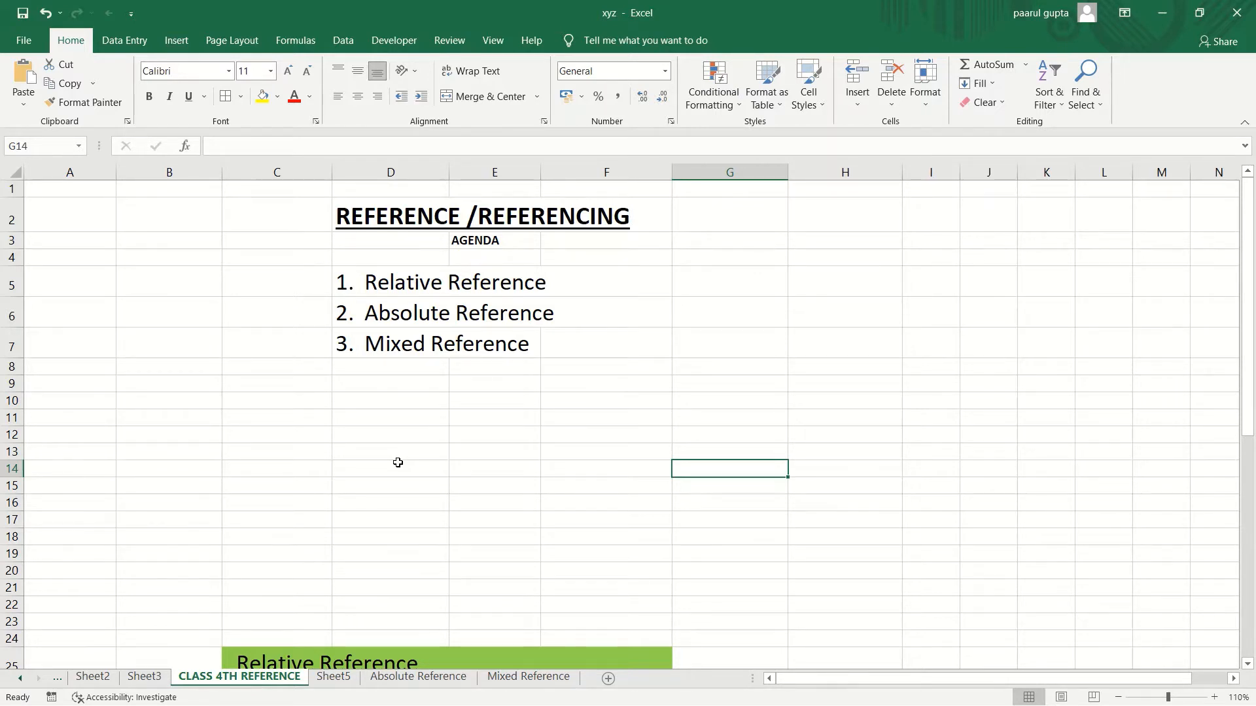
left_click(404, 468)
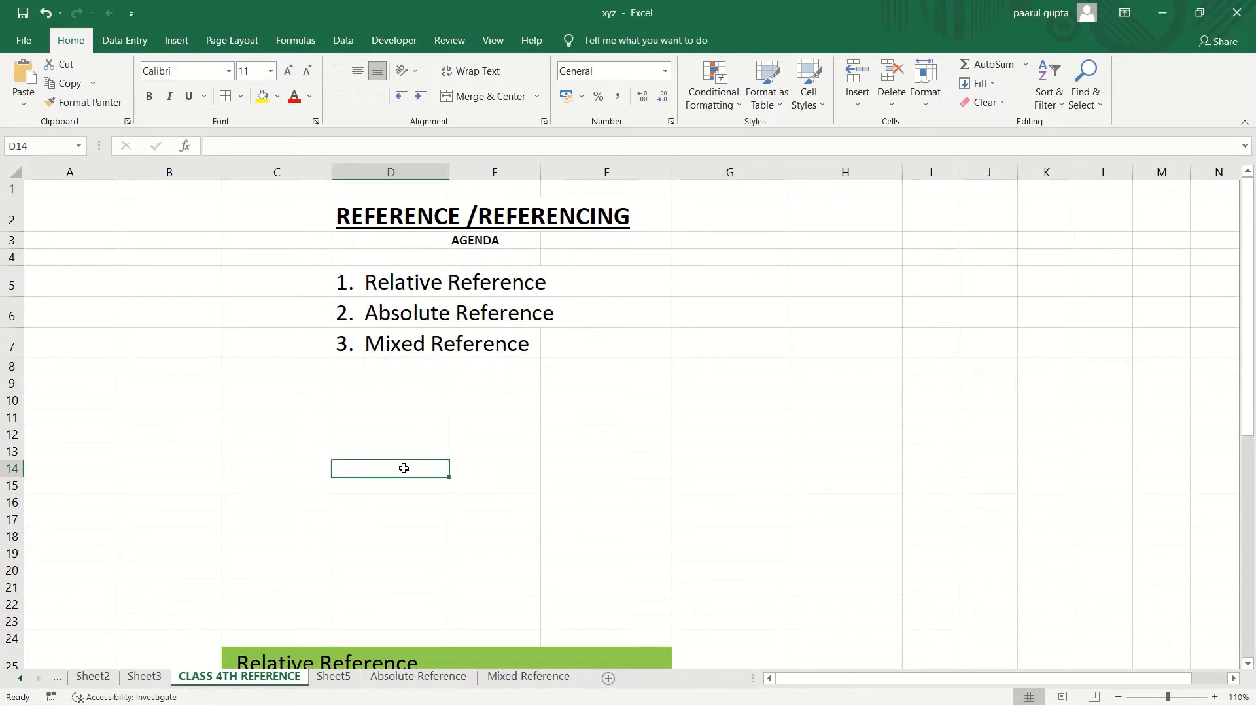
left_click(620, 468)
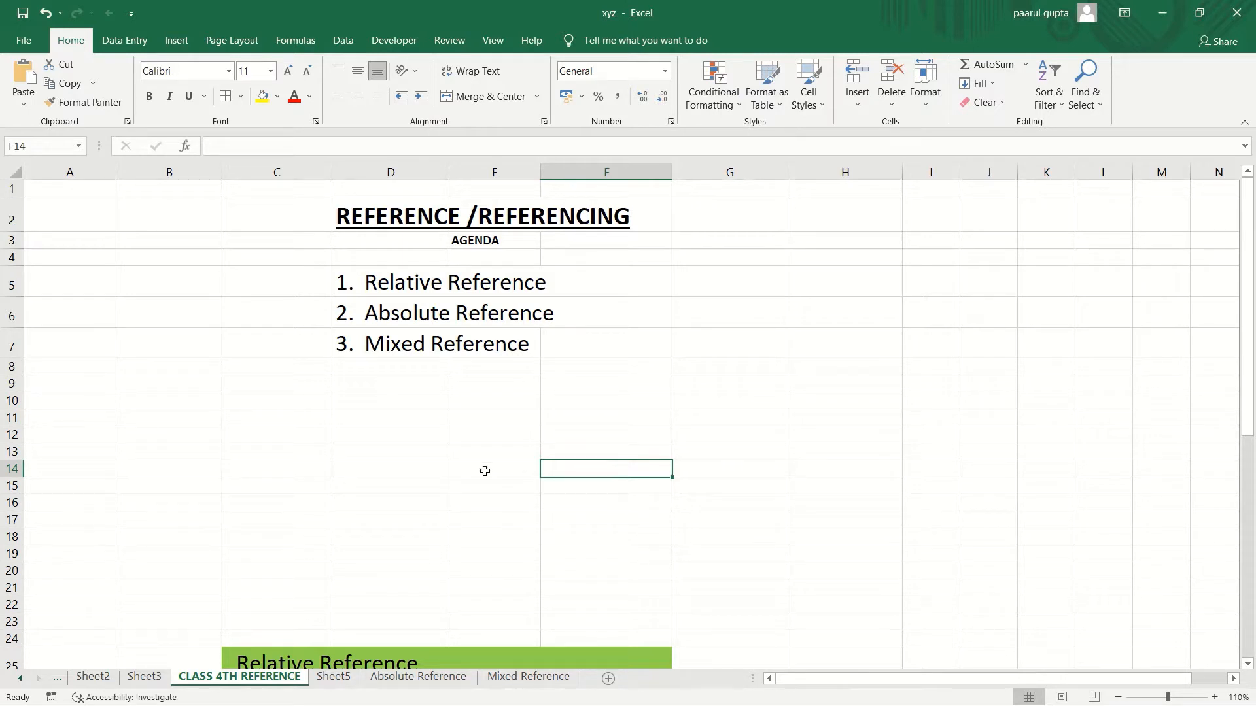
left_click(427, 472)
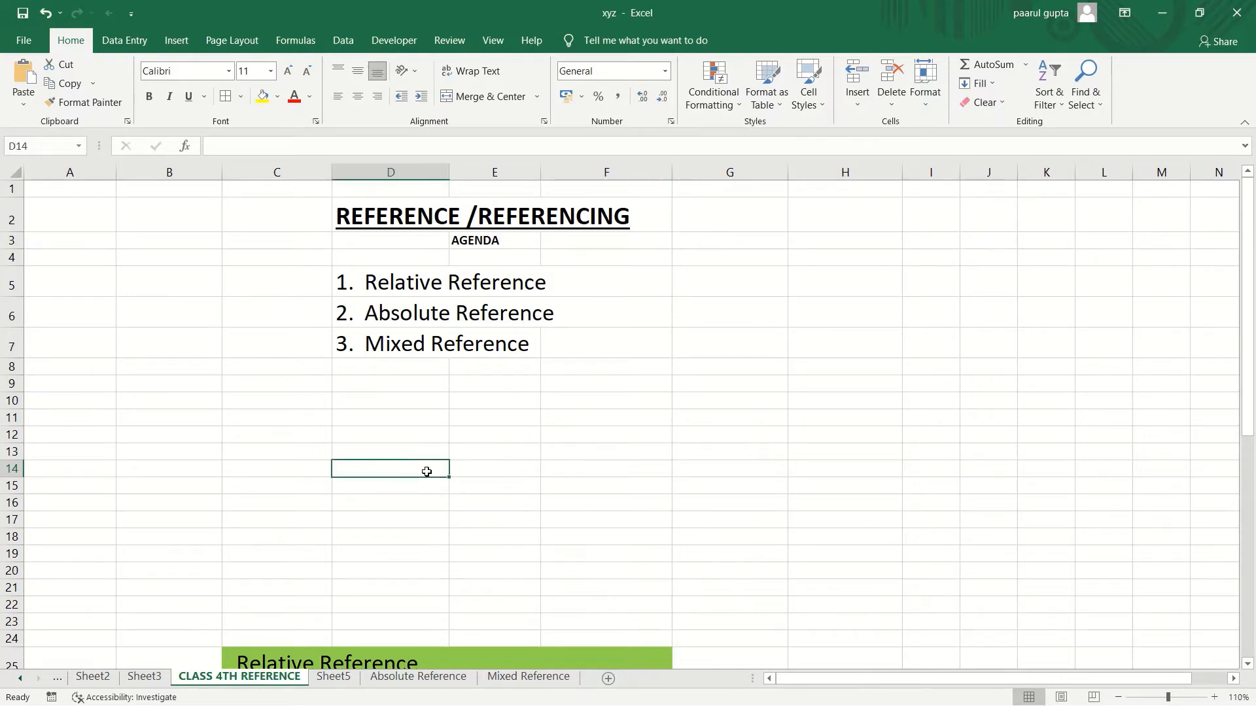
left_click(625, 472)
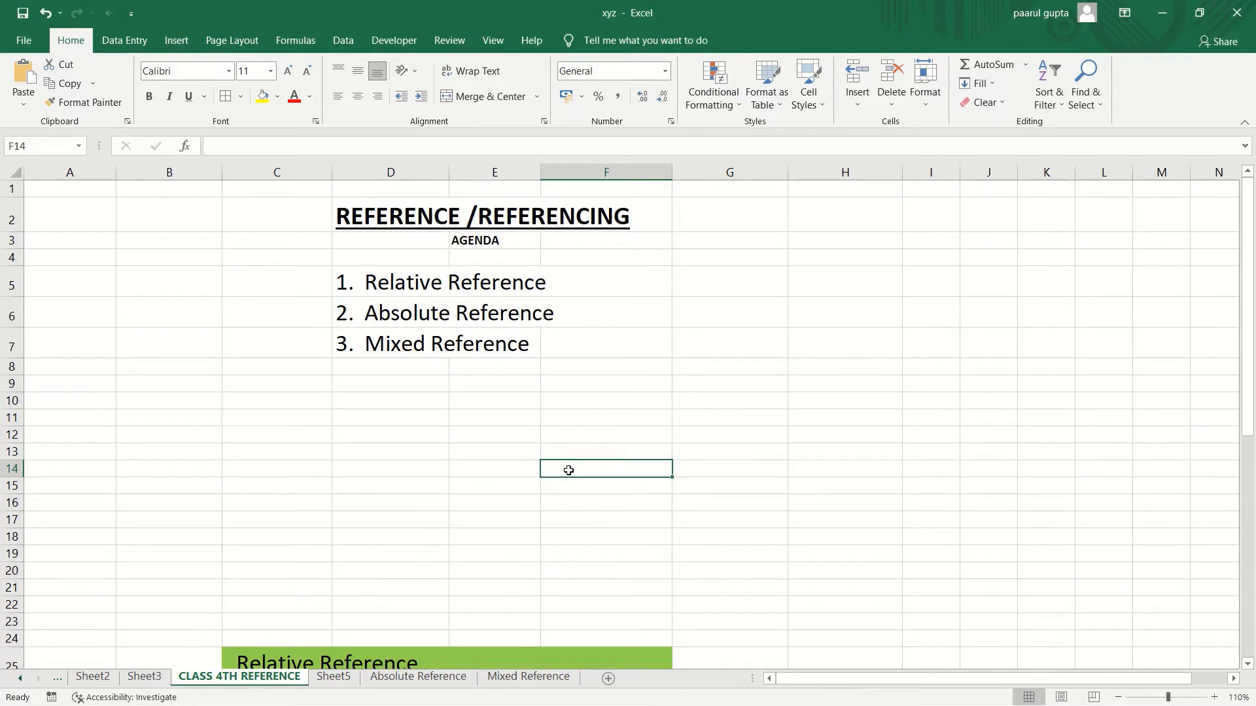
Step: On Sheet5, enter the value 2 in cell I13 and 3 in cell I14
key("ctrl+Page_Down")
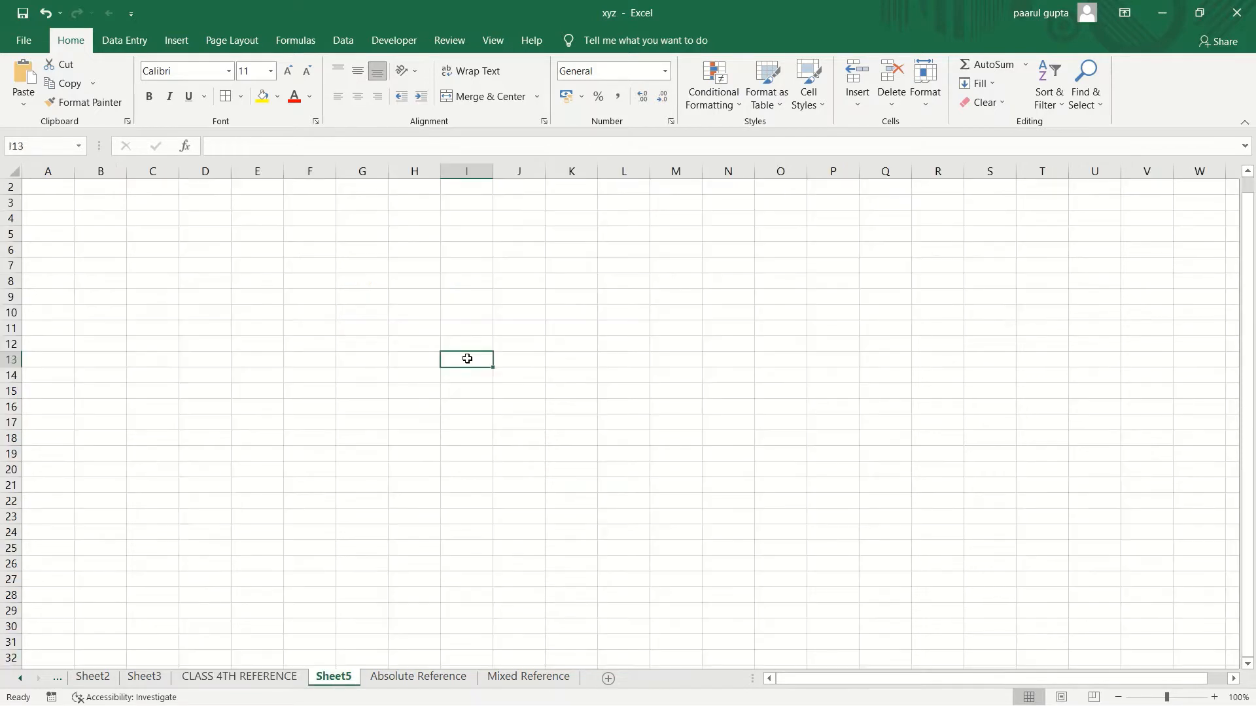
type("2")
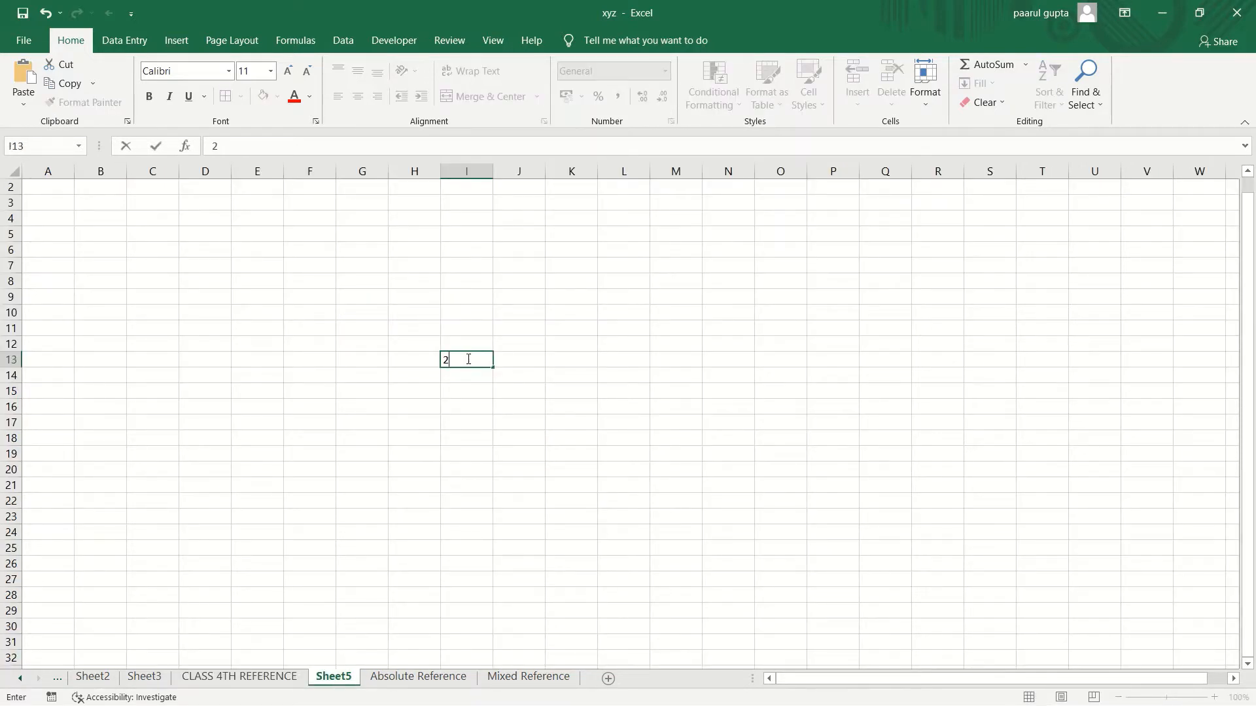
key("Return")
type("3")
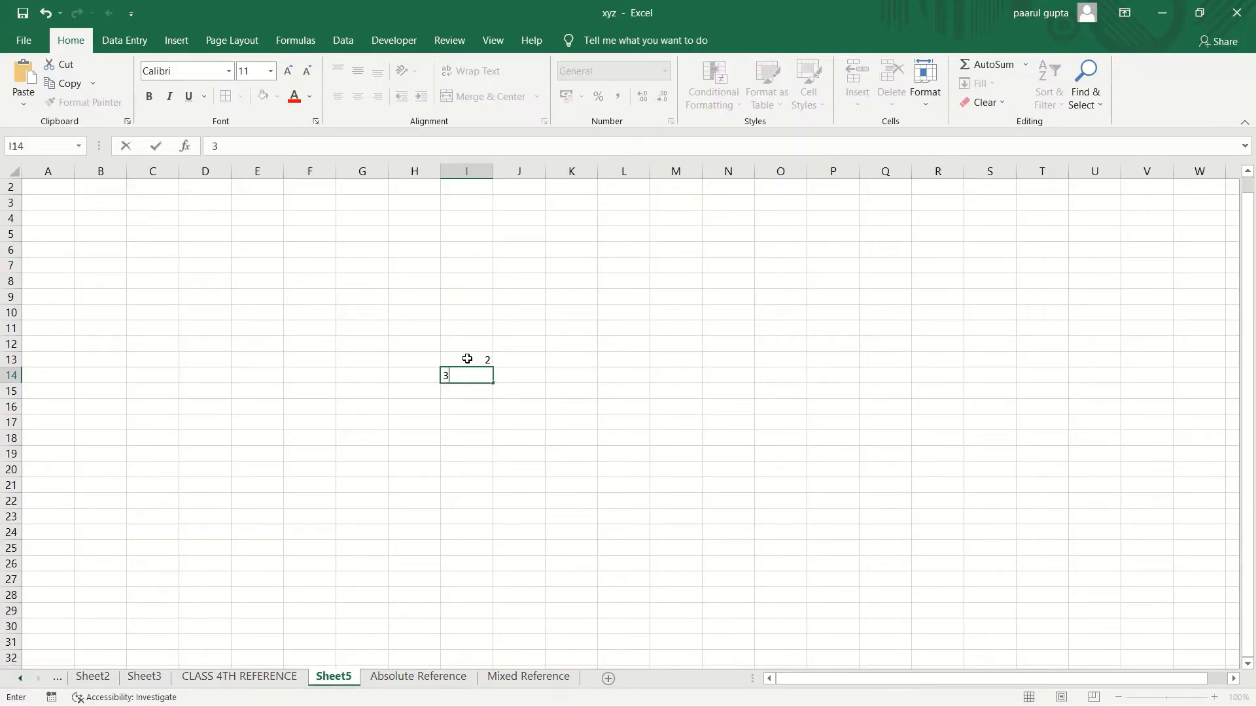
Step: Enter the formula =I13+I14 in cell I16 to add the two numbers
left_click(471, 409)
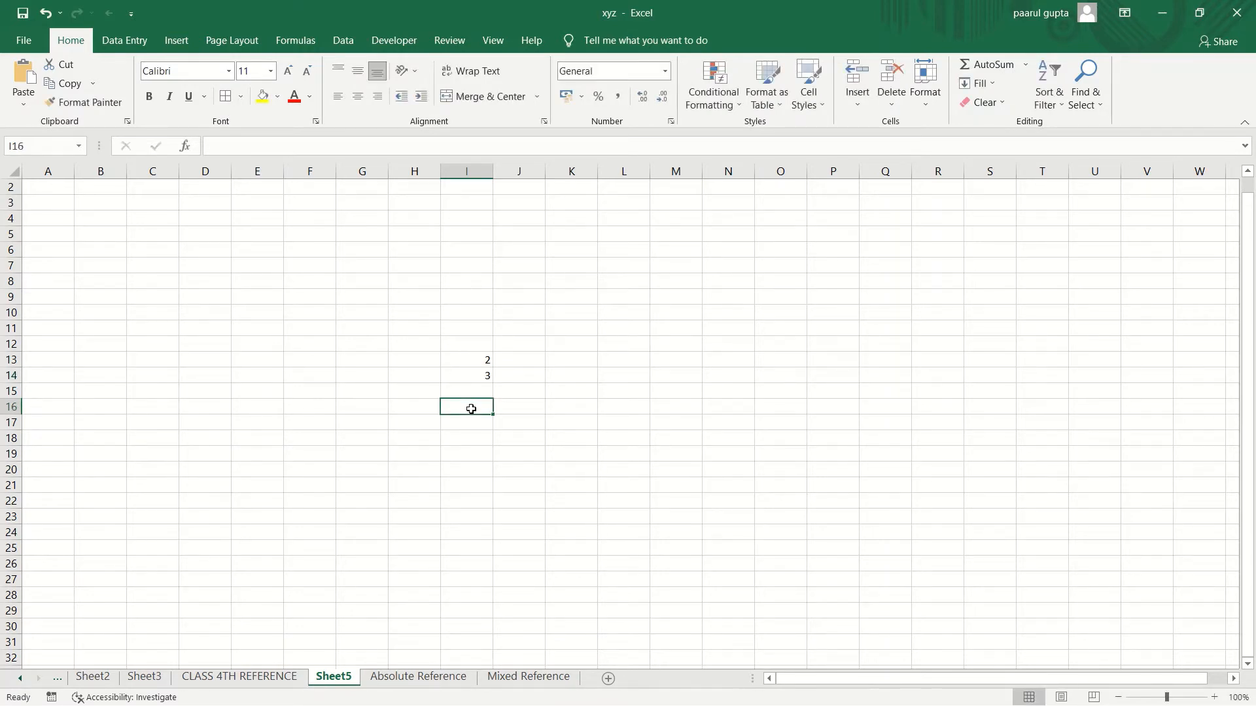
type("=")
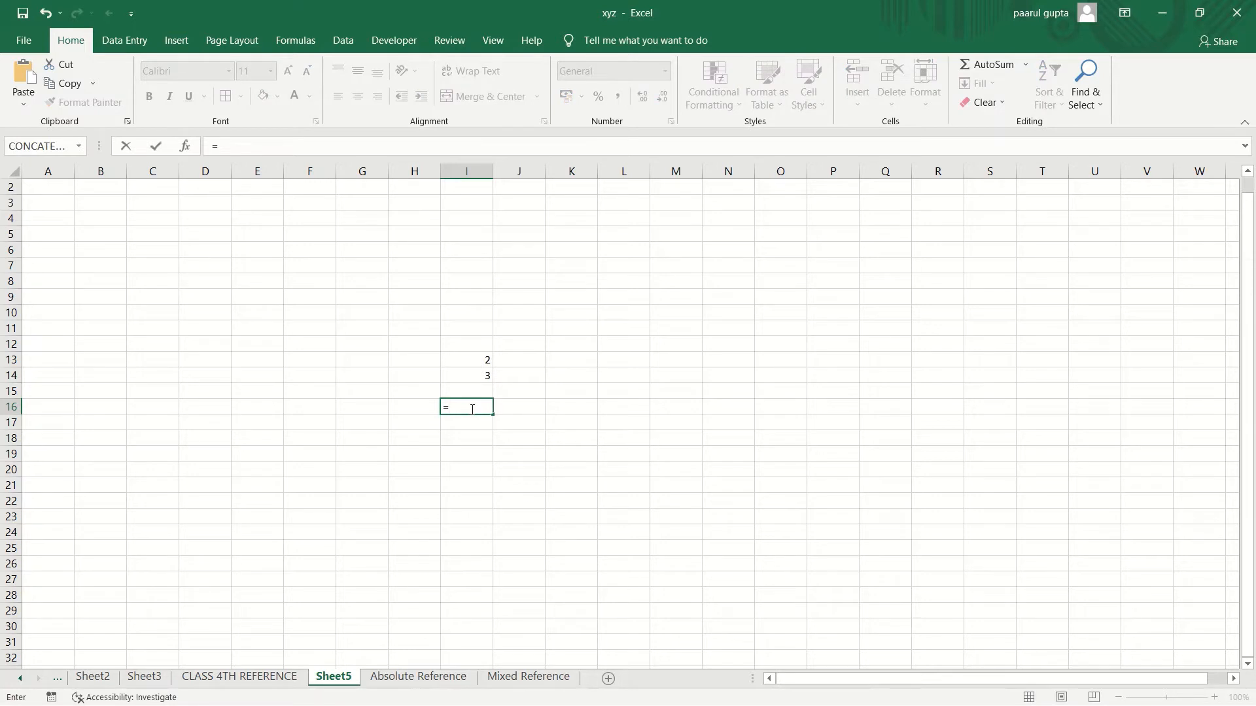
left_click(476, 359)
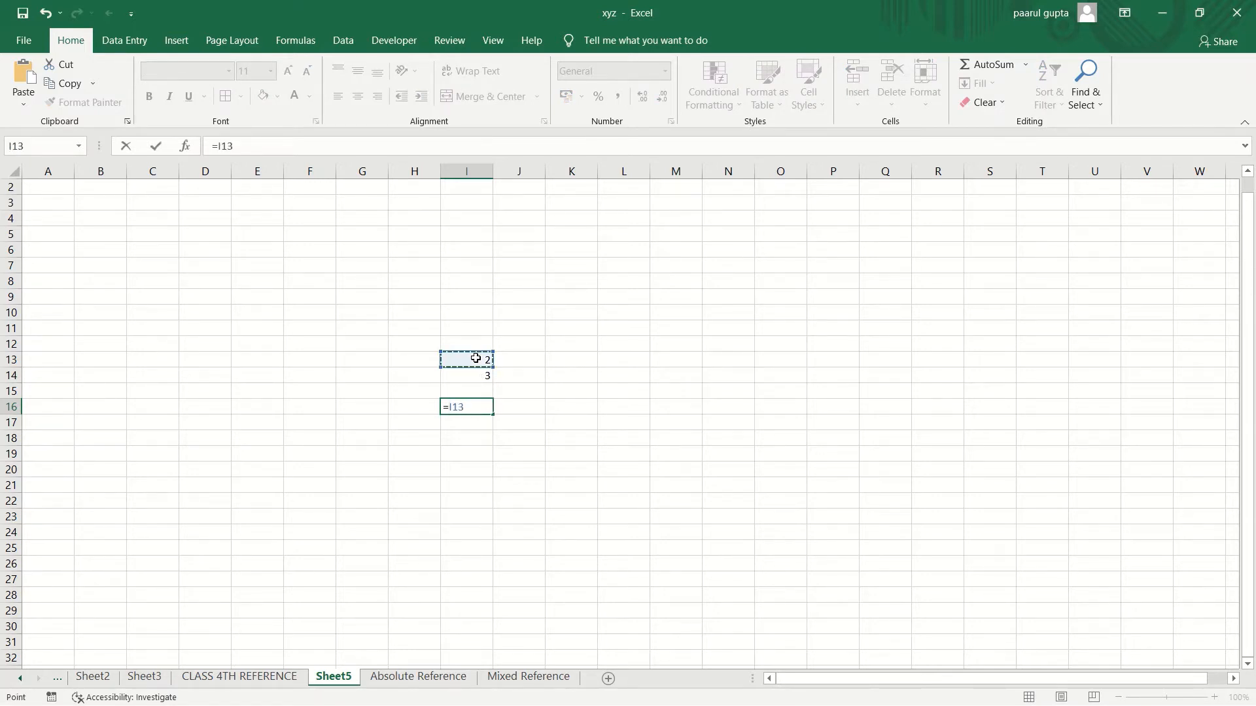
type("+")
left_click(477, 378)
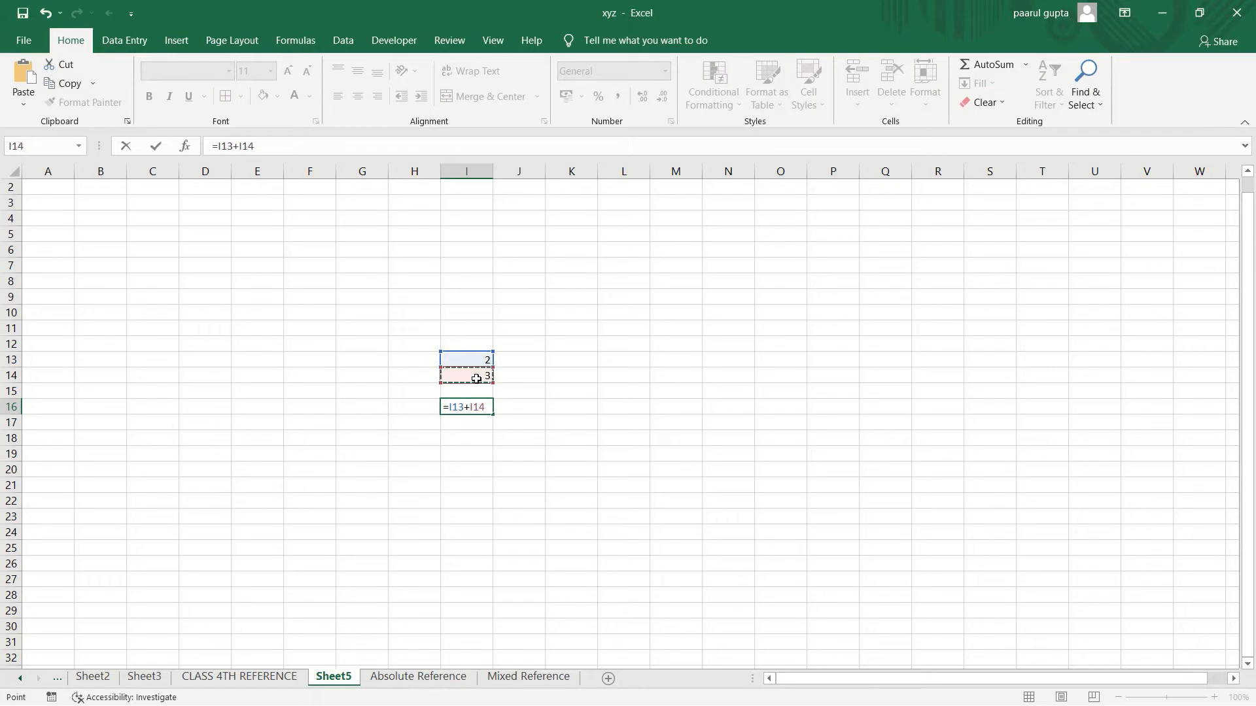
key("Return")
Step: Copy the sum formula from cell I16 and paste it into cell M16
left_click(475, 406)
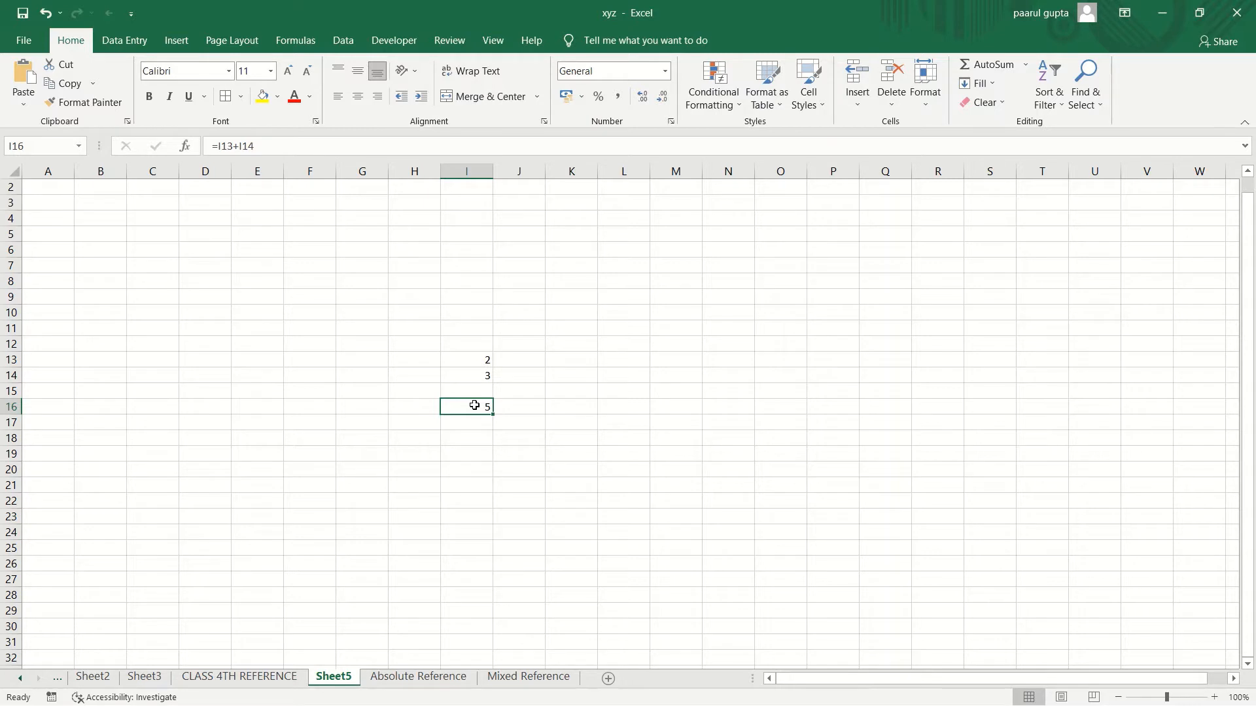
key("ctrl+c")
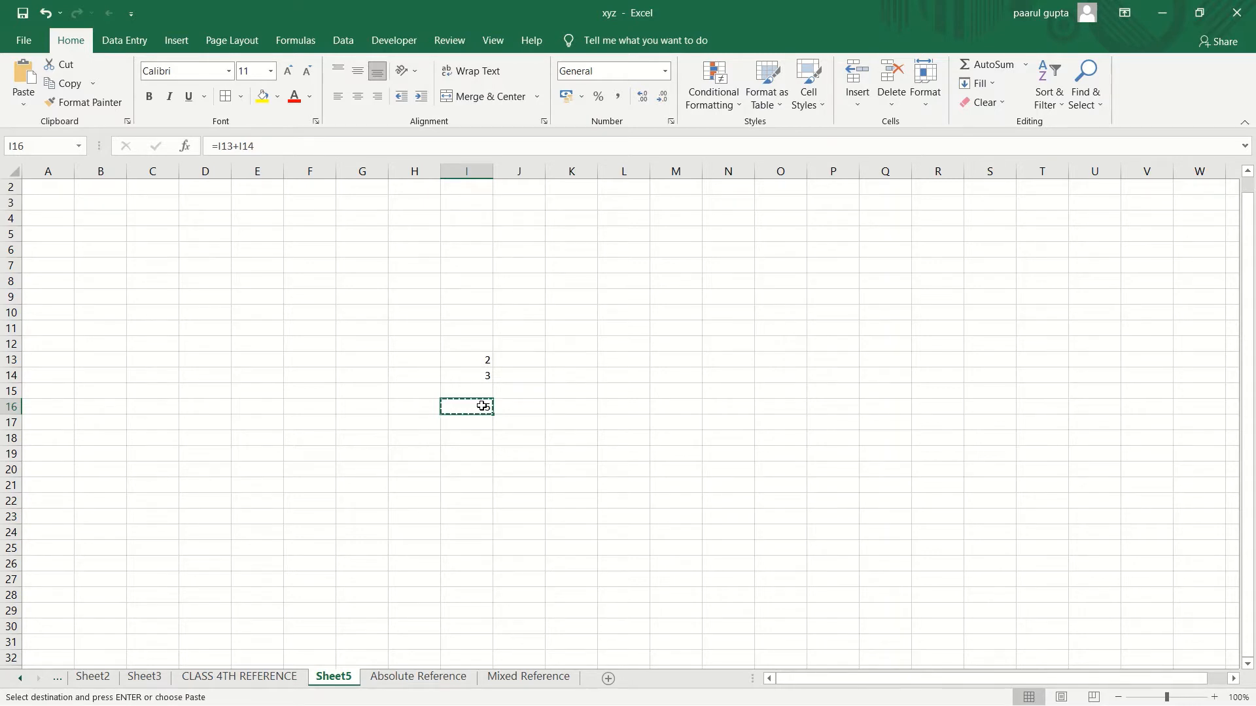
left_click(691, 408)
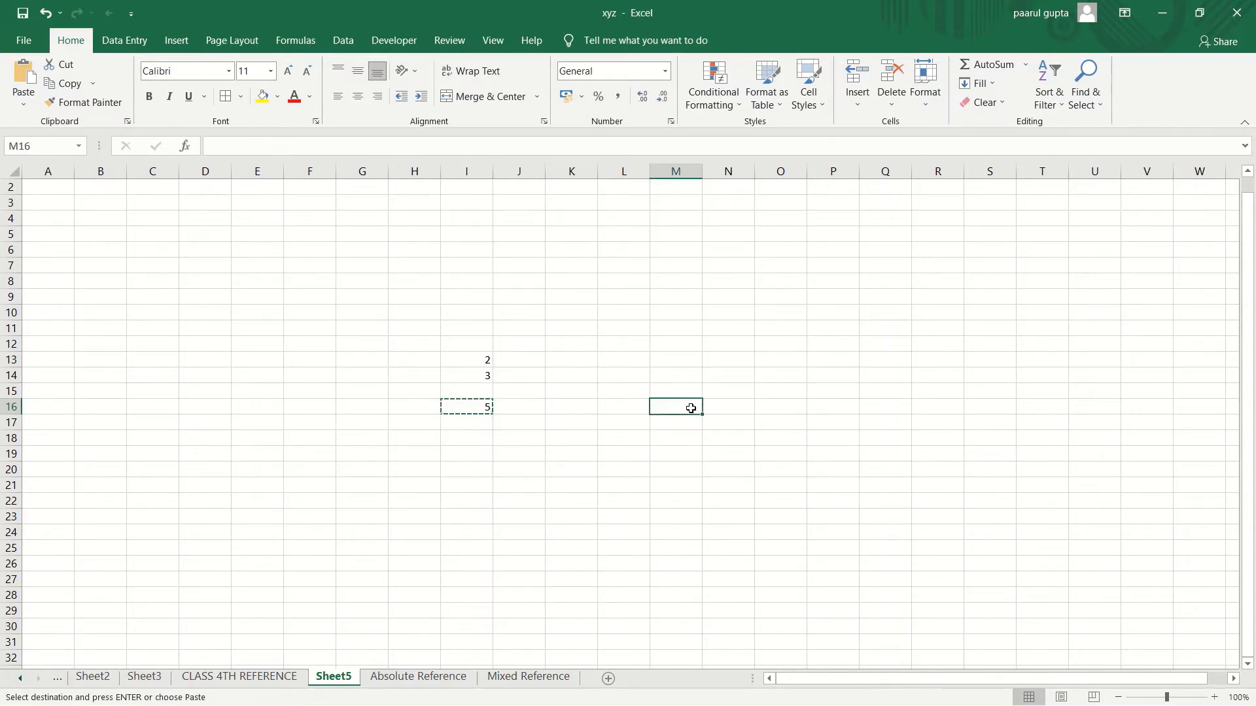
key("ctrl+v")
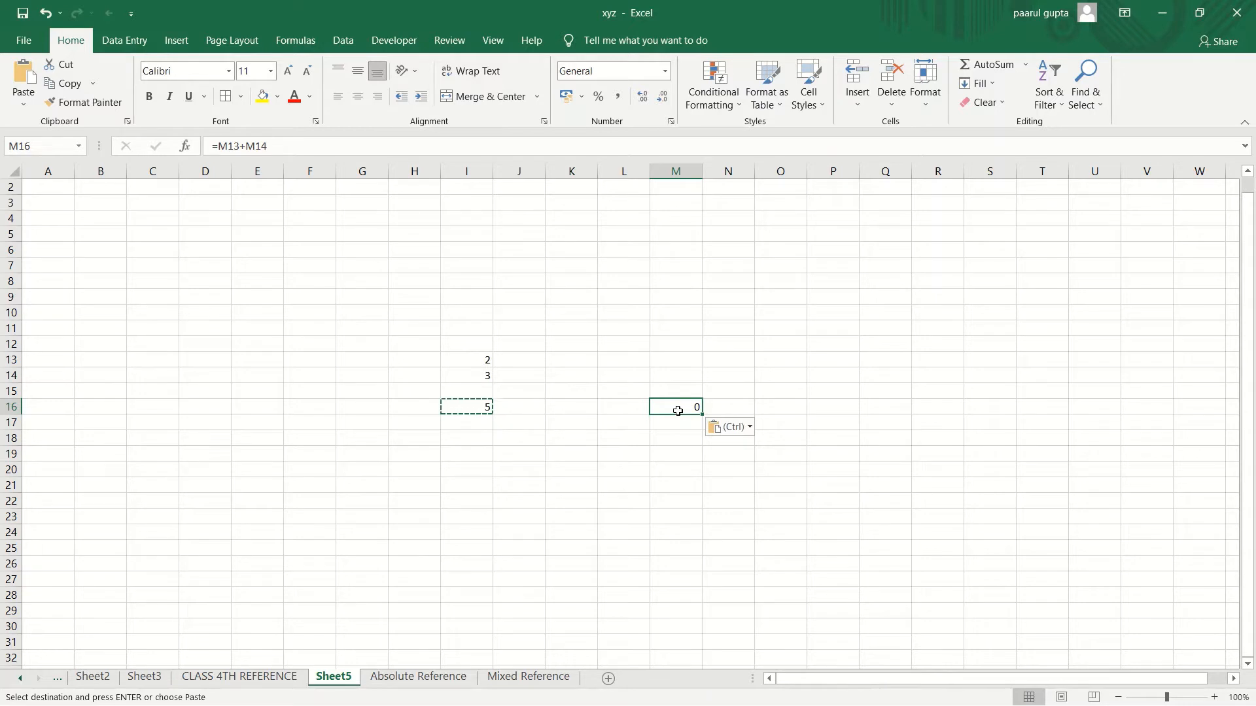
Step: Compare the formulas in I16 and M16, examining which cells each one refers to
left_click(284, 146)
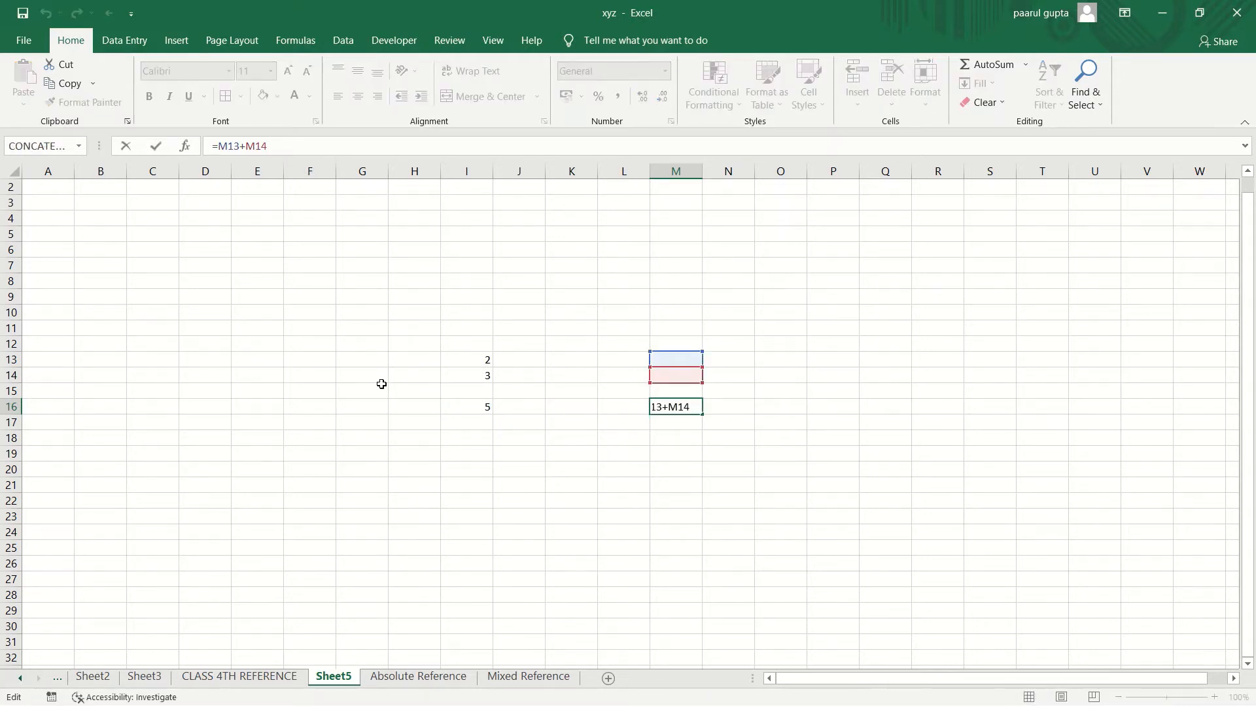
left_click(472, 411)
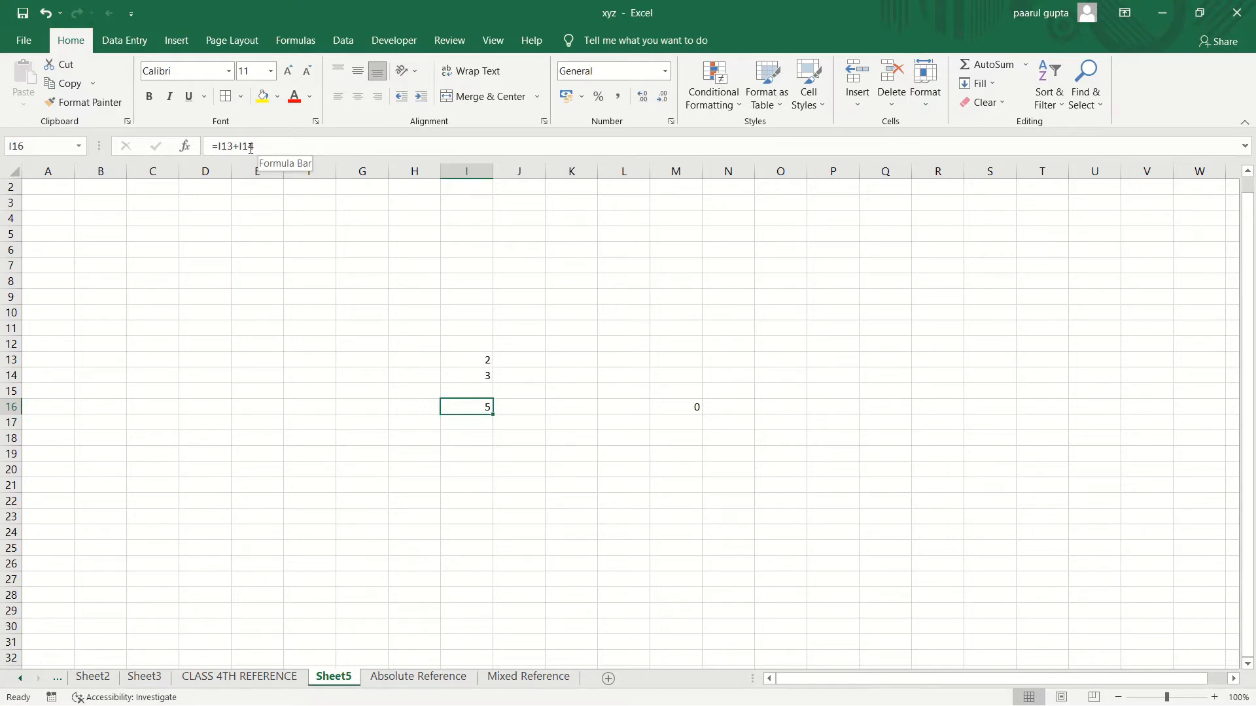
left_click(460, 359)
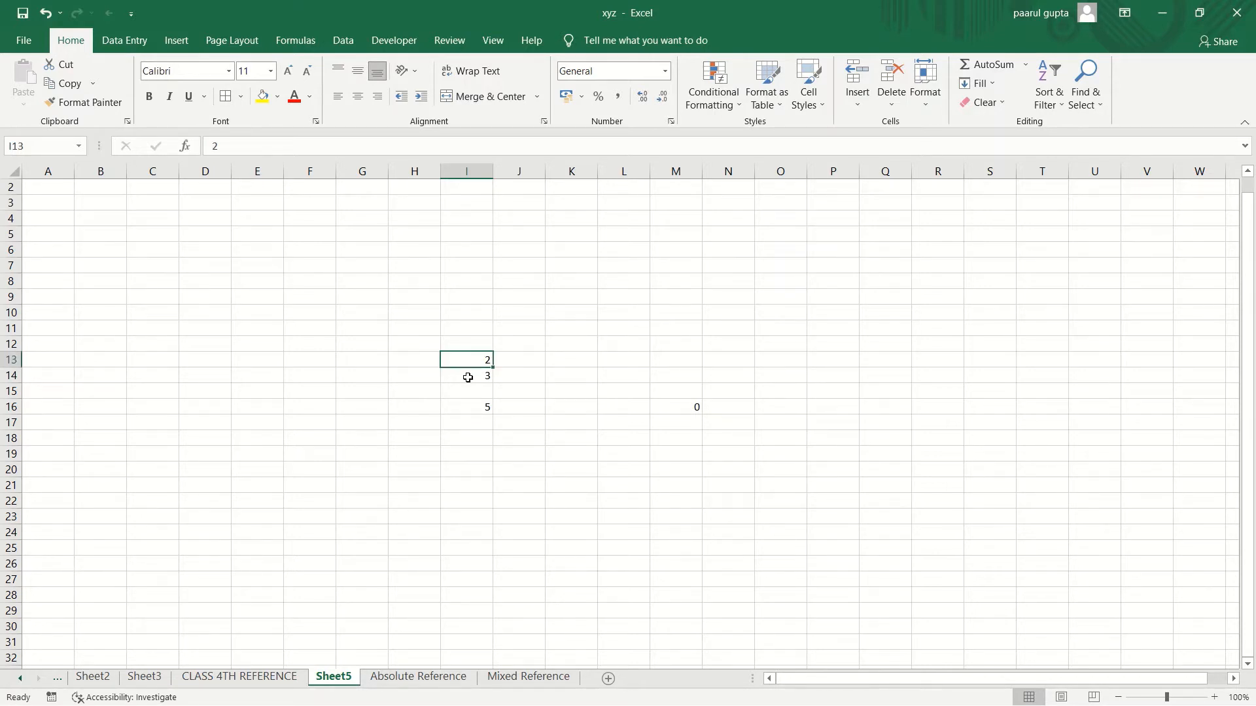
left_click(467, 378)
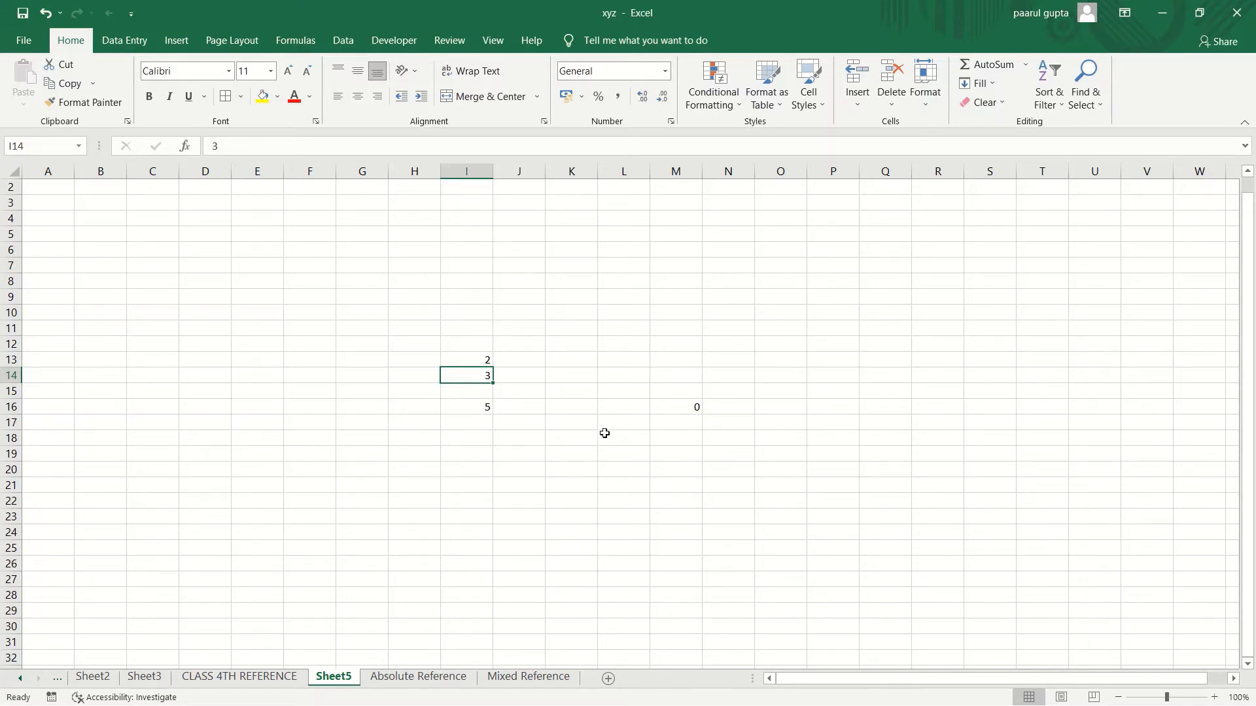
left_click(679, 410)
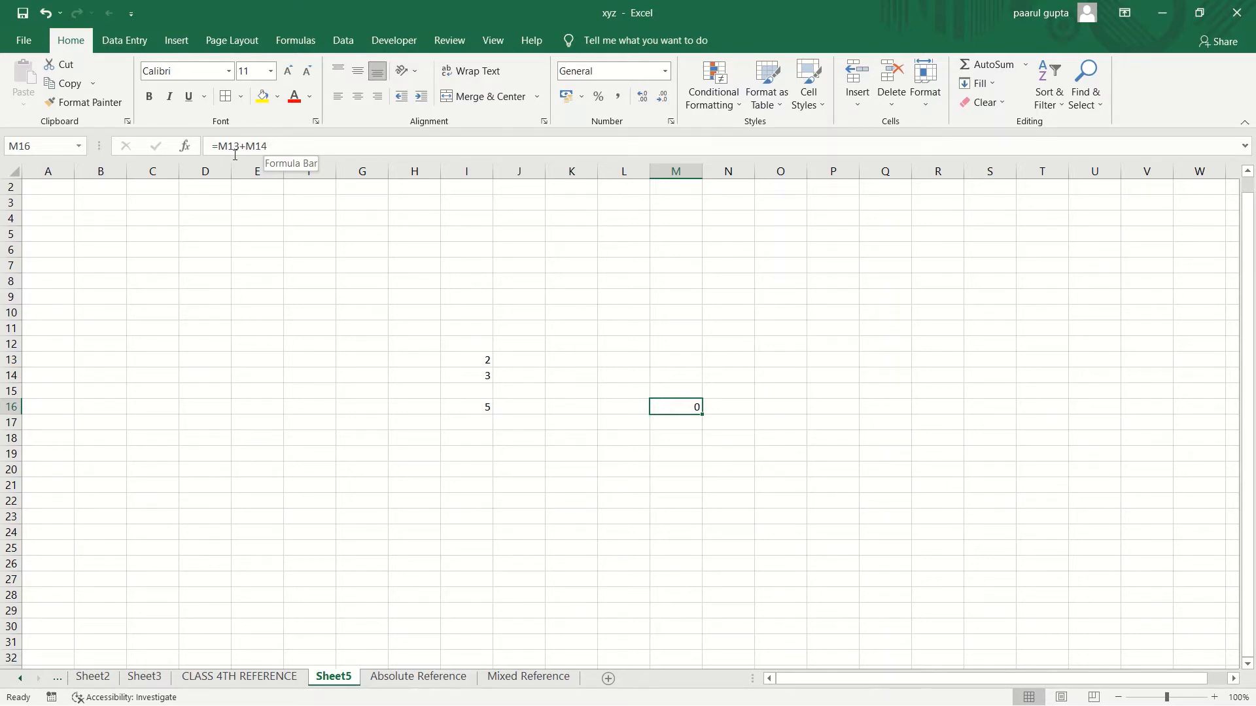
left_click(461, 375)
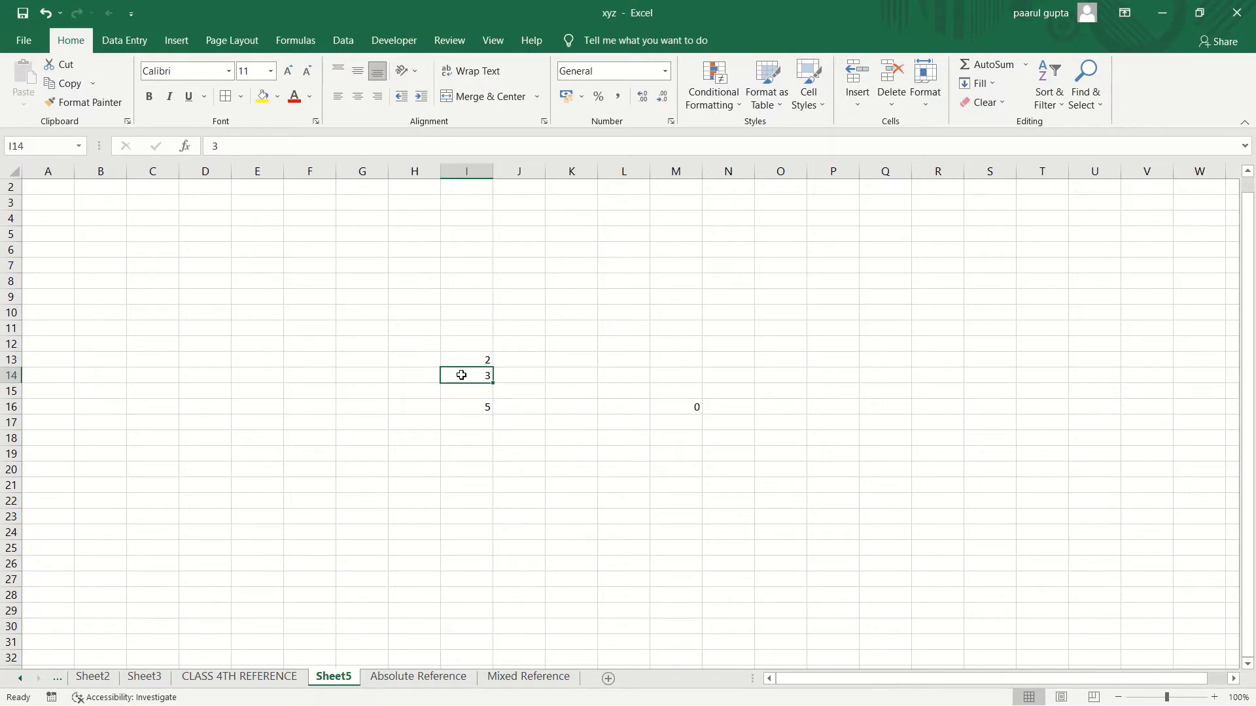
left_click(477, 356)
left_click(481, 407)
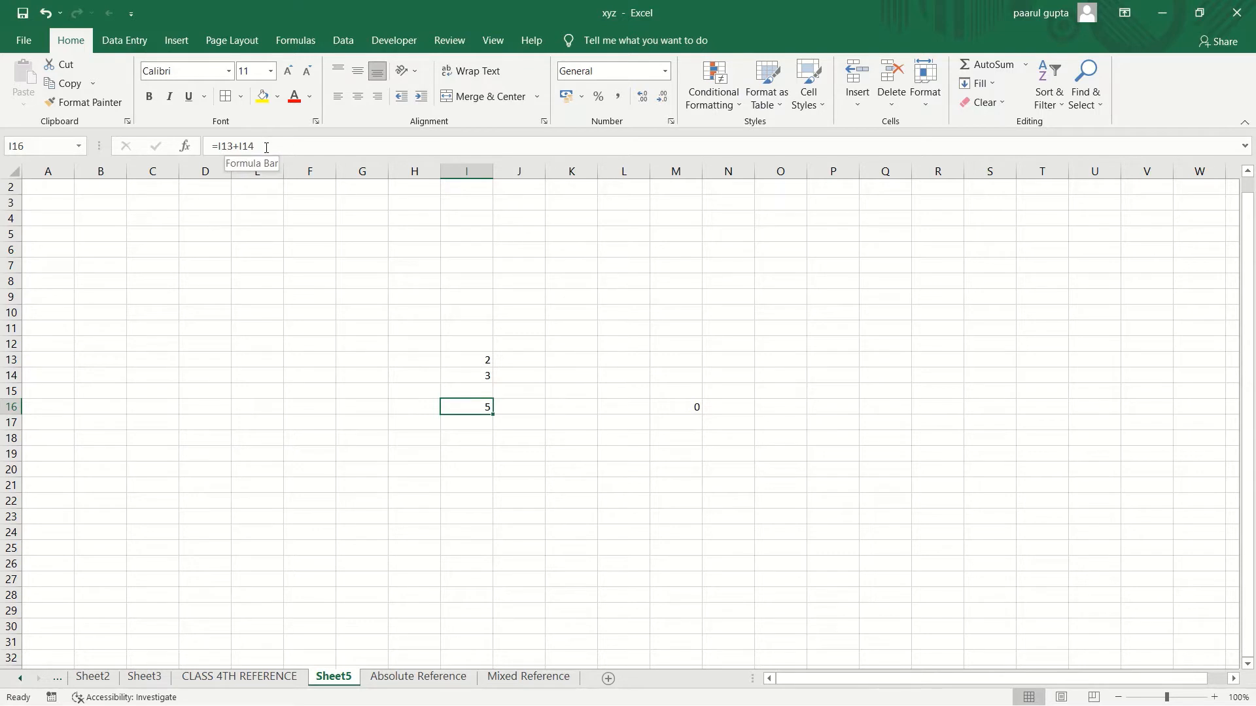
left_click(667, 407)
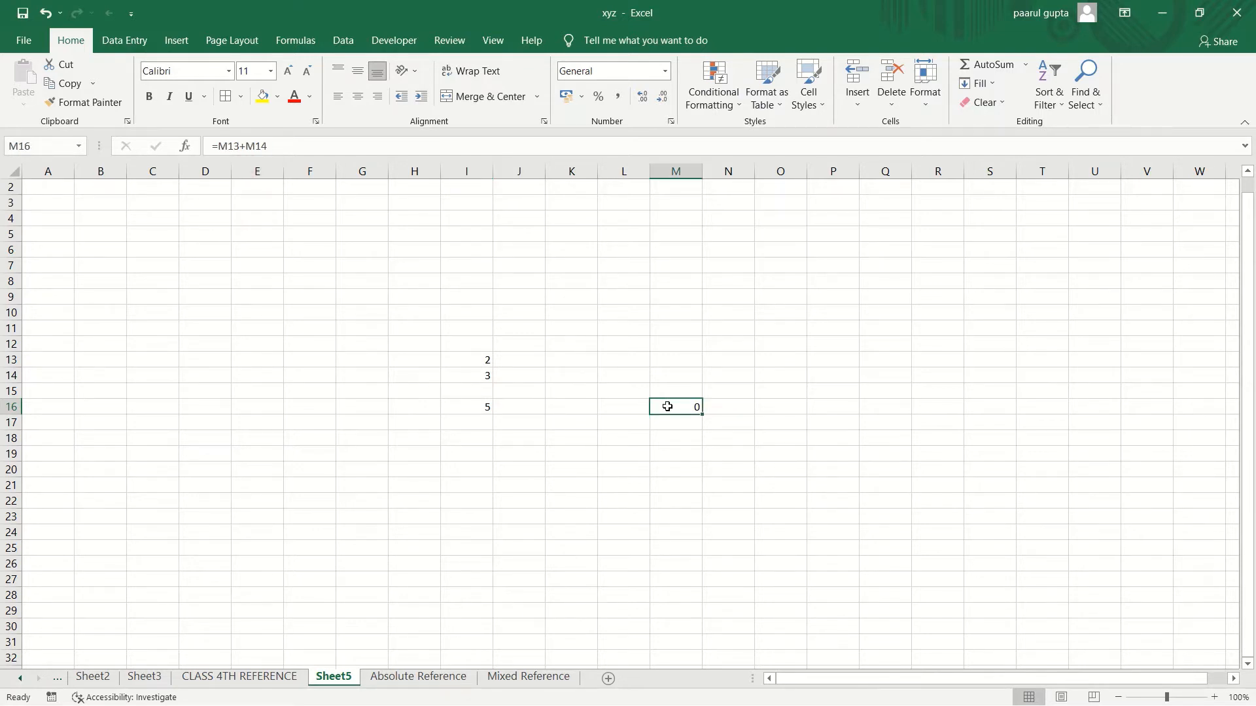
left_click(284, 147)
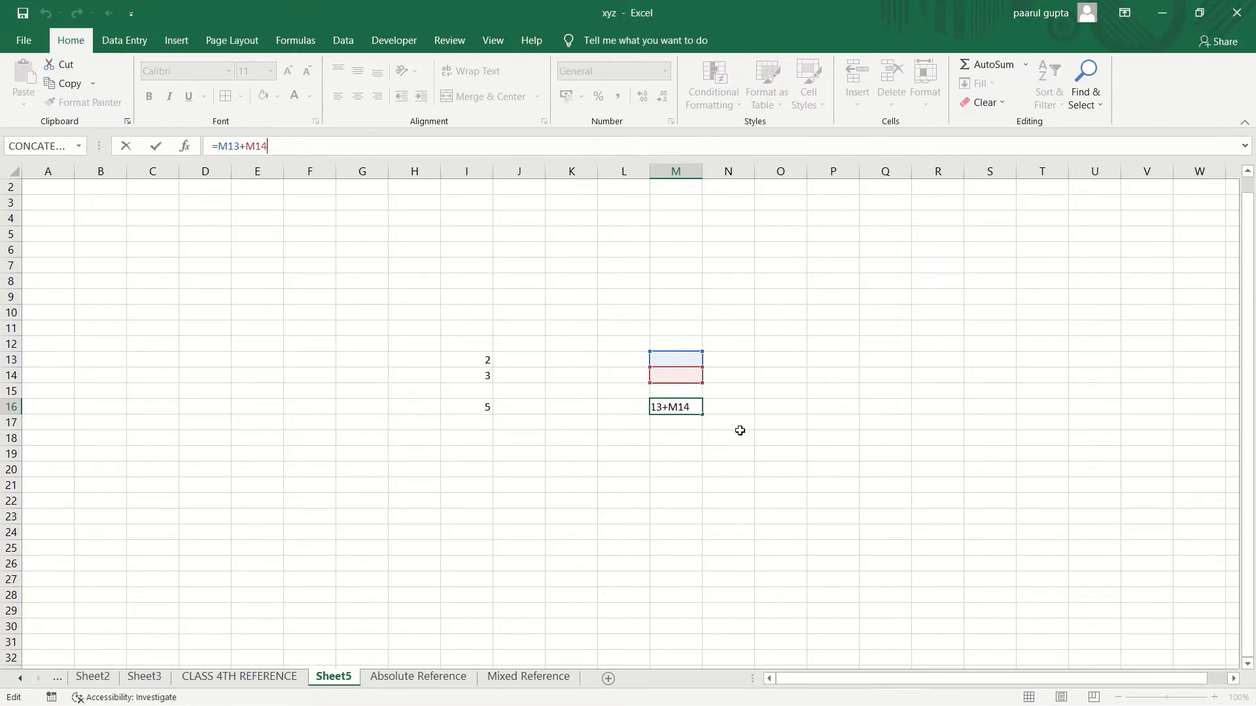
key("ctrl+Return")
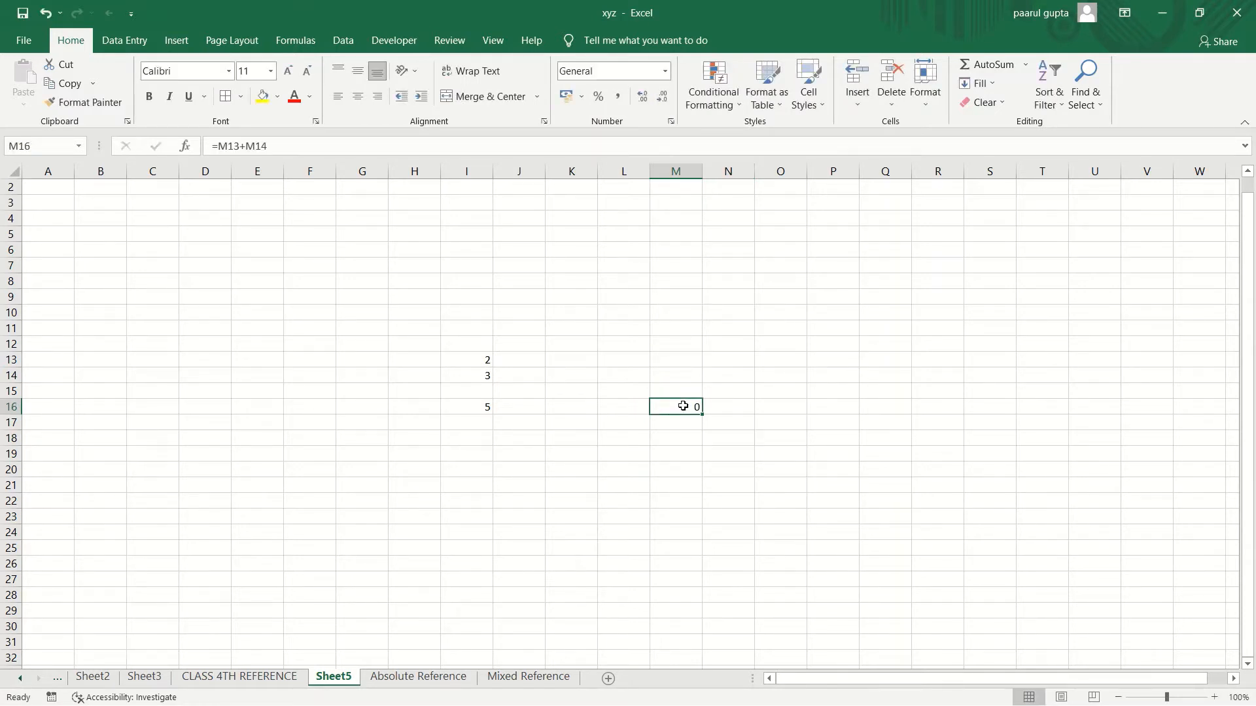
Step: Edit the M16 formula by inserting a reference to I16 before M14, making it =M13+I16M14
double_click(683, 406)
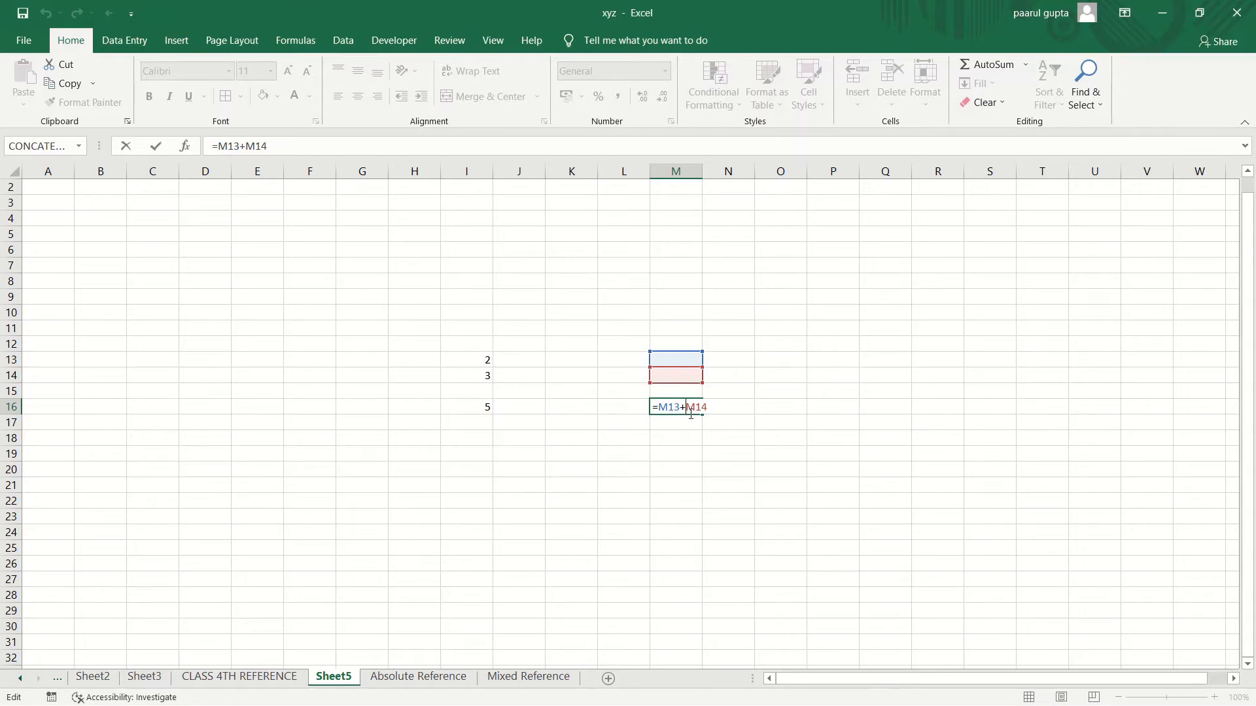
left_click(465, 408)
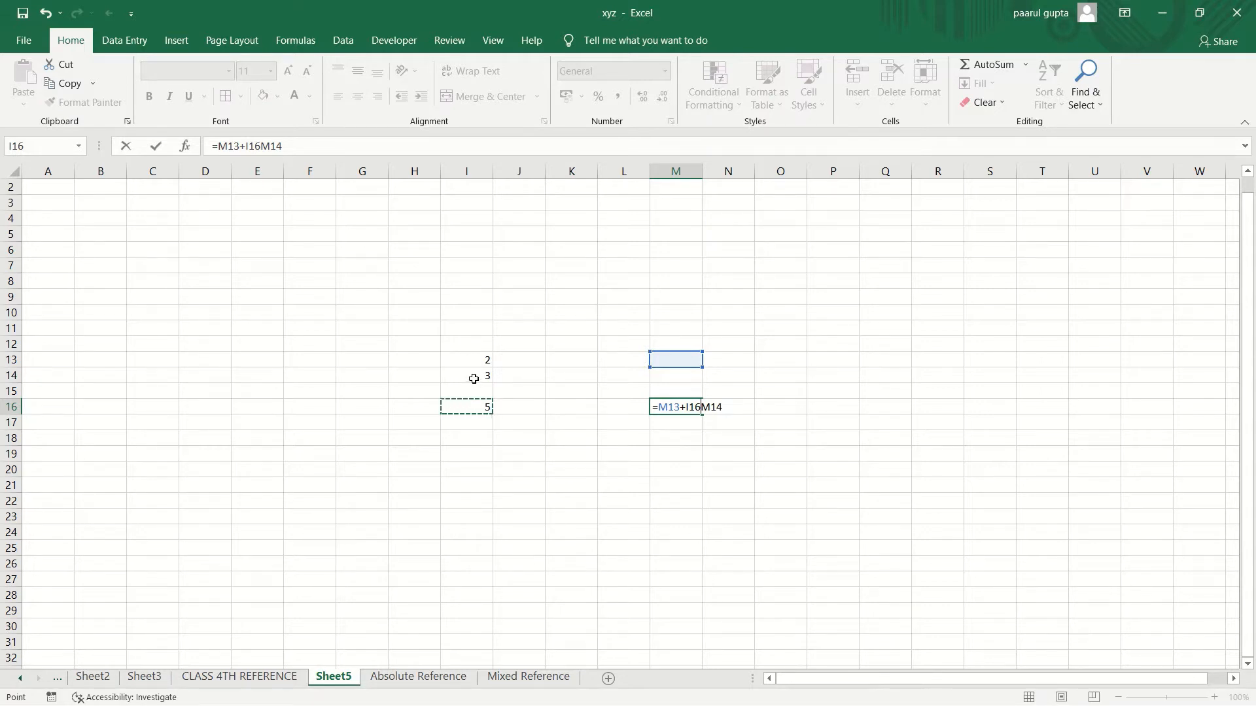
left_click(675, 357)
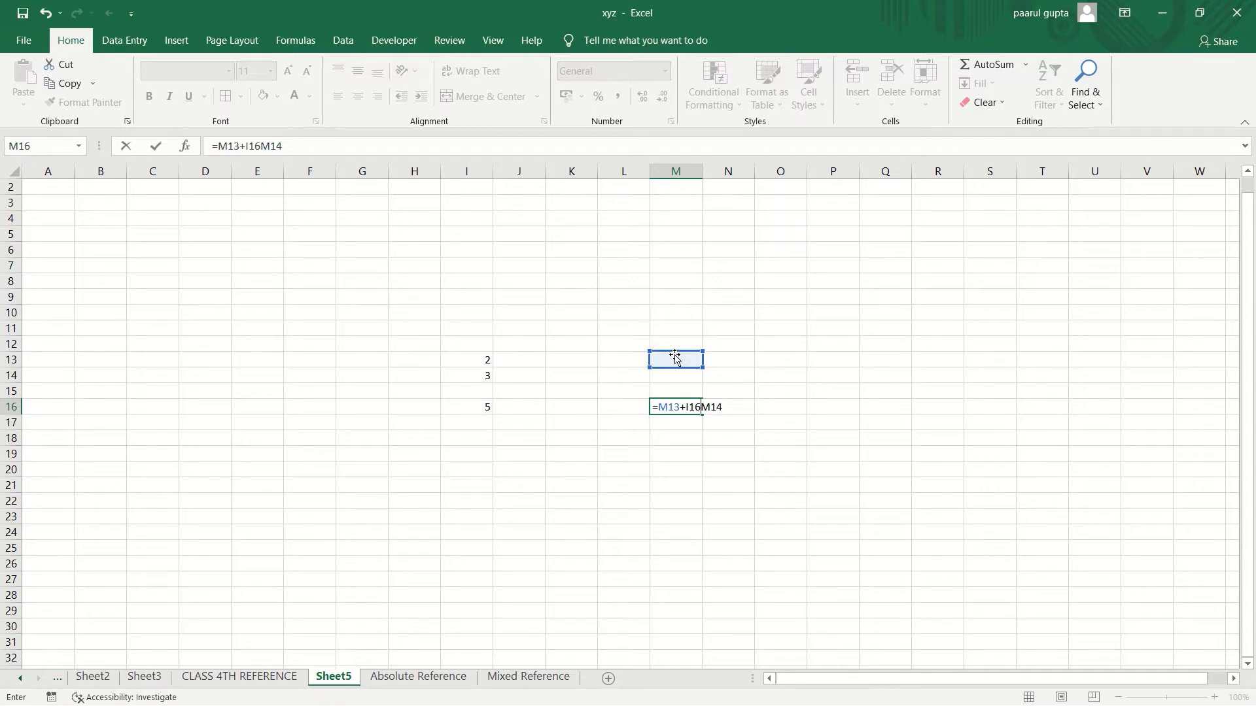
left_click(672, 376)
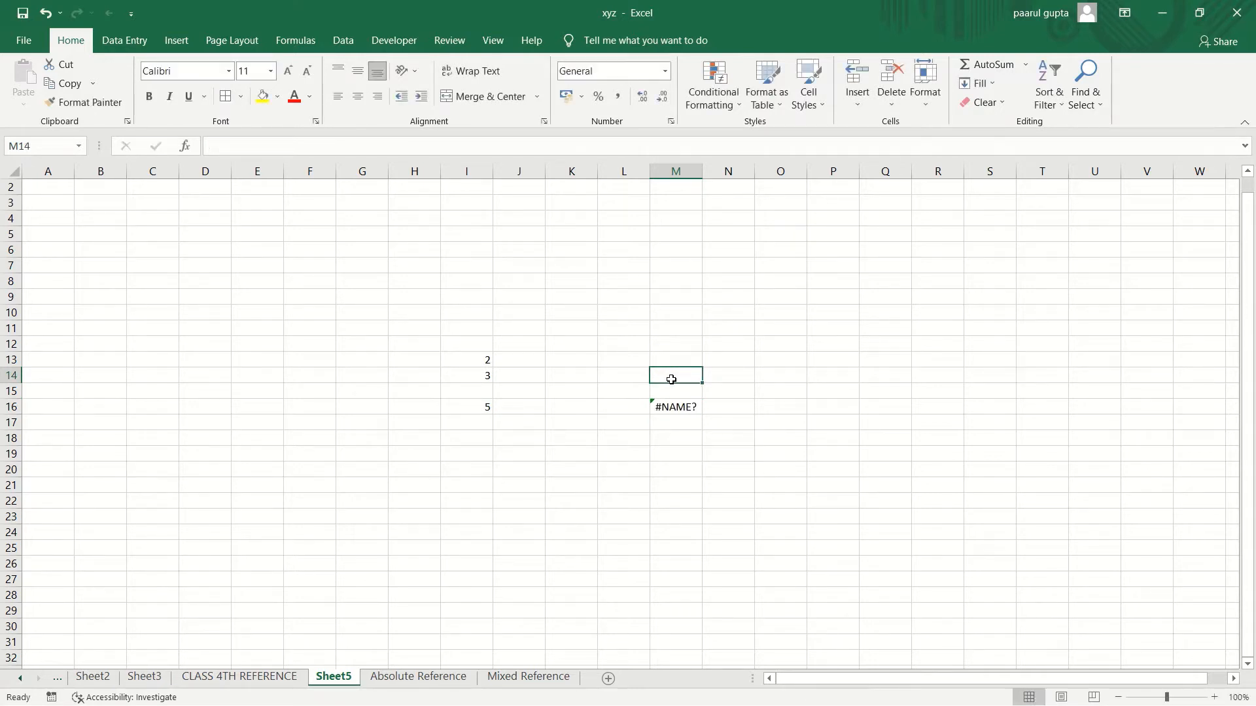
Step: Copy the sum formula from cell I16 and paste it into cell N16
left_click(466, 407)
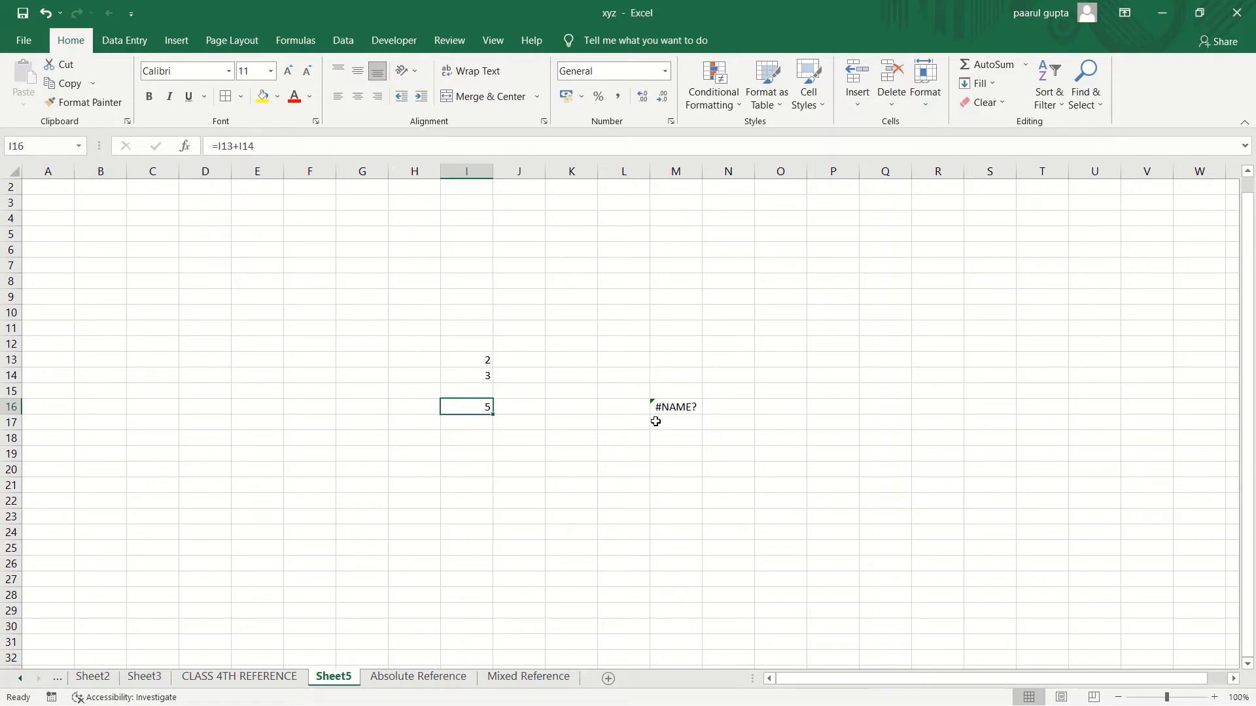
left_click(720, 408)
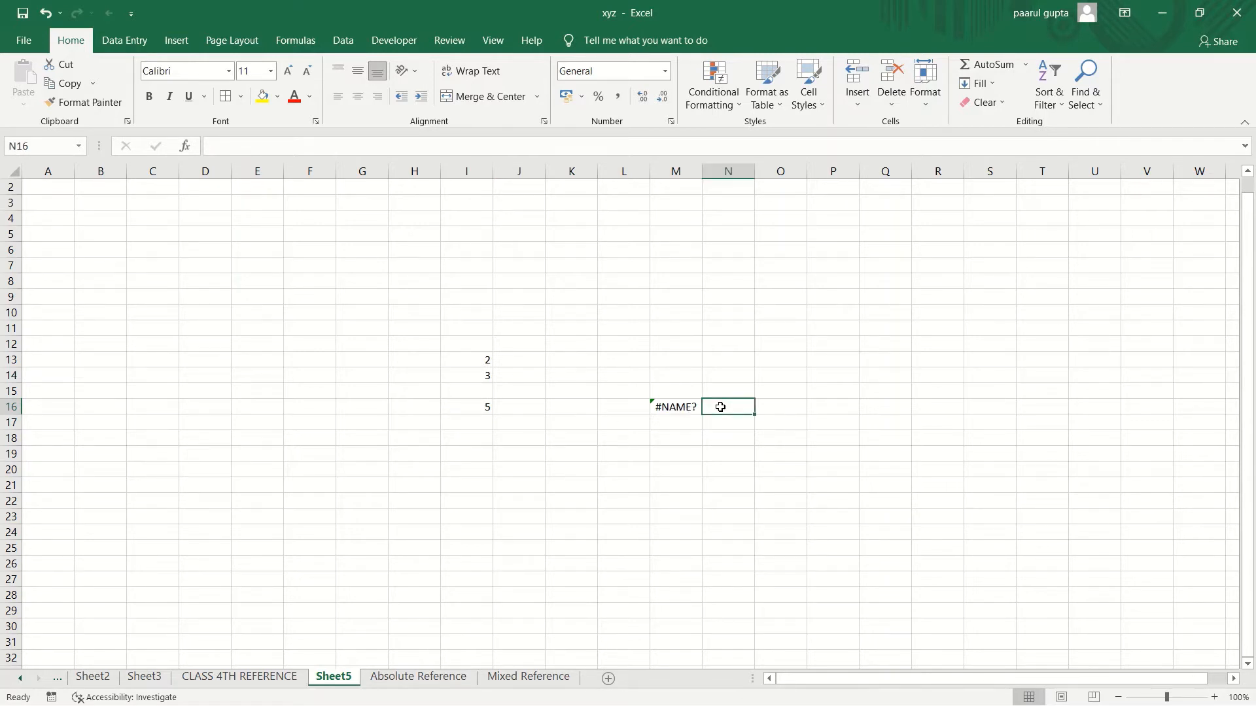
left_click(474, 405)
key("ctrl+c")
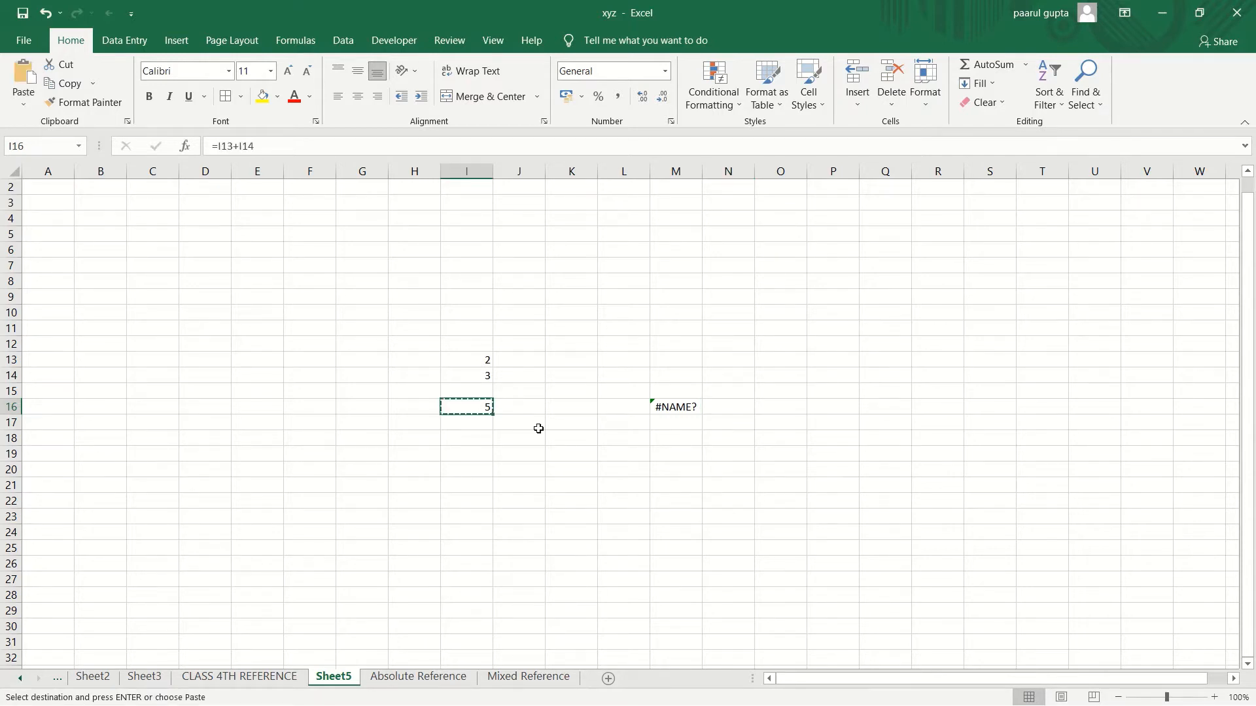
left_click(720, 406)
key("ctrl+v")
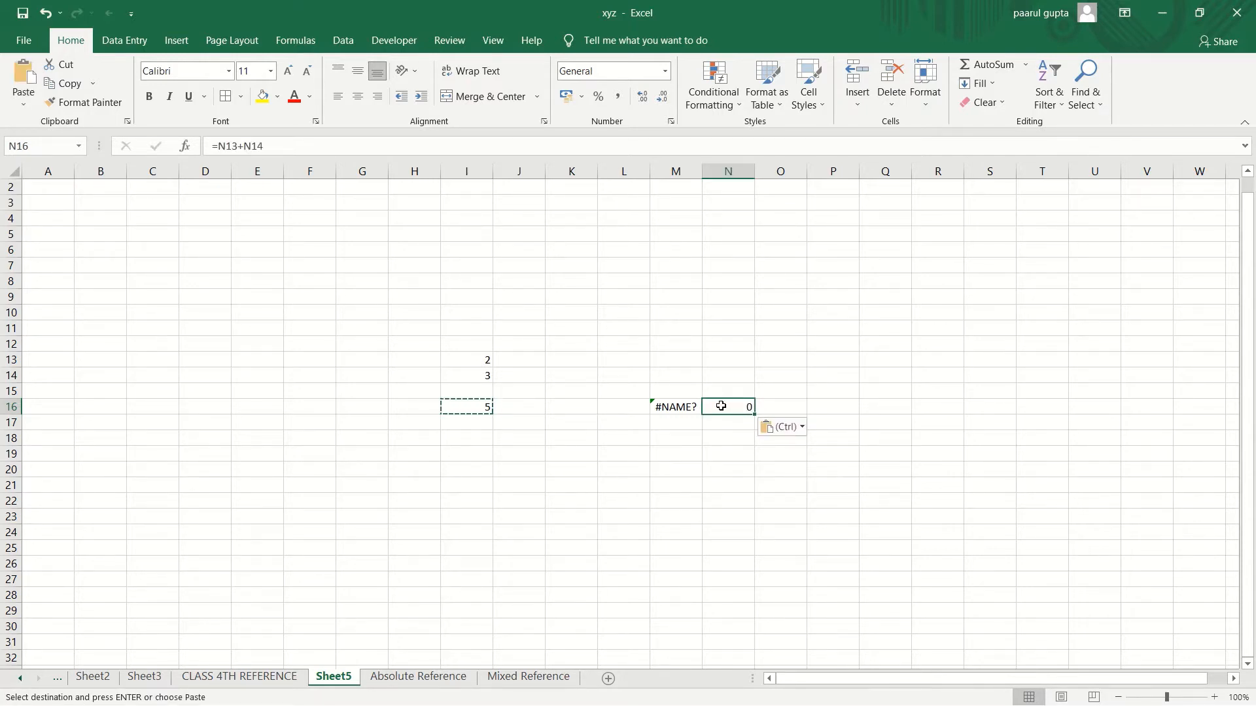
Step: Enter the value 5 in cell N13 as an operand of the pasted formula
left_click(722, 359)
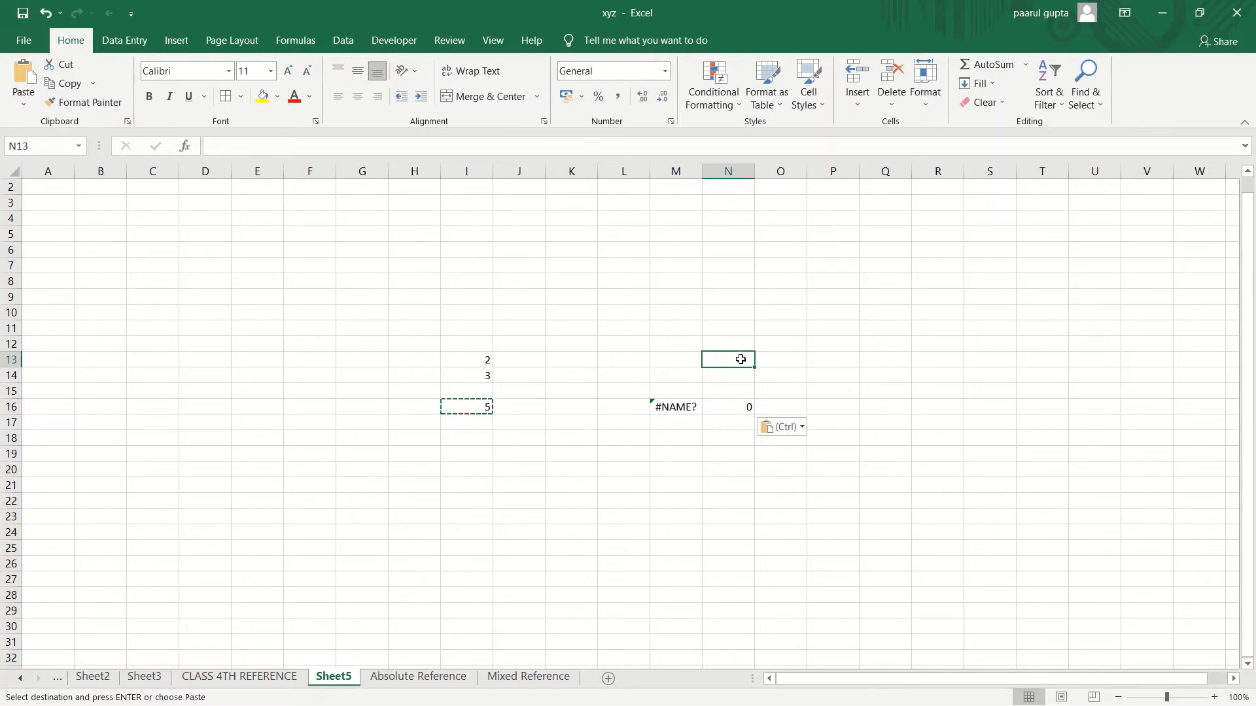
type("5")
key("Return")
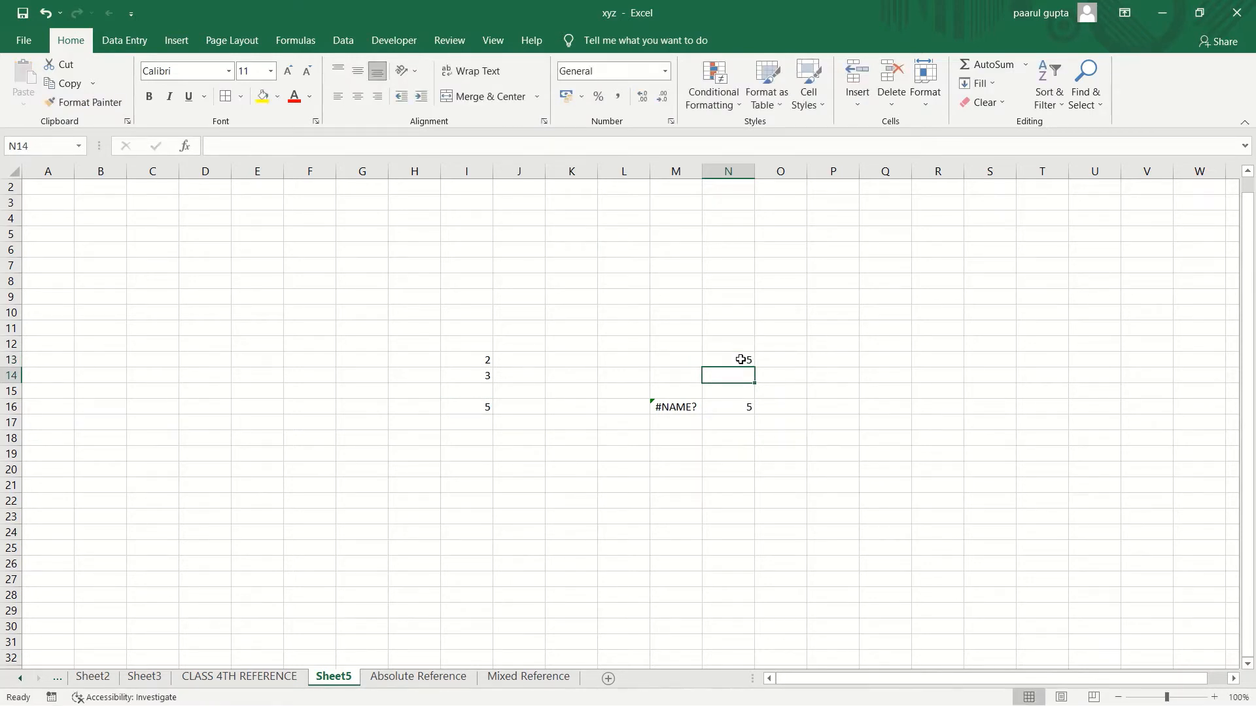
Step: Enter the value 4 in cell N14 and check the sum formulas in N16 and I16
type("4")
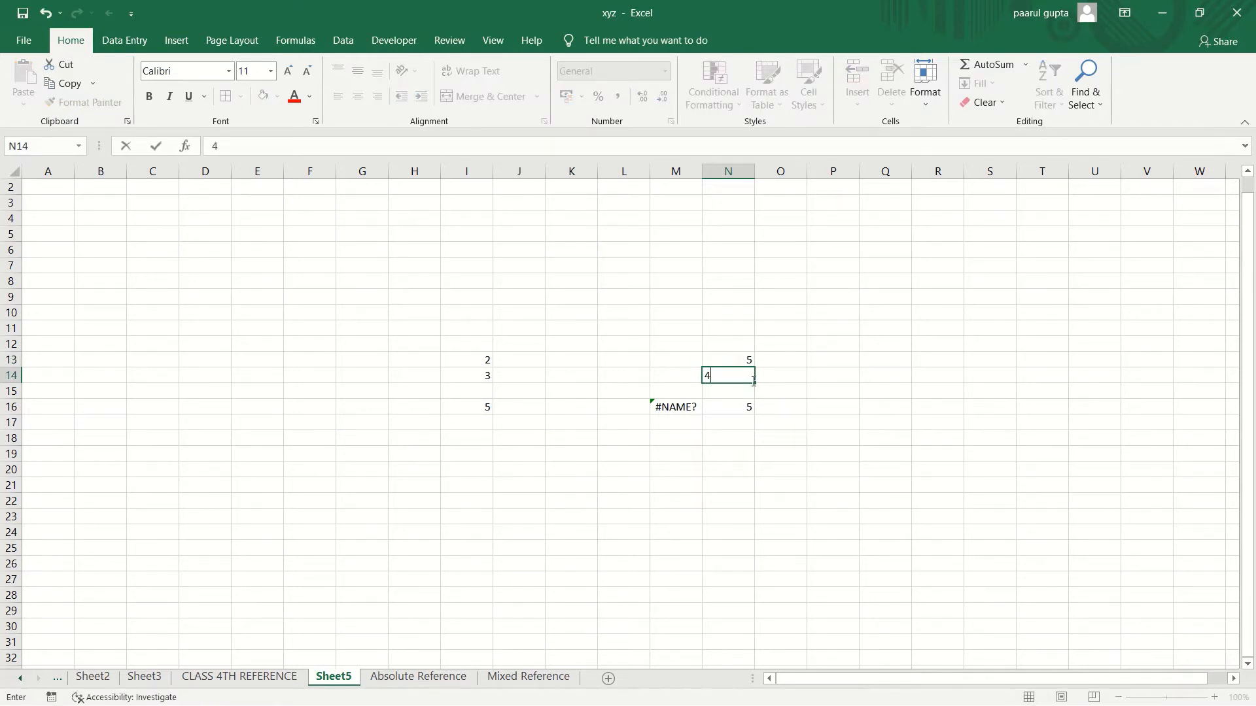
key("Return")
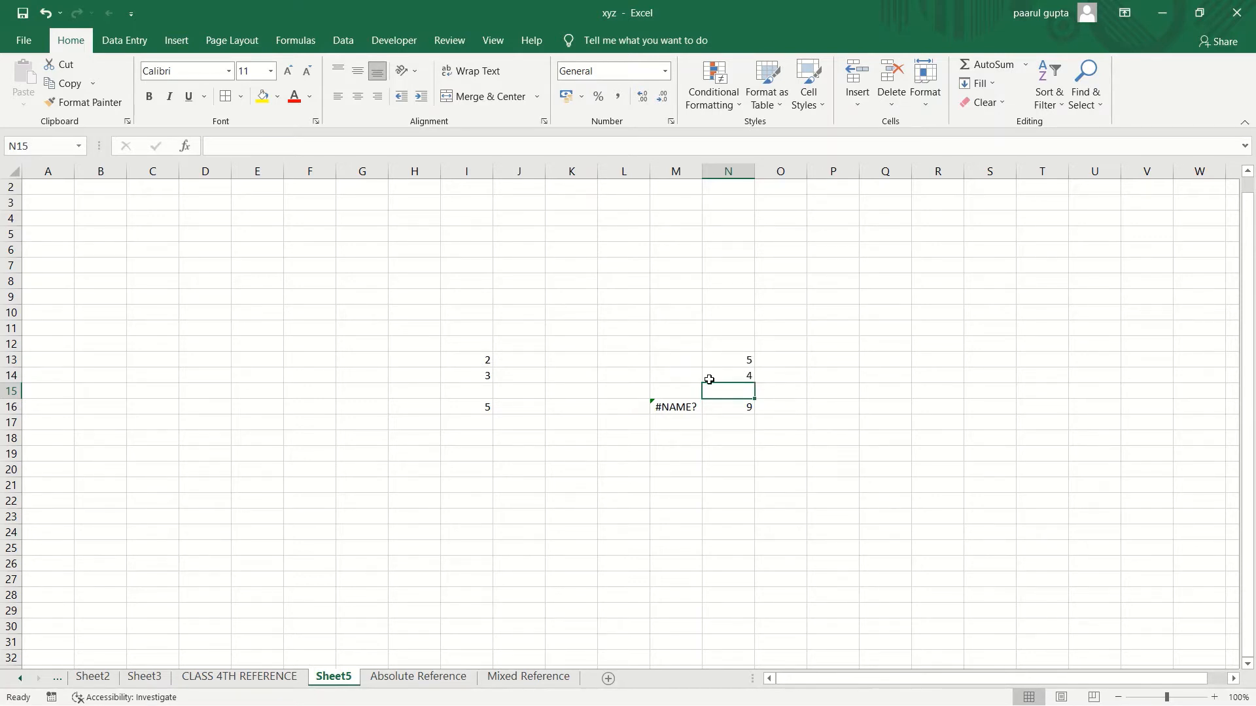
left_click(734, 407)
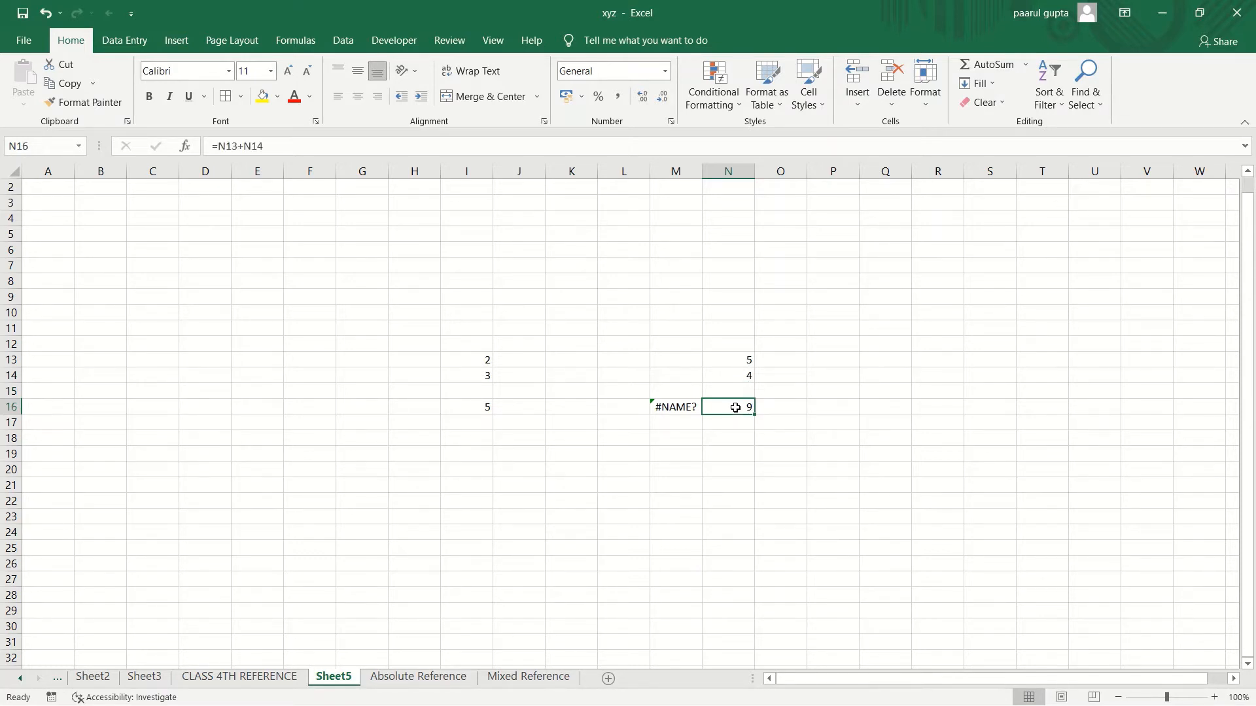
left_click(464, 410)
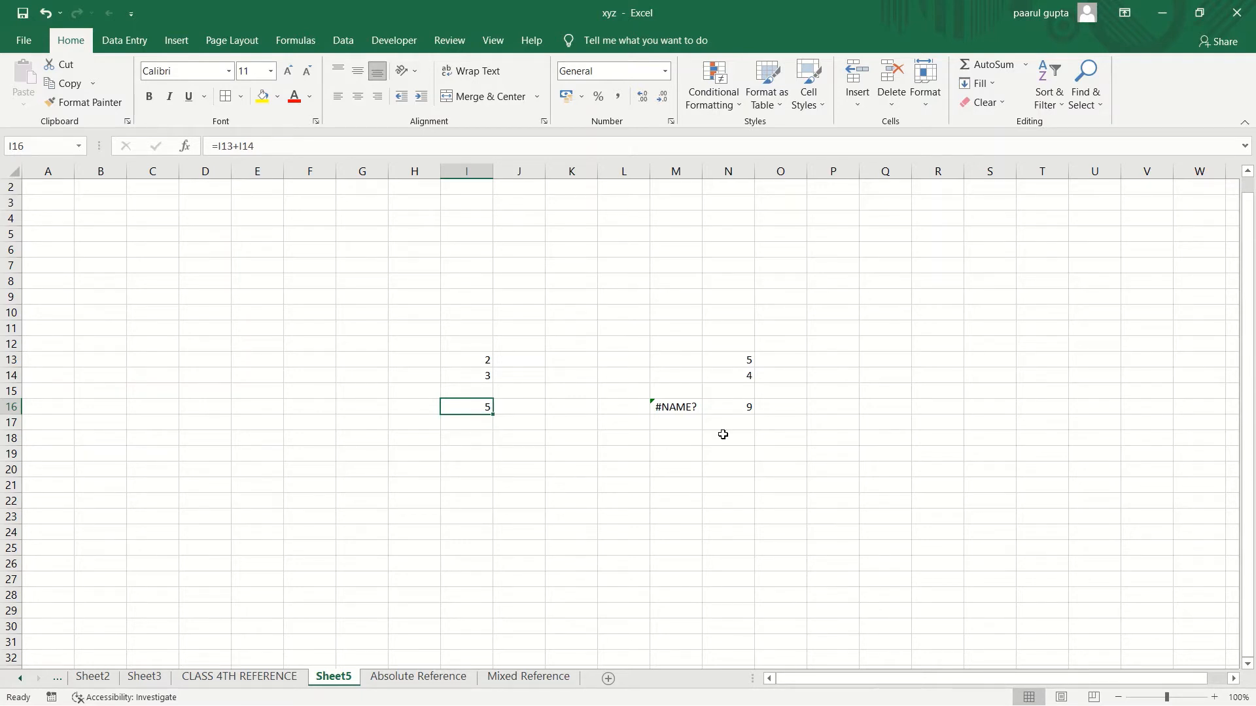
Step: Enter the numbers 1 through 6 down column R in cells R6 to R11
left_click(936, 255)
type("1")
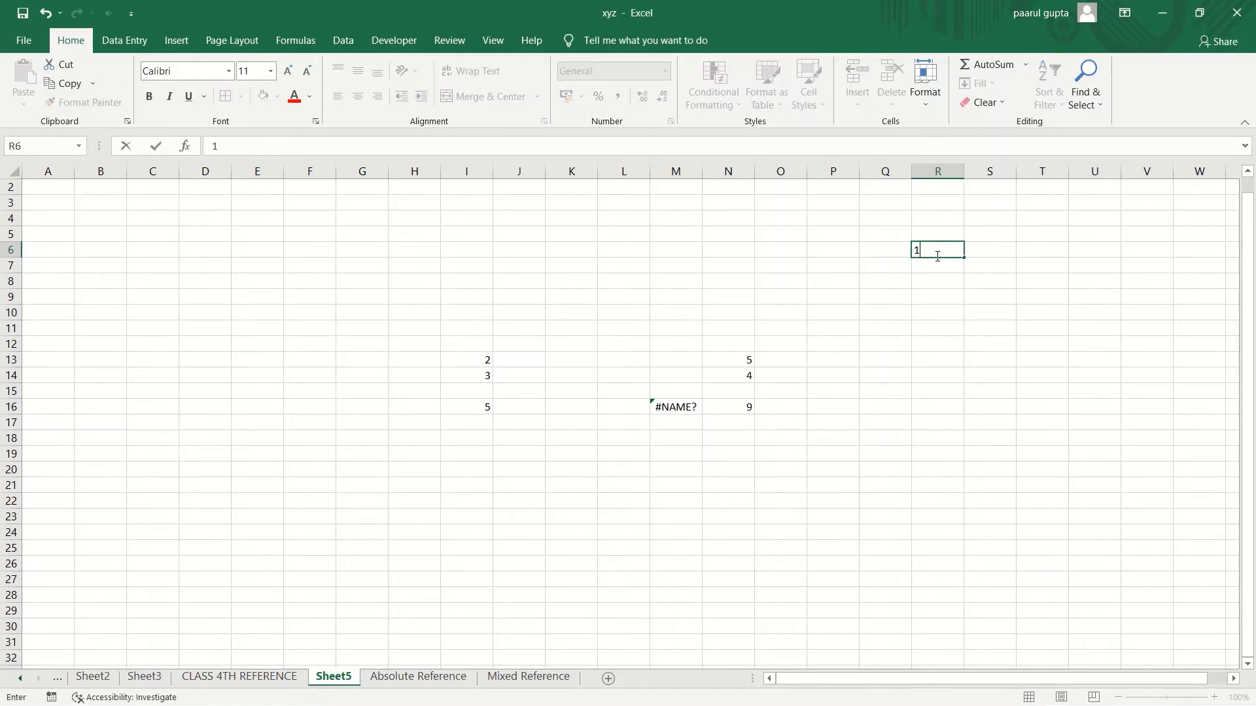
key("Return")
type("2")
key("Return")
type("3")
key("Return")
type("4")
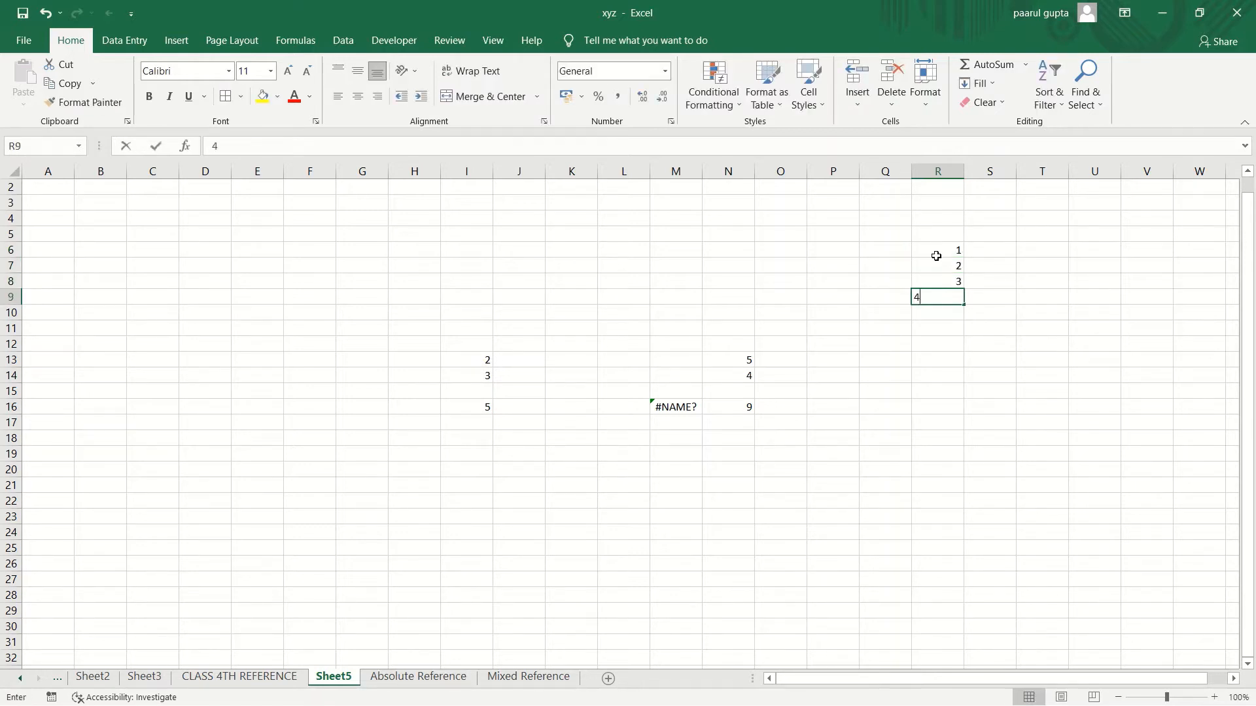
key("Return")
type("5")
key("Return")
type("6")
key("Return")
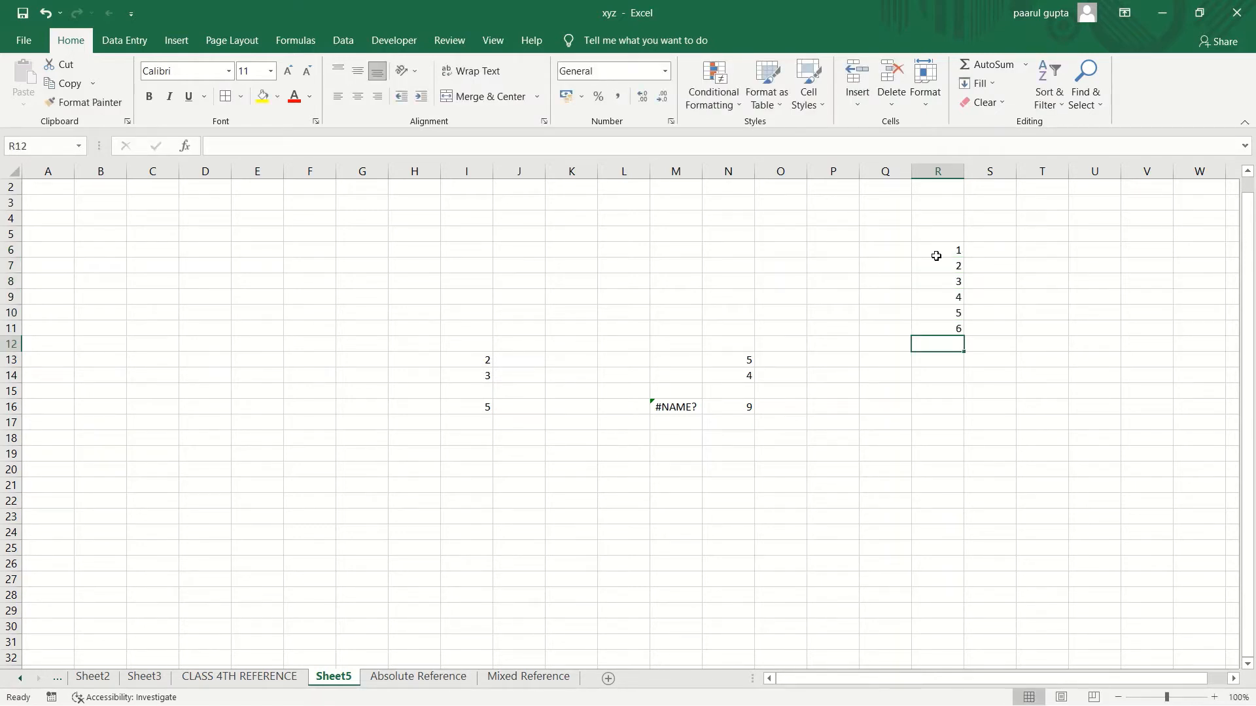
Step: Copy the sum formula from cell I16 and paste it into cell R16
left_click(940, 404)
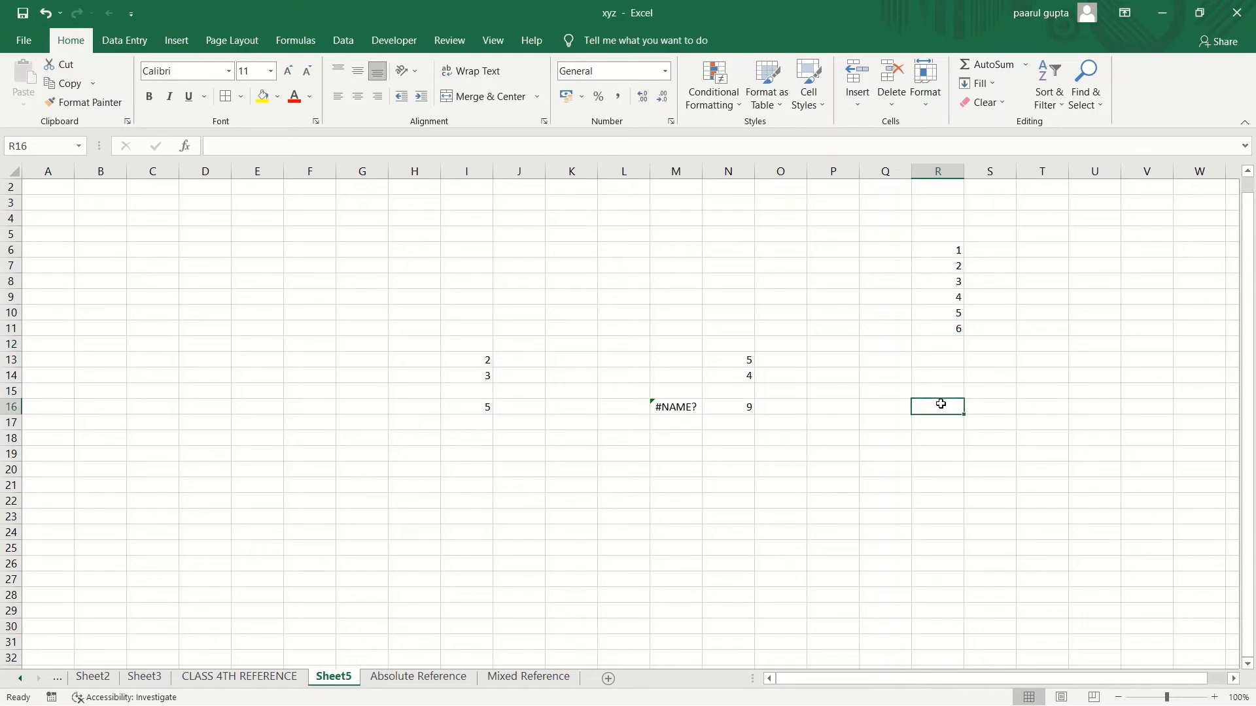
left_click(464, 407)
key("ctrl+c")
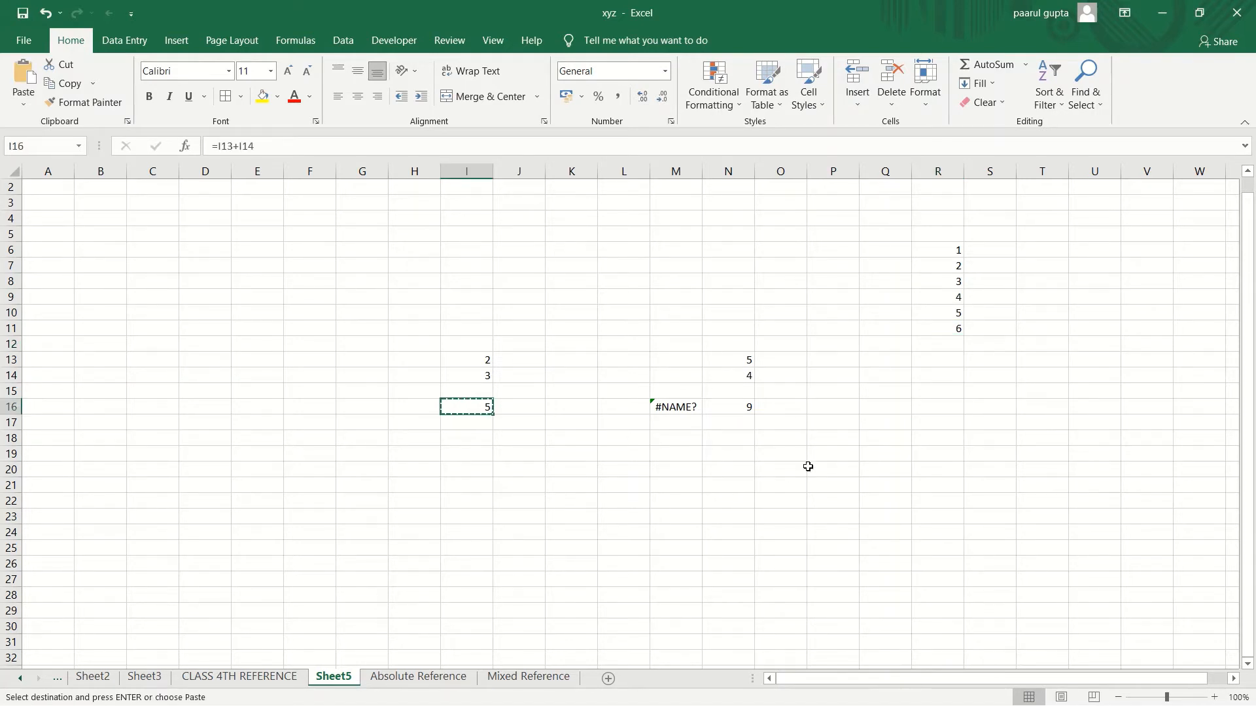
left_click(942, 406)
key("ctrl+v")
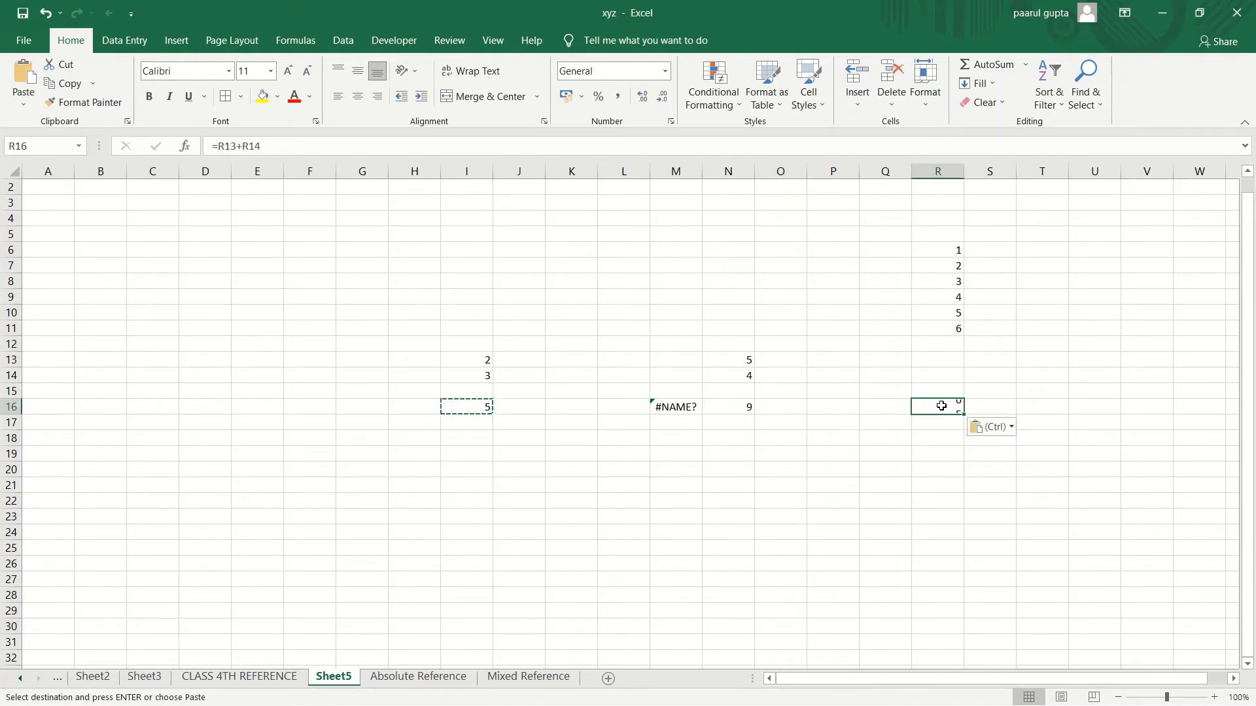
Step: Compare the formulas in I16, N16 and R16, examining which cells each one refers to
left_click(473, 404)
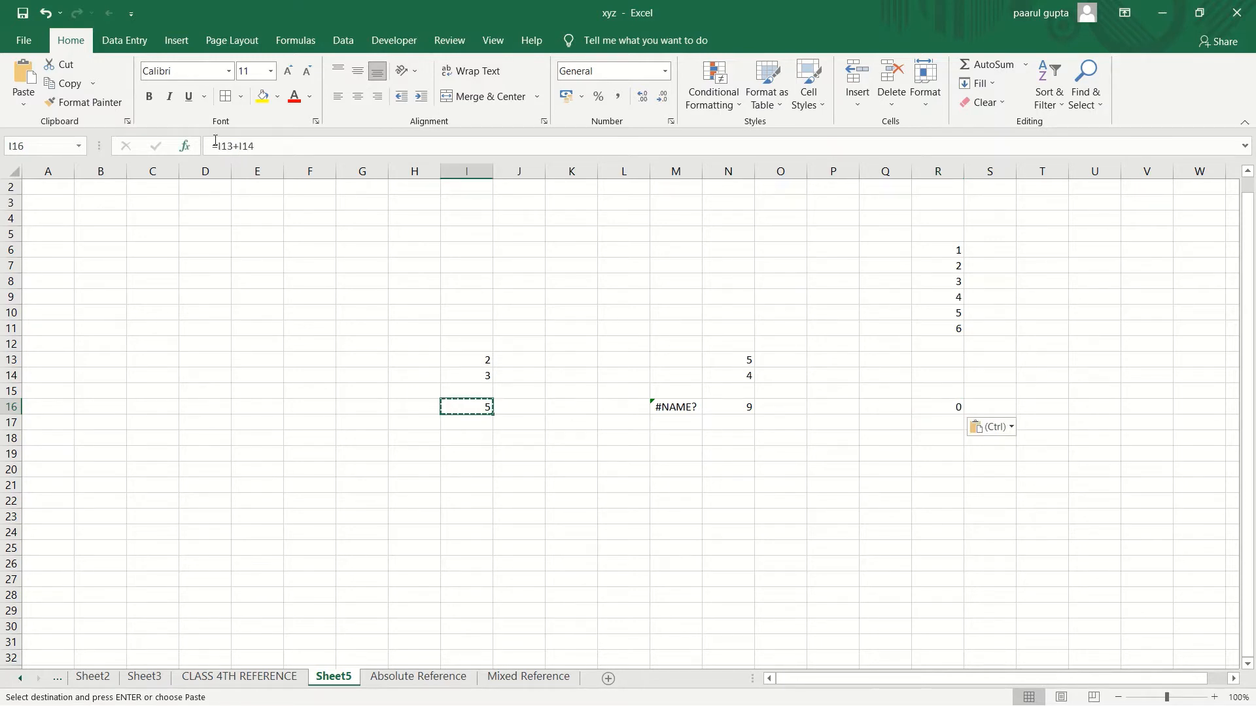
left_click(739, 407)
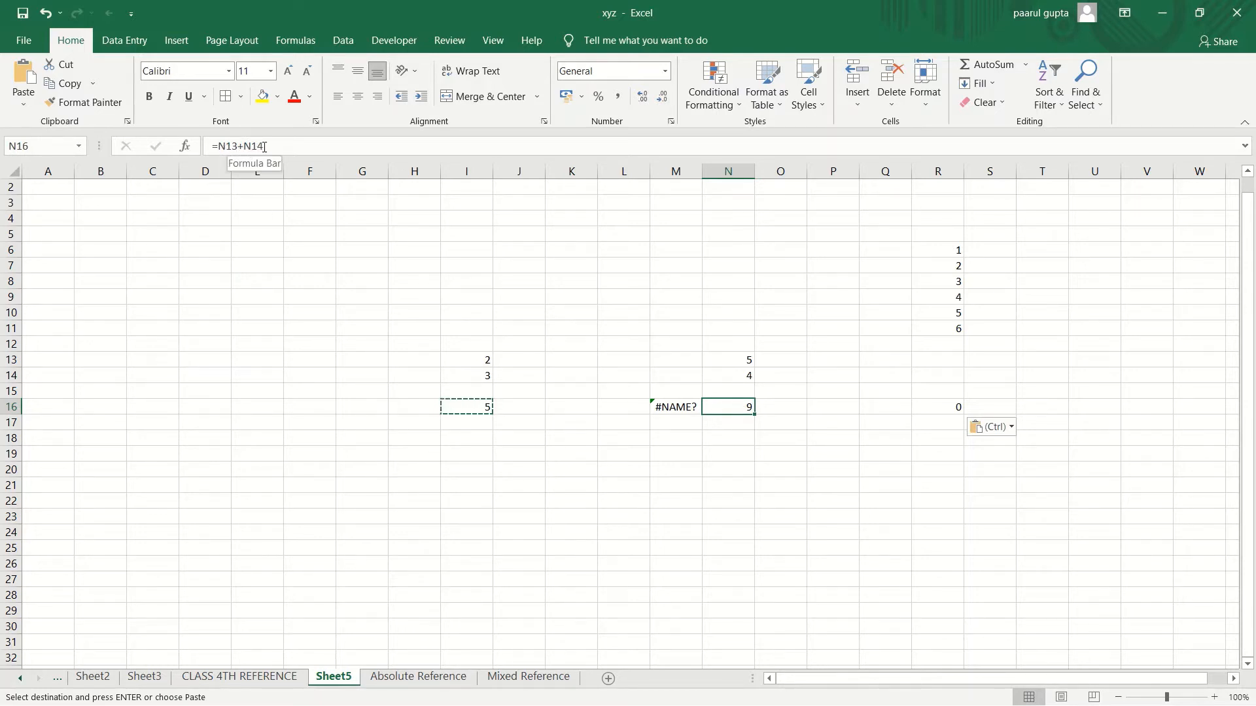
left_click(955, 410)
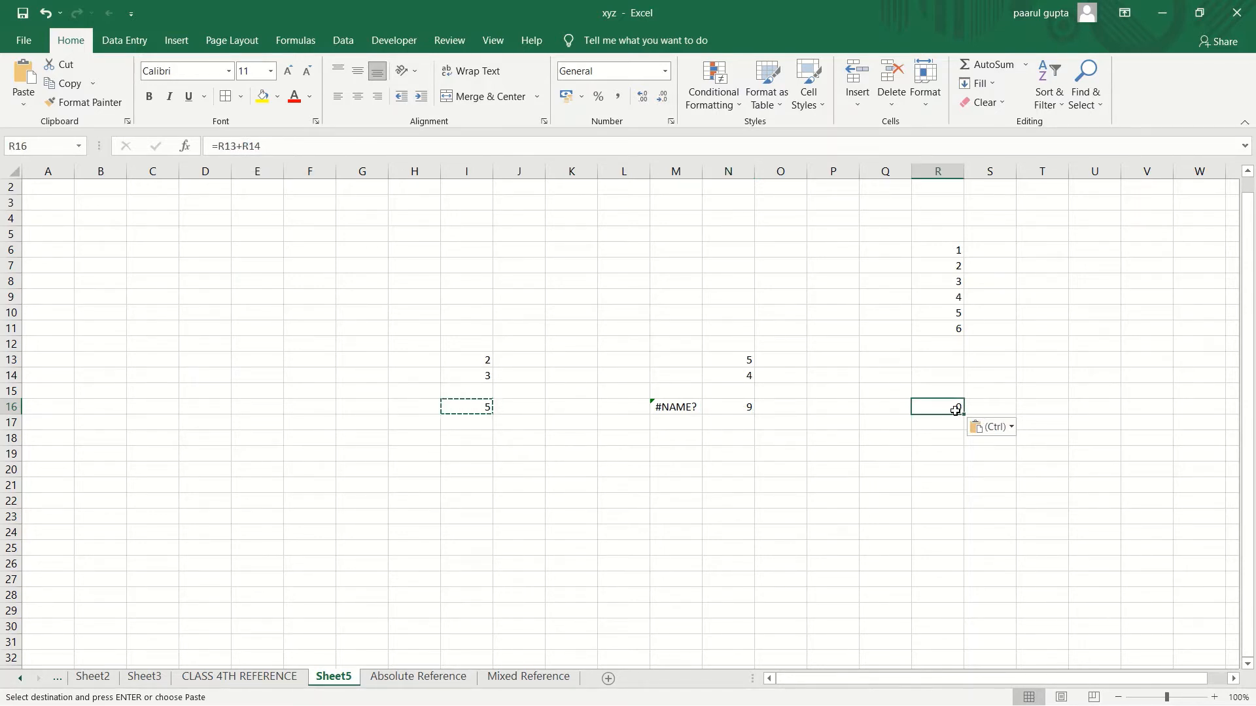
Step: Continue the column R numbers by entering 4 in R12, 4 in R13 and 7 in R14
left_click(938, 345)
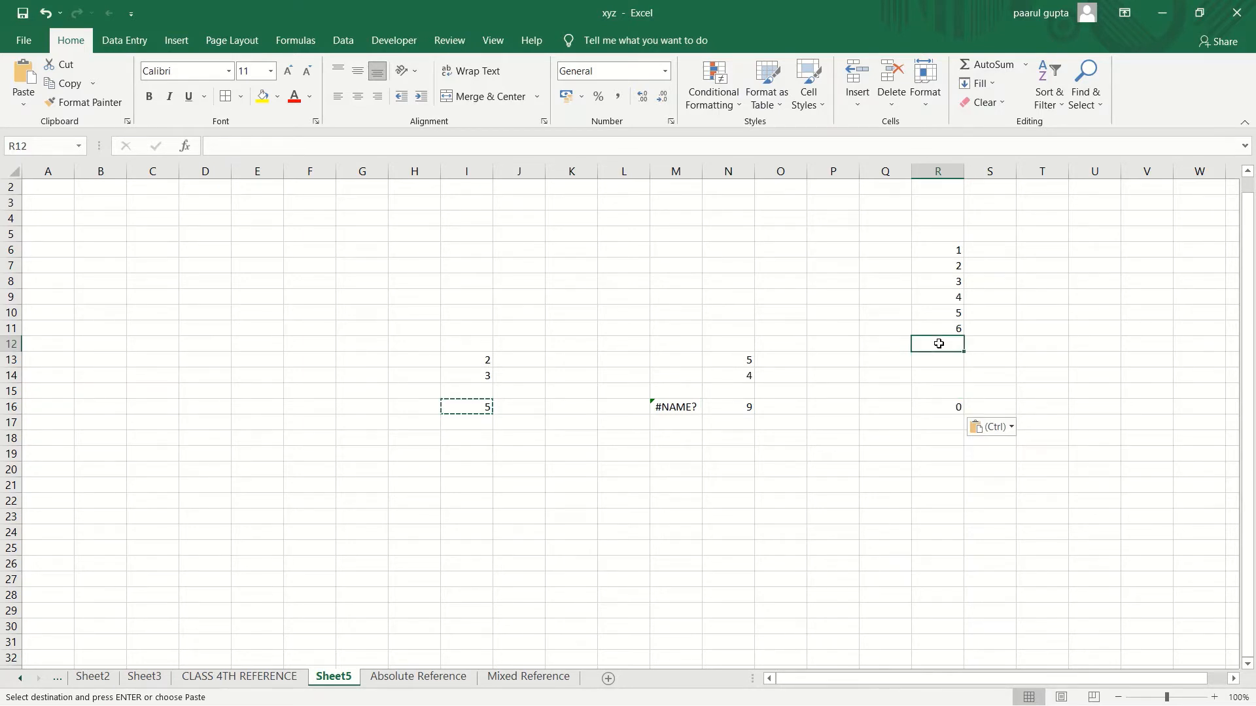
type("4")
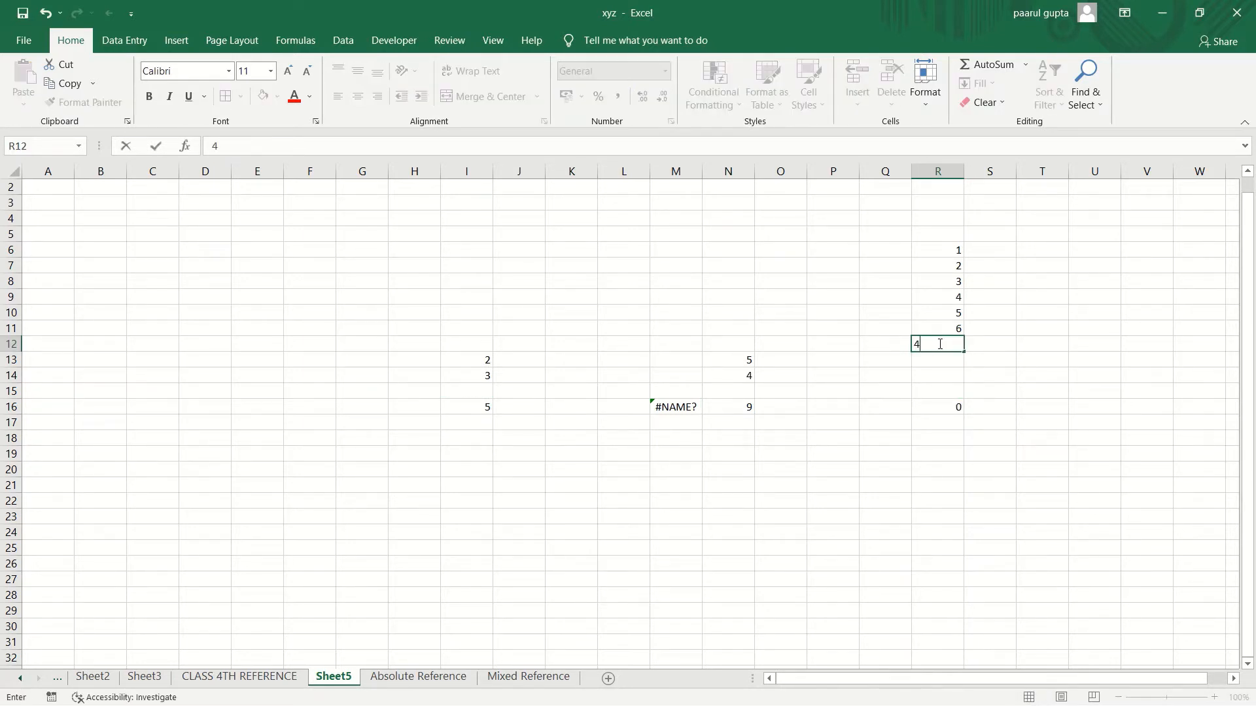
key("Return")
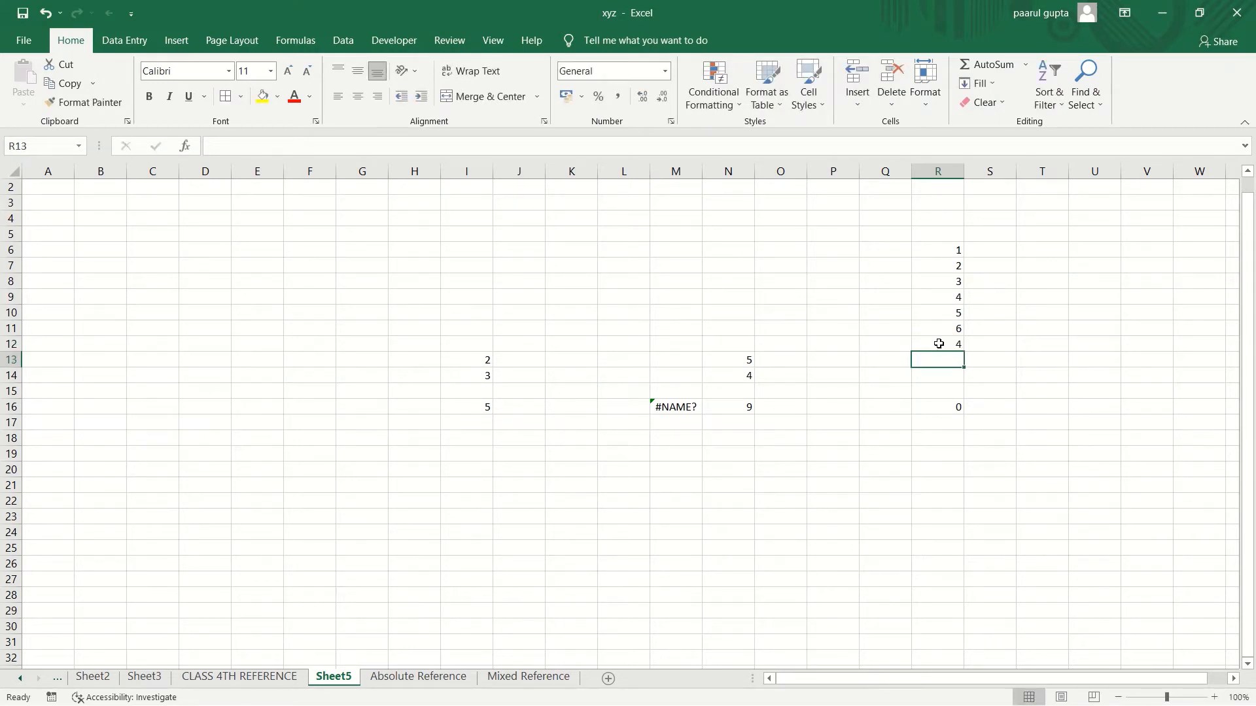
type("4")
key("Return")
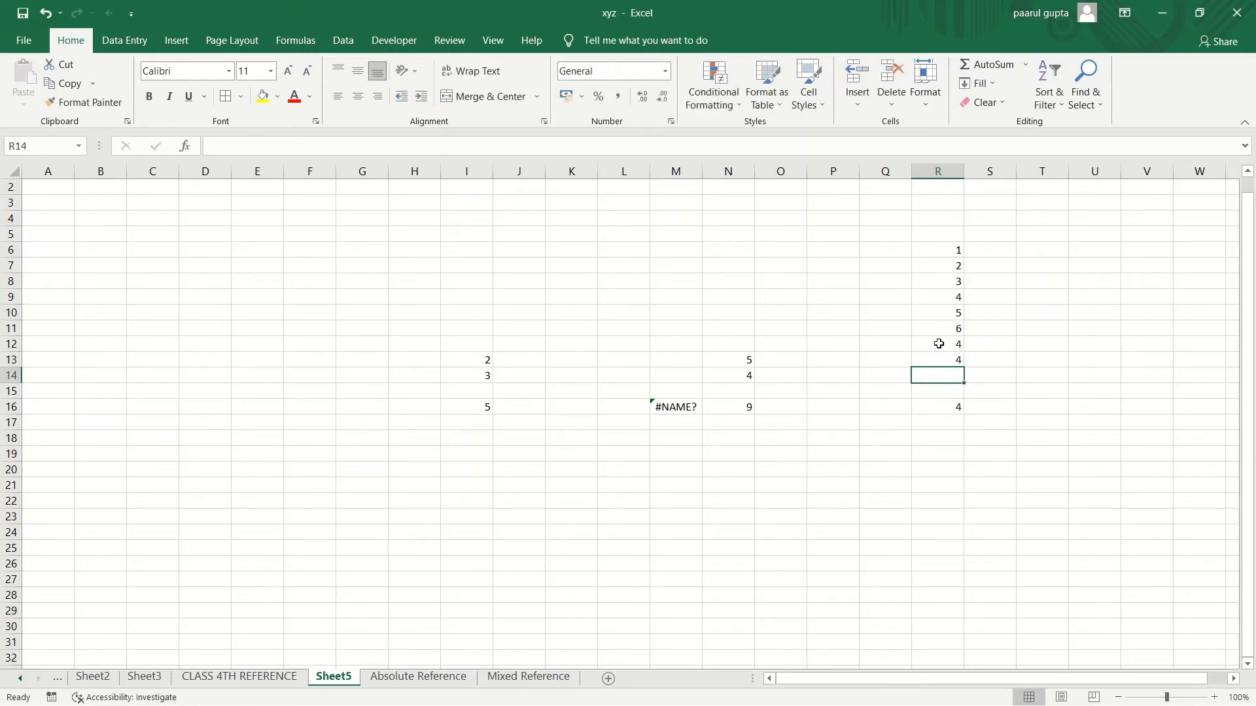
type("7")
key("Return")
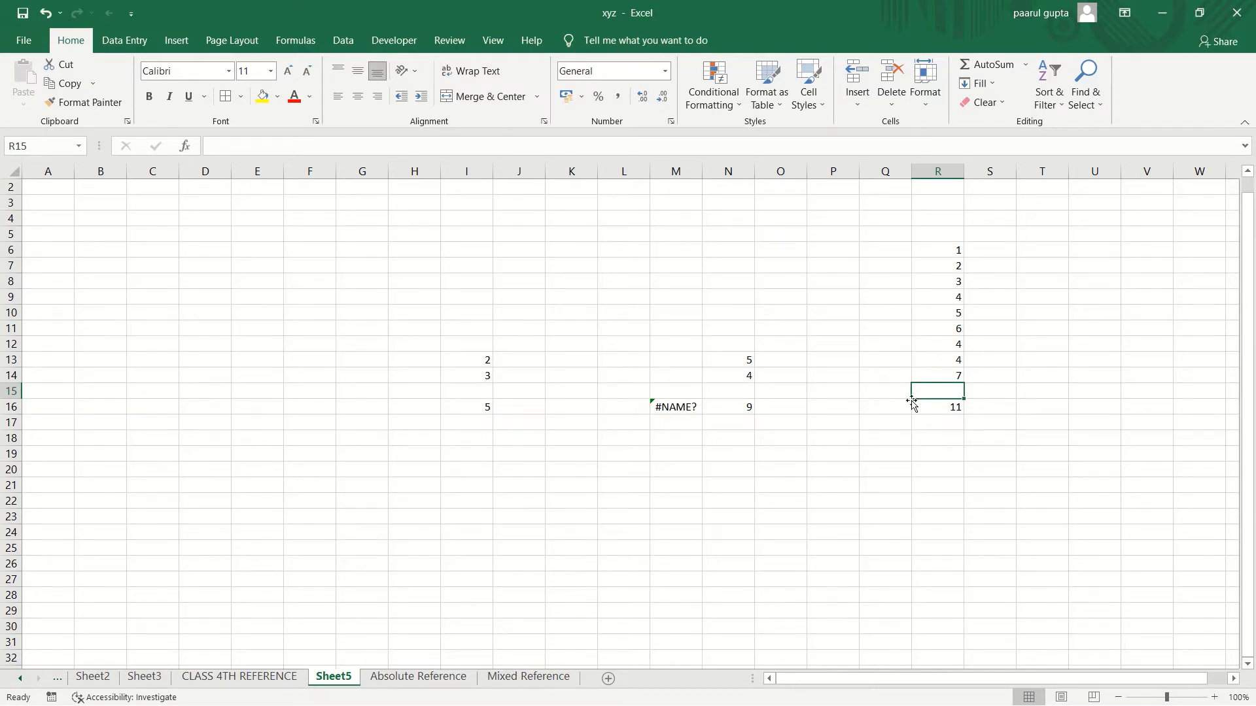
Step: Highlight cells R13 and R14 with a yellow fill
left_click(949, 359)
left_click_drag(949, 359, 953, 374)
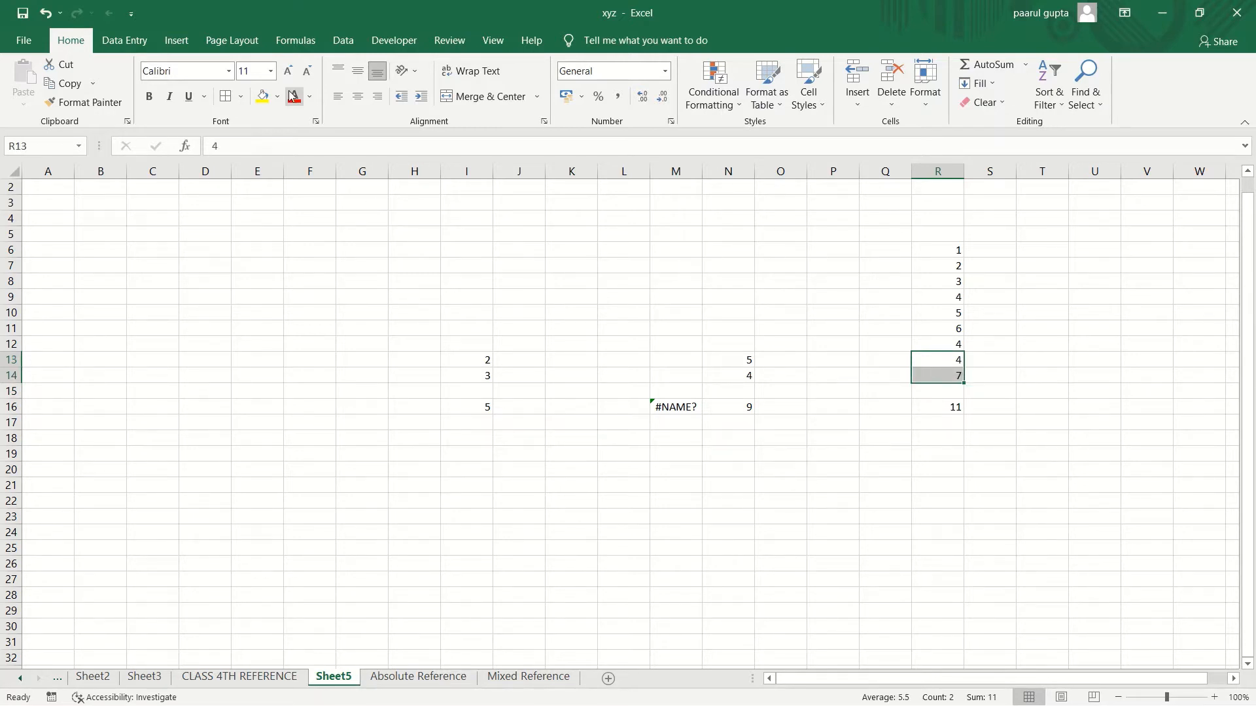
left_click(263, 97)
left_click(1047, 372)
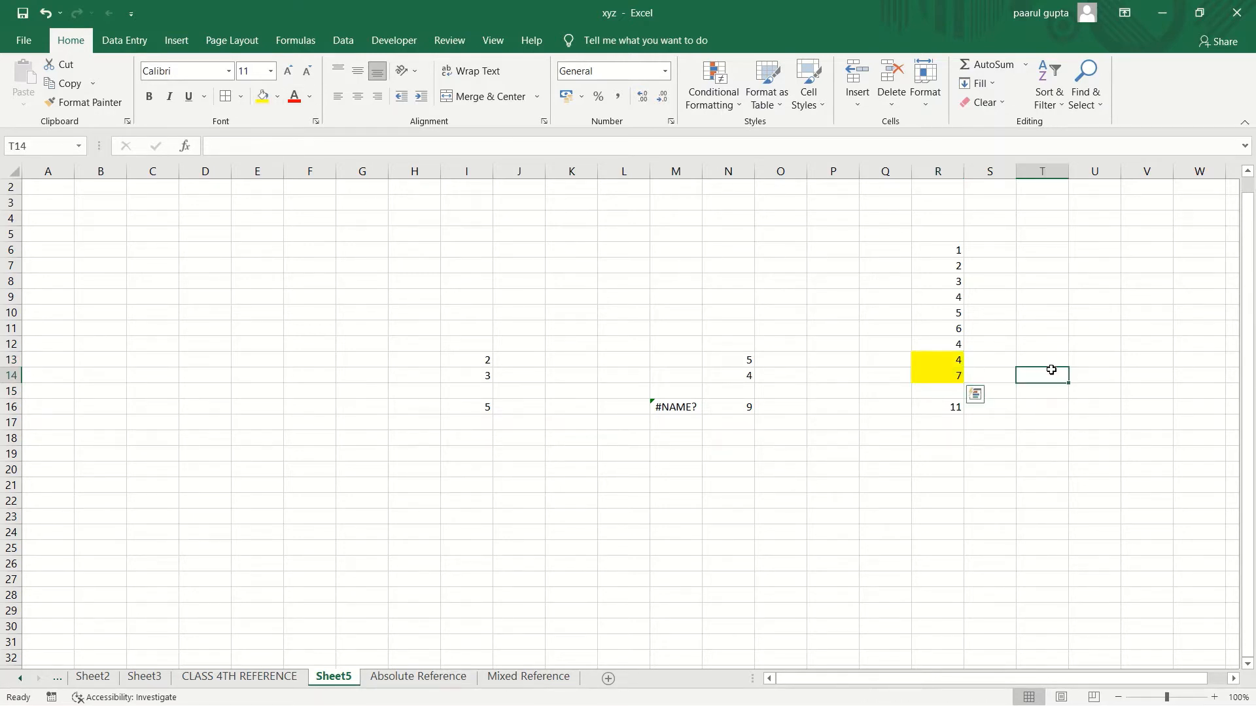
Step: Copy the sum formula from cell I16 and paste it into cell K23
left_click(484, 408)
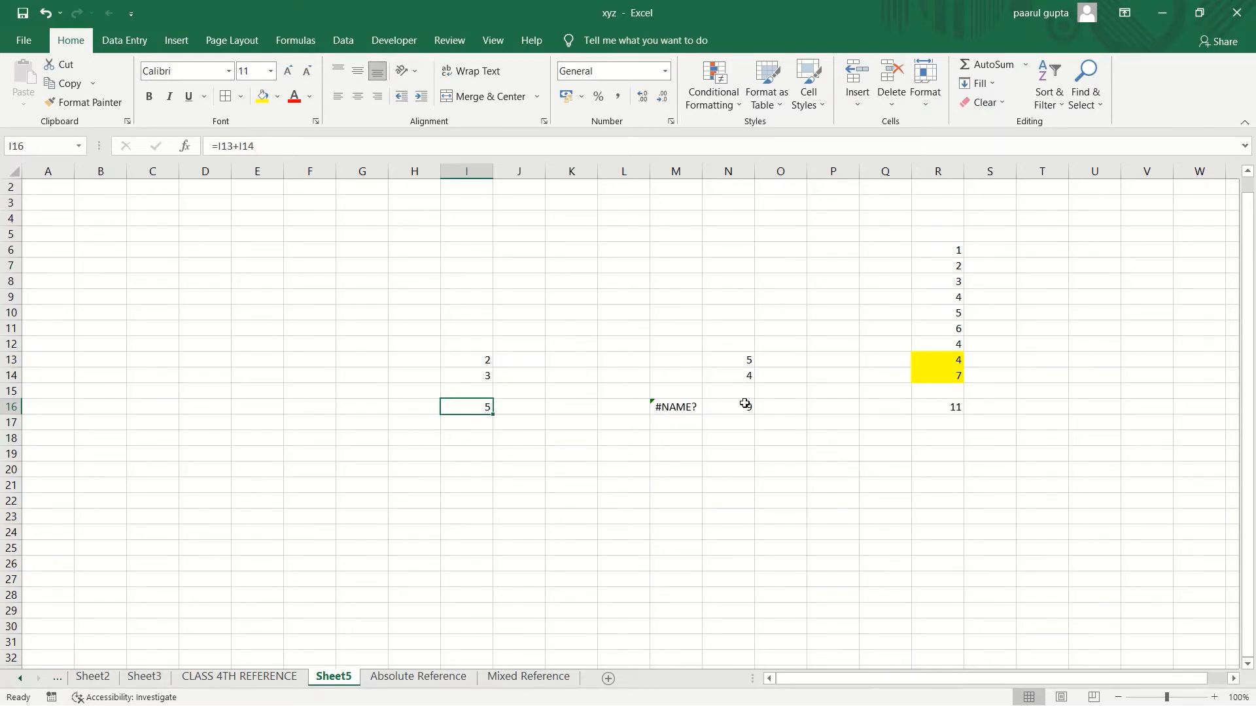
left_click(940, 410)
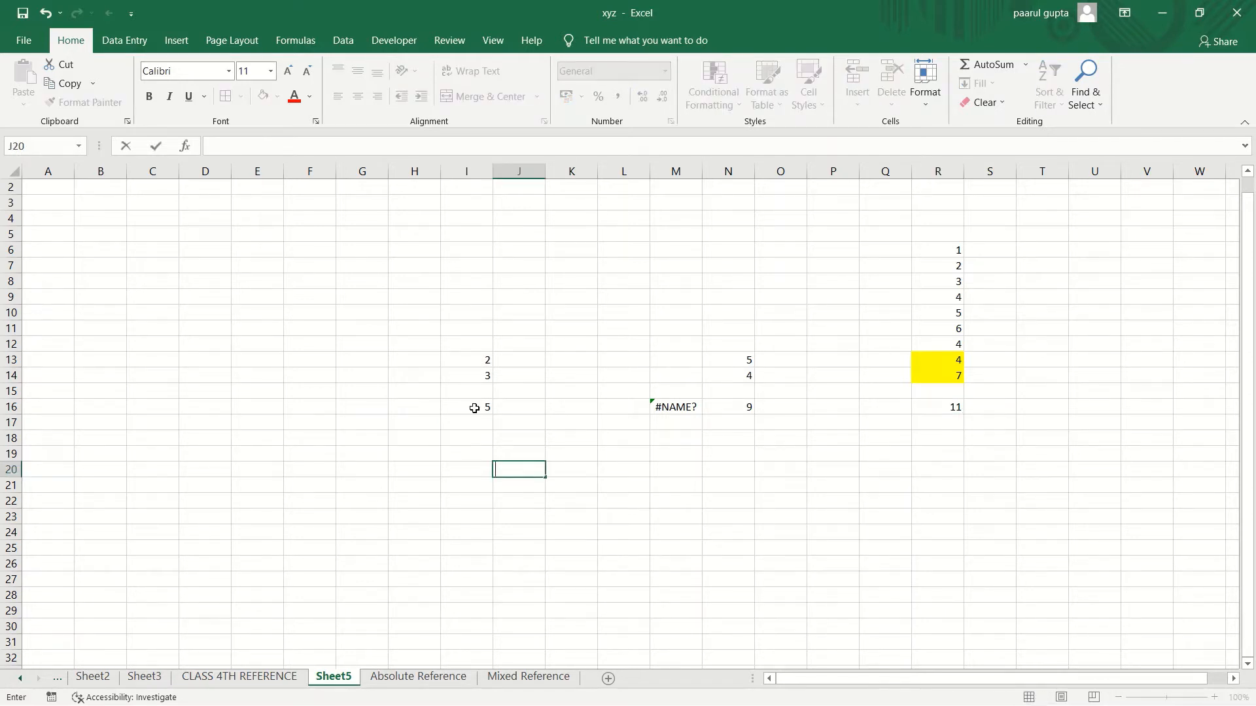
left_click(474, 408)
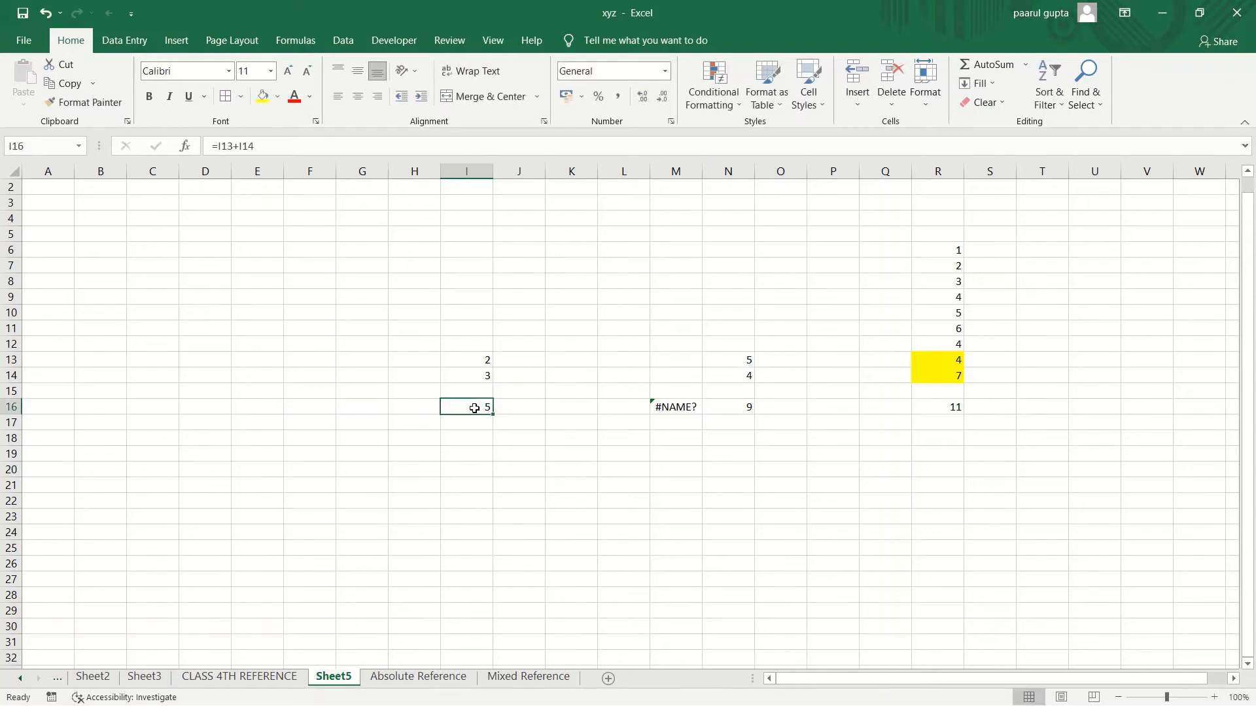
key("ctrl+c")
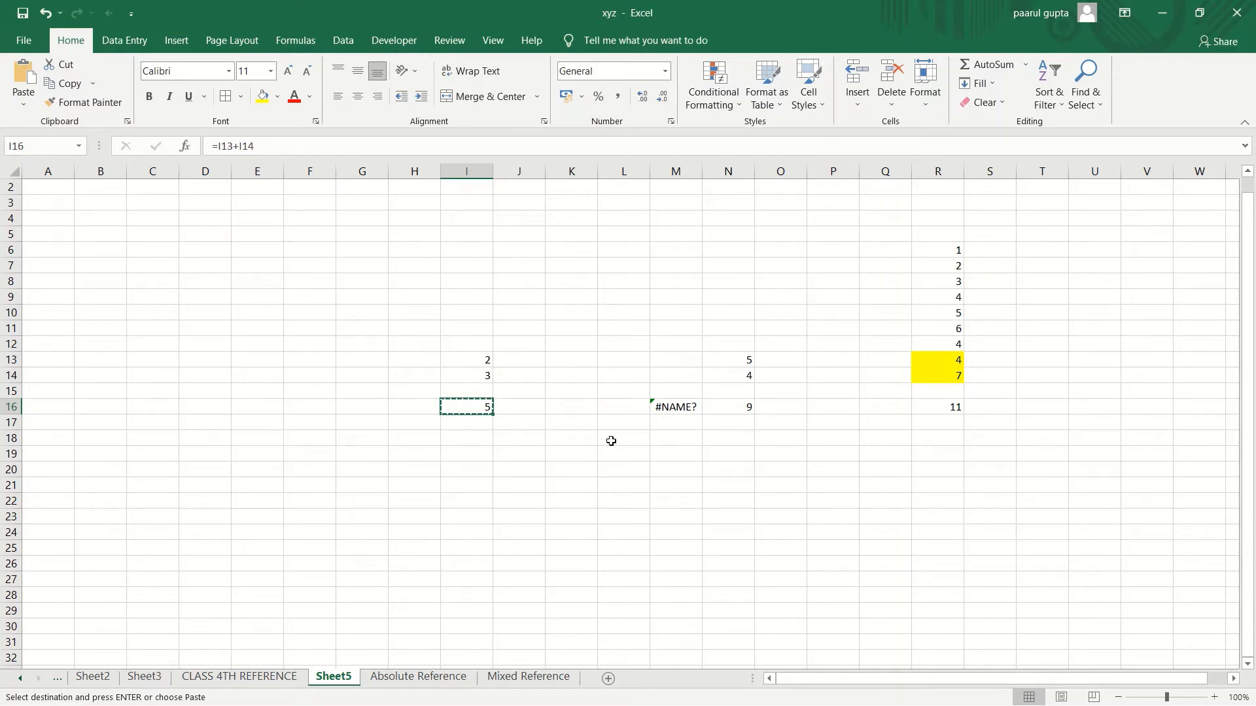
left_click(567, 516)
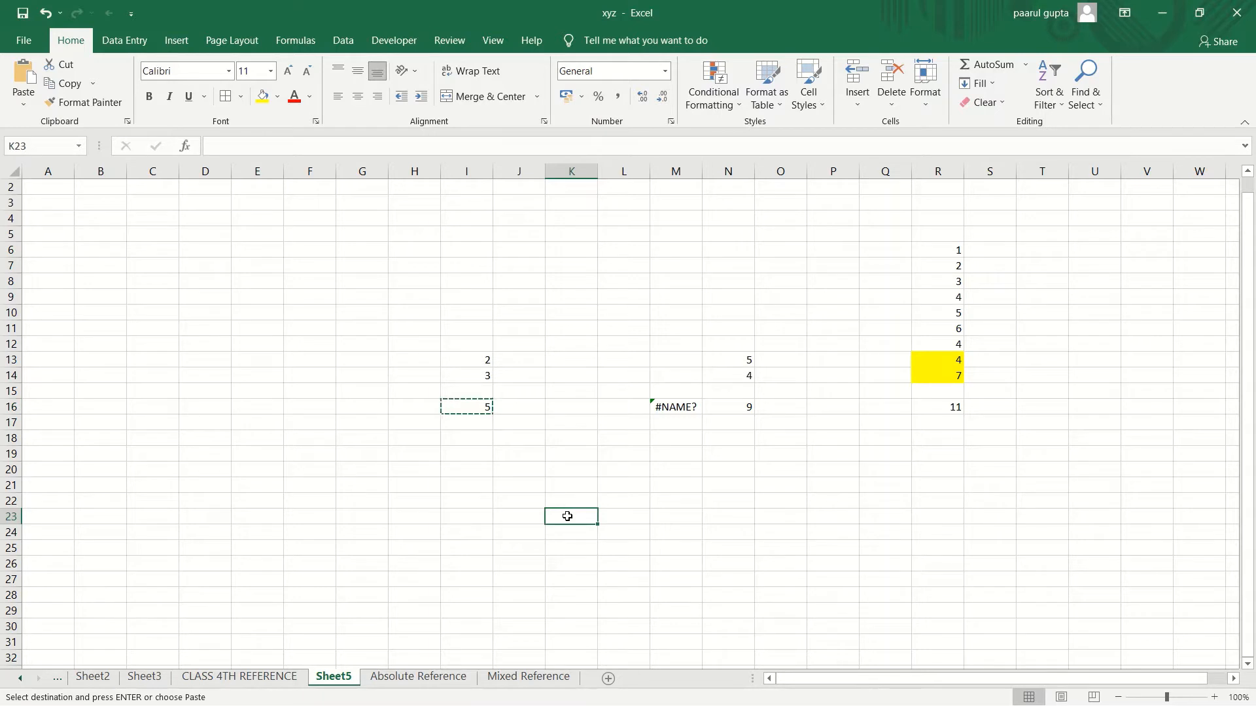
key("ctrl+v")
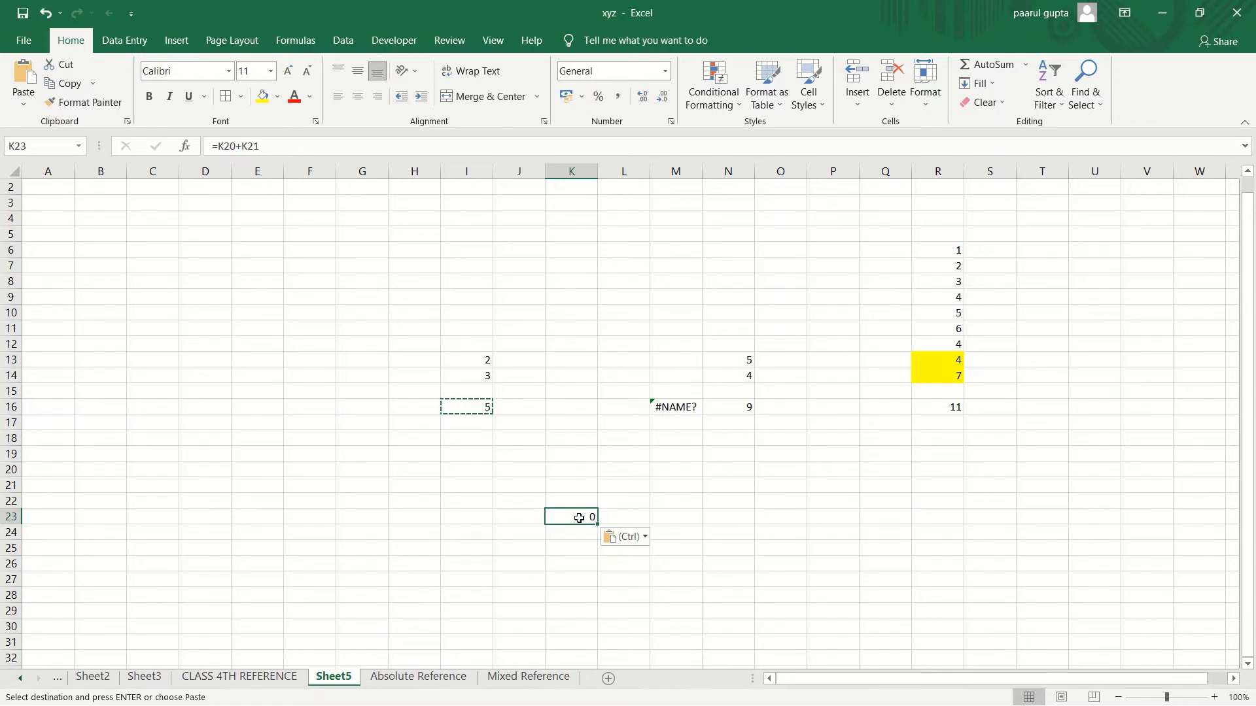
Step: Change the formula in K23 to =K20+I14:I16K21, and select the original example cells I13 to I16
double_click(579, 518)
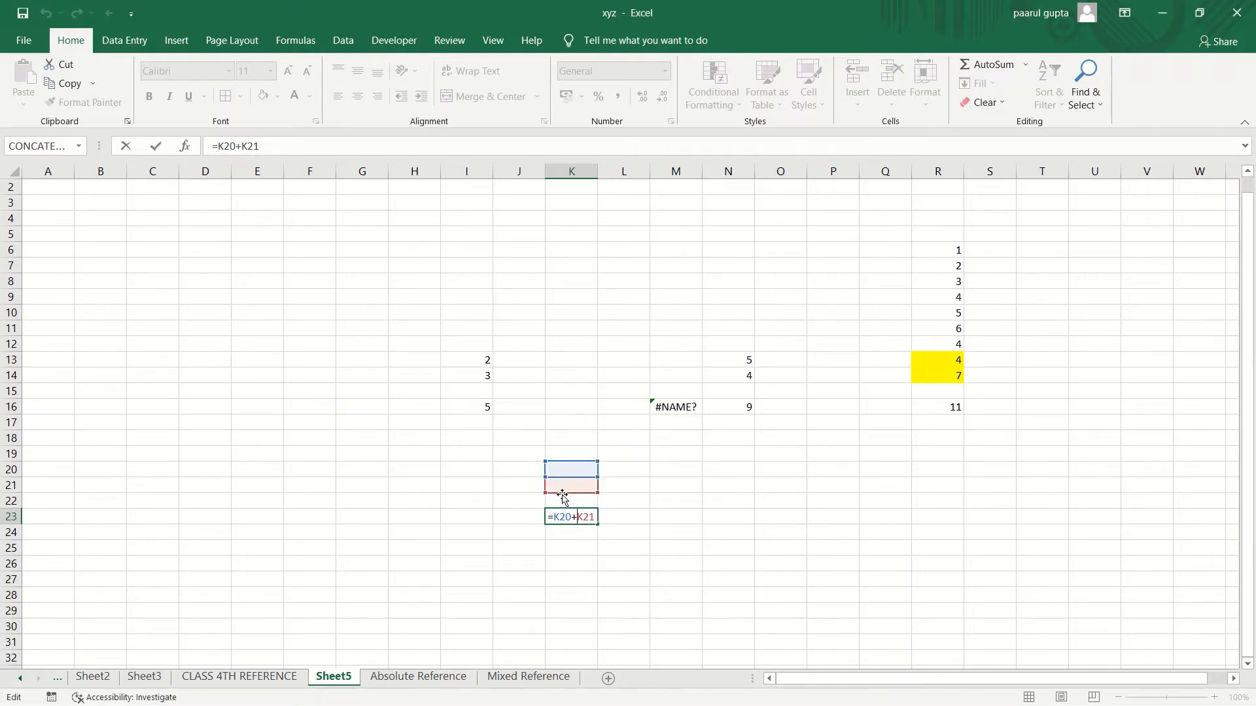
left_click(566, 365)
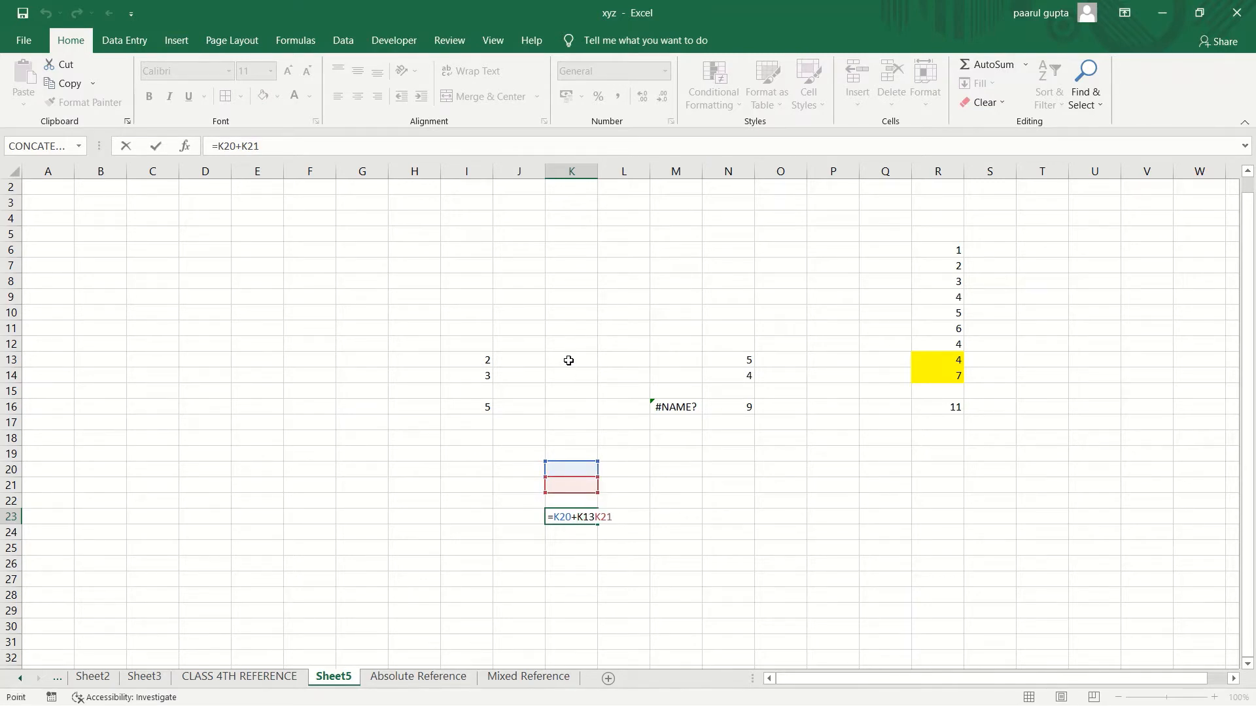
left_click(471, 362)
left_click(573, 365)
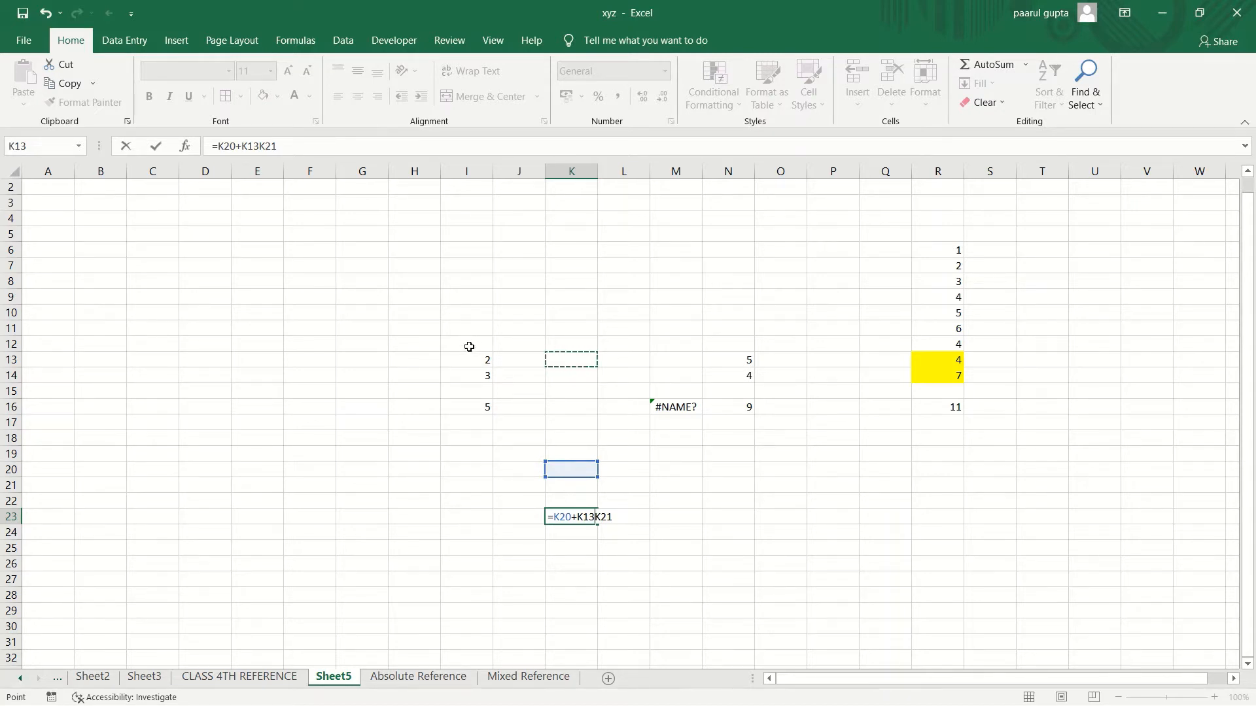
left_click_drag(471, 360, 485, 405)
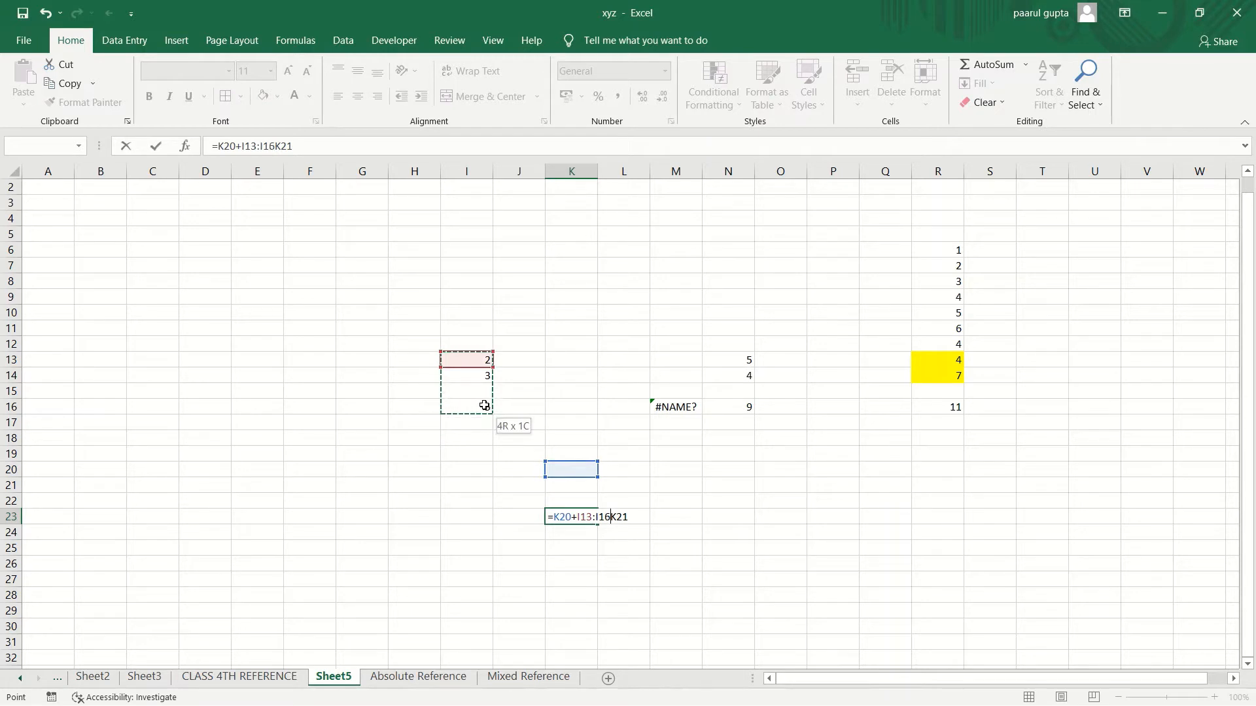
left_click(512, 398)
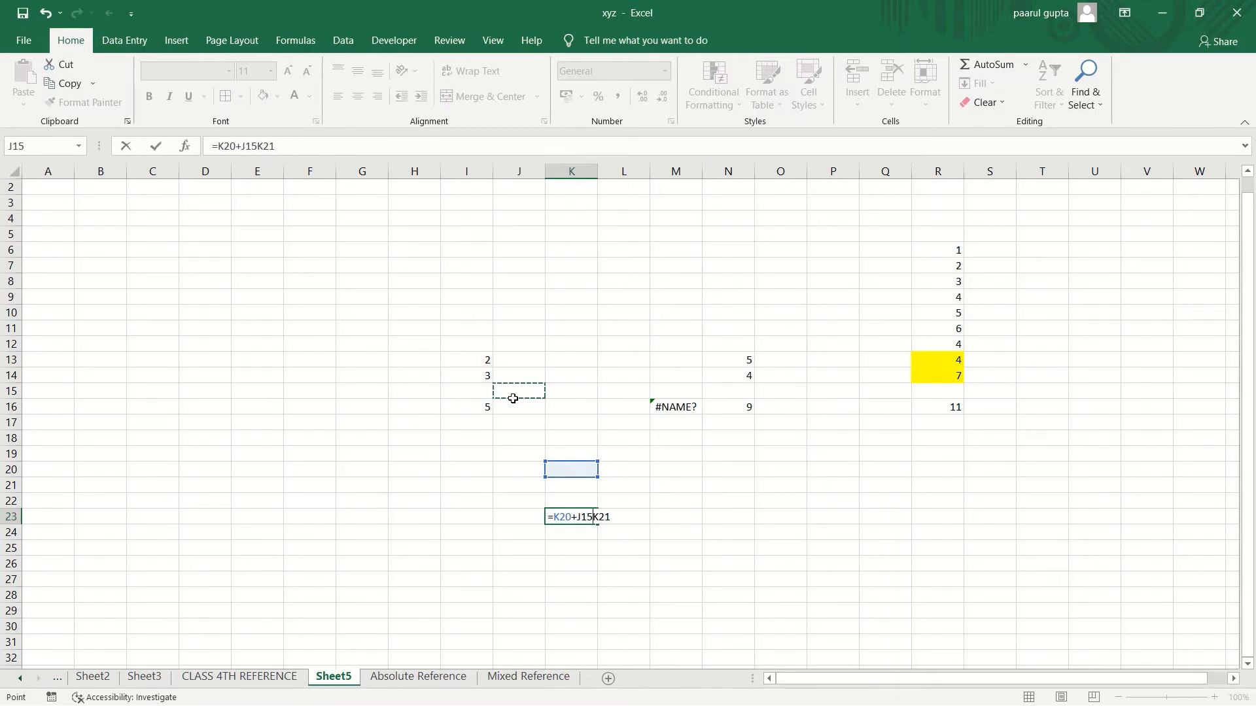
left_click_drag(483, 361, 484, 406)
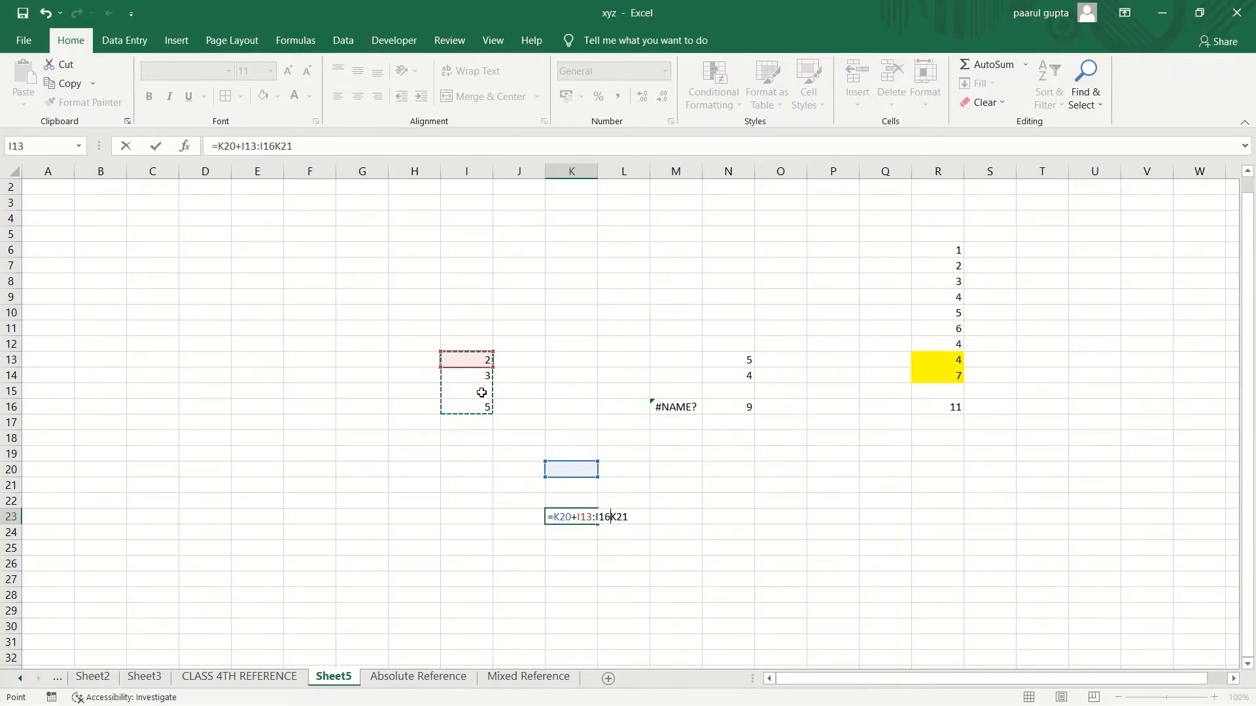
left_click(454, 352)
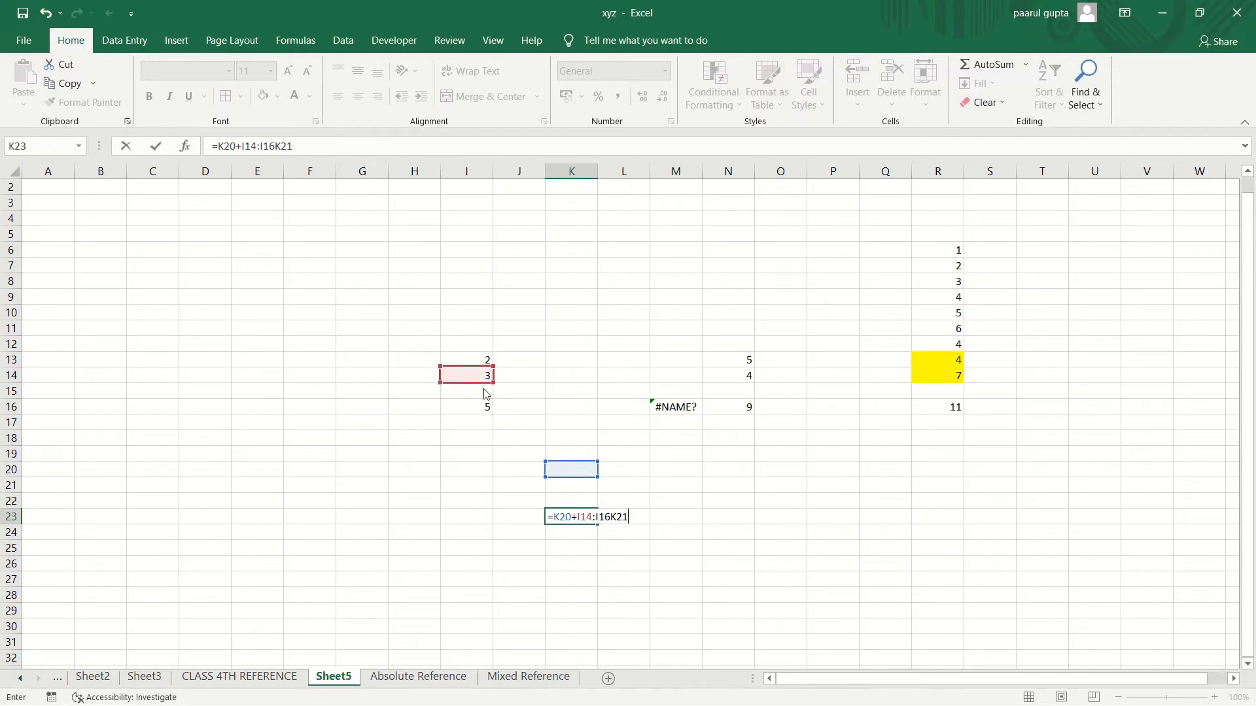
left_click(512, 455)
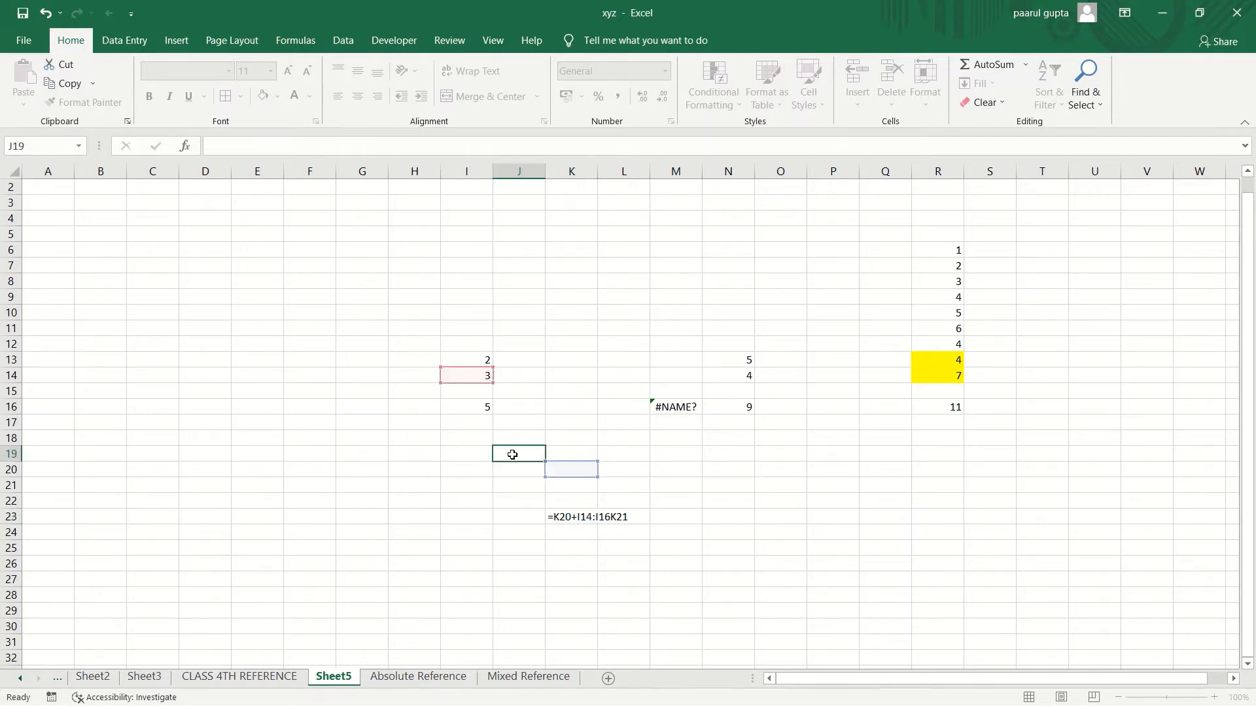
left_click_drag(481, 361, 488, 401)
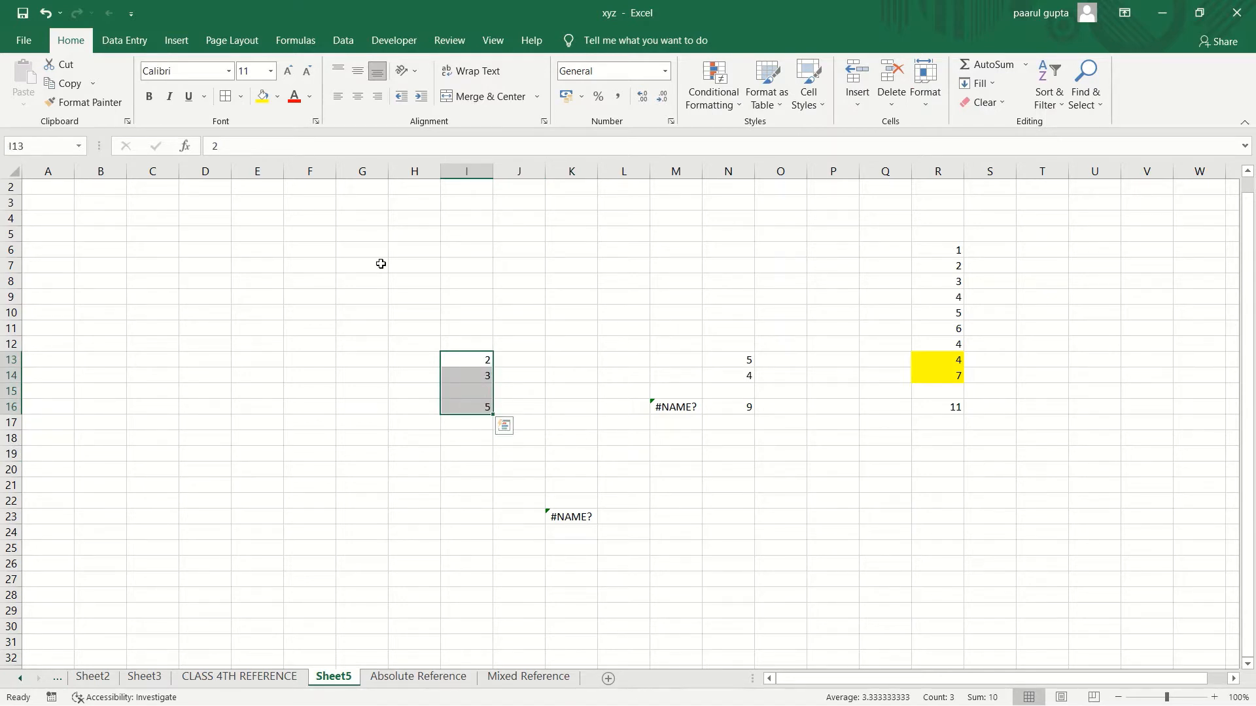
Step: Highlight cells I13 to I16 with a yellow fill, and review the examples in columns N and R and the K23 formula
left_click(263, 96)
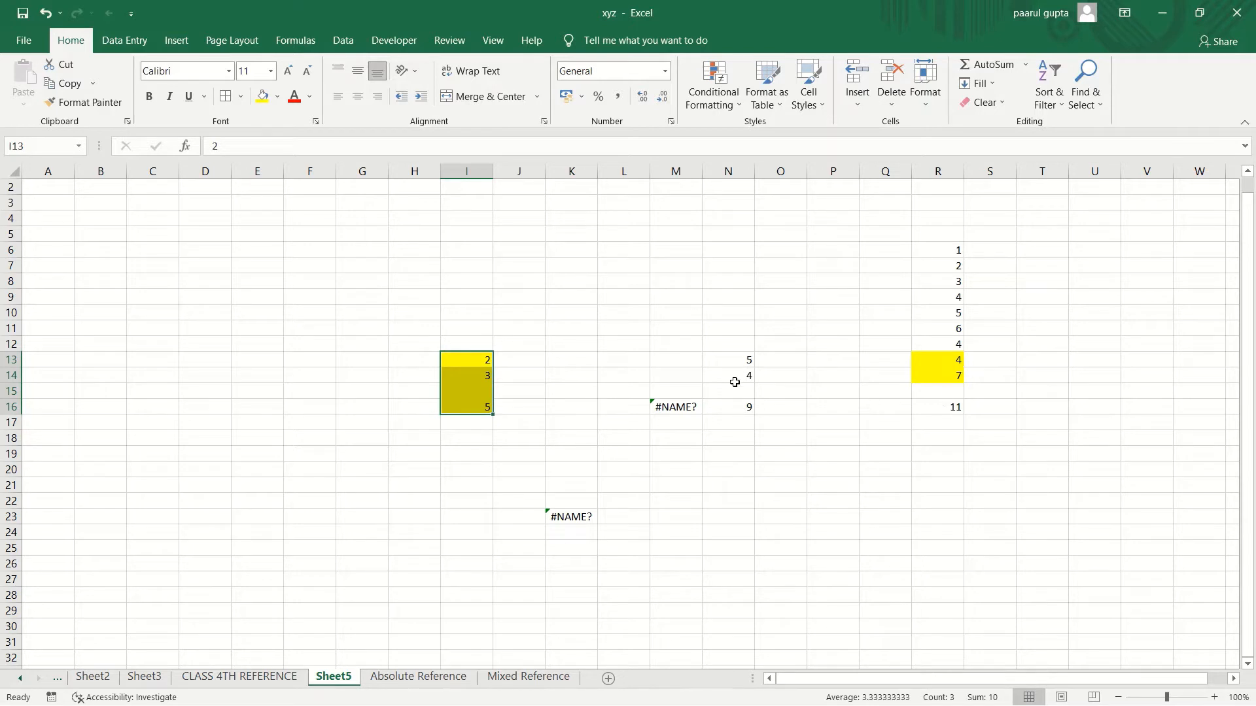
left_click_drag(747, 363, 749, 408)
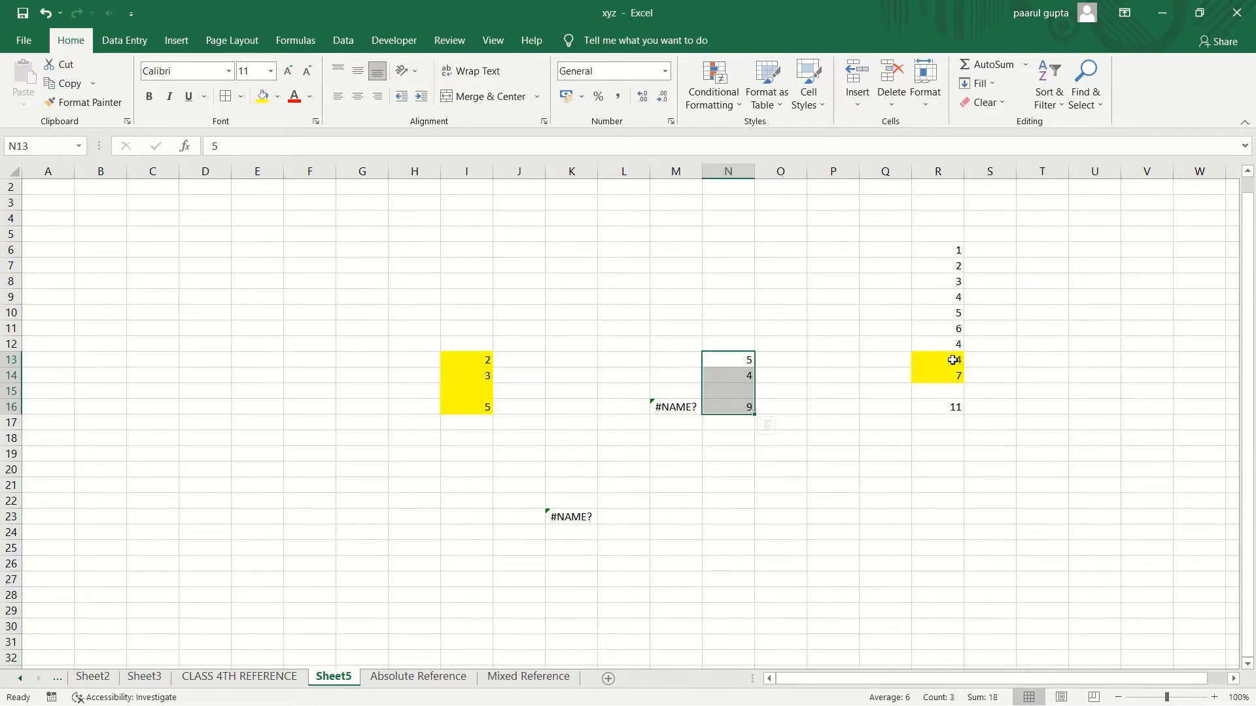
left_click_drag(950, 361, 956, 408)
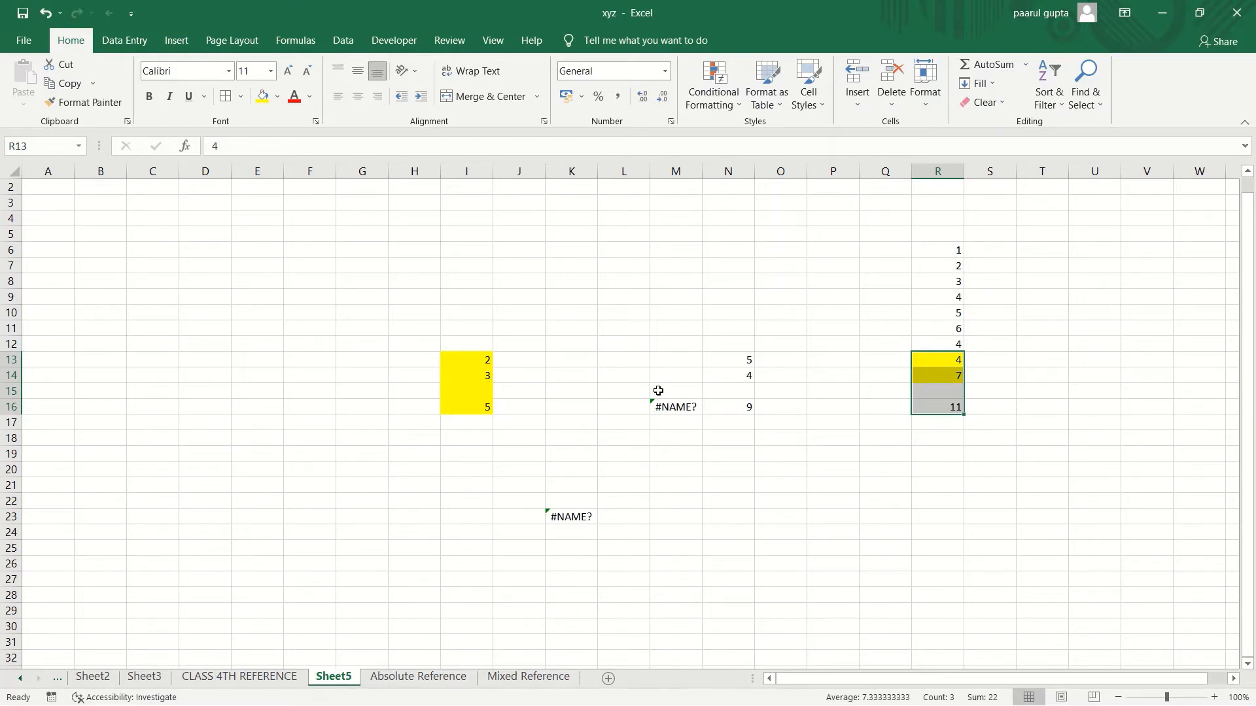
double_click(582, 520)
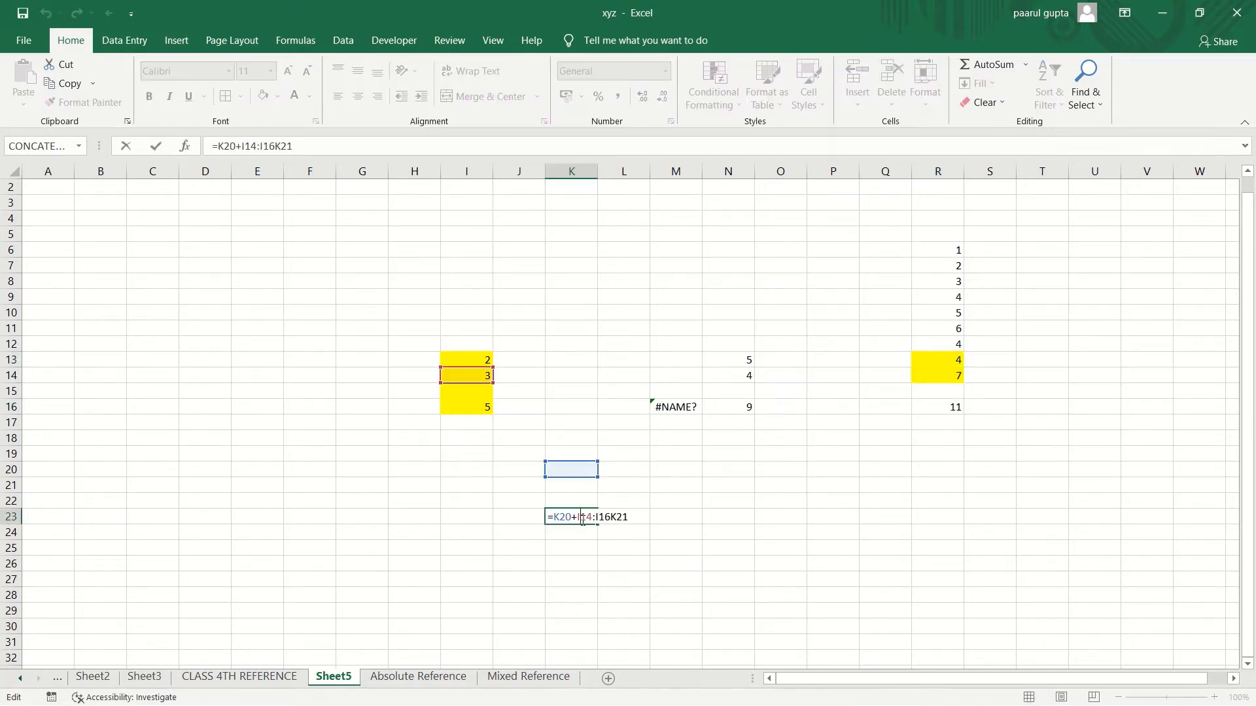
Step: Copy the sum formula from cell I16 into cell L23 and inspect the cells it references
left_click(467, 403)
key("ctrl+c")
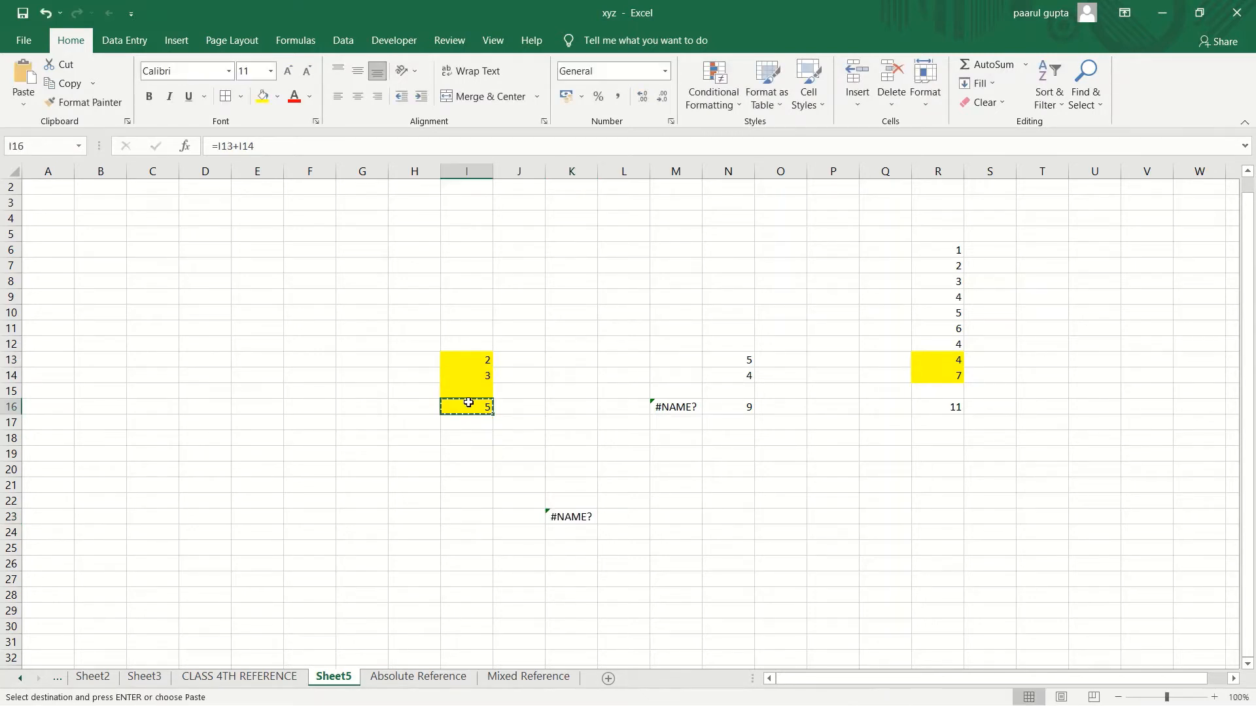
left_click(633, 520)
key("ctrl+v")
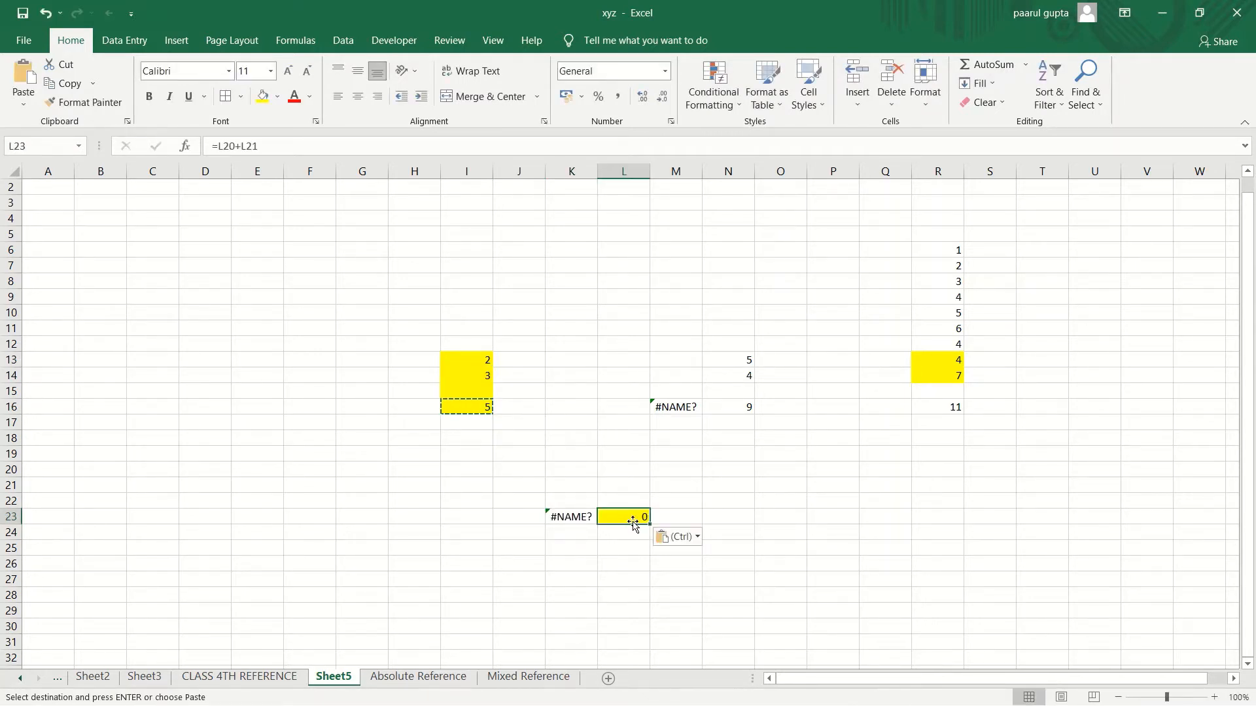
double_click(632, 517)
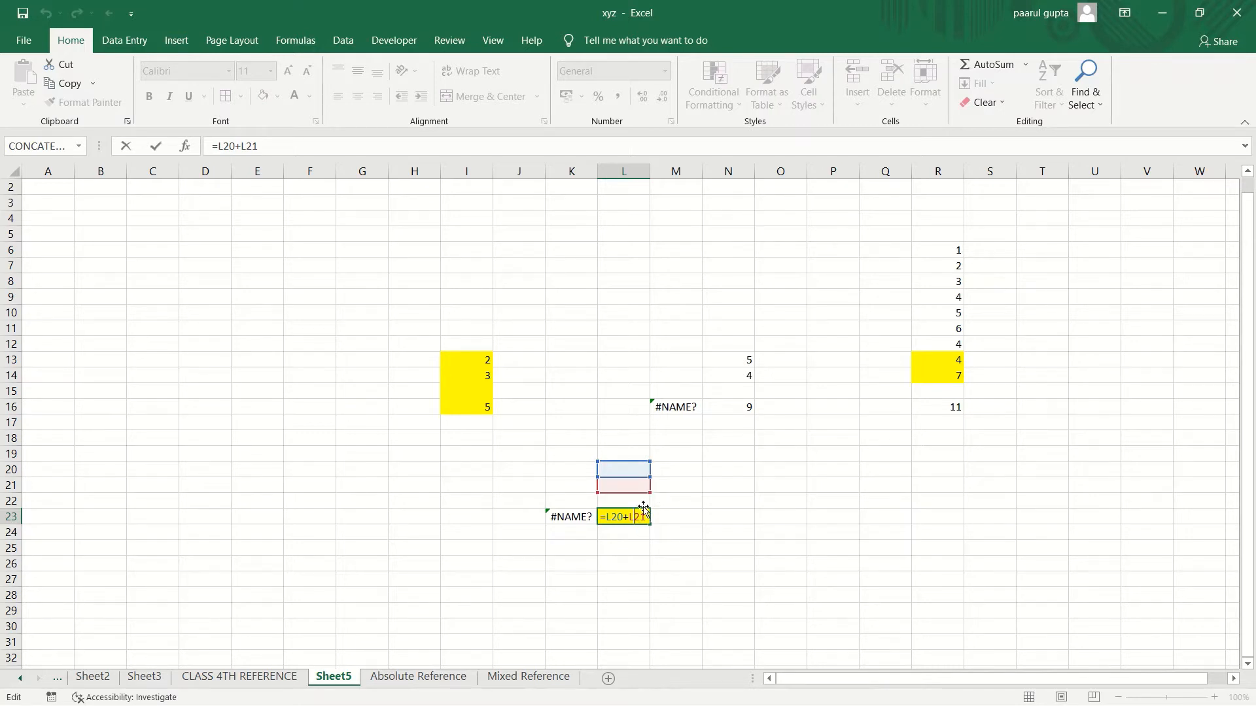
left_click(764, 519)
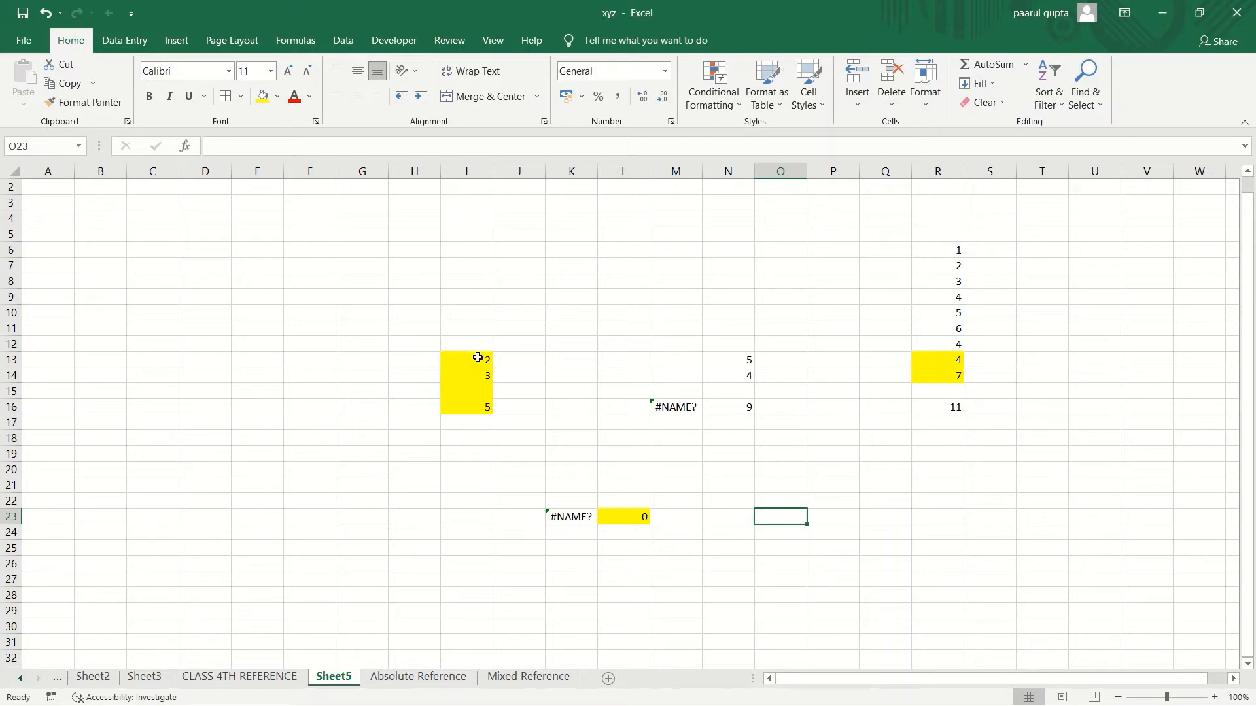
Step: Copy the sum formula from I16 into cell I8 of a new worksheet and inspect the cells it references
left_click(481, 409)
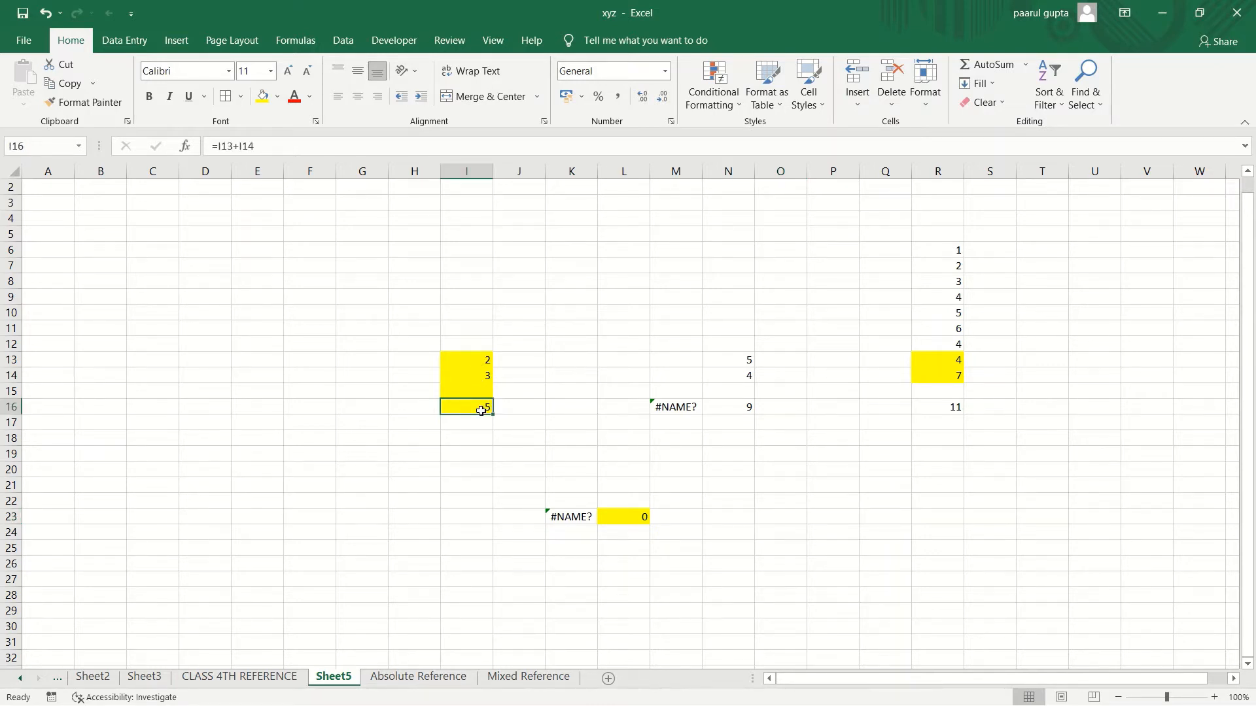
left_click(736, 523)
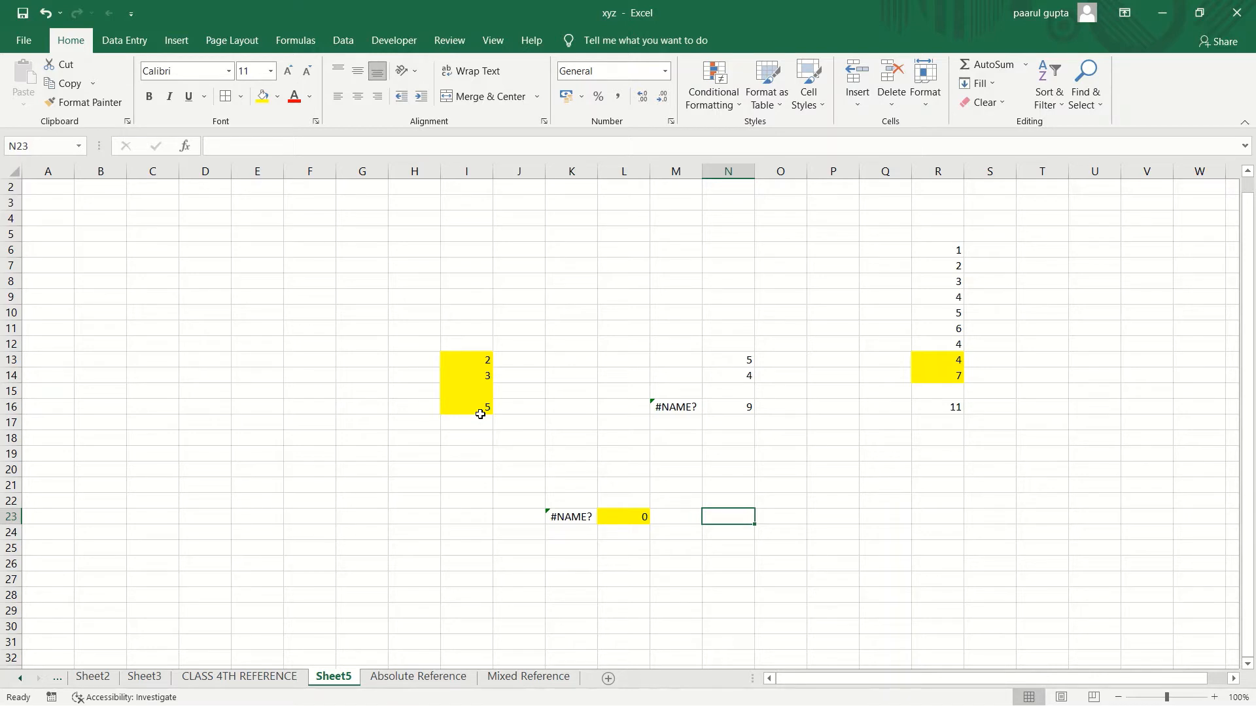
left_click(486, 359)
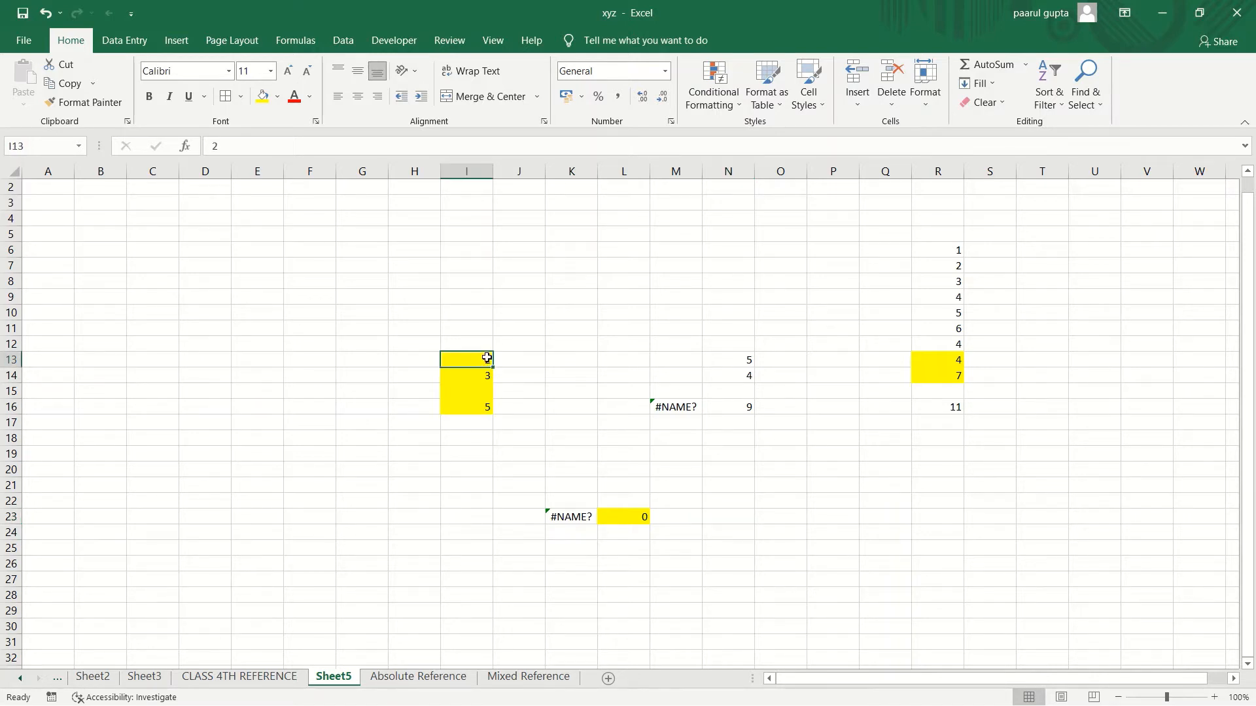
left_click(479, 410)
key("ctrl+c")
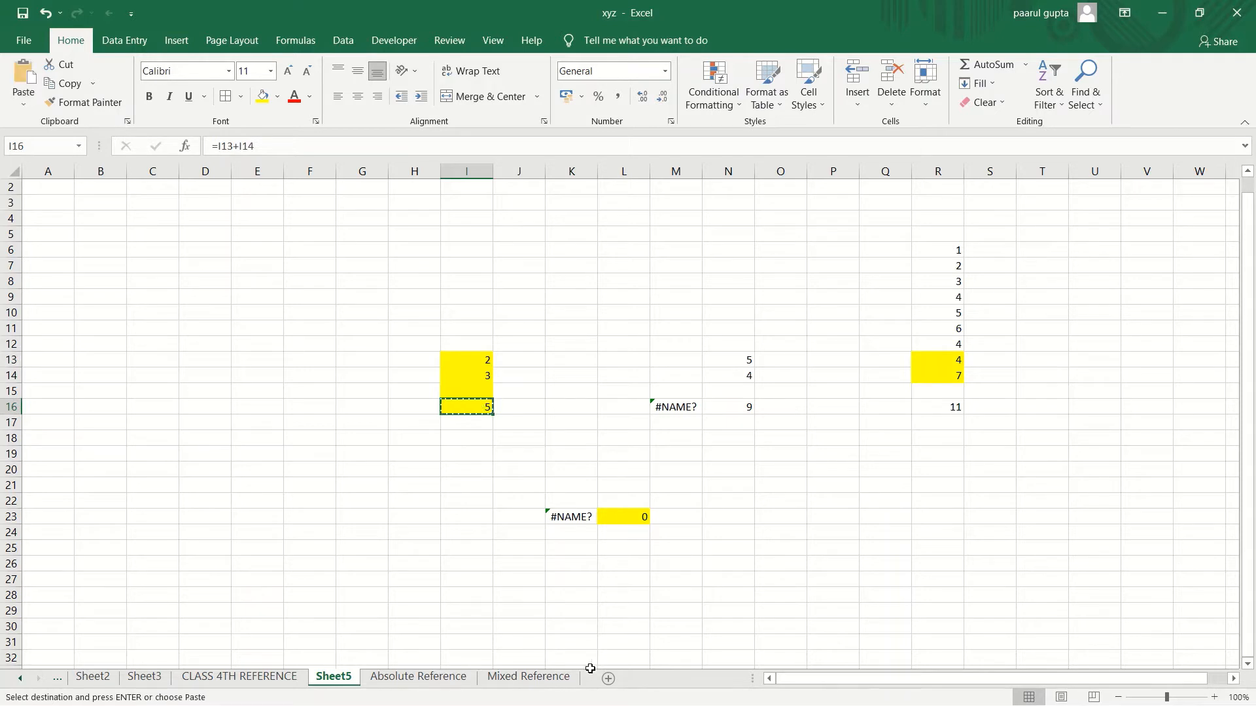
left_click(608, 681)
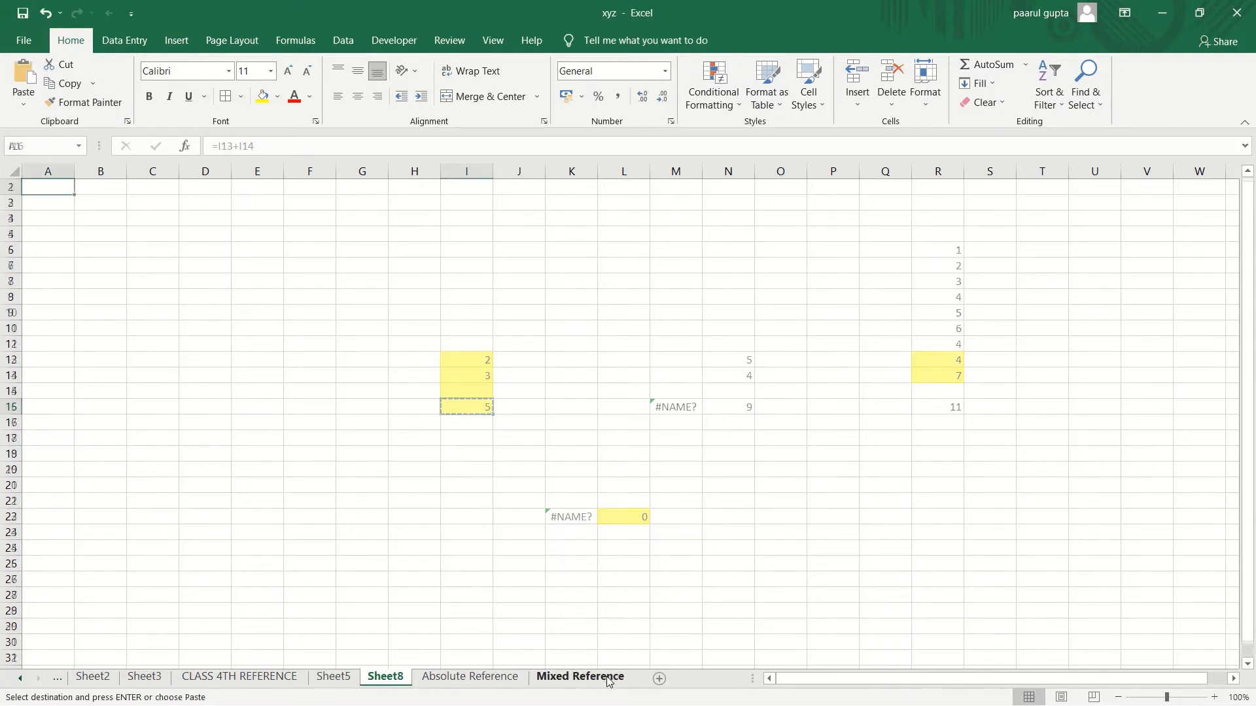
left_click(480, 304)
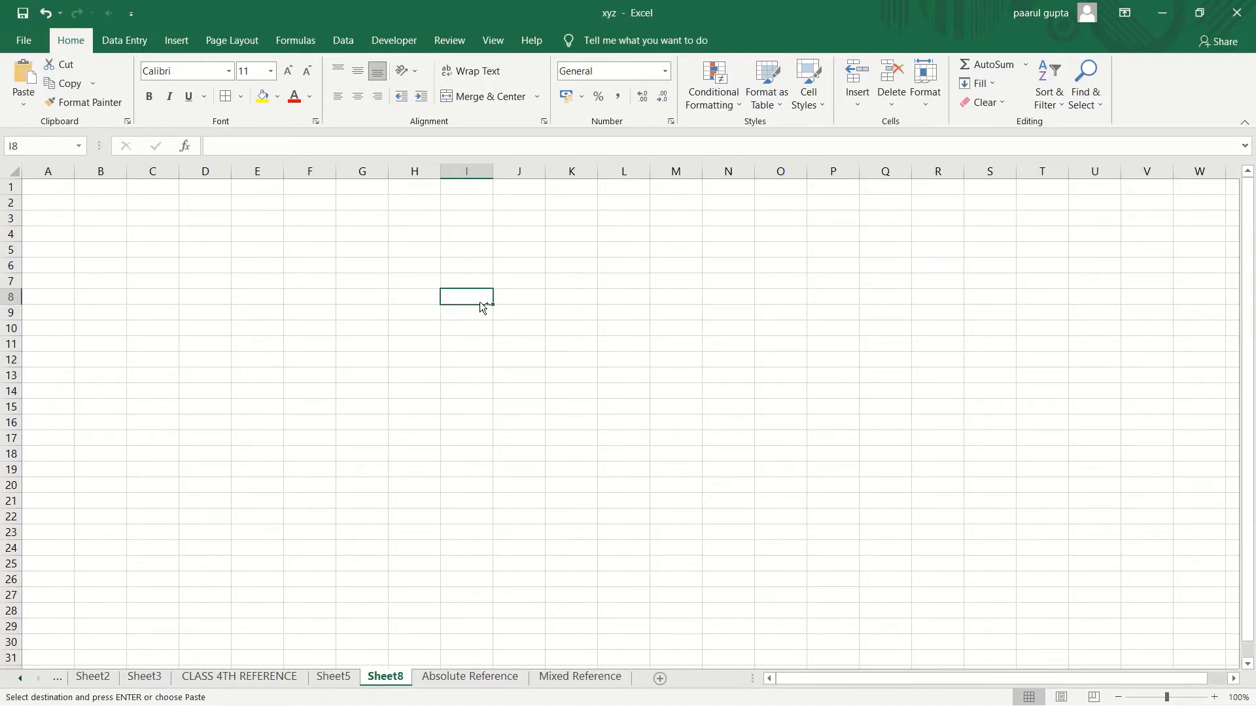
key("ctrl+v")
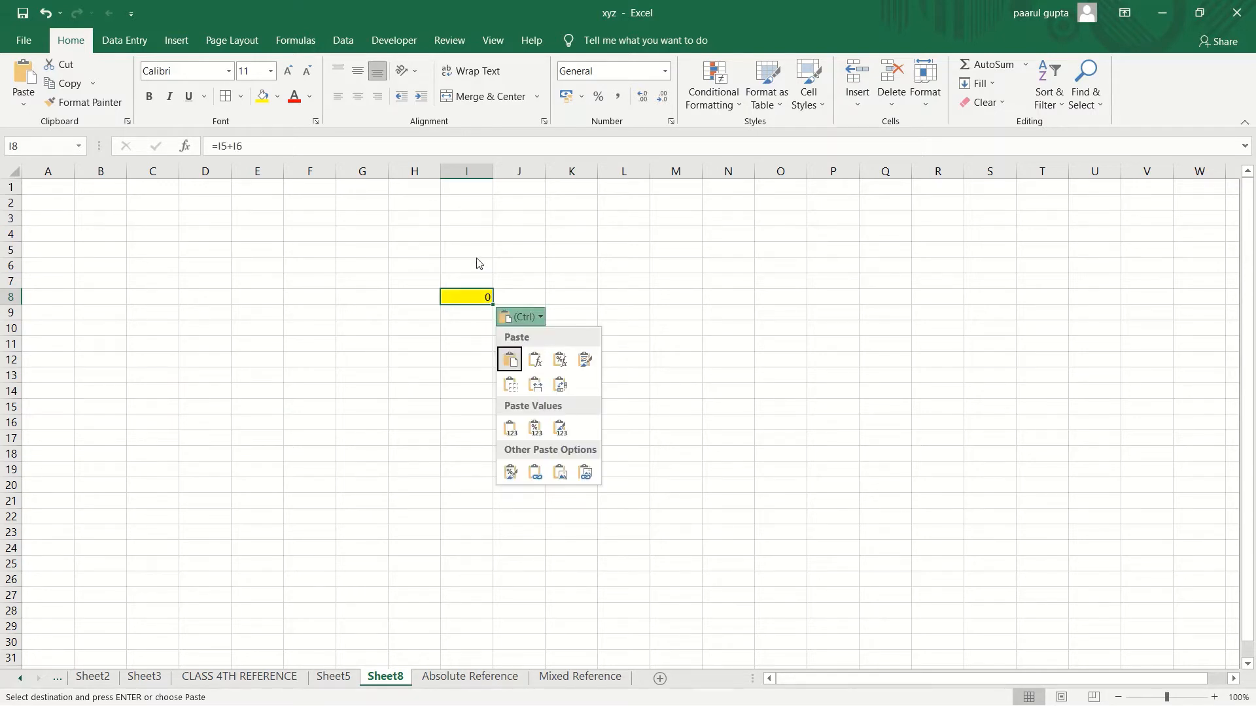
left_click(479, 297)
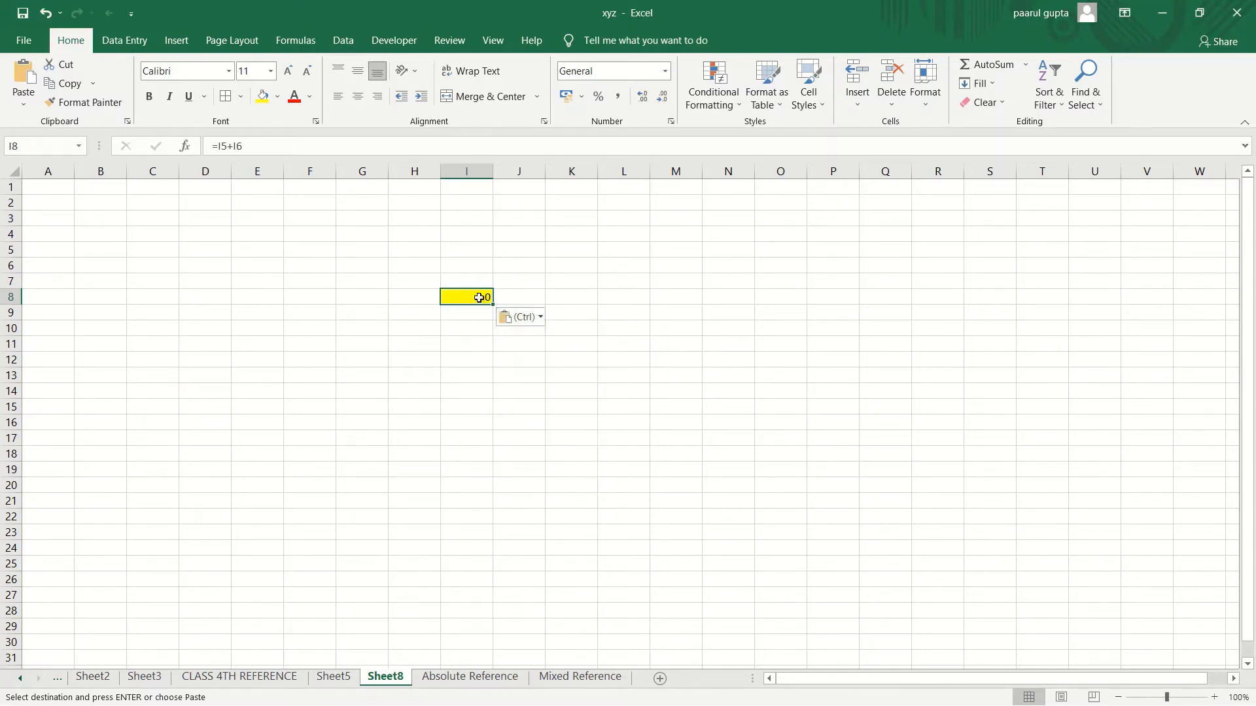
double_click(479, 297)
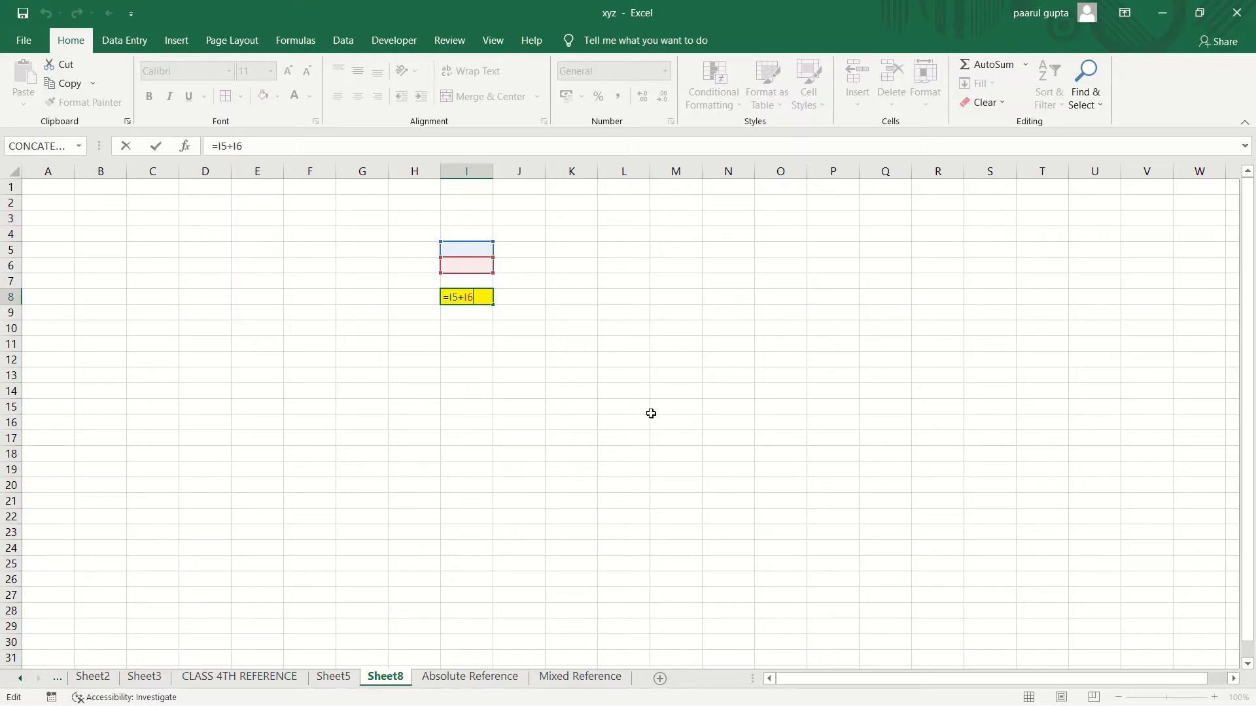
key("Return")
Step: On the CLASS 4TH REFERENCE sheet, enter =I31+J31 in K31 as the total for TV1 in the bordered table
left_click(277, 678)
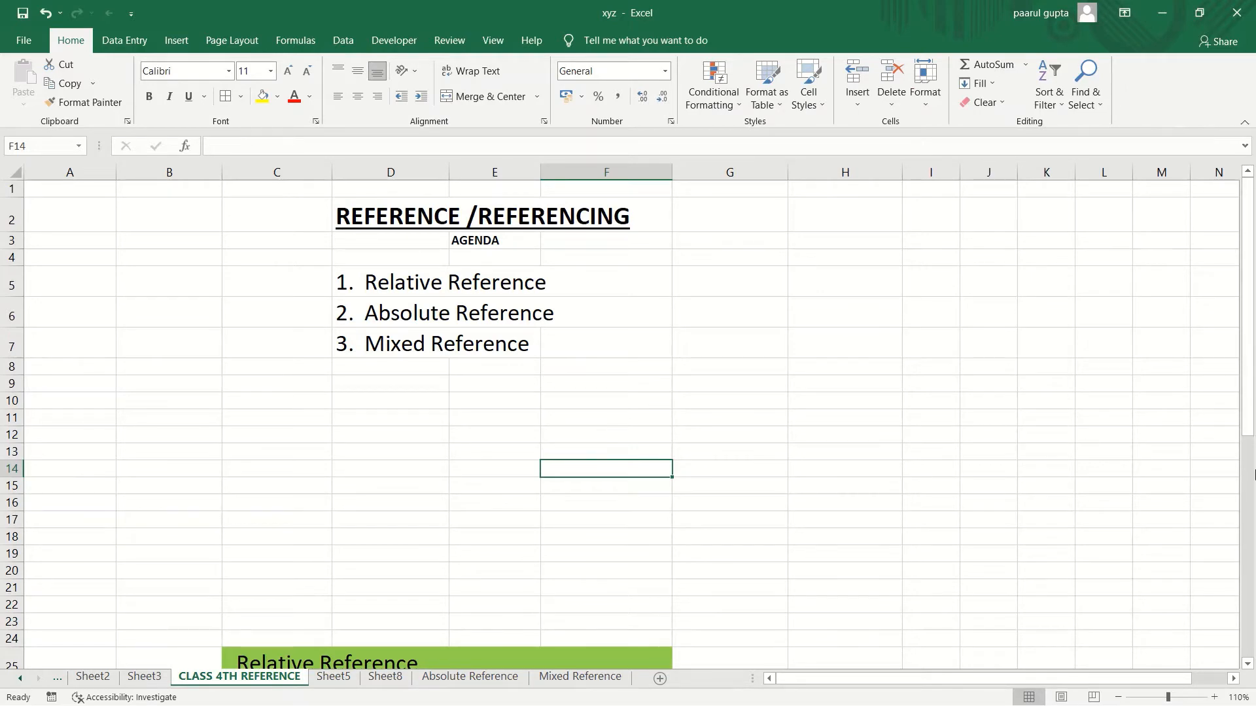
left_click_drag(1252, 429, 1253, 587)
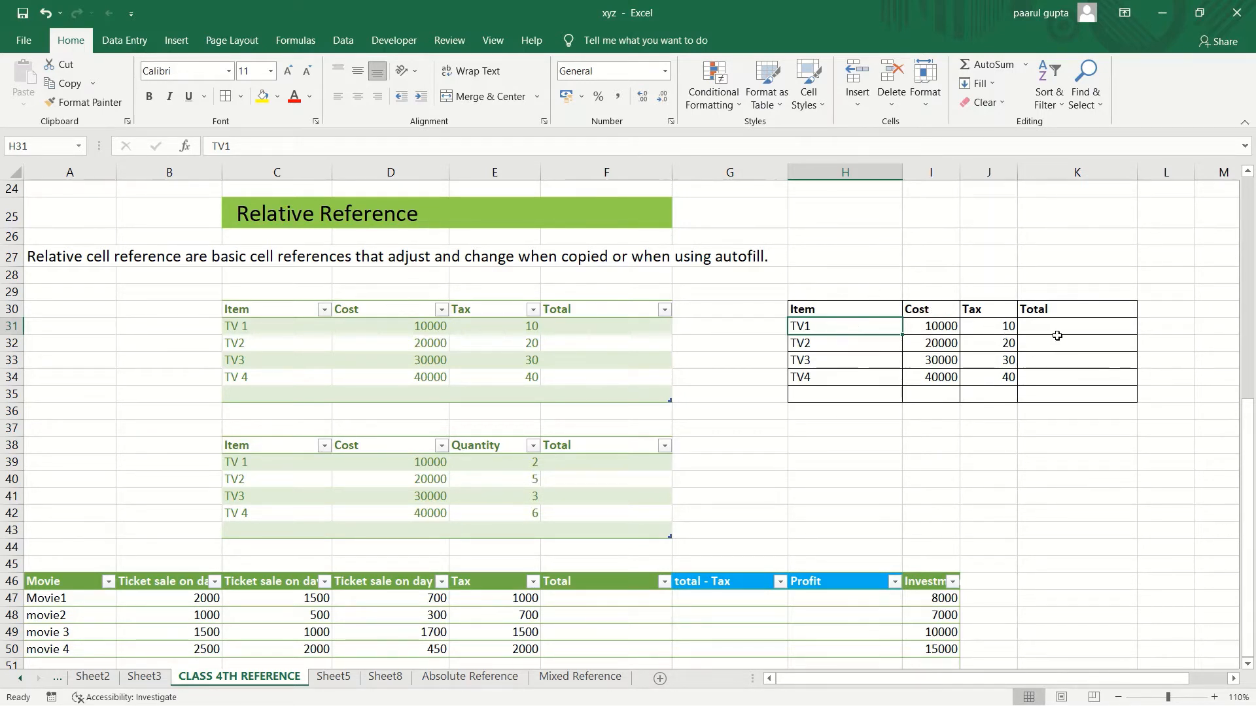
left_click(1083, 326)
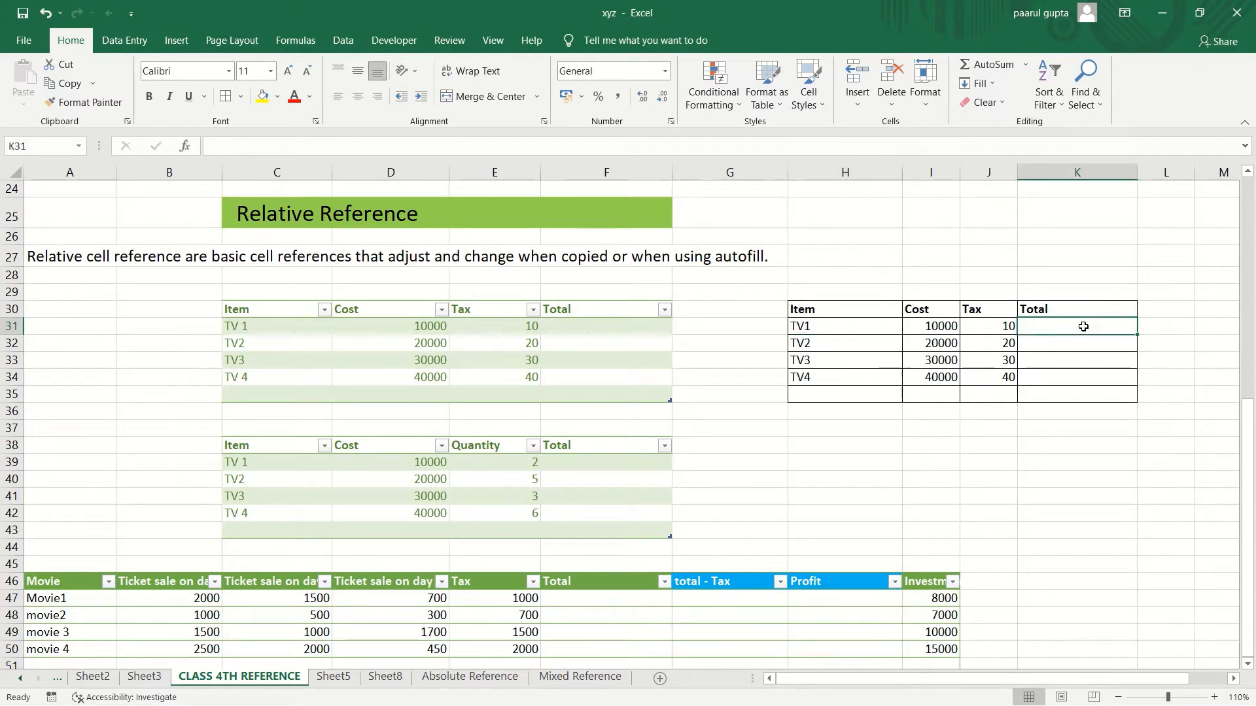
type("=")
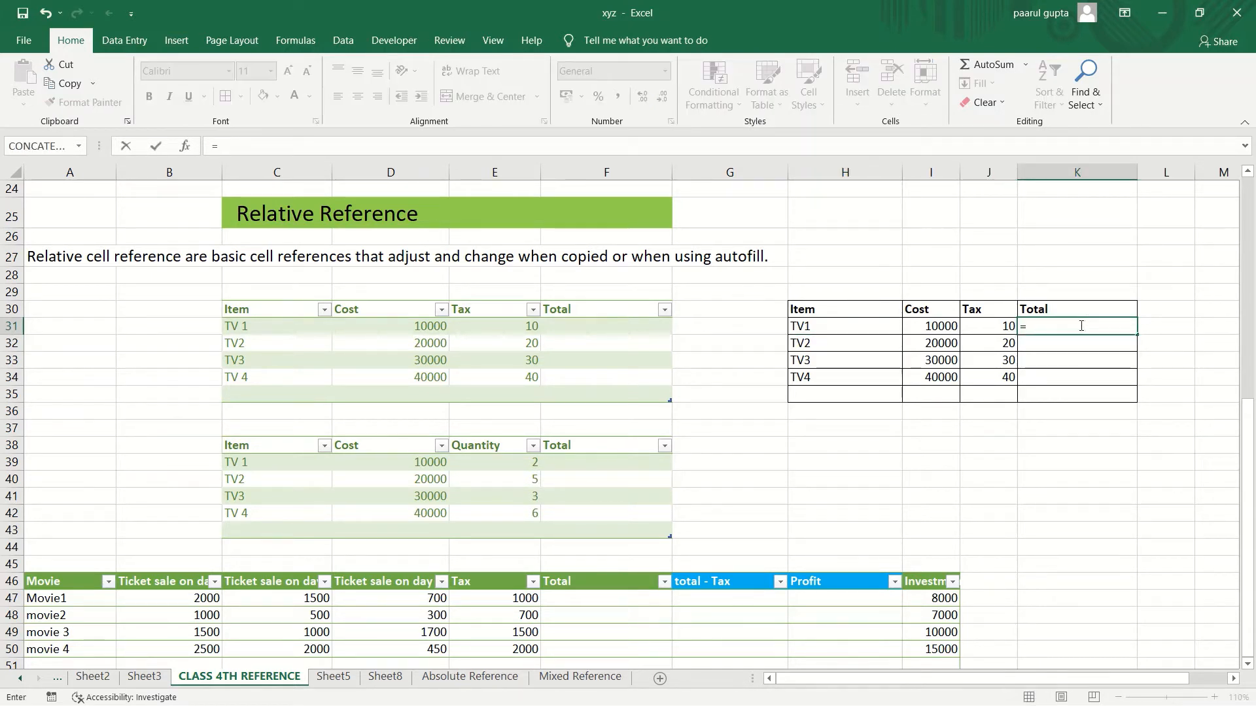
left_click(948, 324)
type("+")
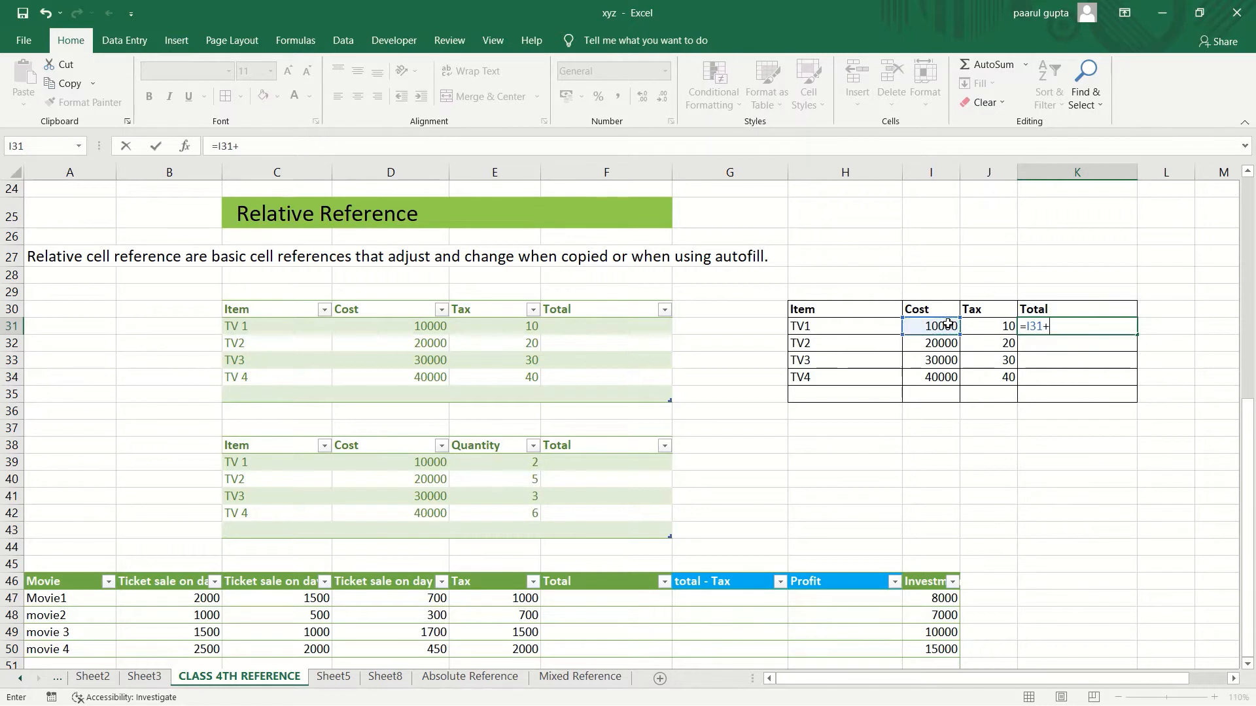
left_click(983, 326)
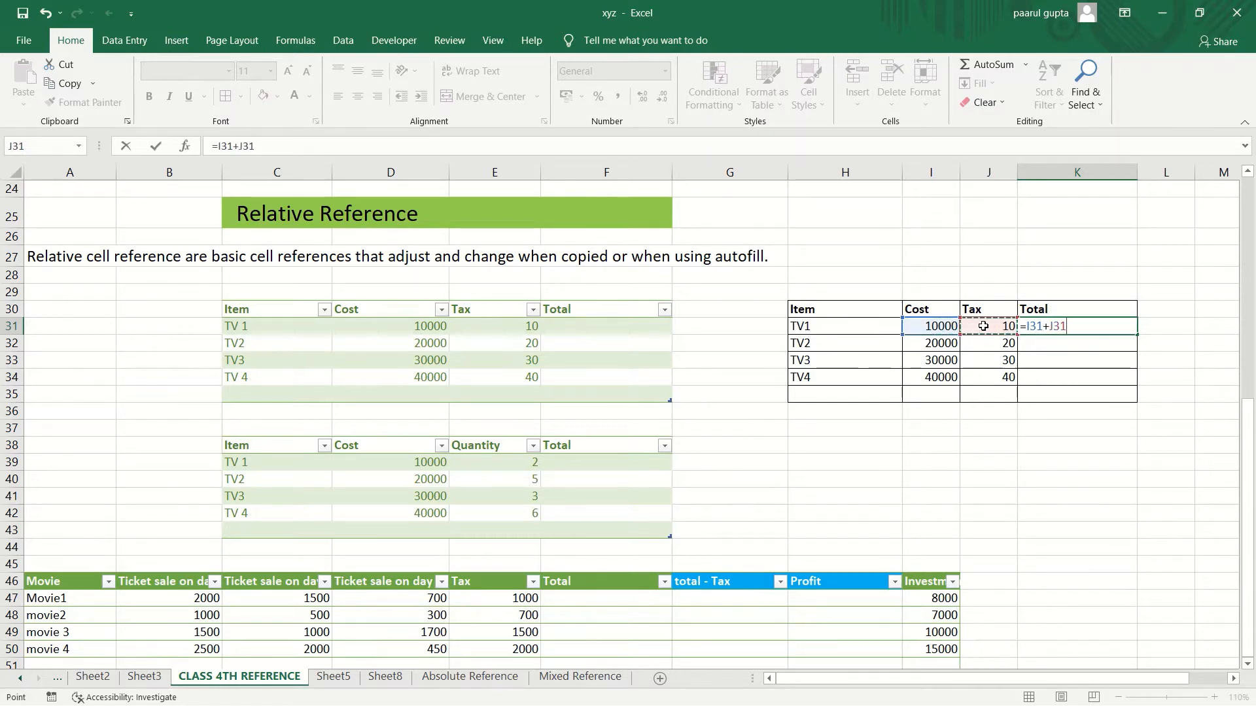
key("Return")
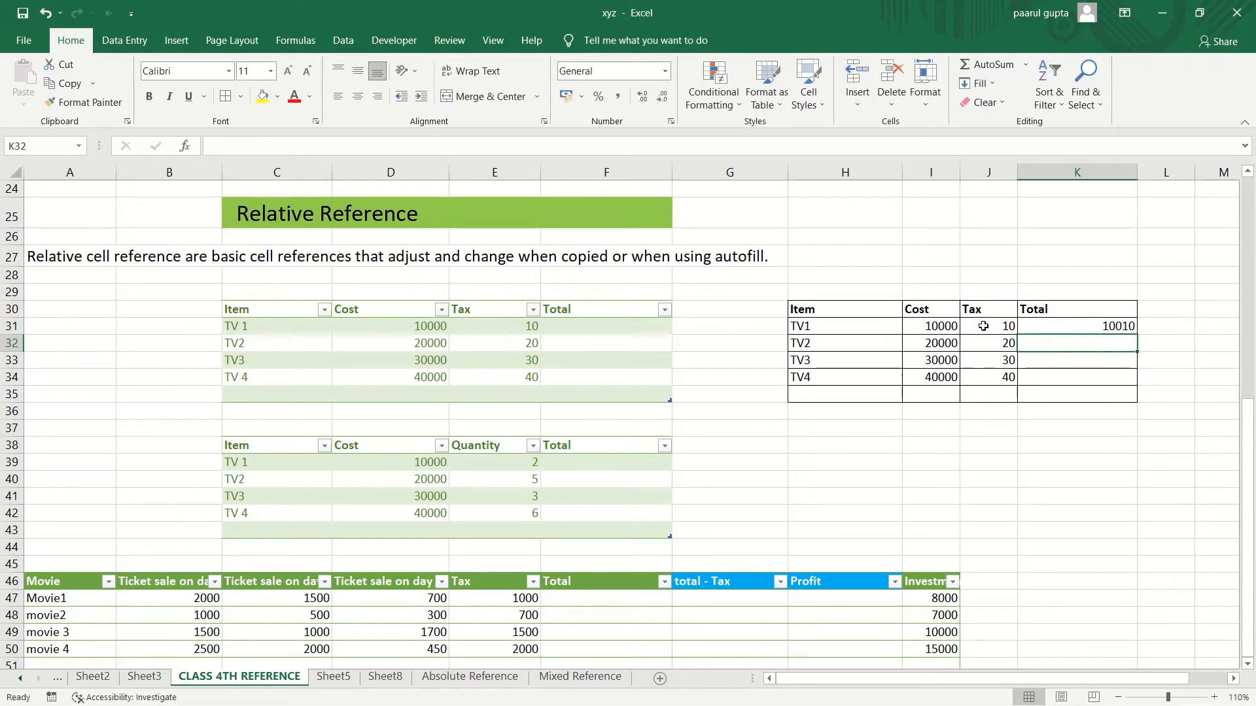
Step: Copy the K31 total formula into K32 and K33, and fill it down from K33 to K34
left_click(1086, 325)
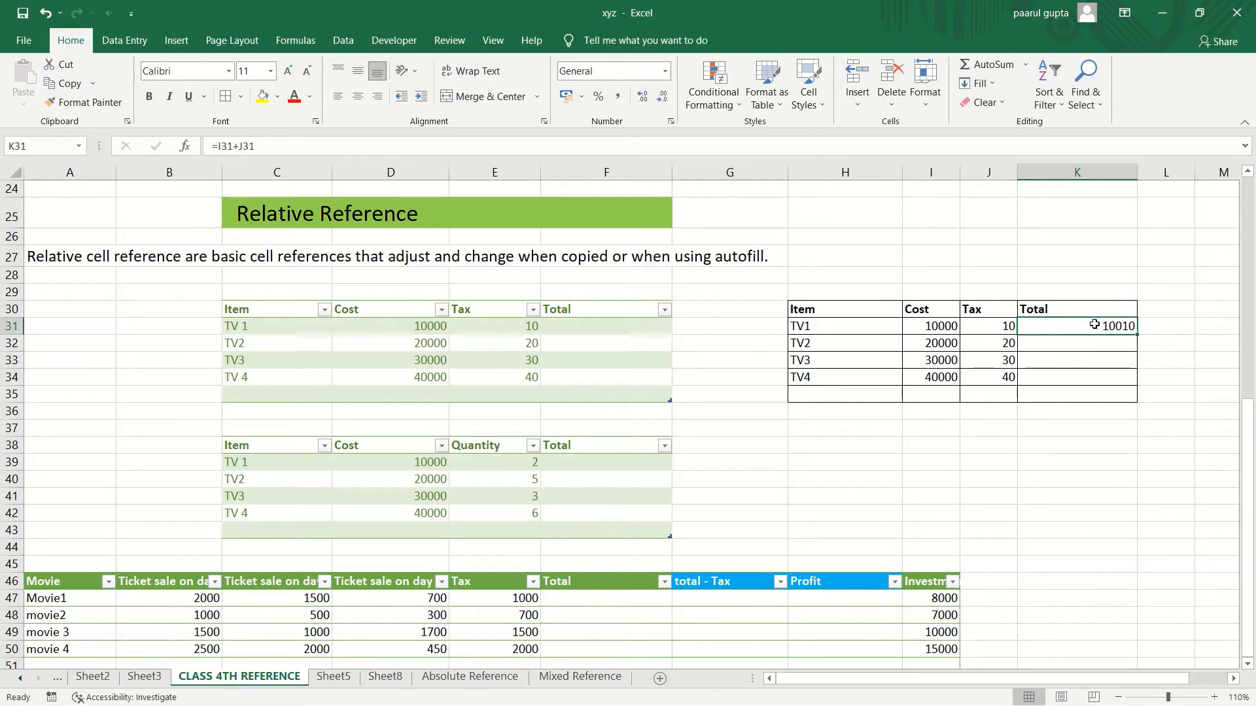
key("ctrl+c")
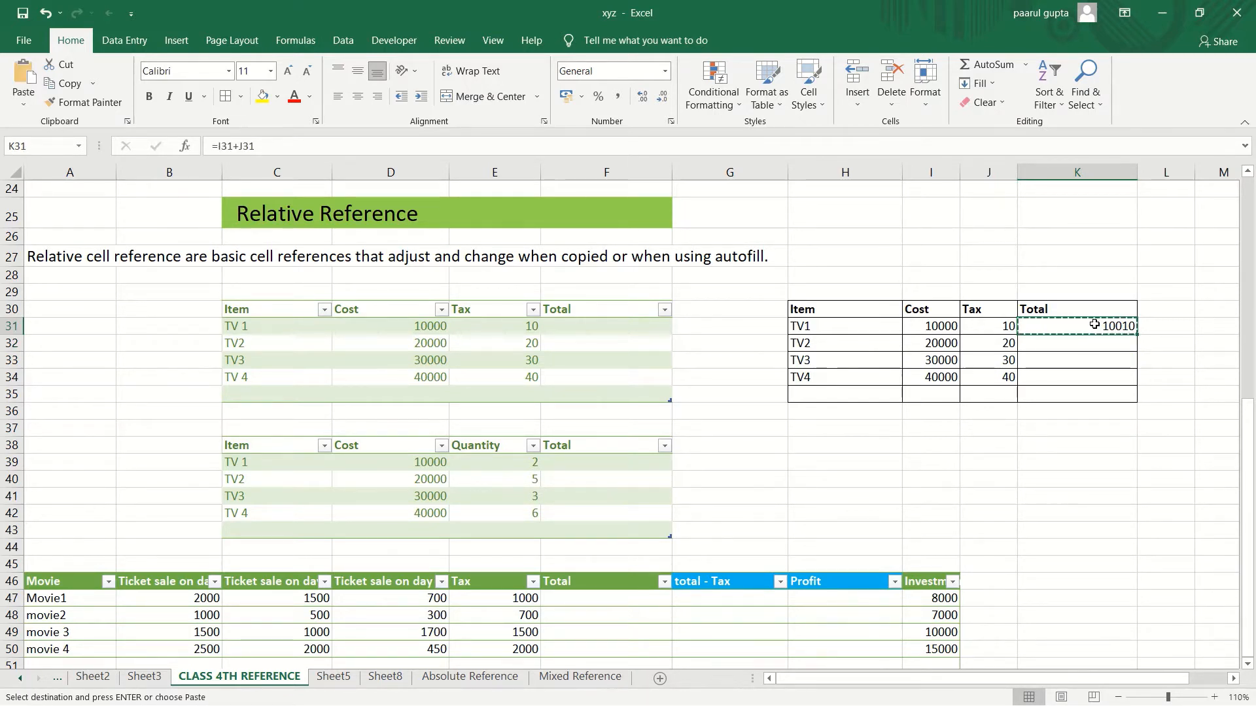
left_click(1087, 344)
key("ctrl+v")
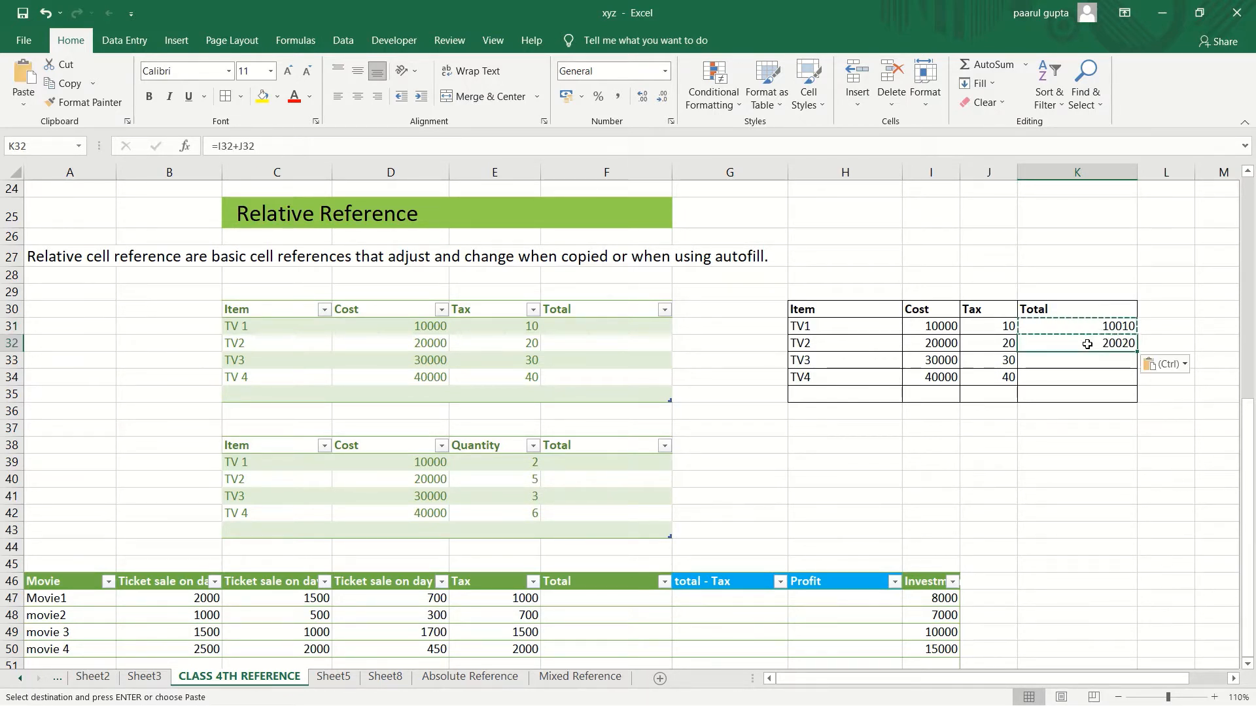
left_click(1089, 366)
key("ctrl+v")
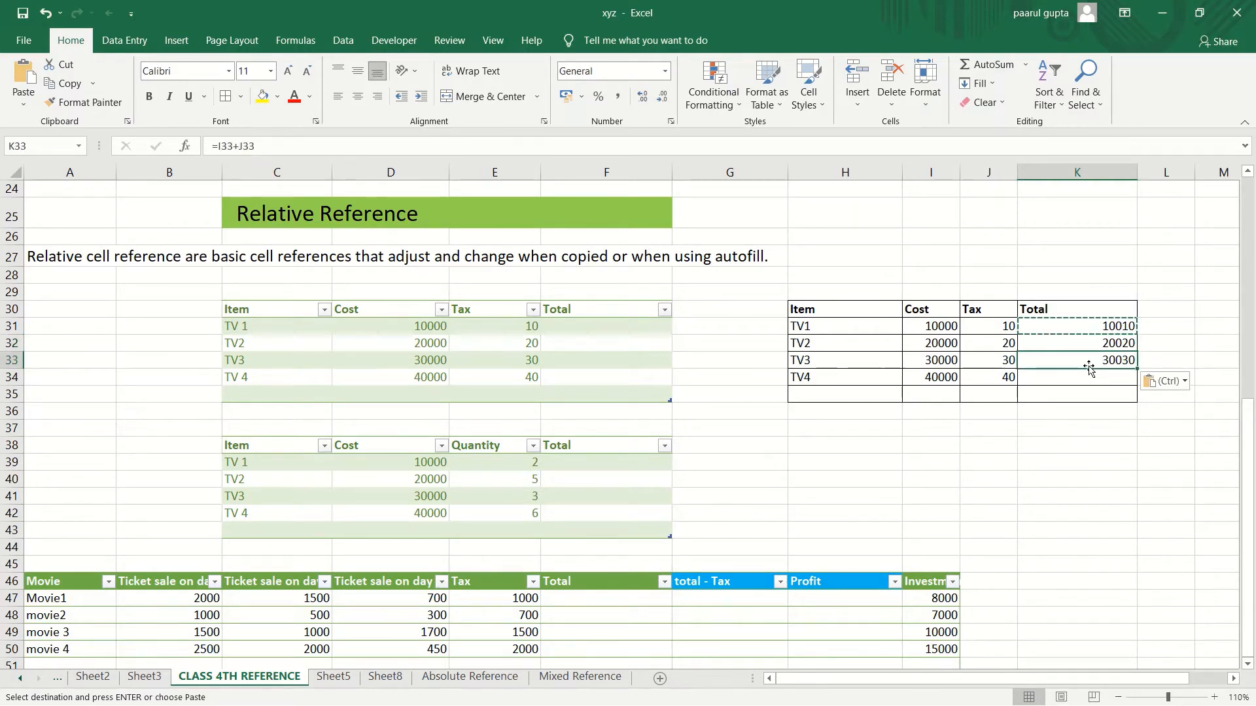
left_click(1085, 381)
left_click(1080, 360)
left_click_drag(1137, 369, 1138, 386)
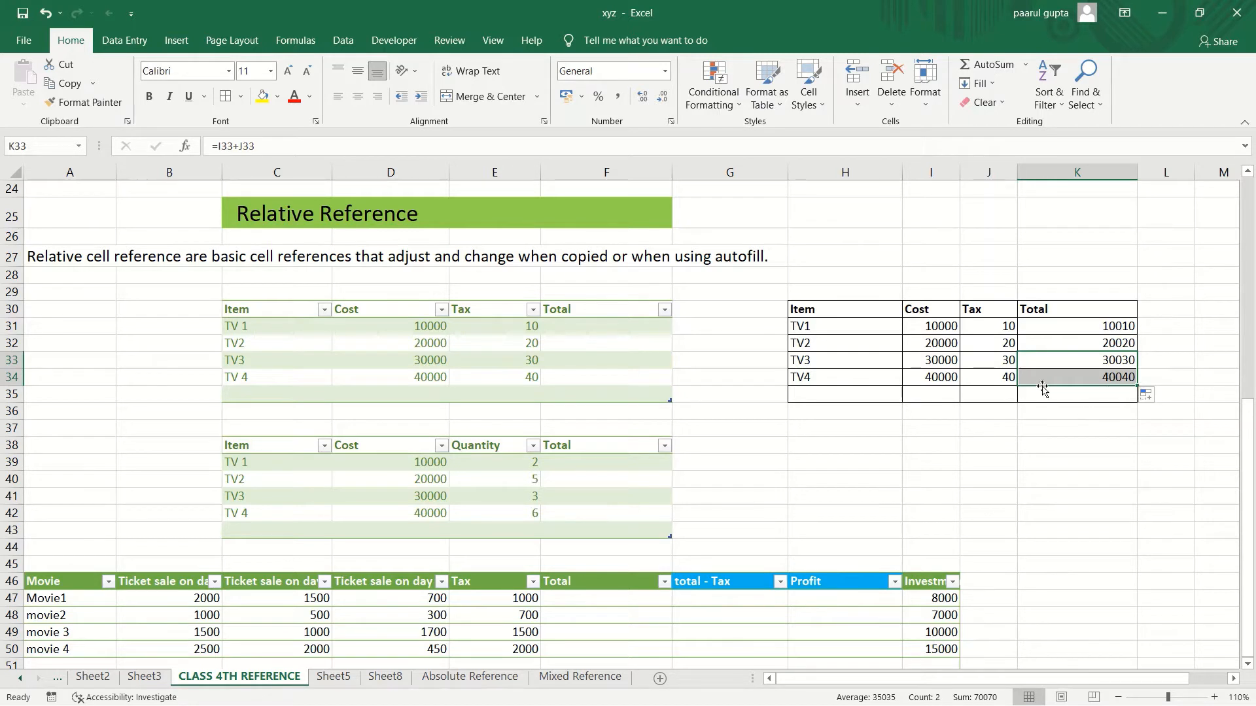
Step: Examine the total formulas in K31 and K32 to compare which Cost and Tax cells each one references
left_click(937, 326)
left_click(979, 324)
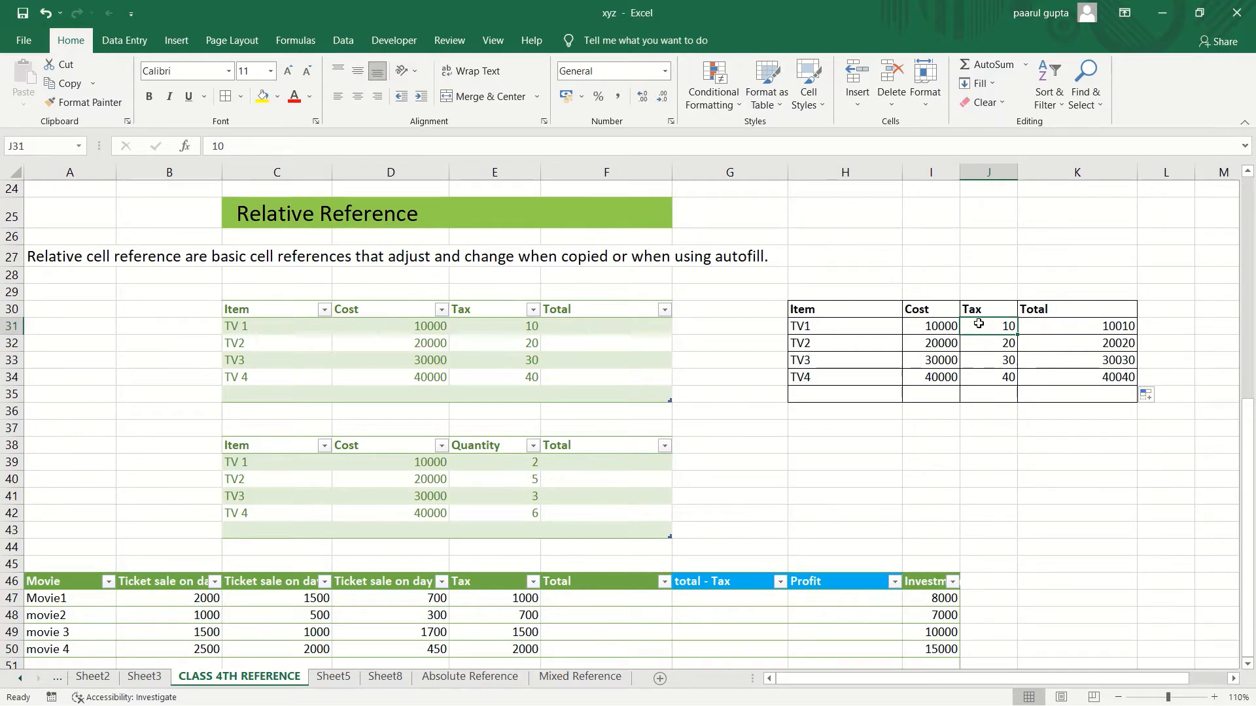
double_click(1088, 330)
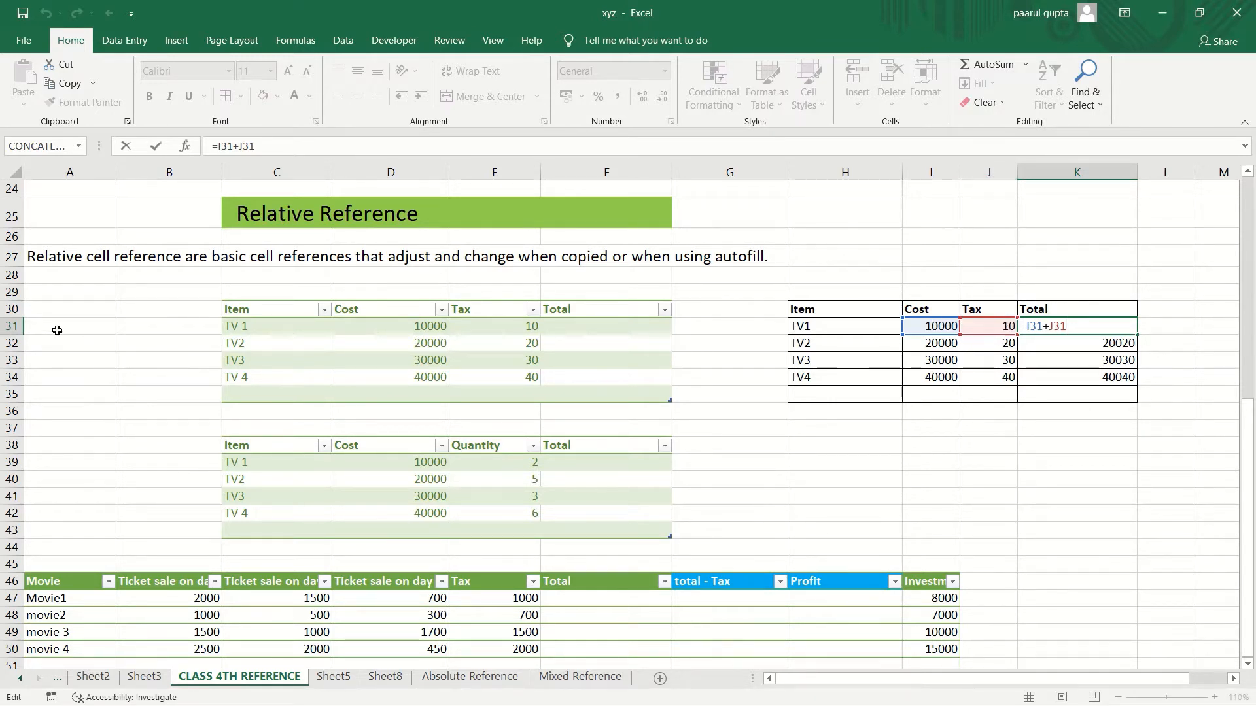
key("Return")
double_click(1077, 344)
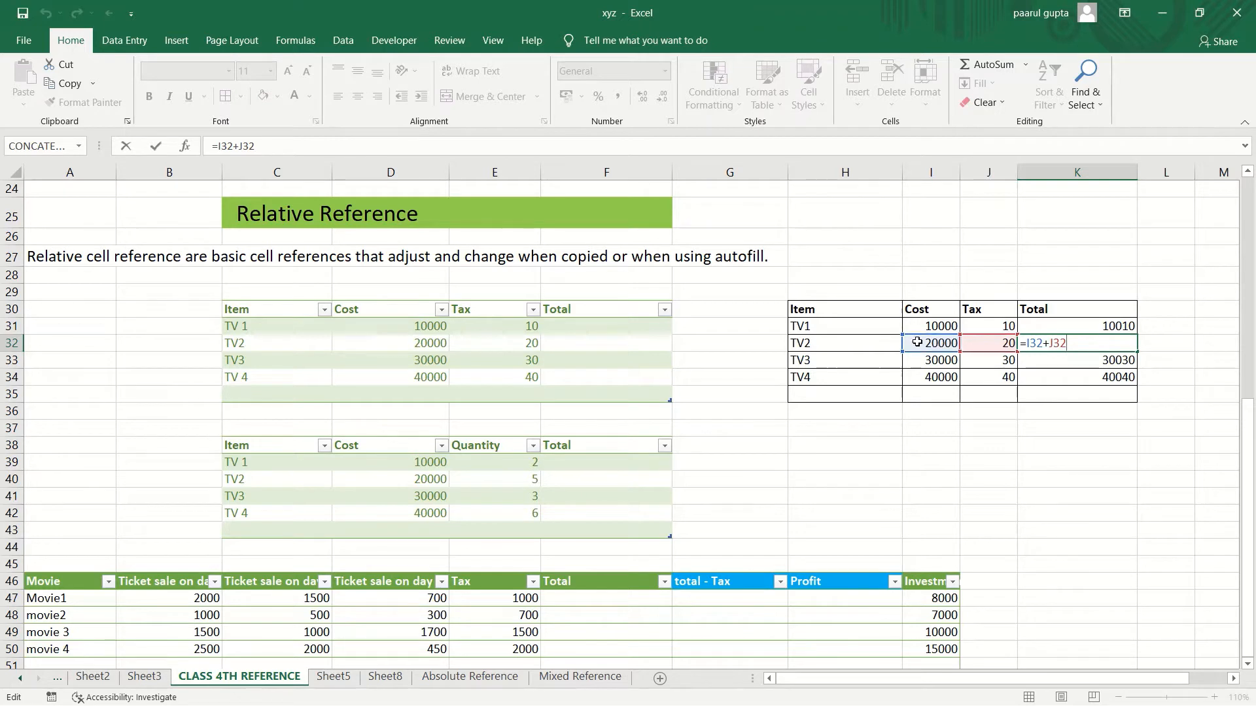
left_click(1096, 328)
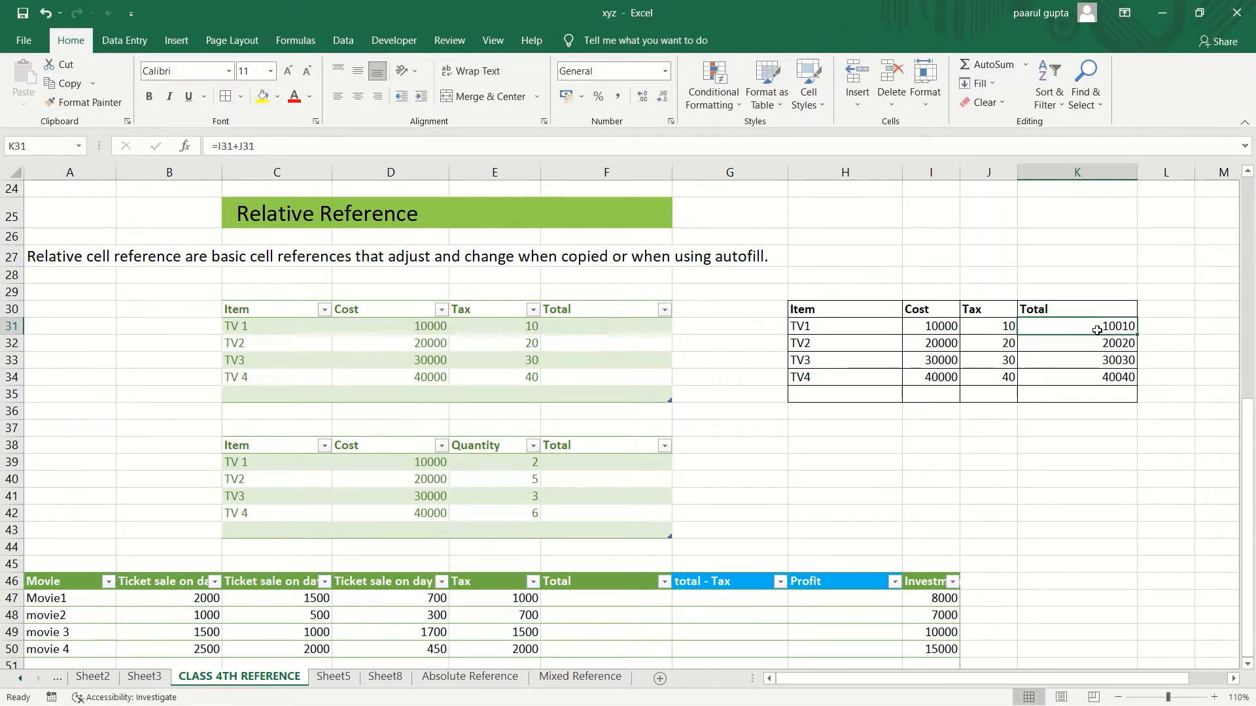
left_click(1091, 347)
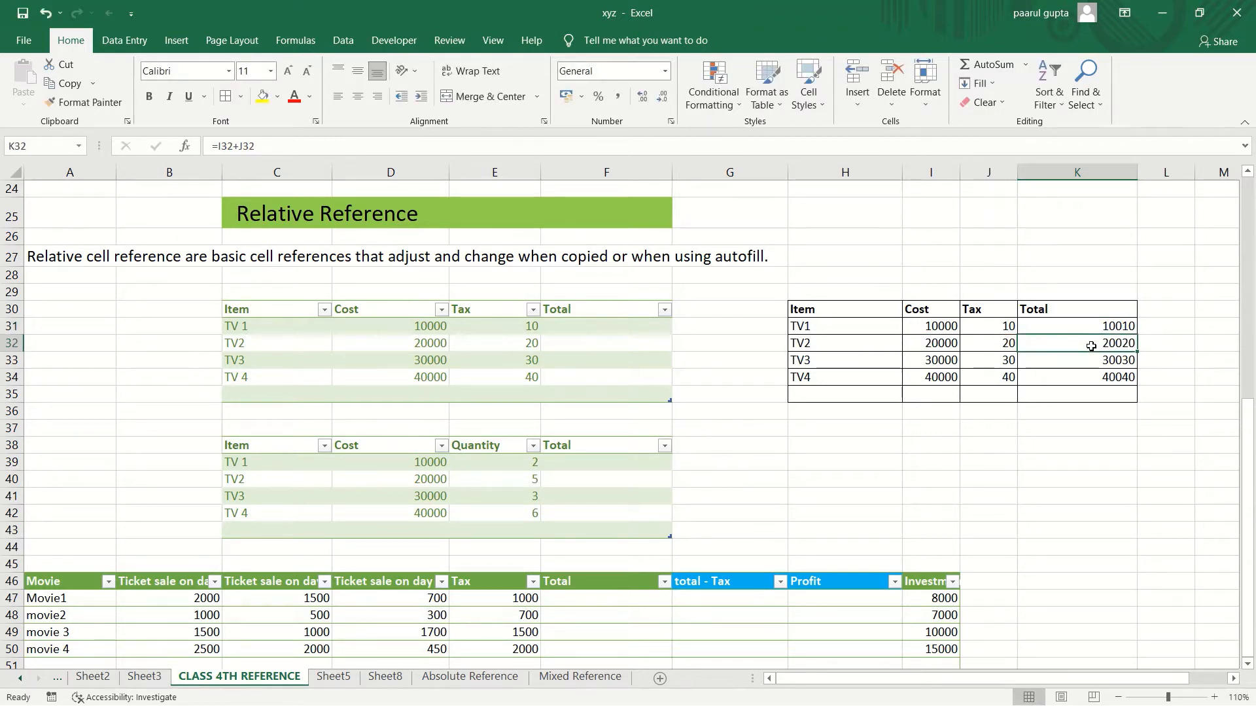
double_click(1091, 346)
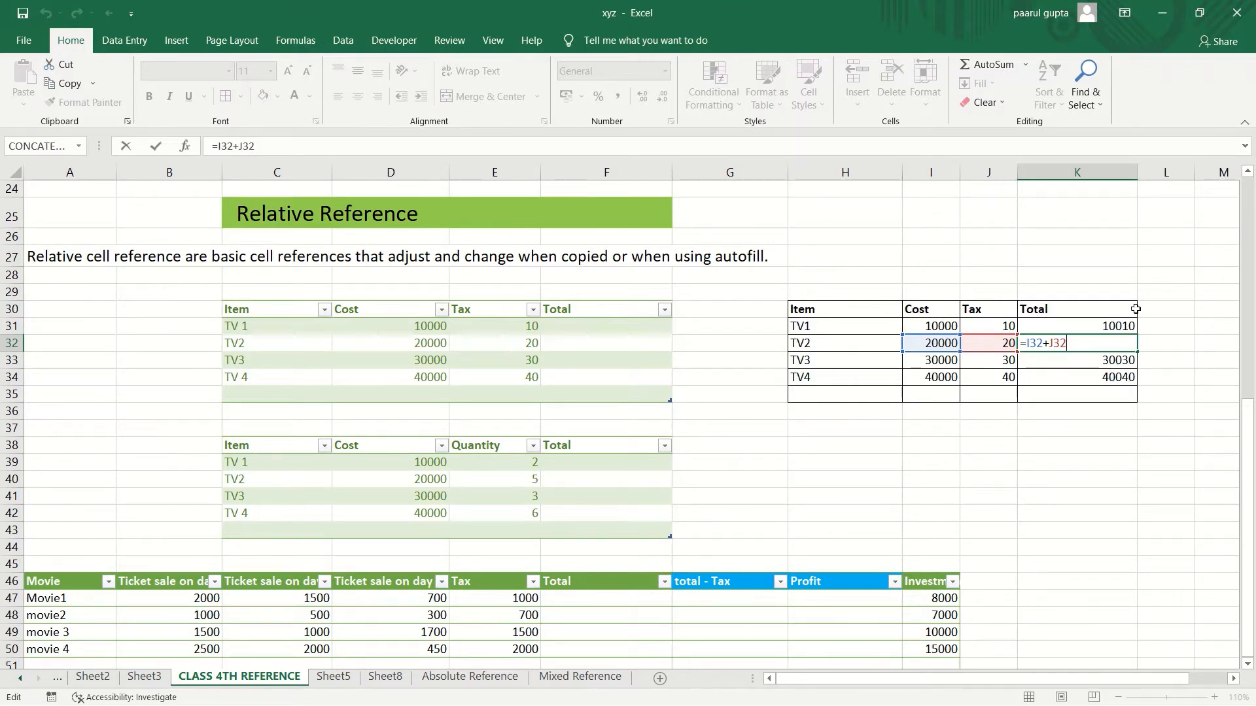
Step: Enter =I31+J31 in L31, beside the bordered table, to add TV1's cost and tax
left_click(1151, 329)
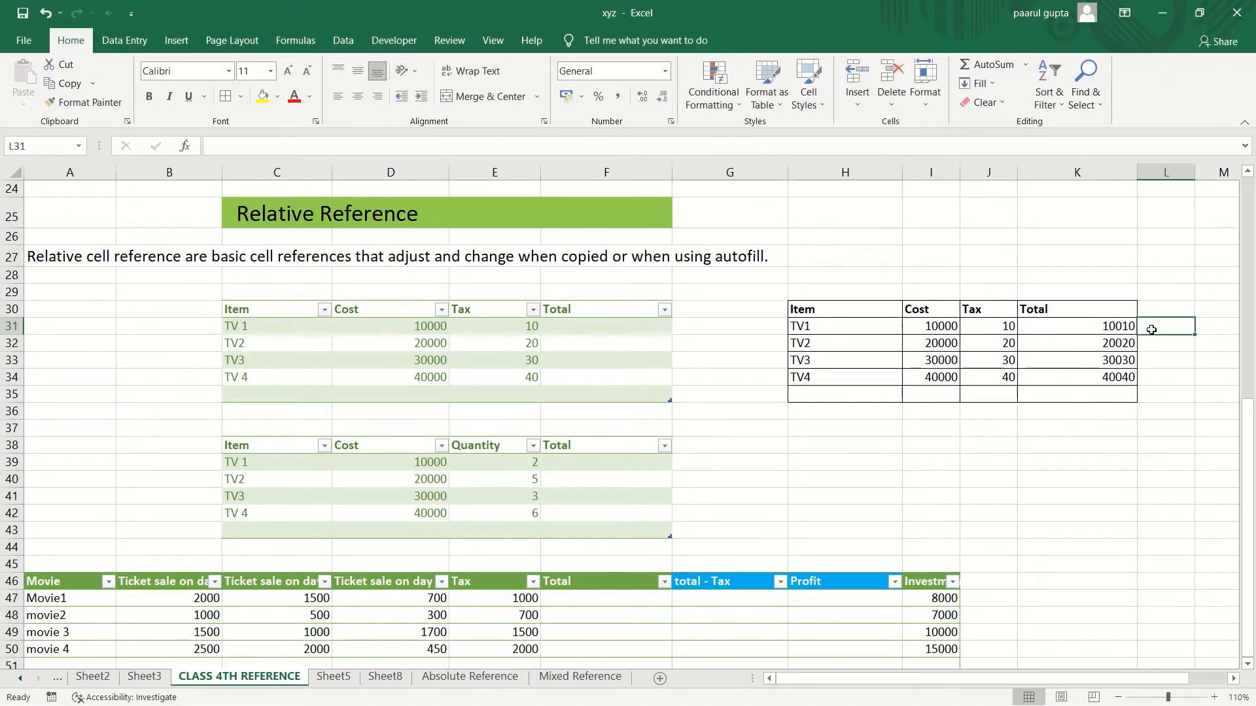
type("=")
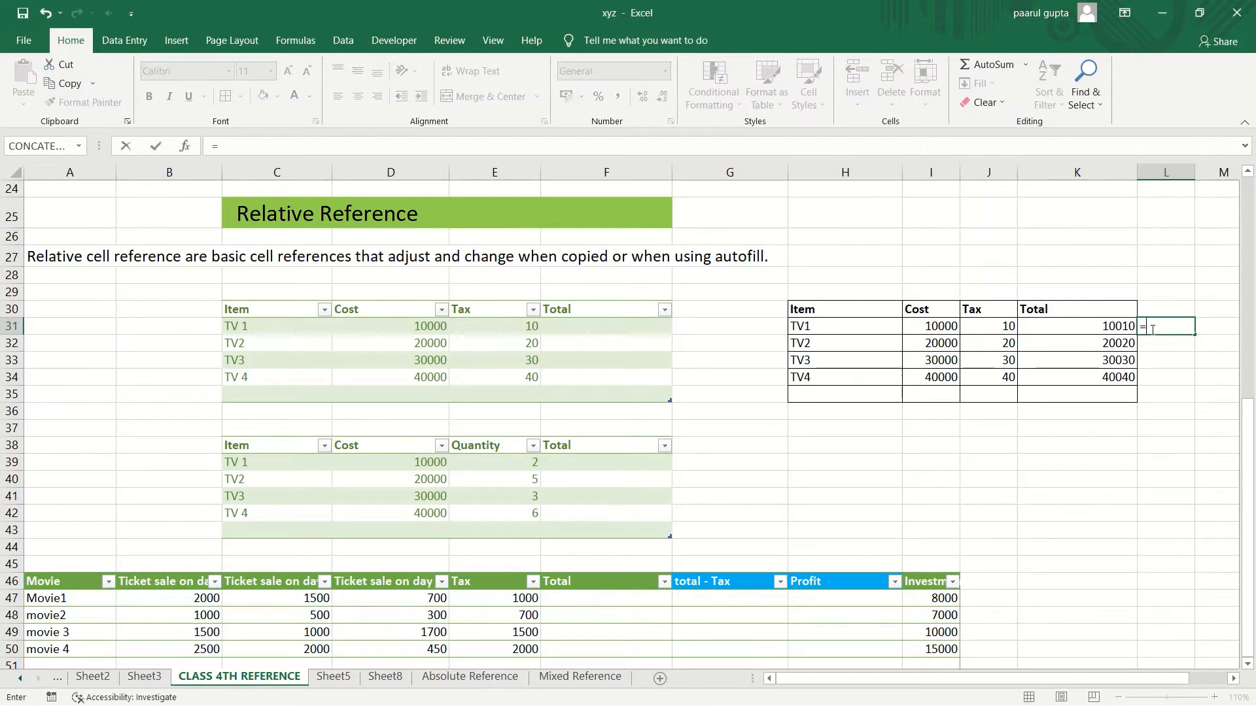
left_click(939, 327)
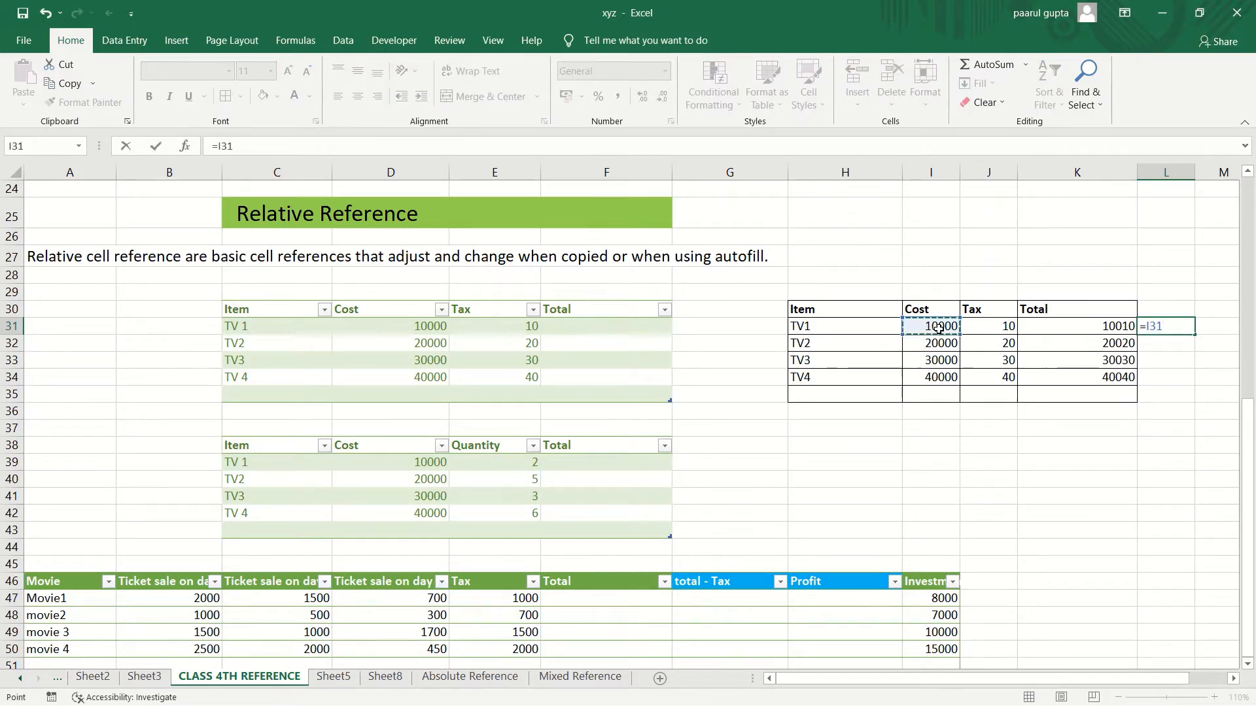
type("+")
left_click(981, 324)
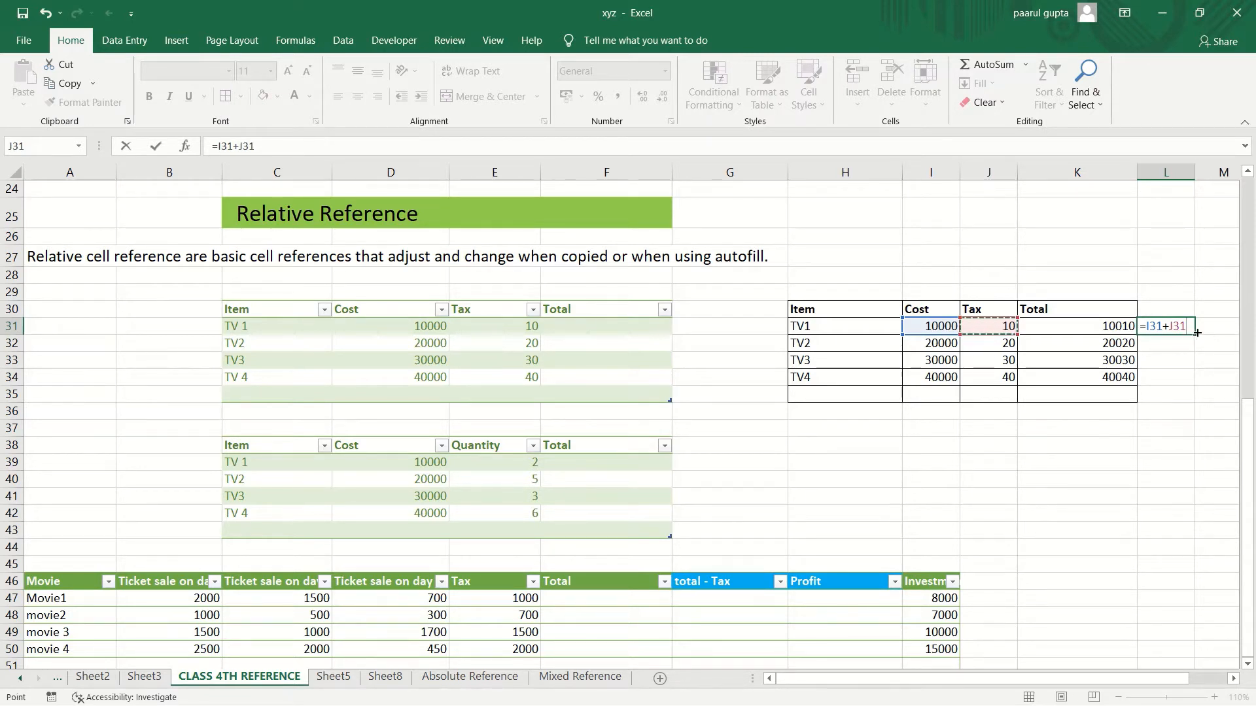
key("Return")
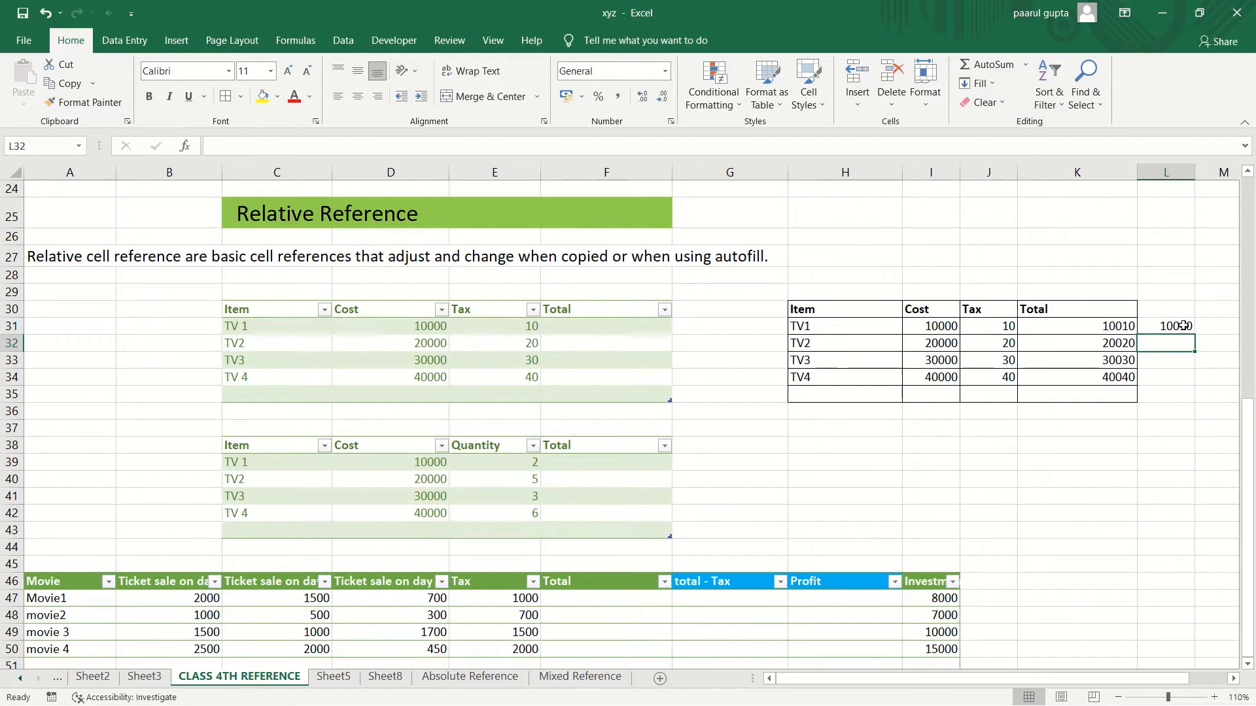
Step: Check the cells that the L31 formula references, and fill the formula down through L34
double_click(1184, 326)
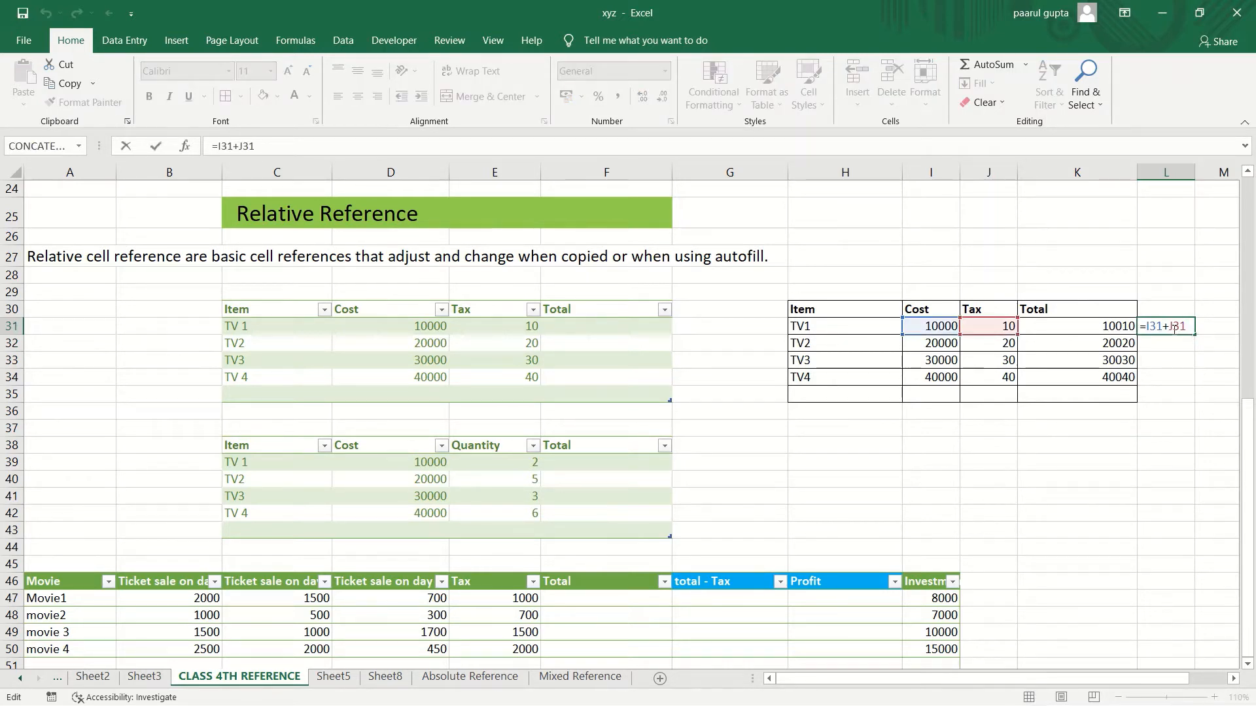
key("Return")
left_click(1171, 326)
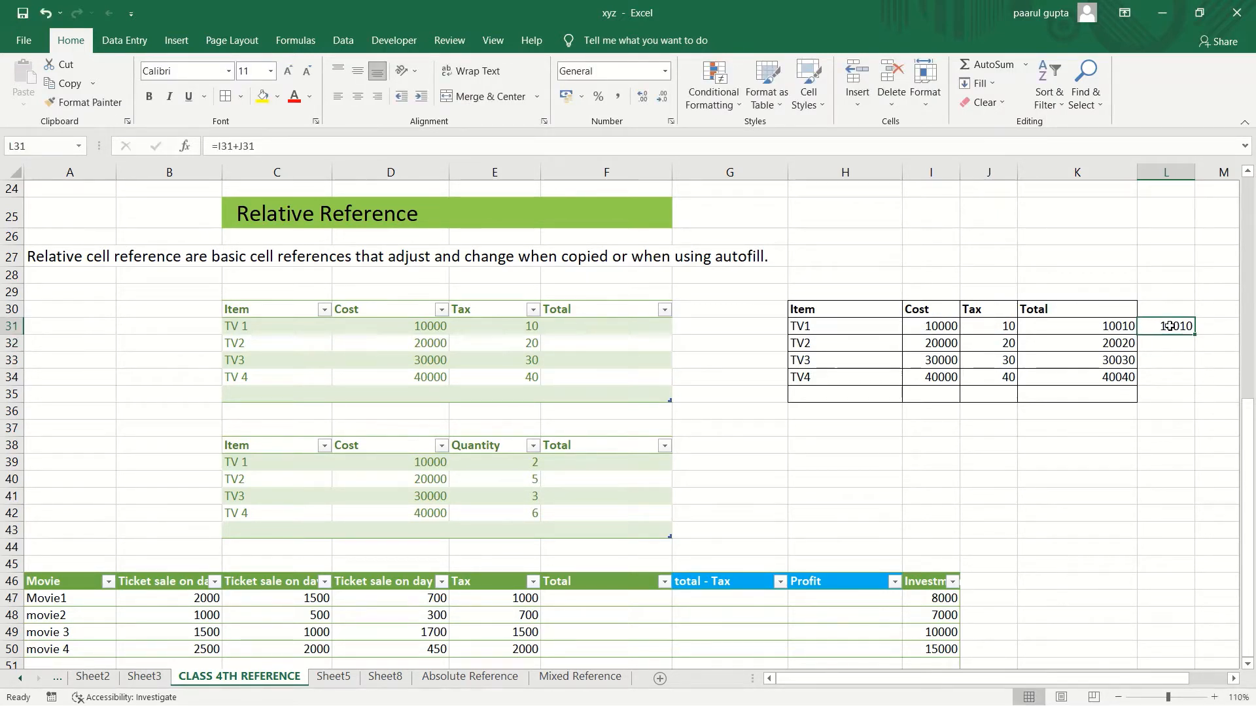
left_click_drag(1195, 336, 1196, 386)
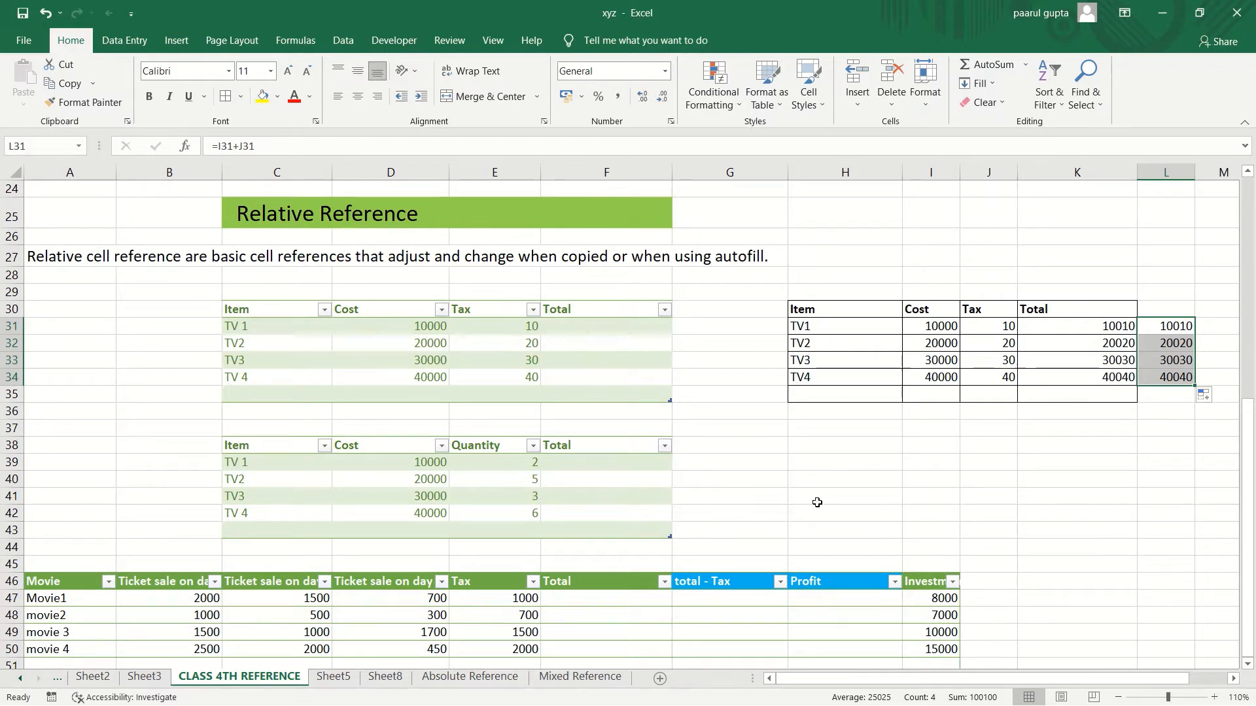
left_click(335, 678)
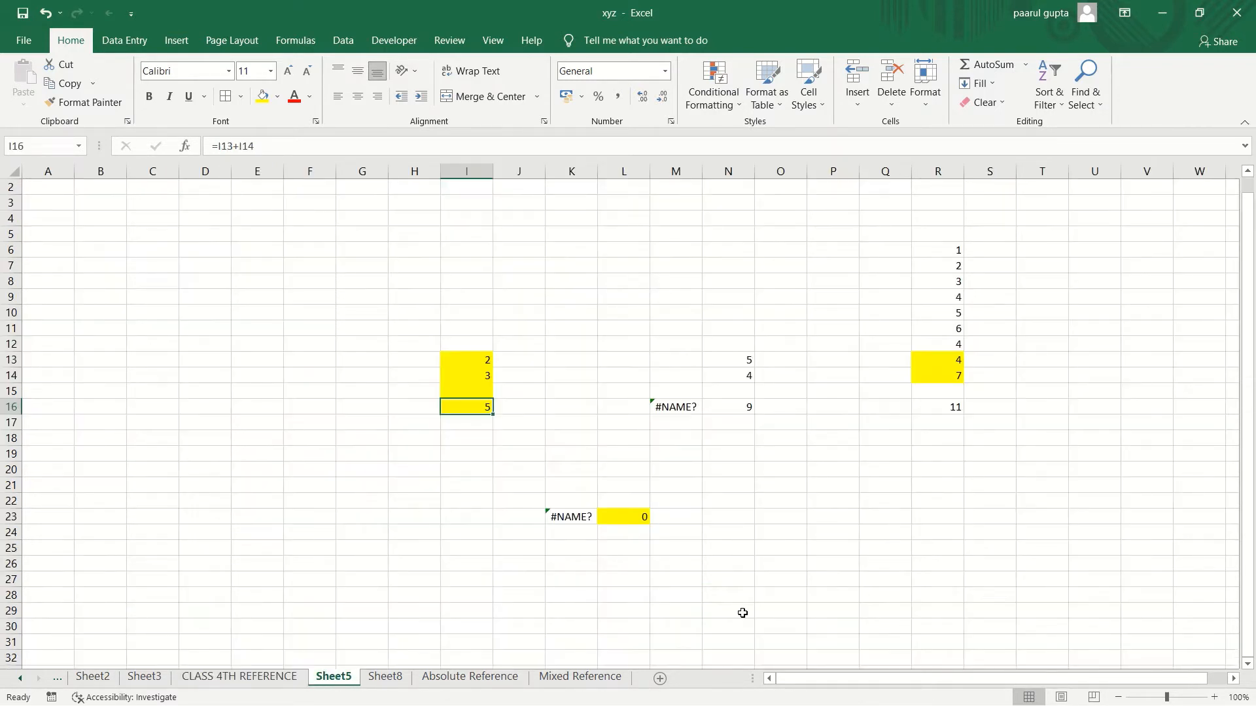
left_click(280, 679)
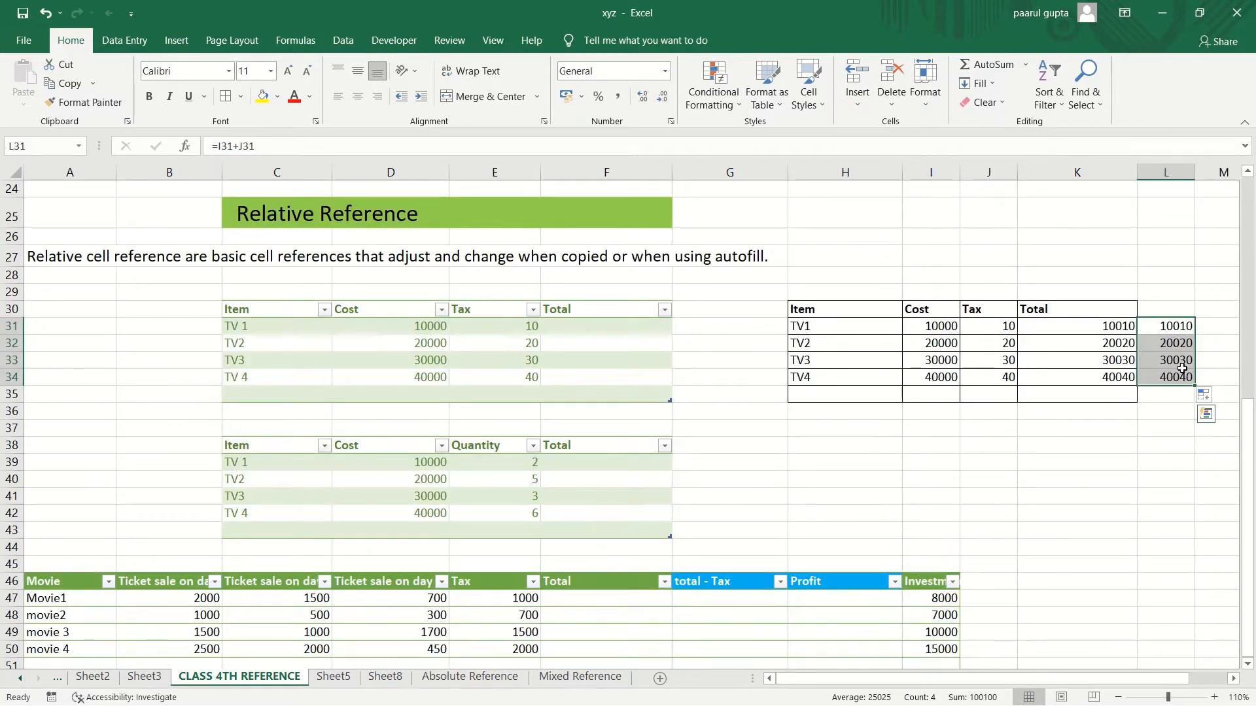
left_click(736, 362)
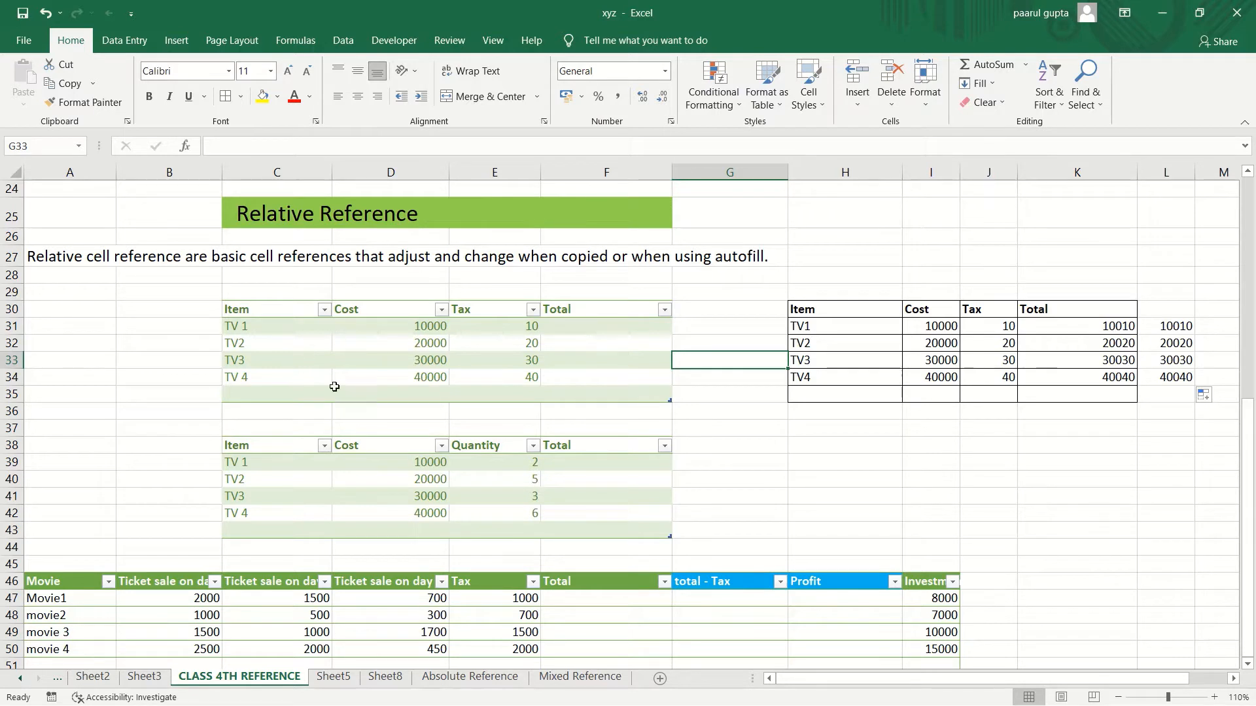
left_click(735, 410)
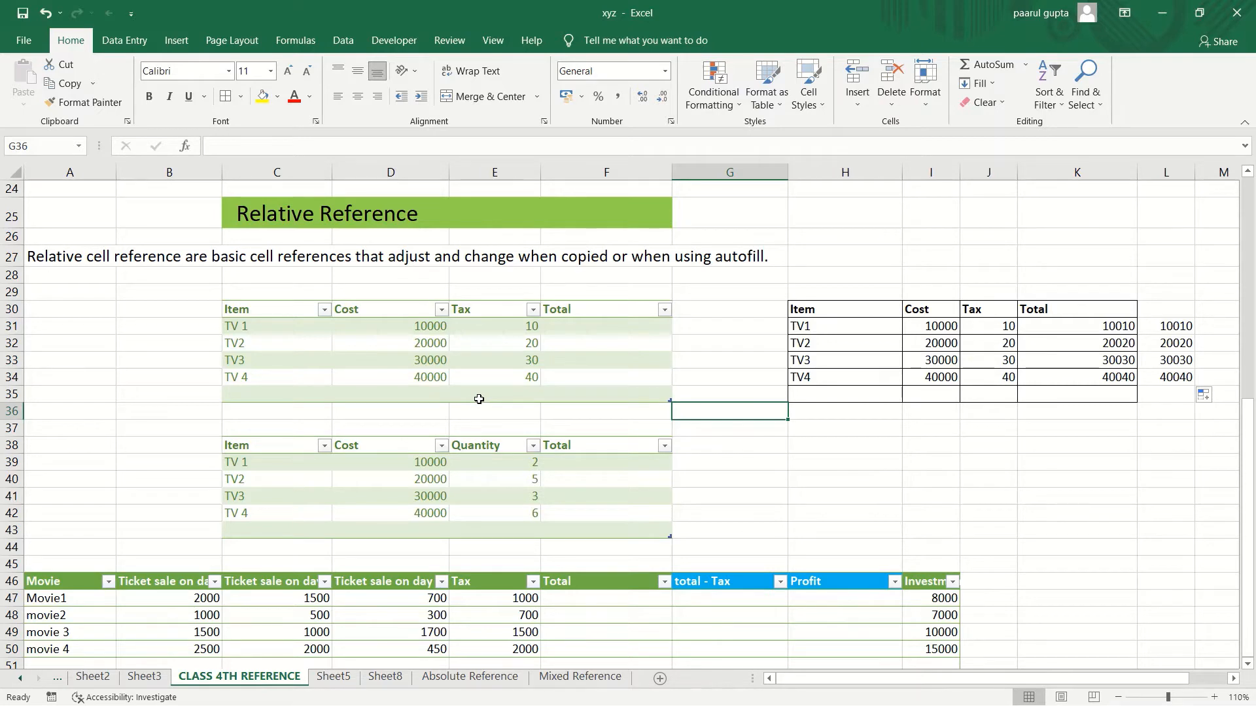
left_click(770, 104)
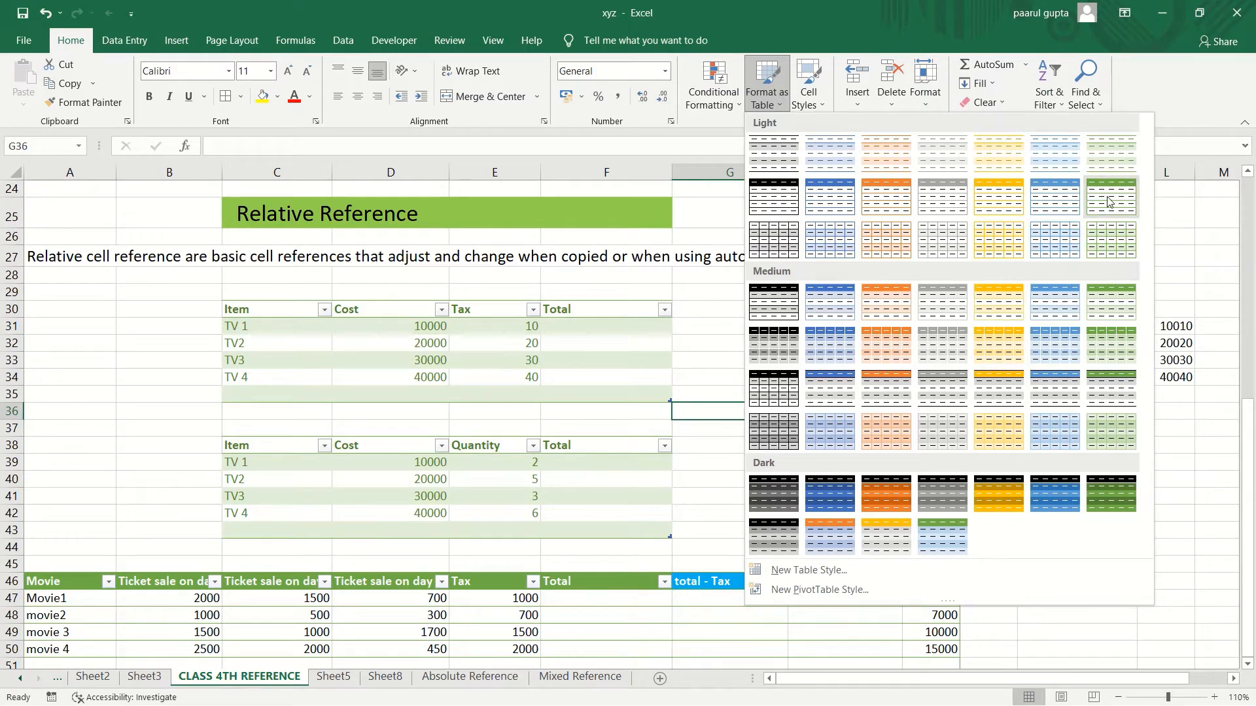
key("Escape")
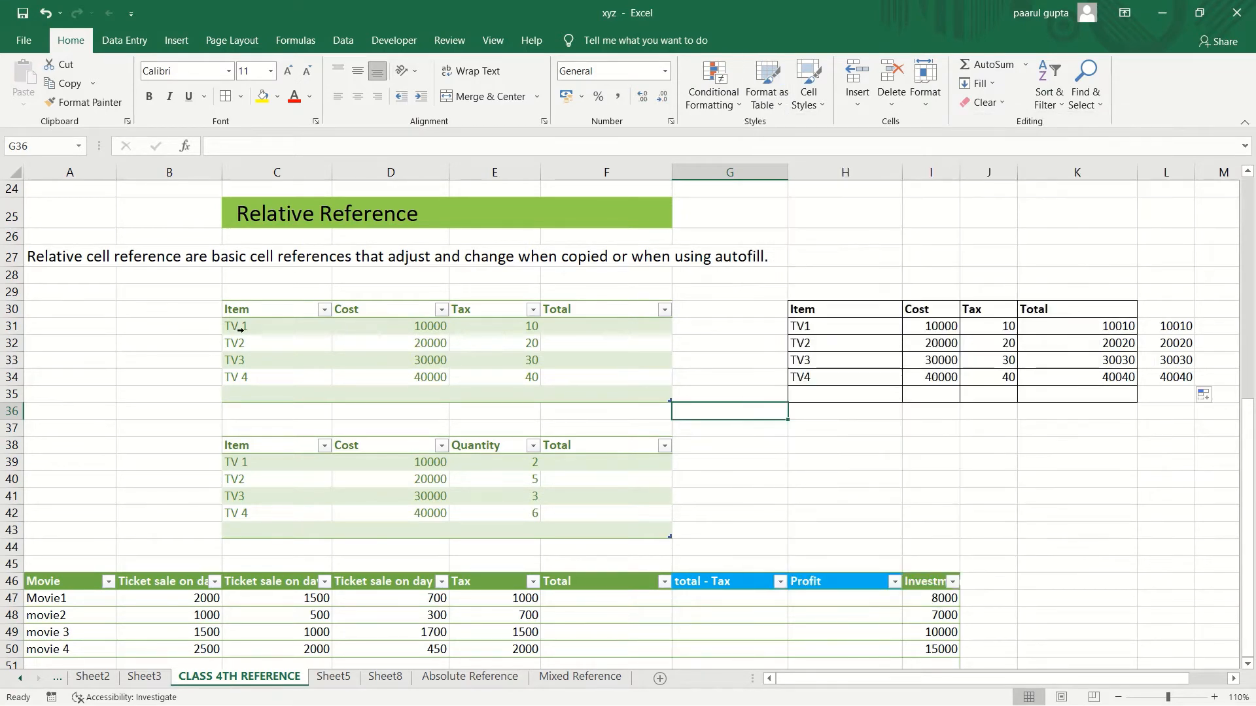
left_click(662, 325)
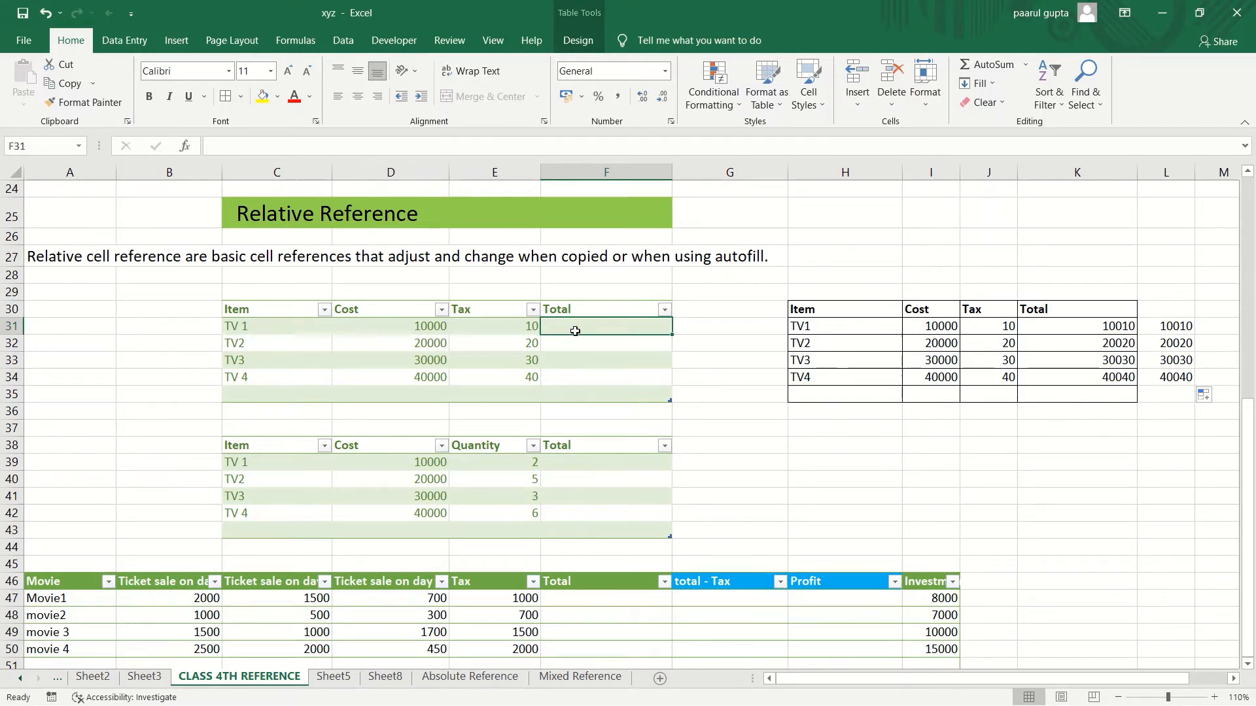
type("=")
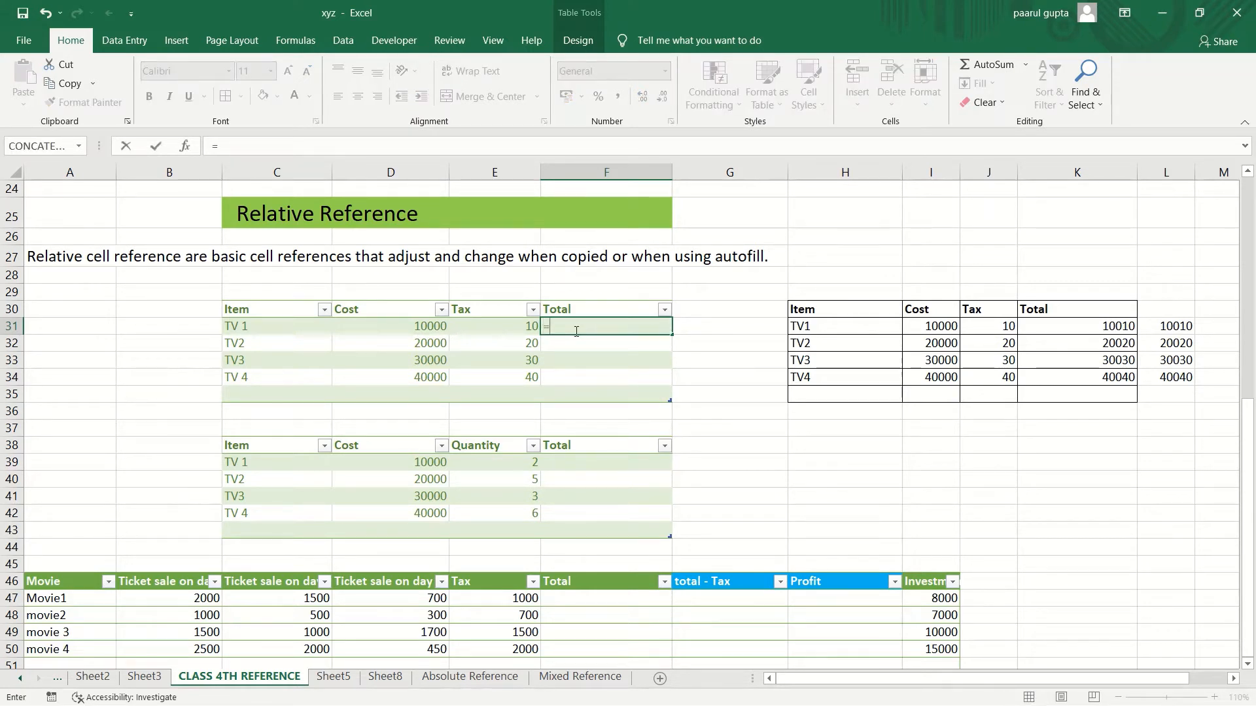
left_click(421, 326)
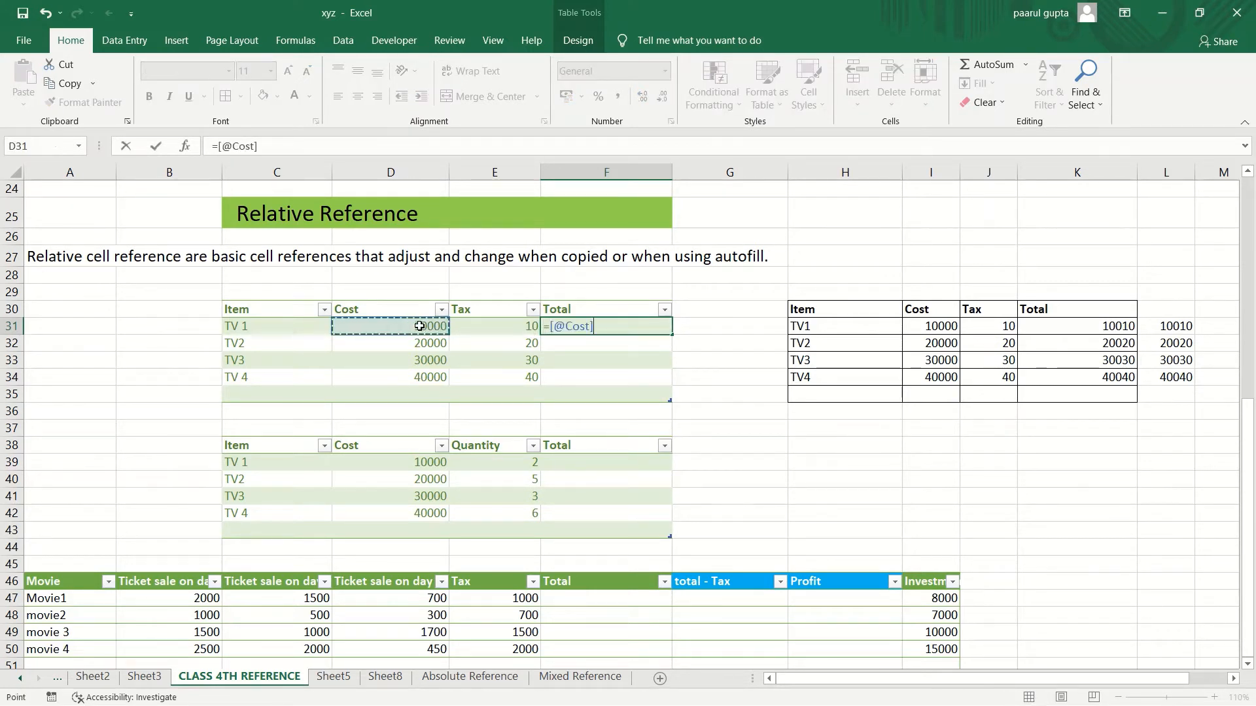
type("+")
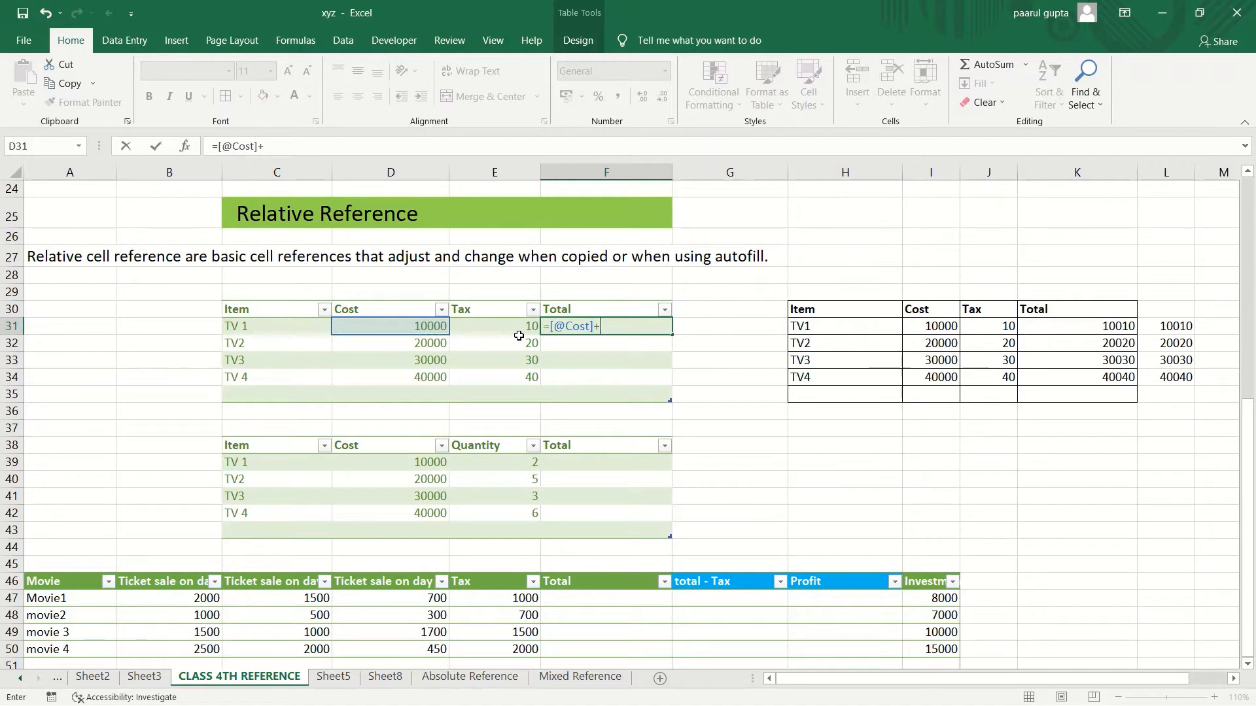
left_click(505, 325)
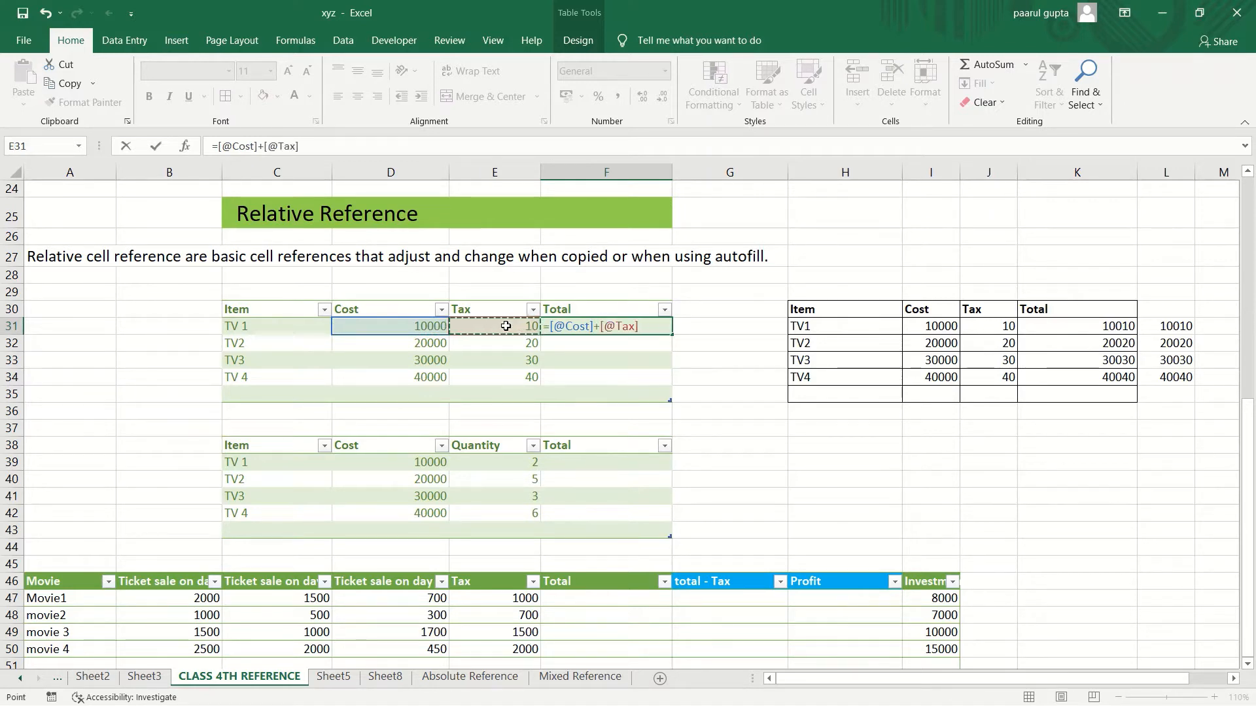
key("Return")
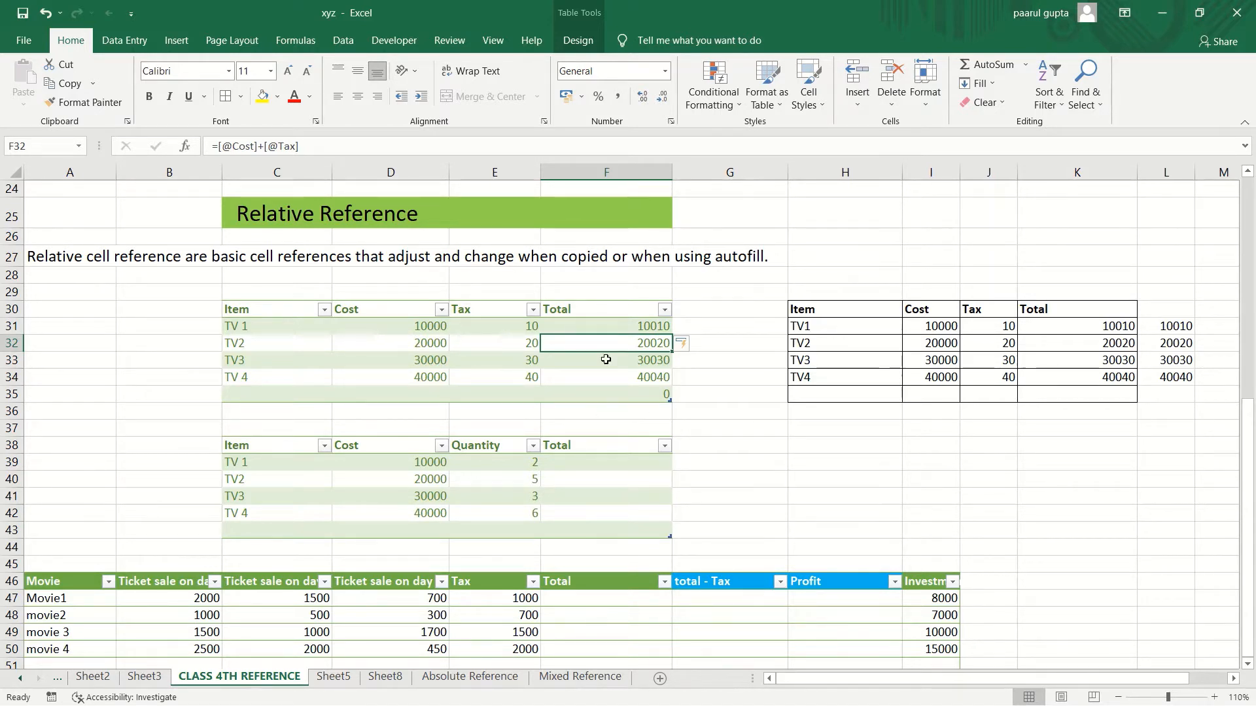
Step: Compare the column-name formula in F31 with the cell-reference formulas in K31 to K33, and view the available table styles
left_click(614, 328)
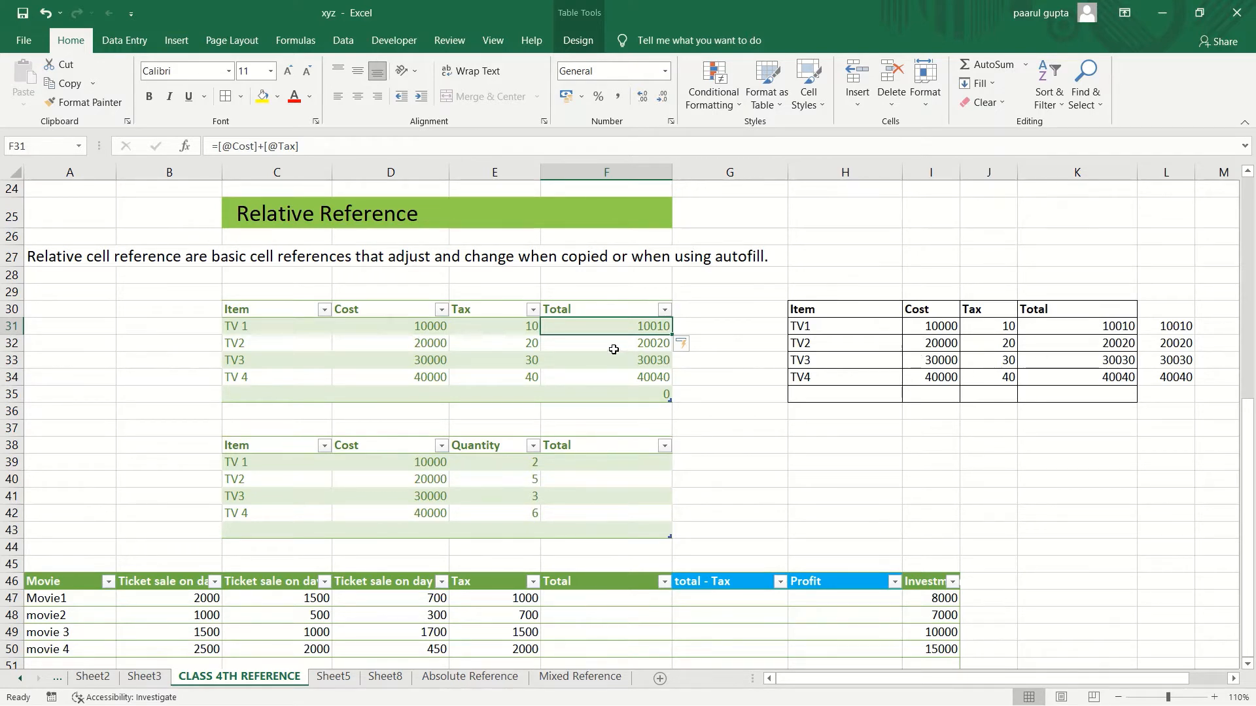
double_click(635, 326)
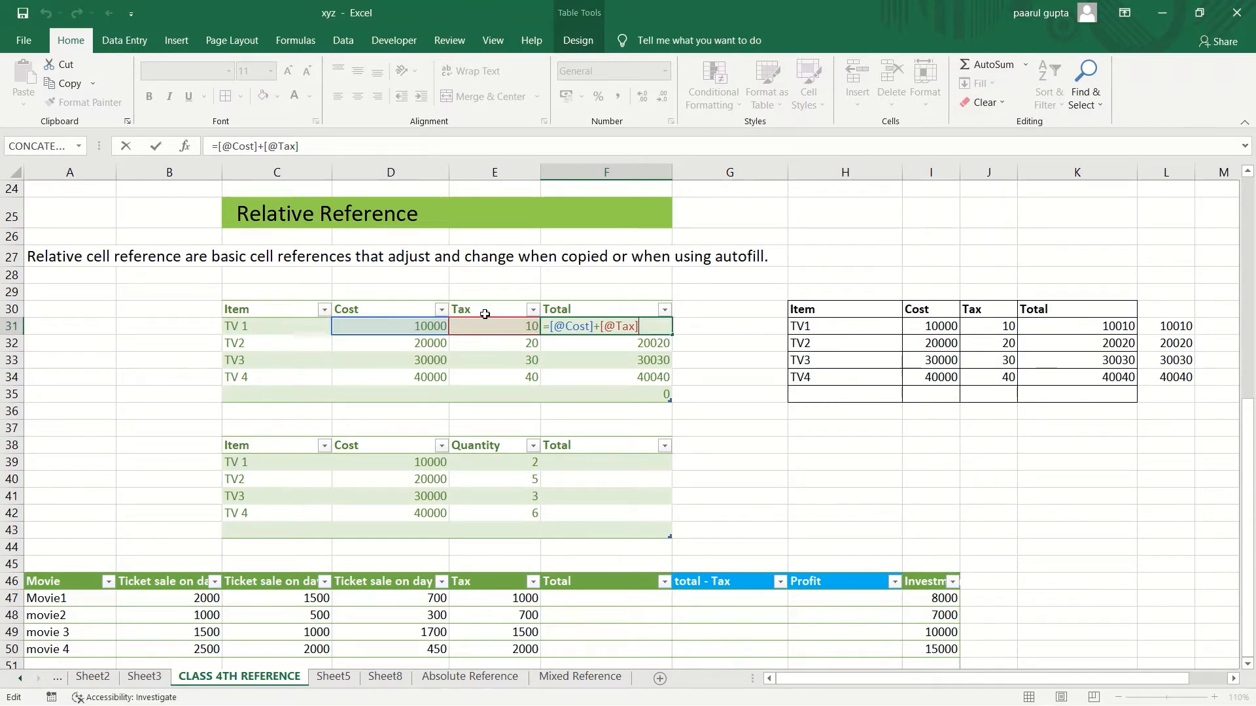
left_click(400, 308)
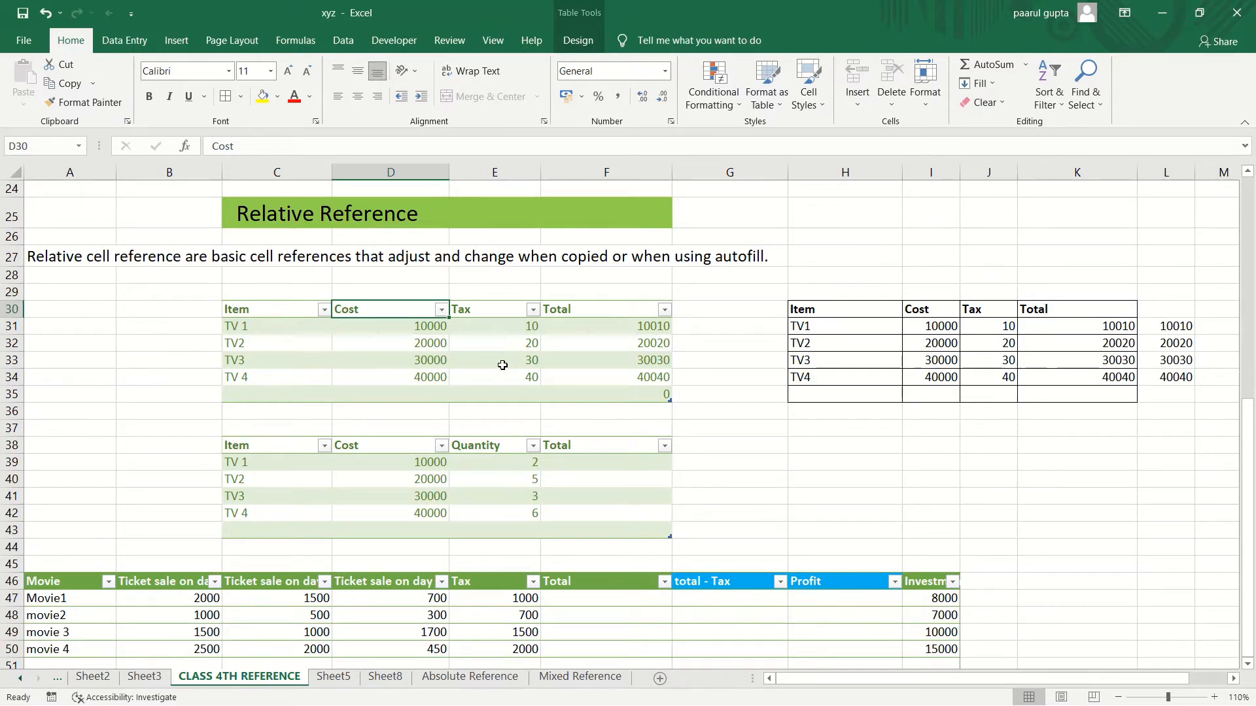
left_click(638, 326)
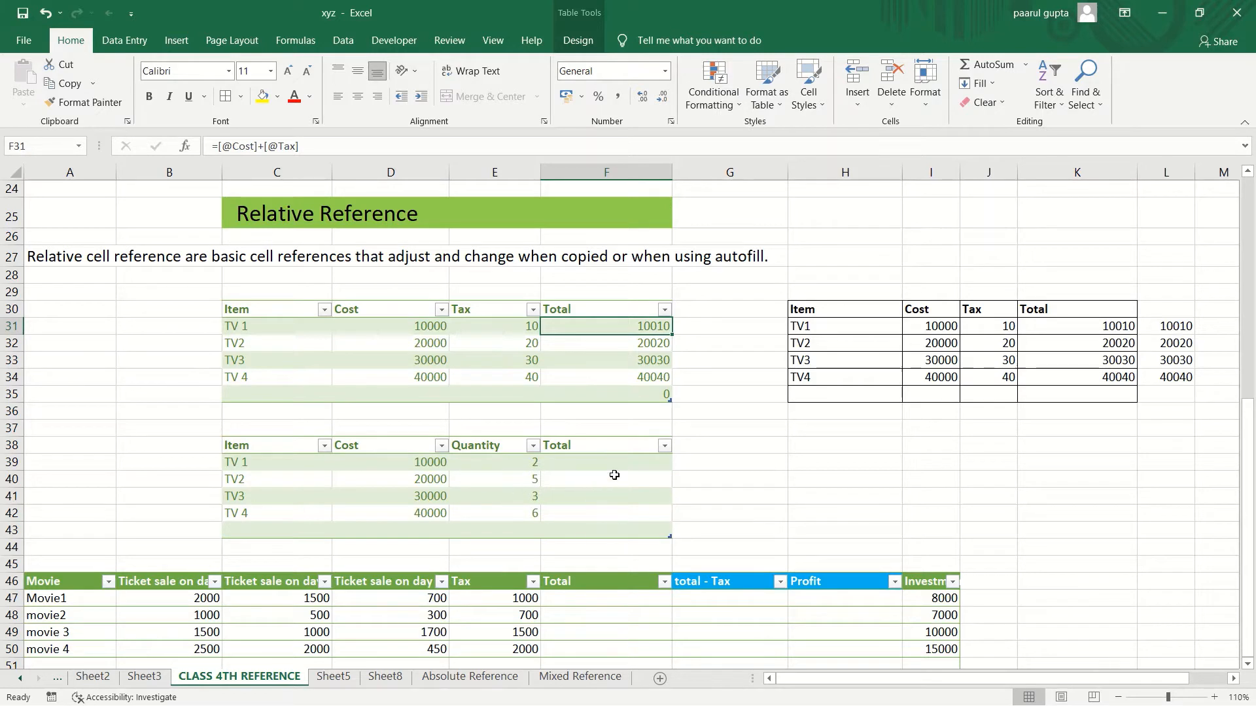
left_click(582, 468)
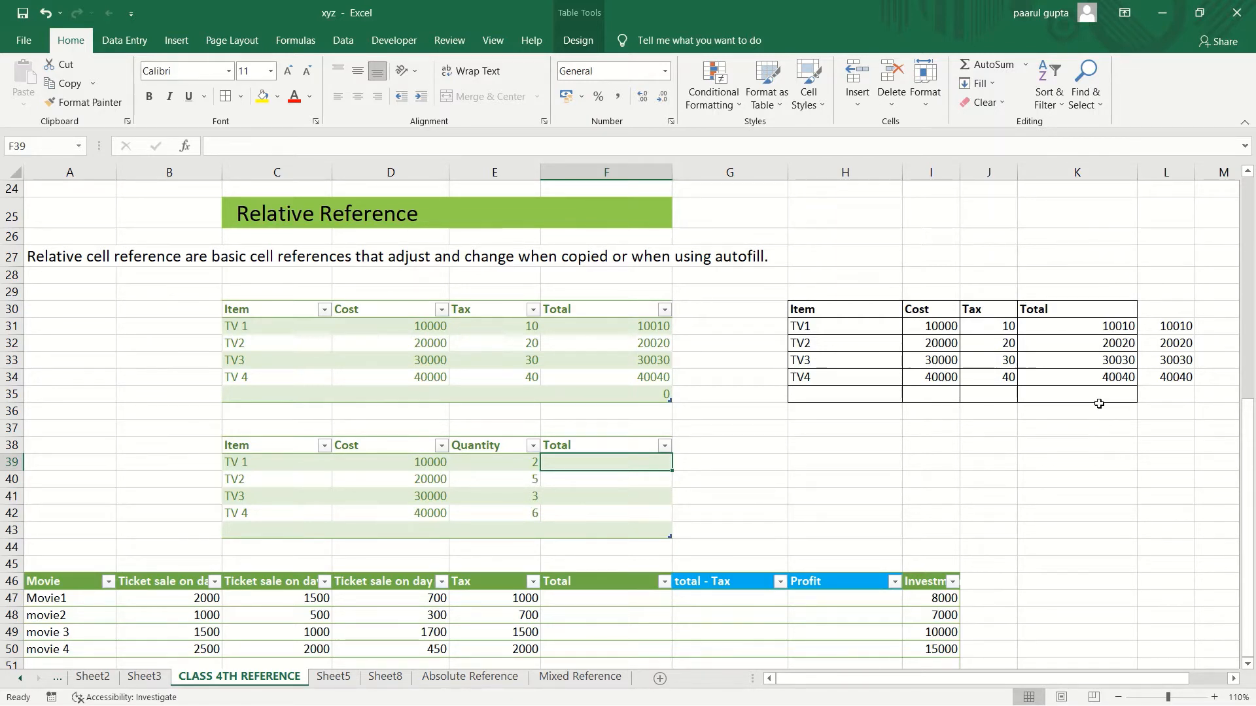
left_click(1104, 326)
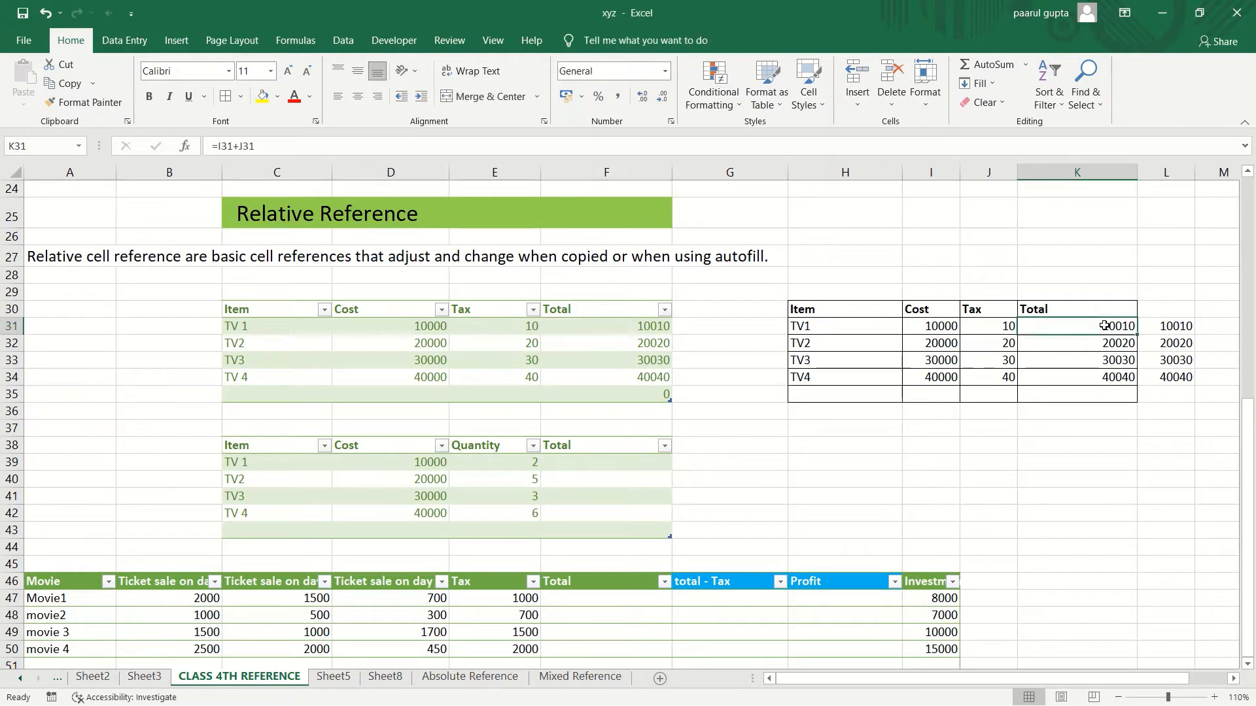
left_click(1102, 345)
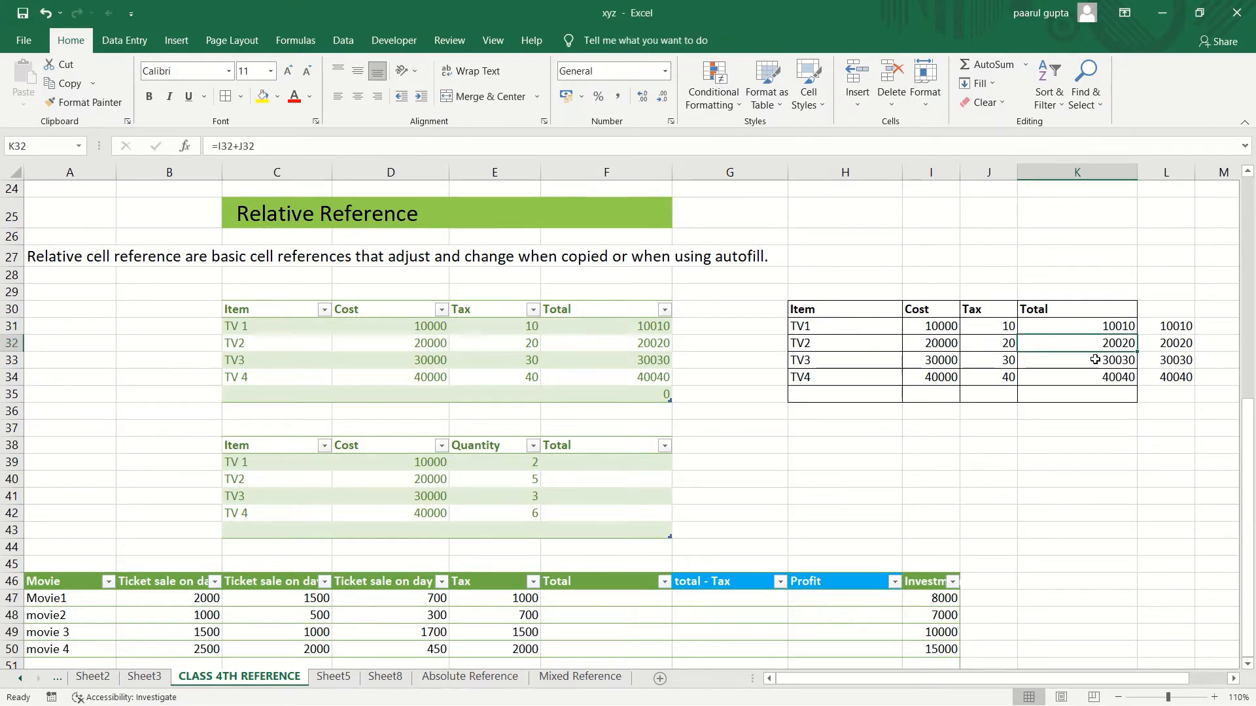
left_click(1099, 360)
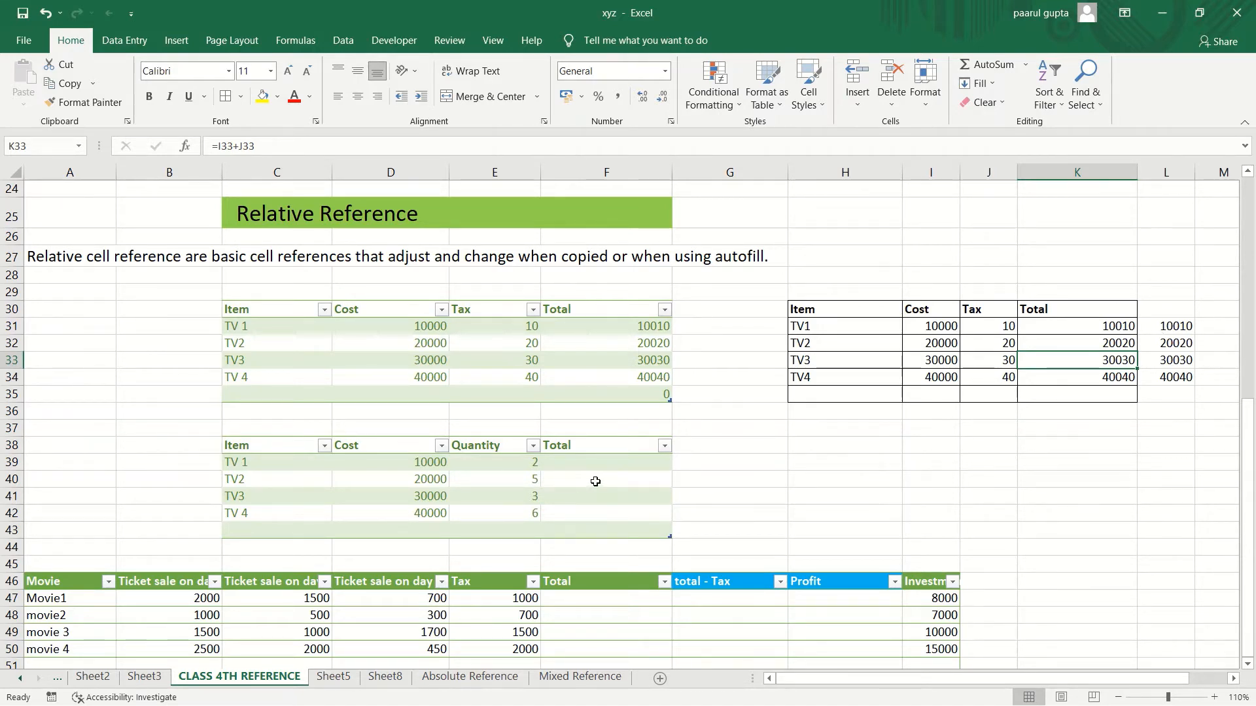
left_click(767, 98)
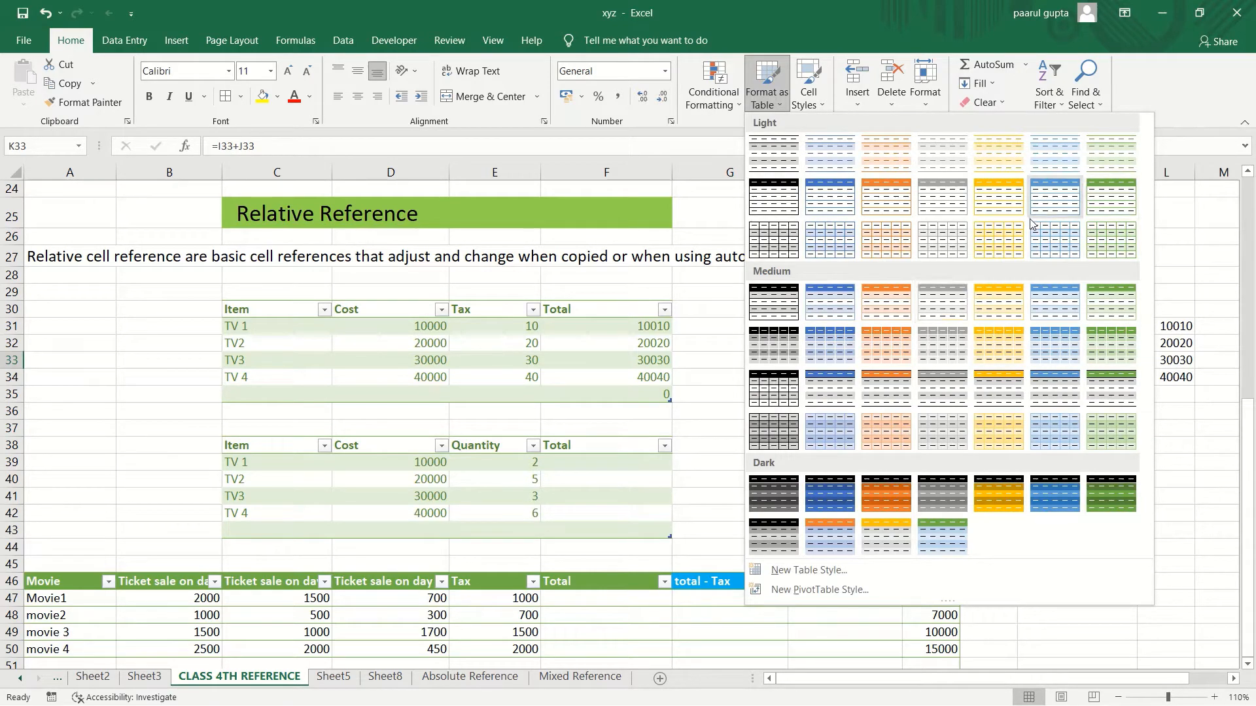
left_click(697, 470)
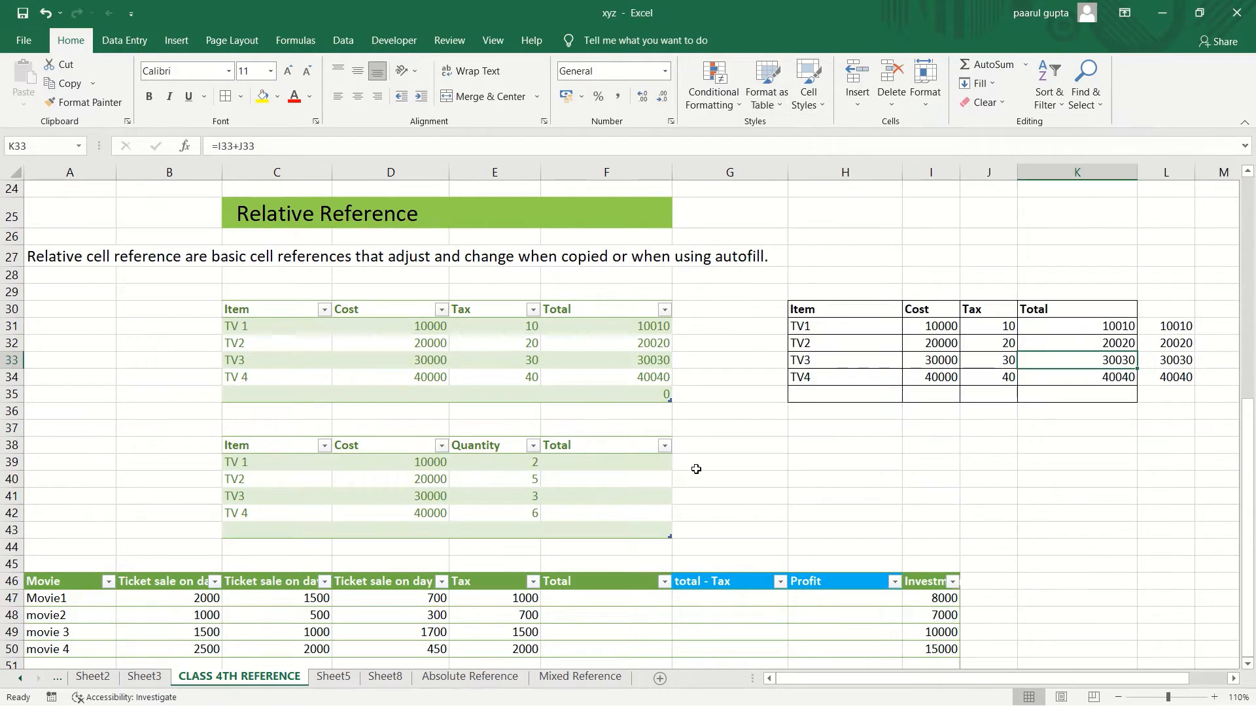
left_click(613, 463)
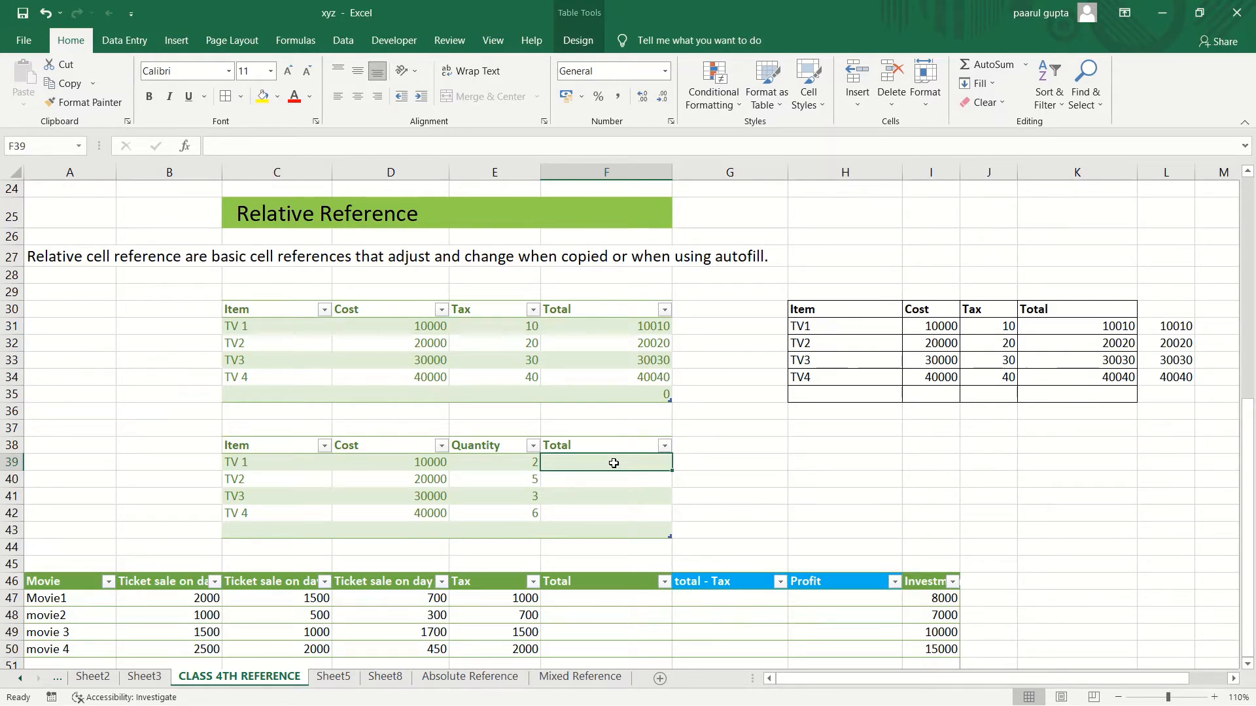
type("=")
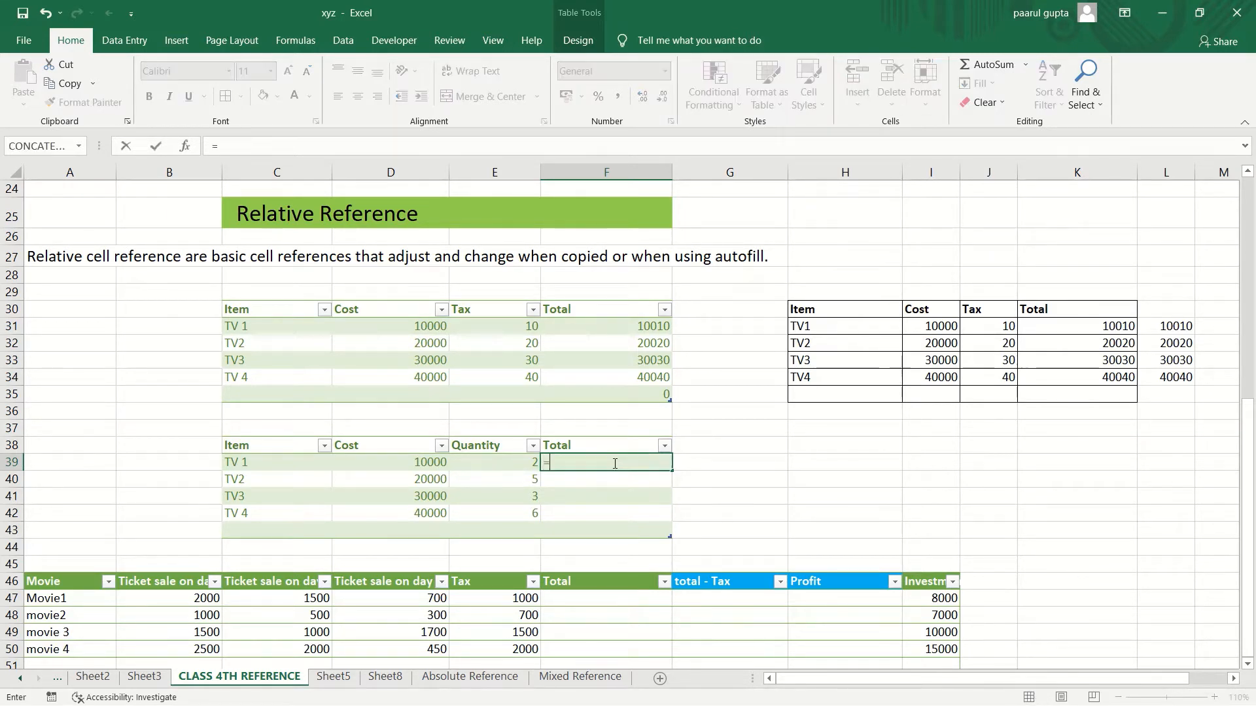
left_click(431, 465)
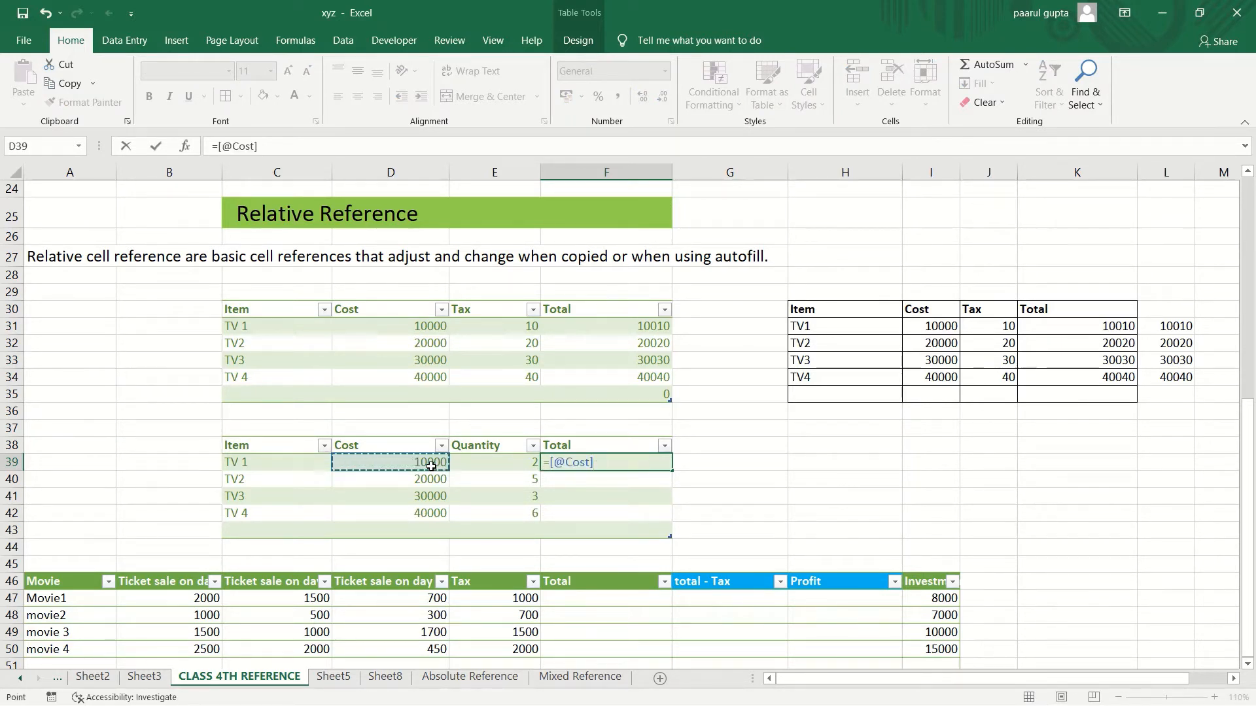
type("*")
left_click(482, 463)
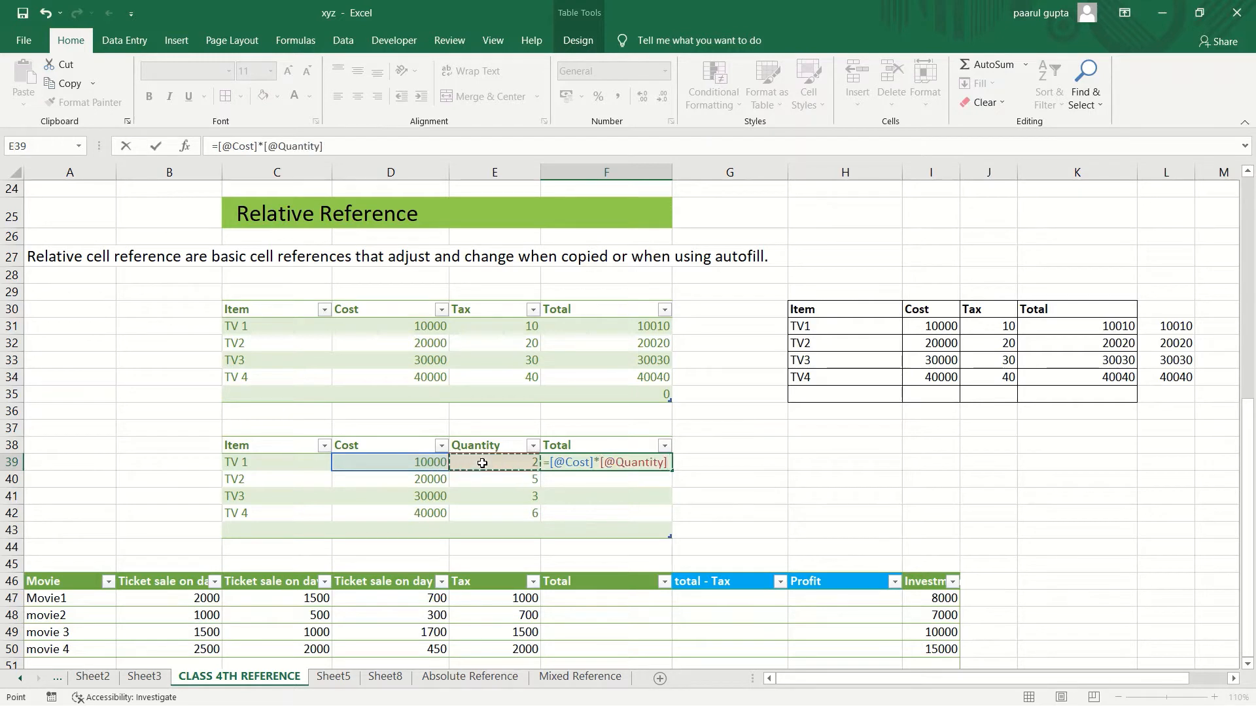
key("Return")
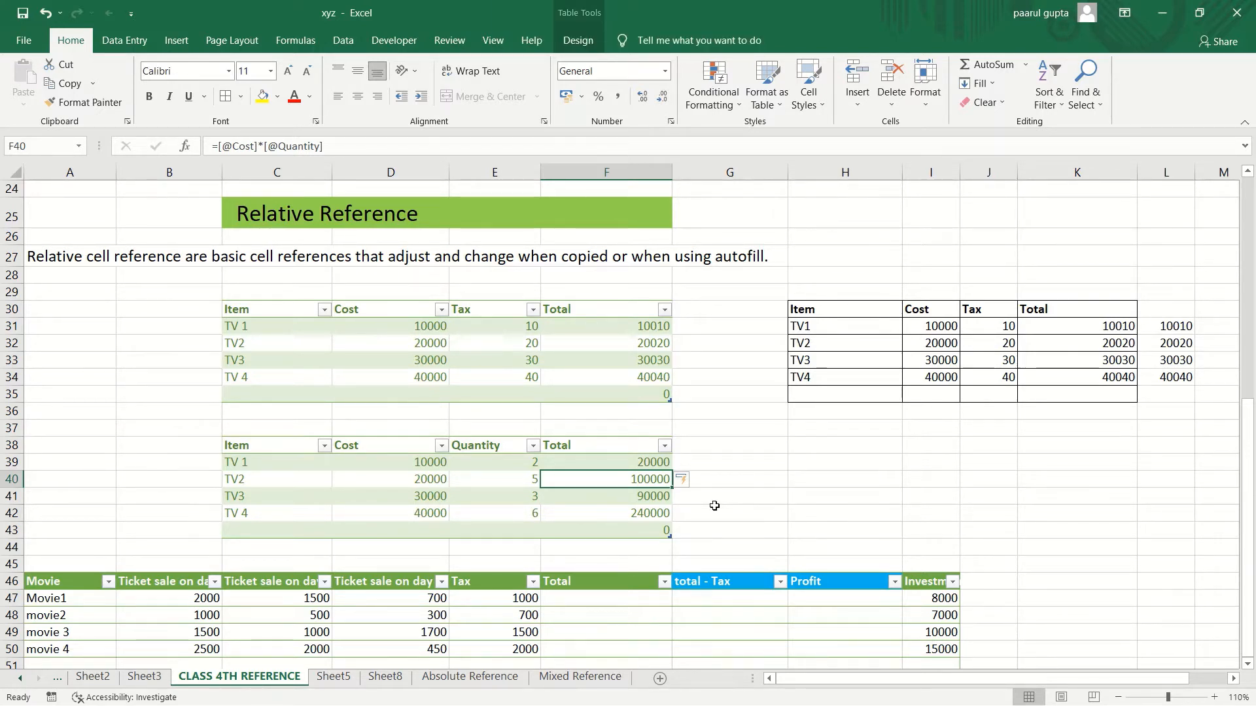
Step: Inspect the column-name formulas in F40 and F39 of the Quantity table and in F32 of the Tax table
double_click(649, 478)
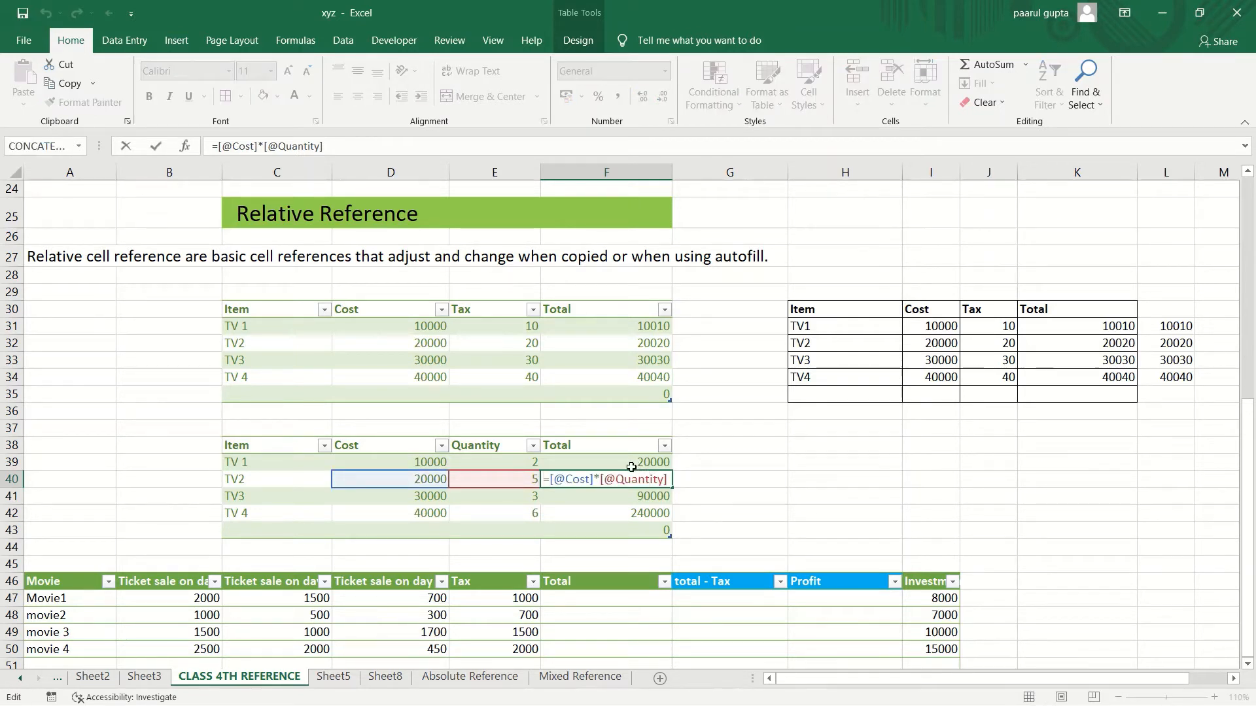
double_click(629, 463)
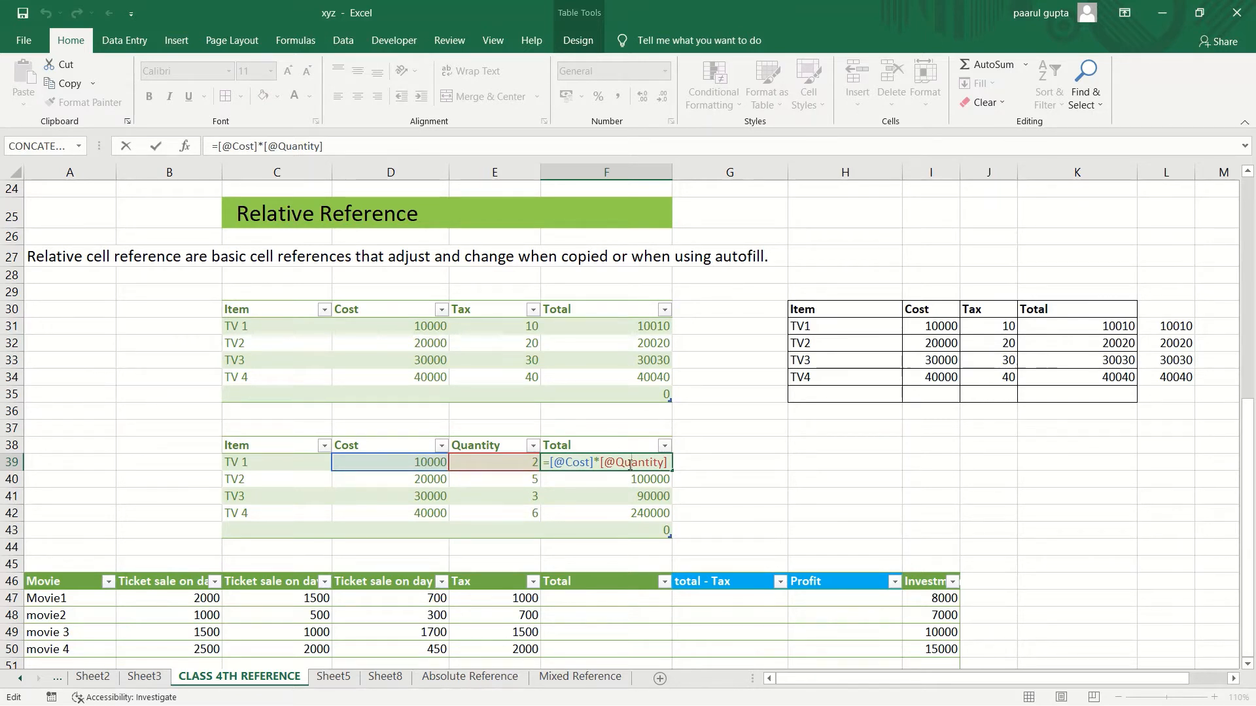
left_click(627, 349)
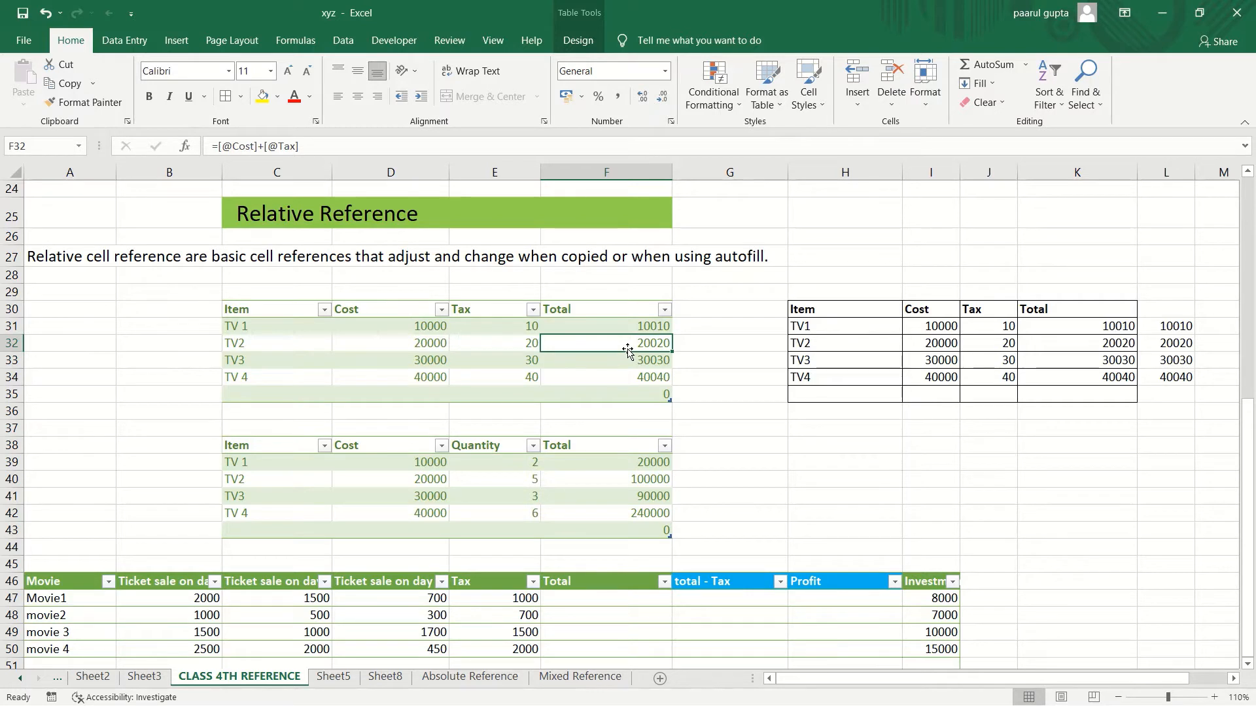
double_click(628, 350)
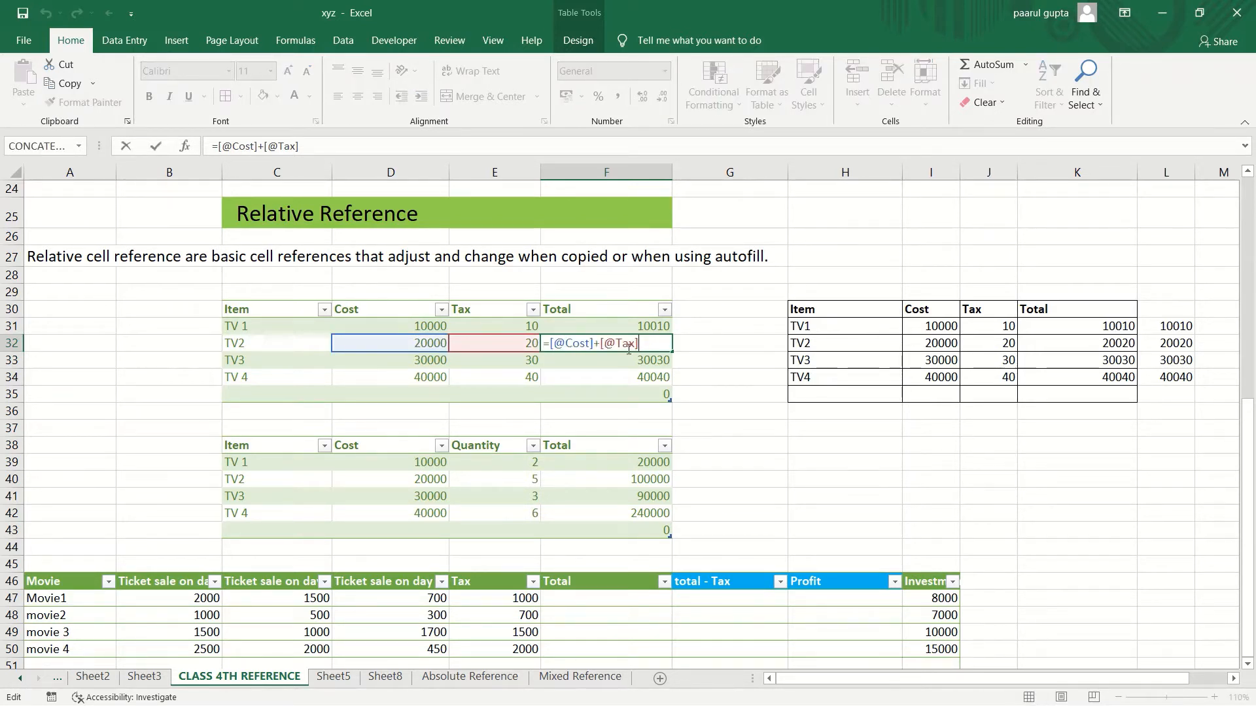
Step: Enter the note F2 in cell H25 and enlarge its font size to 18
left_click(833, 207)
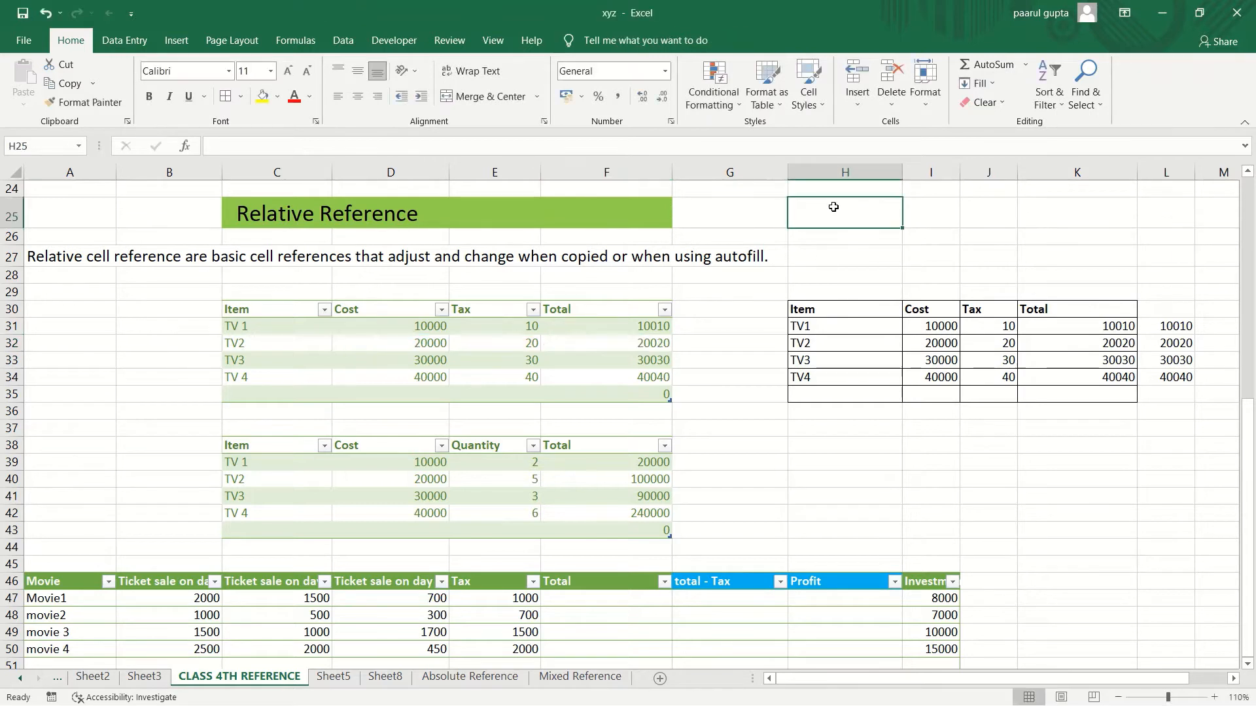
type("F2")
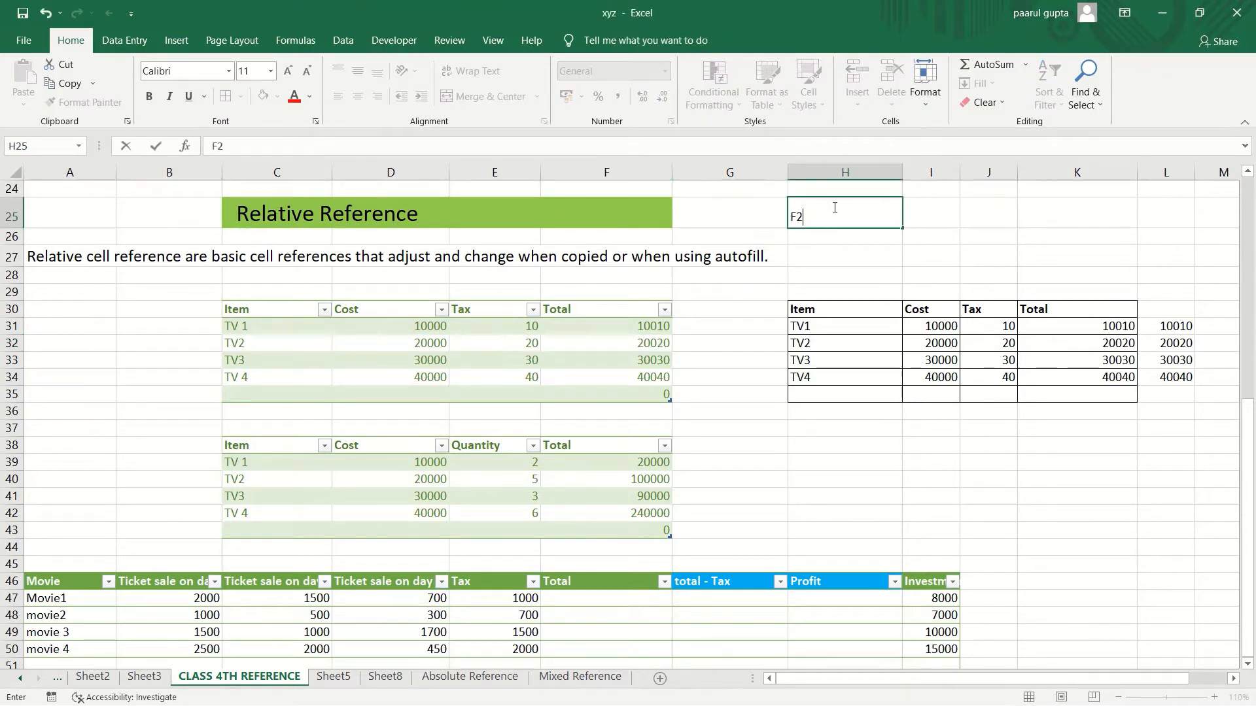
left_click(735, 437)
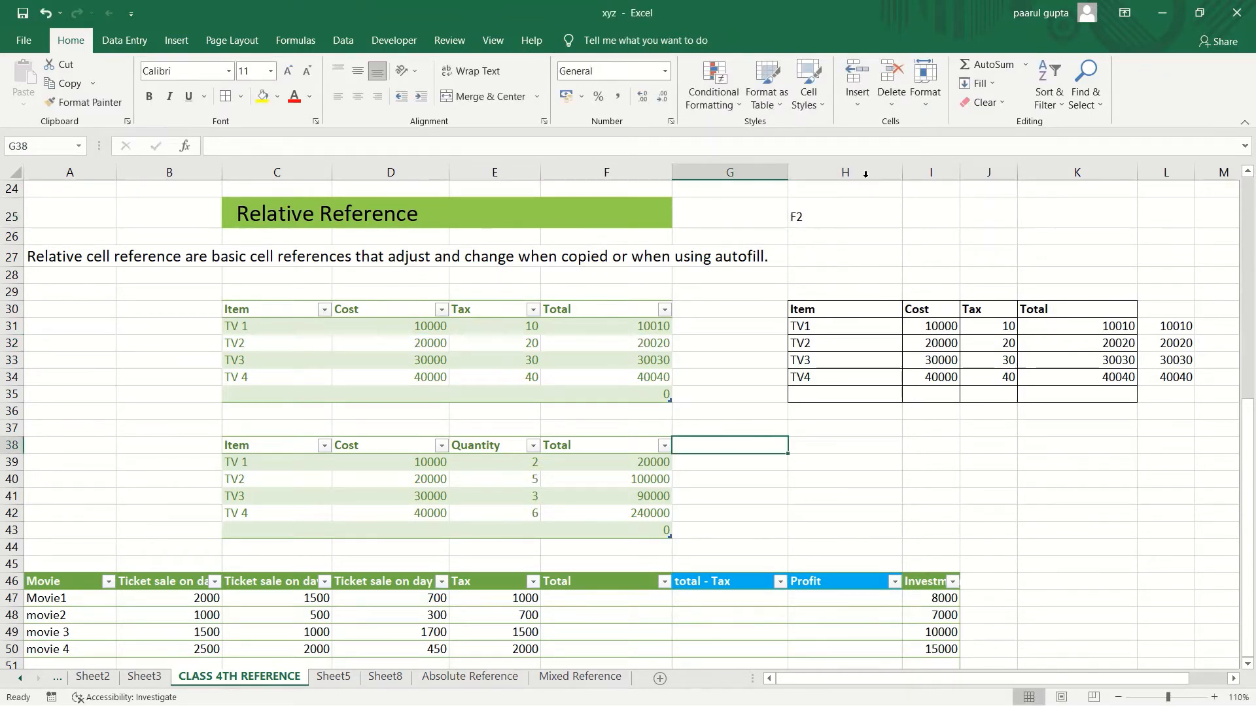
left_click(835, 224)
left_click(282, 76)
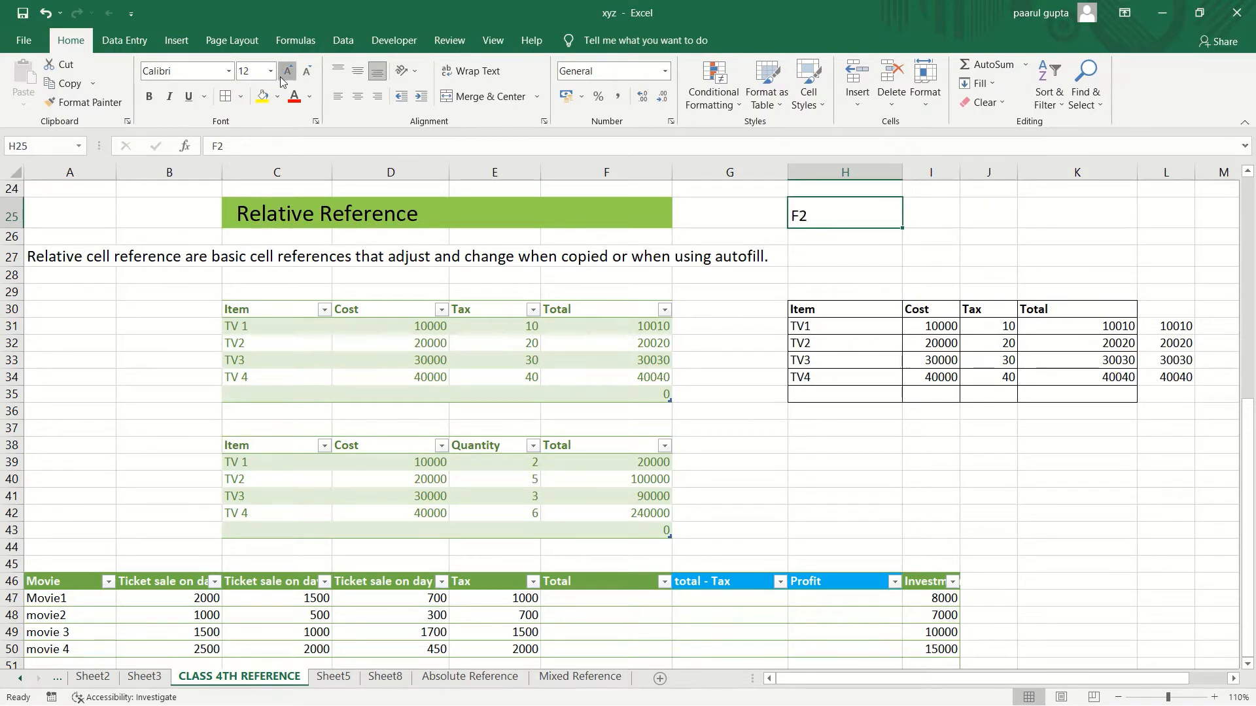
left_click(282, 76)
left_click(283, 76)
left_click(282, 76)
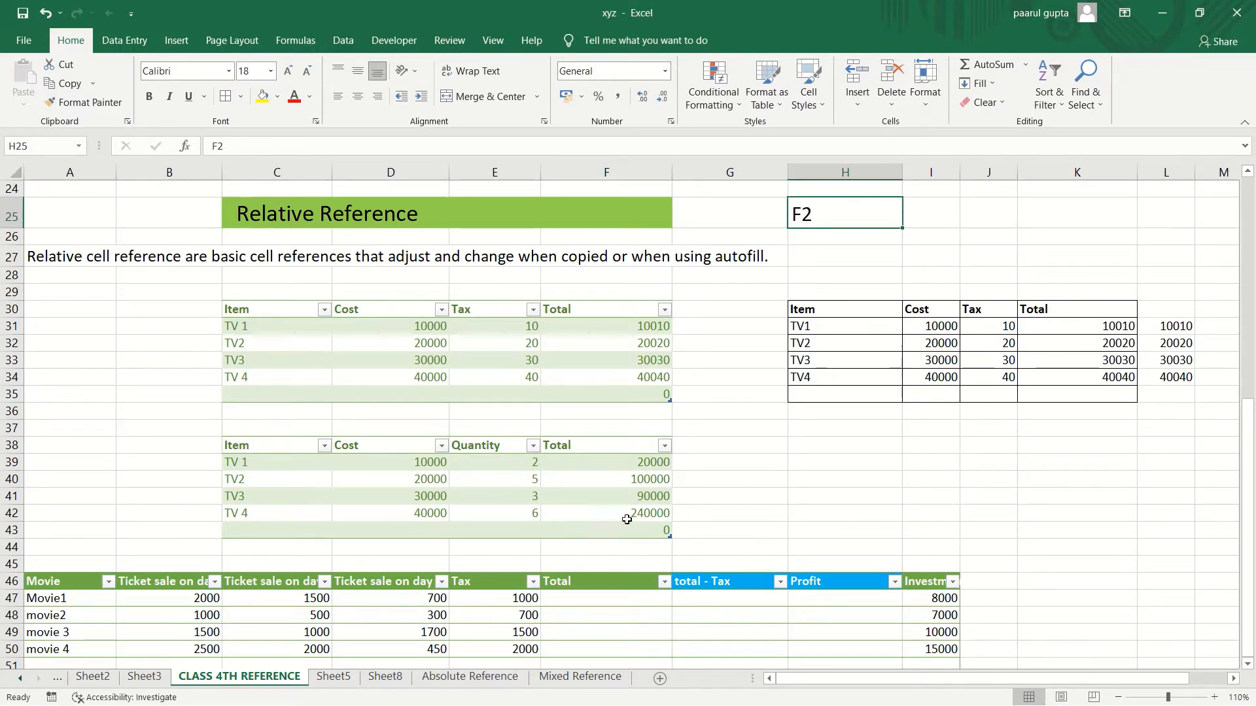
Step: Compare the column-name formulas in F39 and F40 with the cell-reference formulas in K31 and K32
double_click(623, 481)
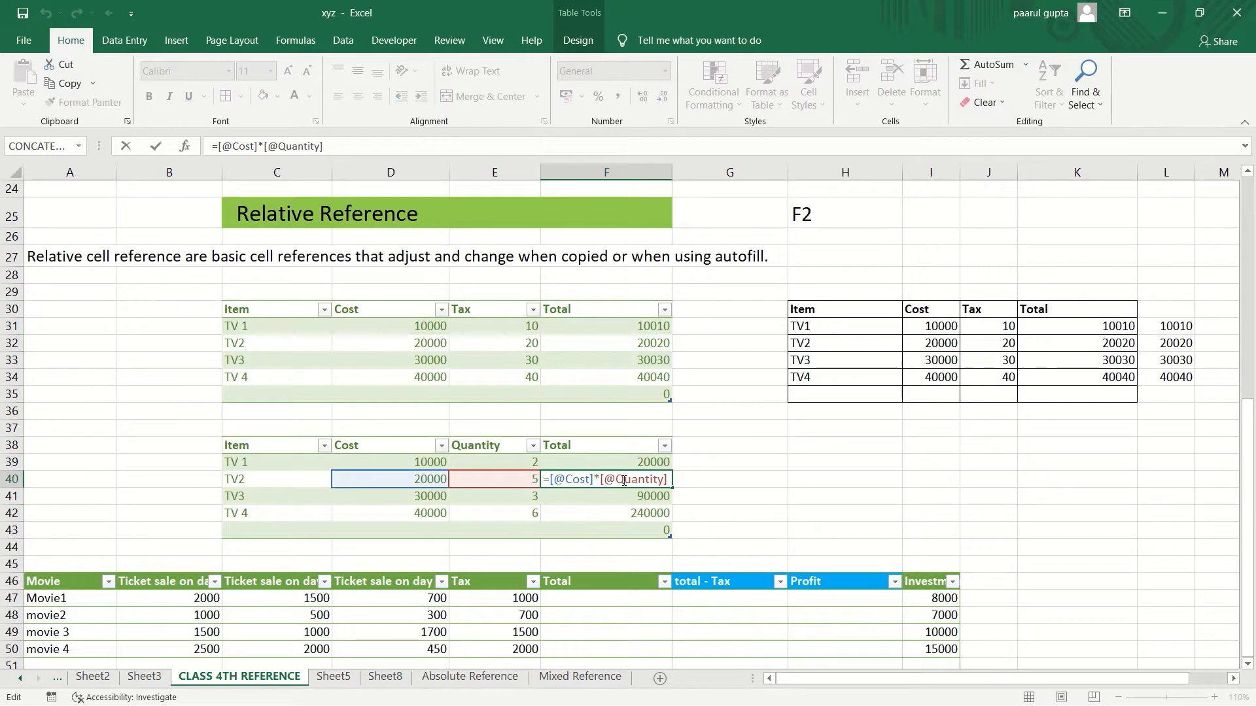
left_click(624, 457)
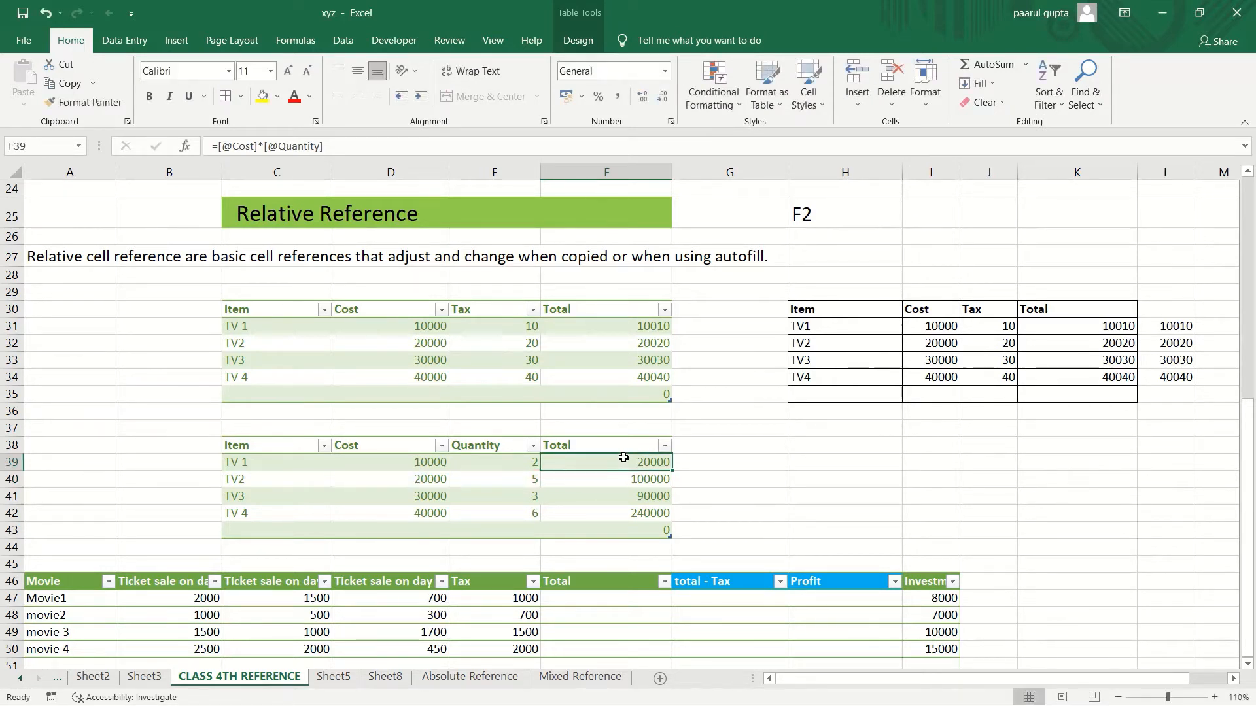
double_click(624, 458)
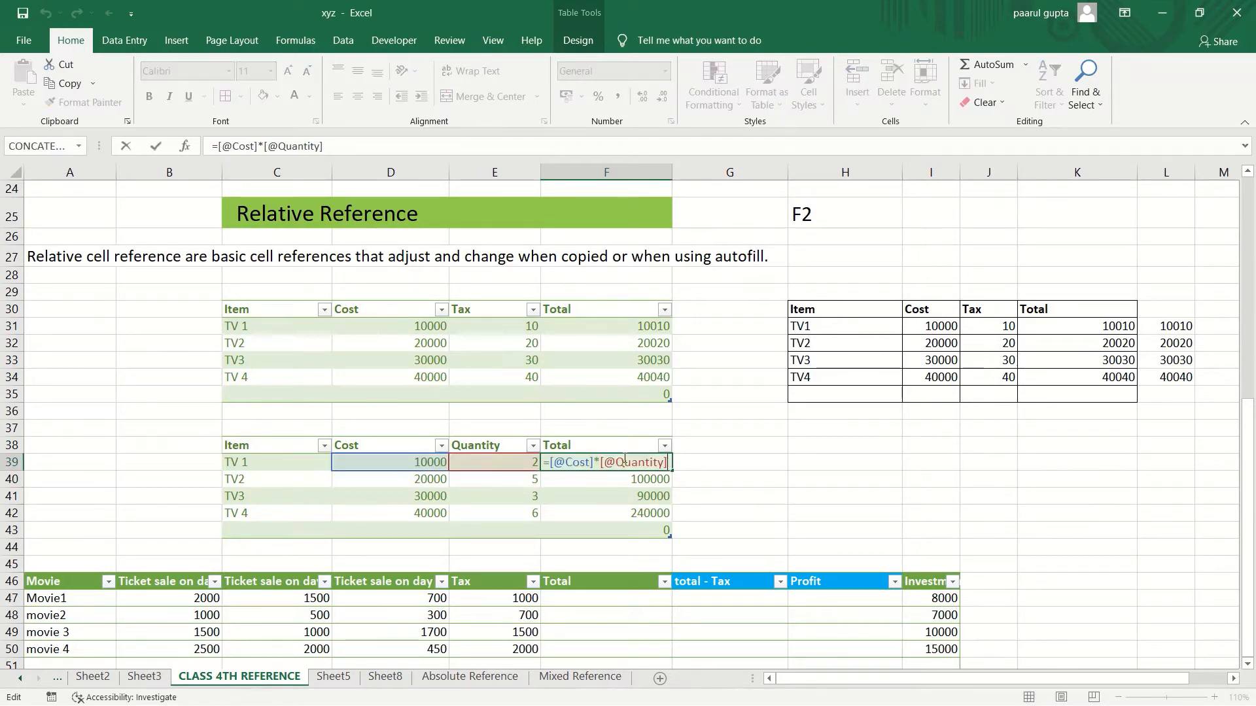
left_click(821, 487)
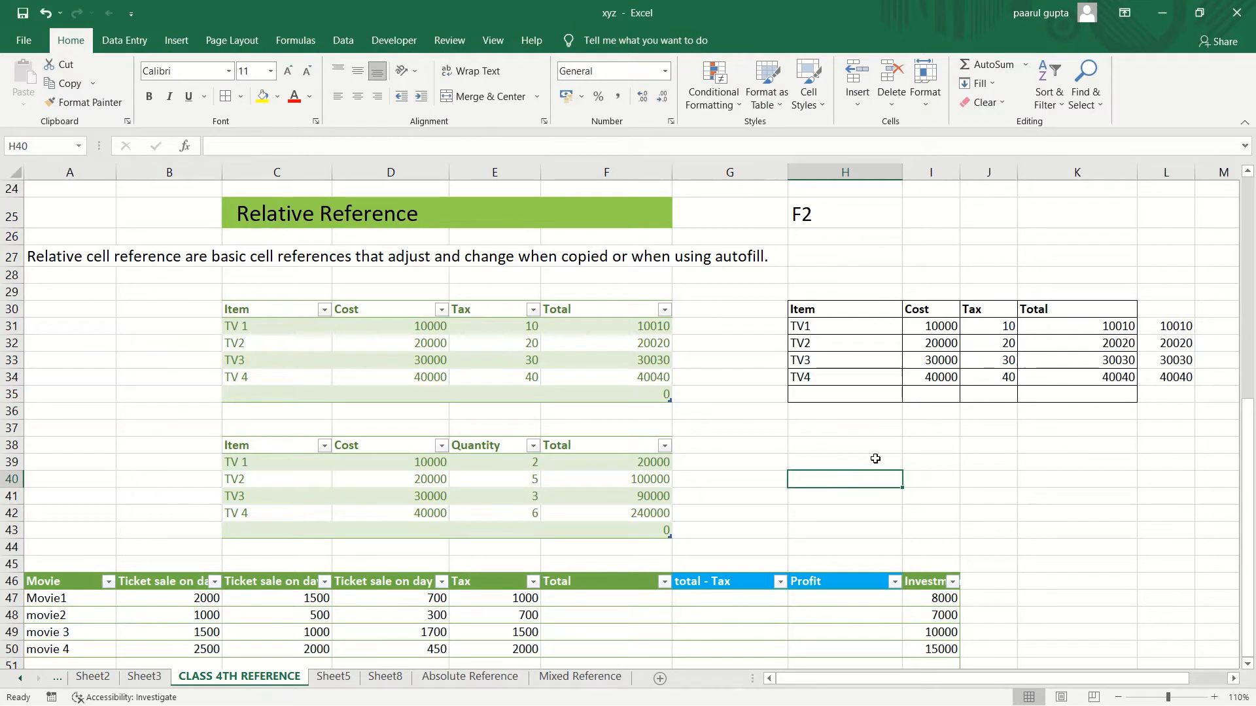
left_click(613, 475)
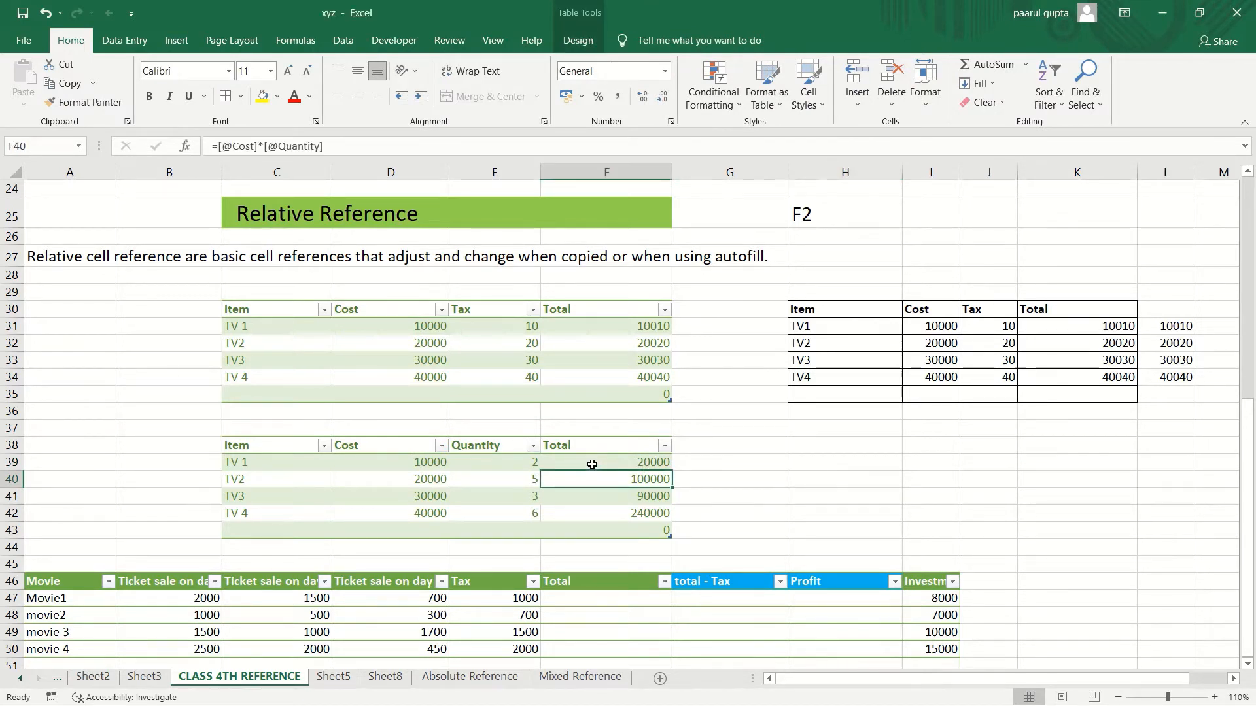
left_click(590, 463)
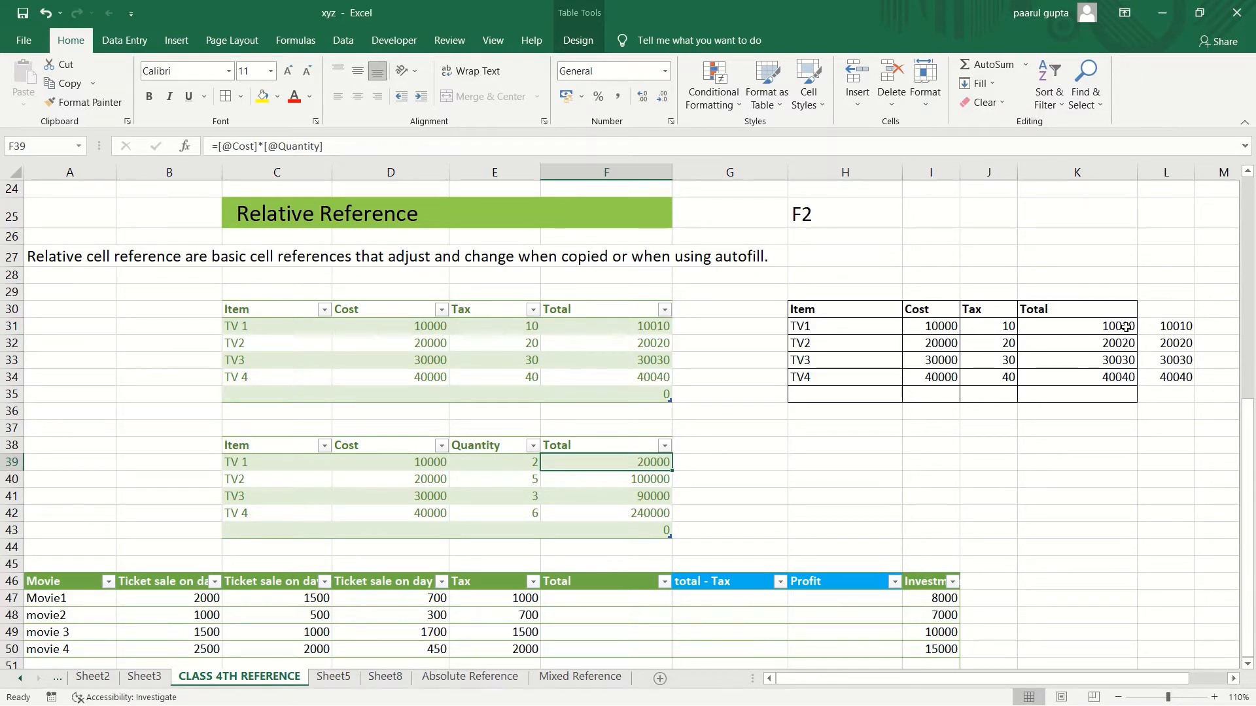
left_click(1082, 325)
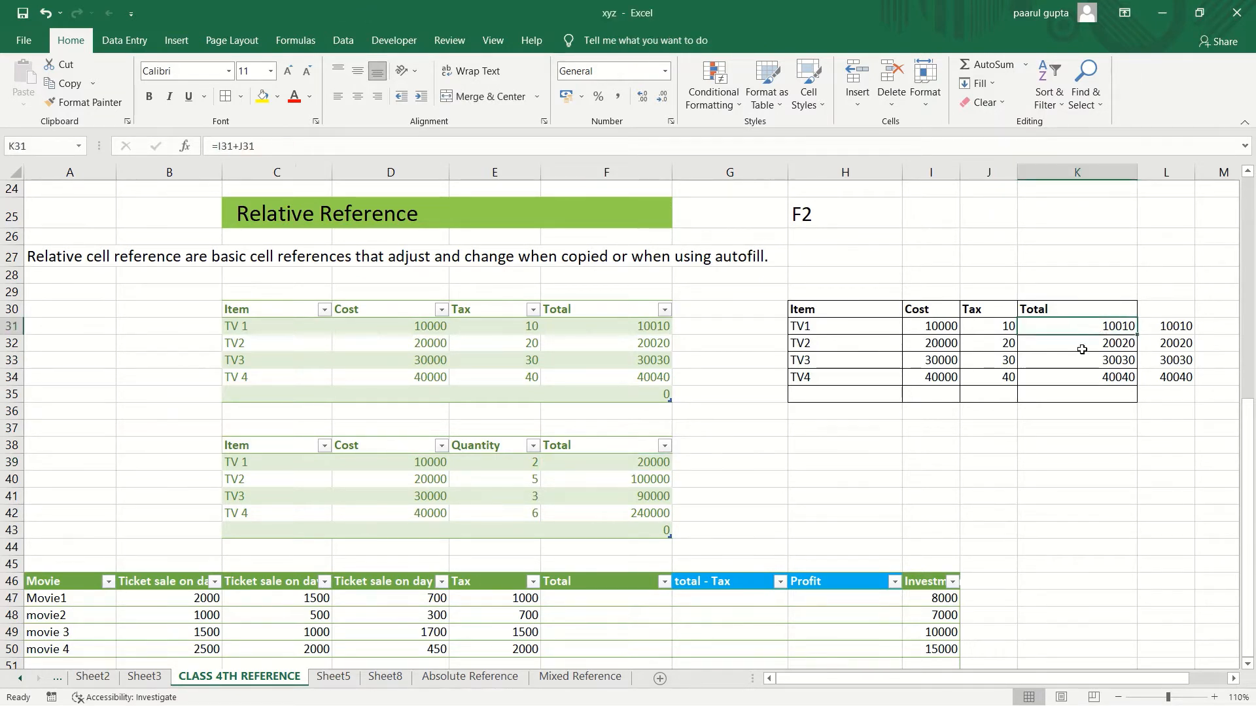
left_click(1082, 350)
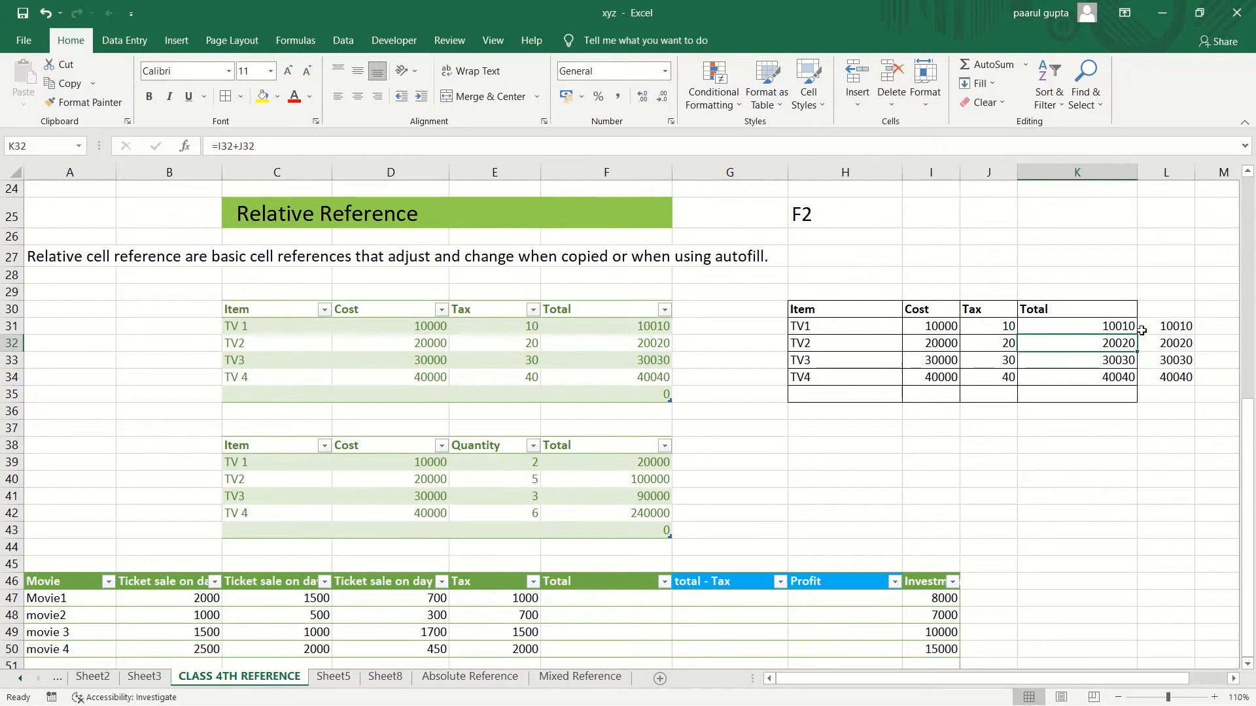
left_click(1107, 328)
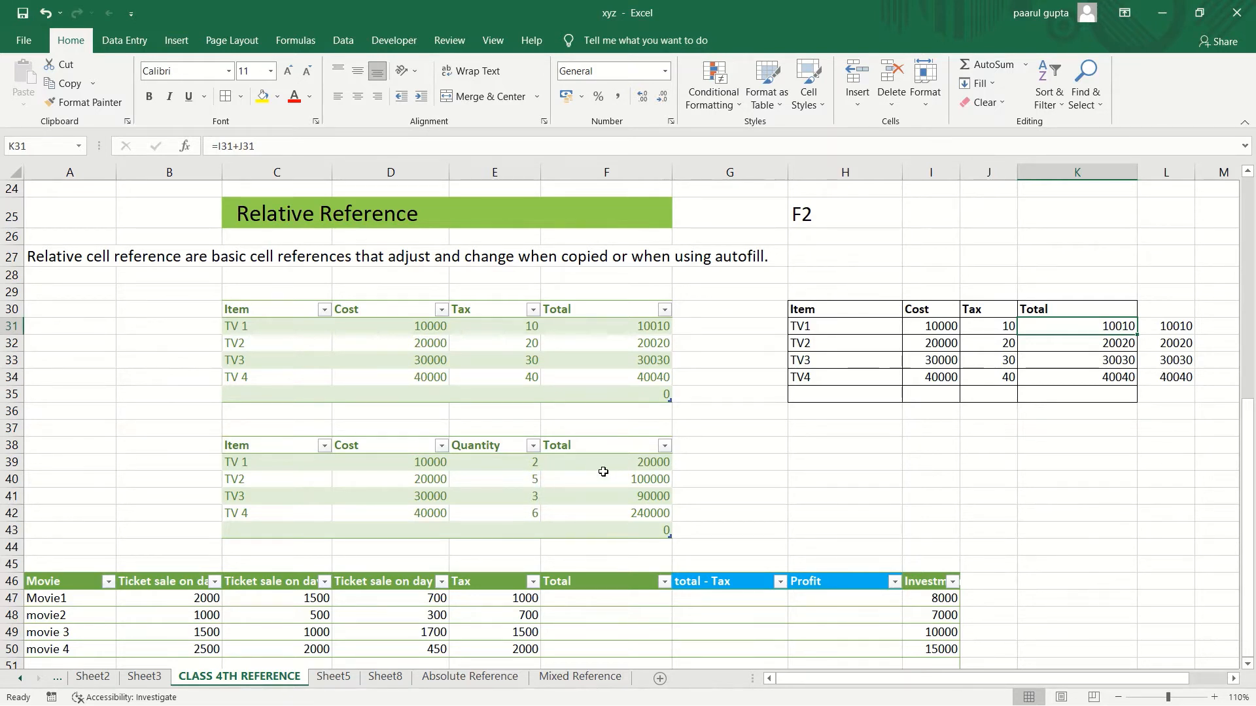
left_click(625, 468)
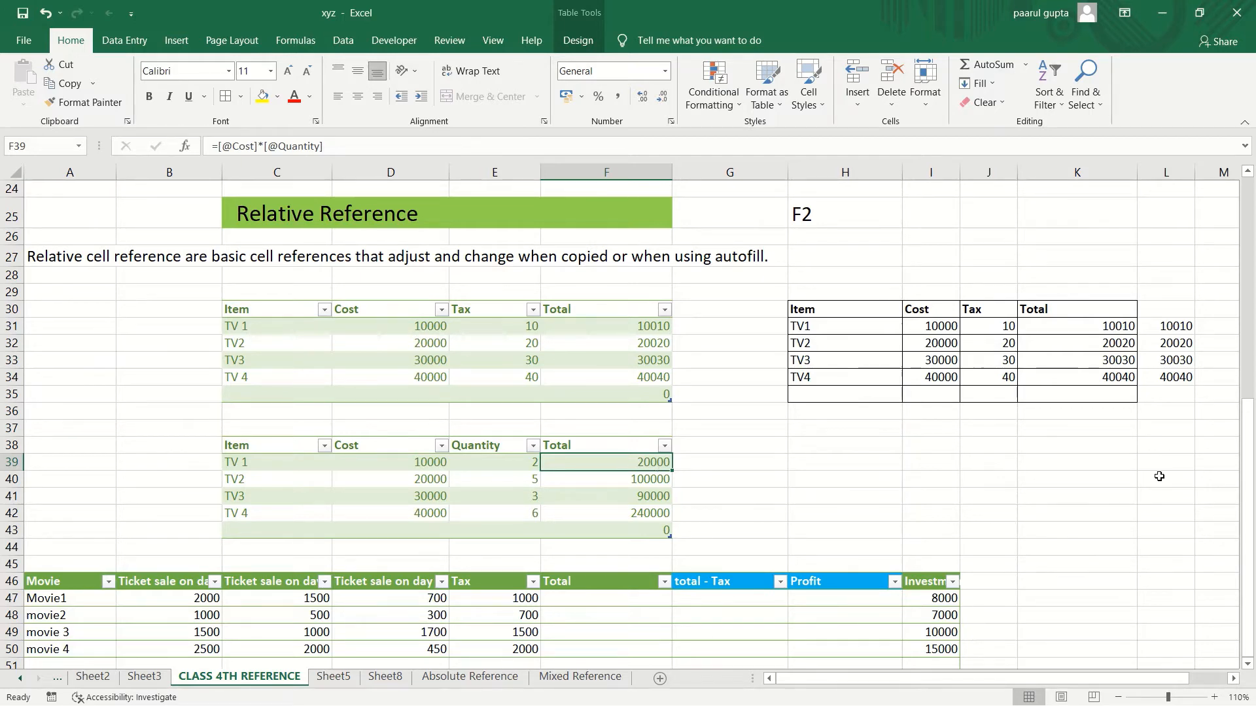
Step: Total the movie table's ticket sales by entering =[@[Ticket sale on day1st]]+[@[Ticket sale on day 2nd]]+[@[Ticket sale on day 3rd]] in F47
left_click(1047, 634)
key("Down")
key("Down")
key("Down")
key("Down")
key("Down")
key("Down")
key("Down")
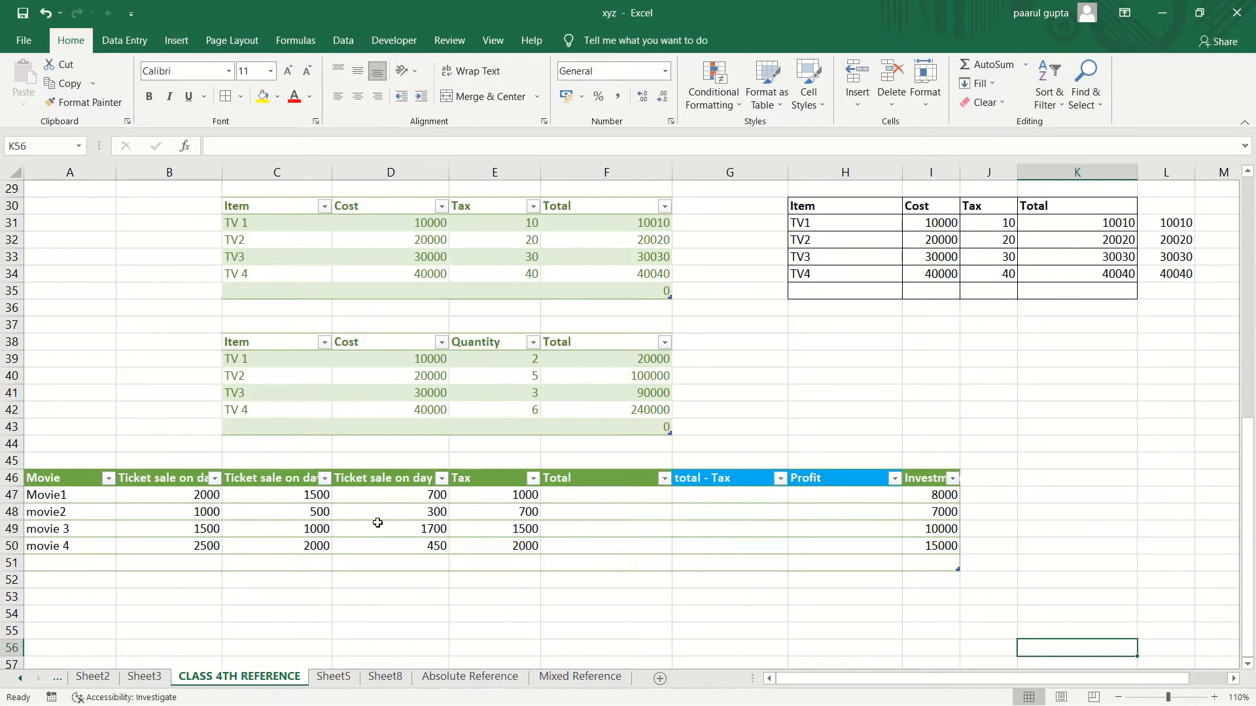
left_click(615, 497)
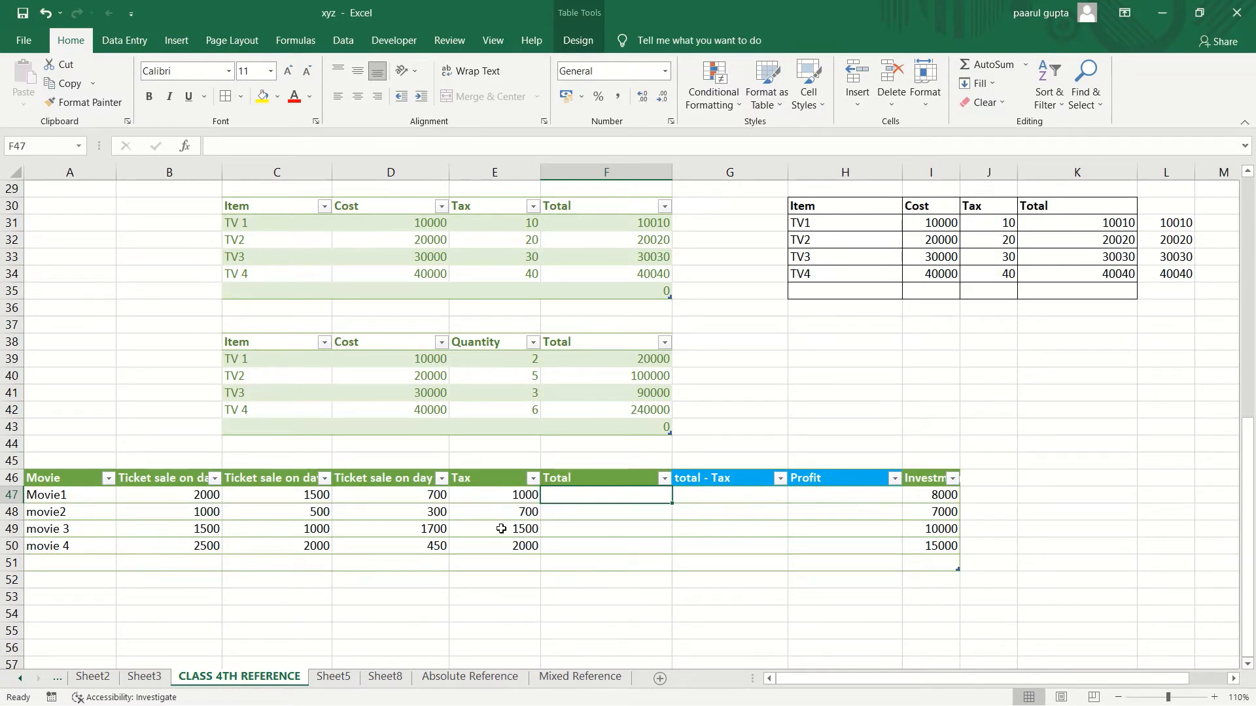
left_click(571, 521)
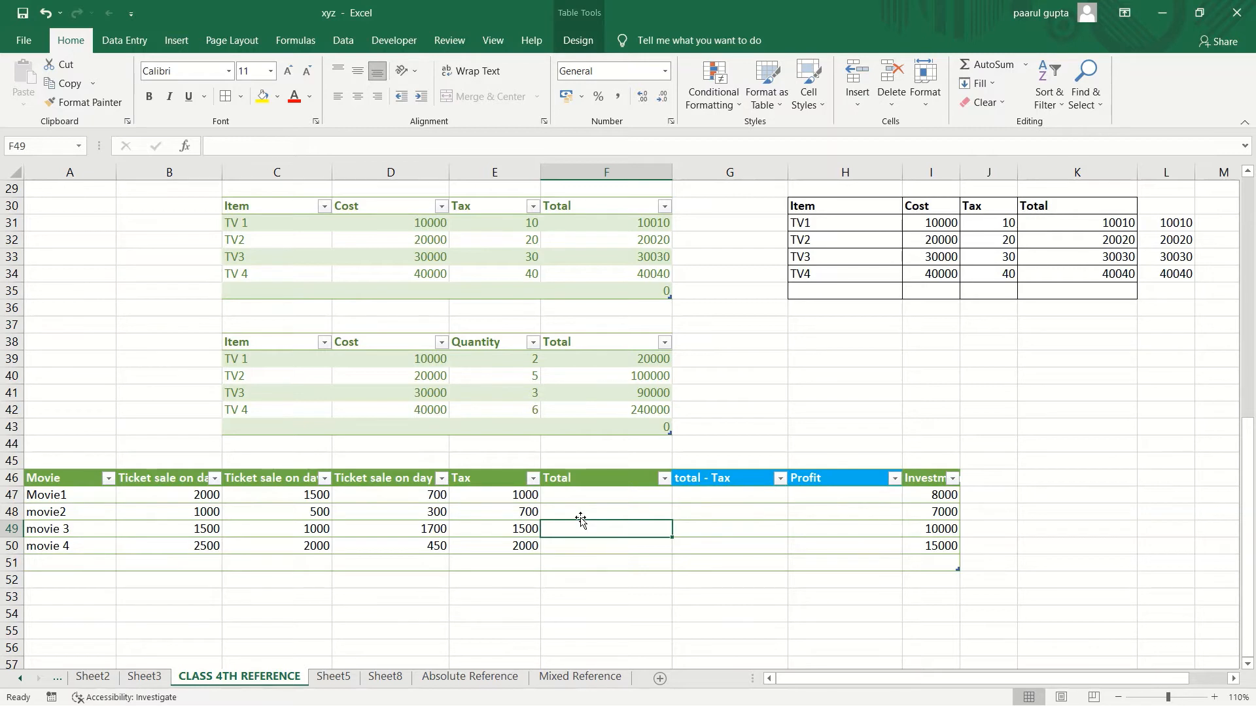
left_click(567, 497)
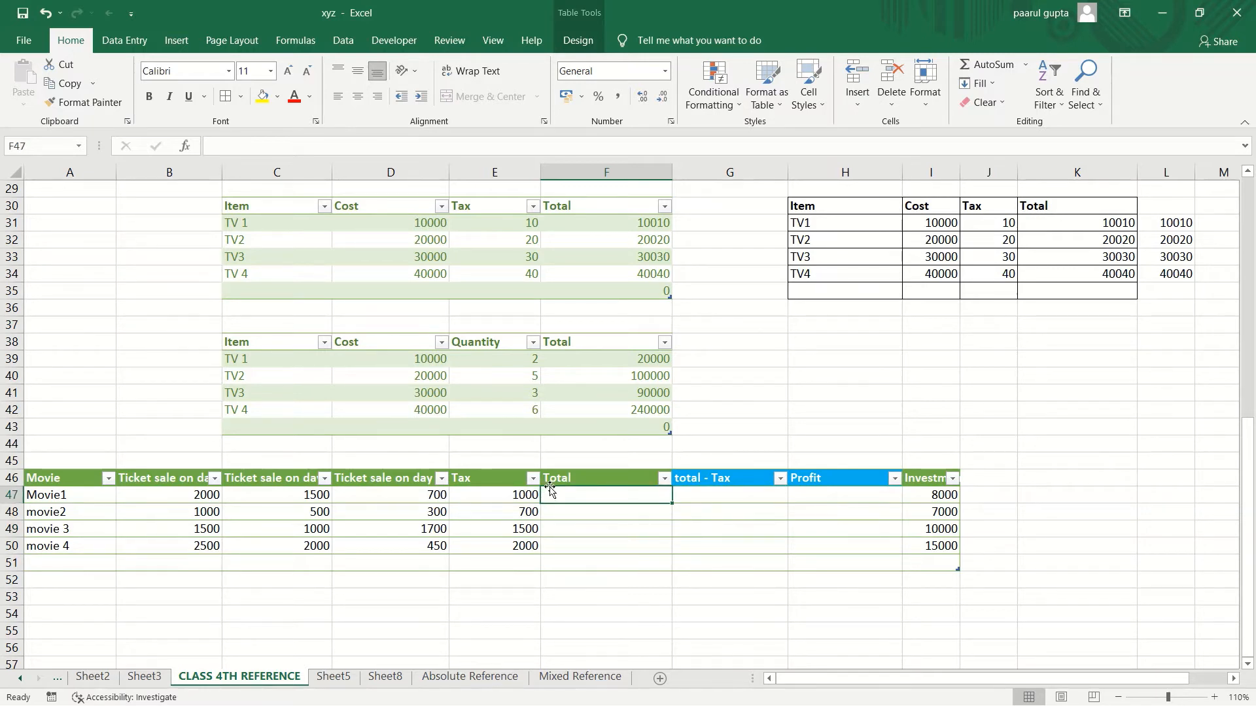
type("=")
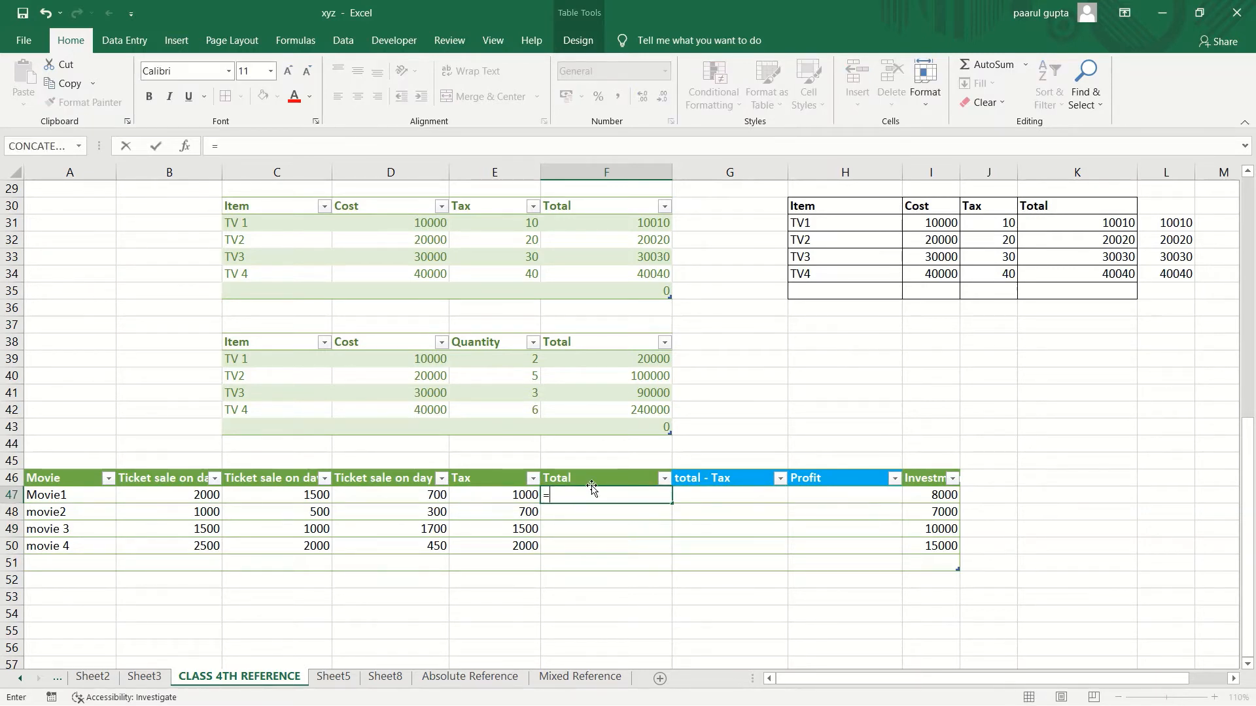
left_click(203, 494)
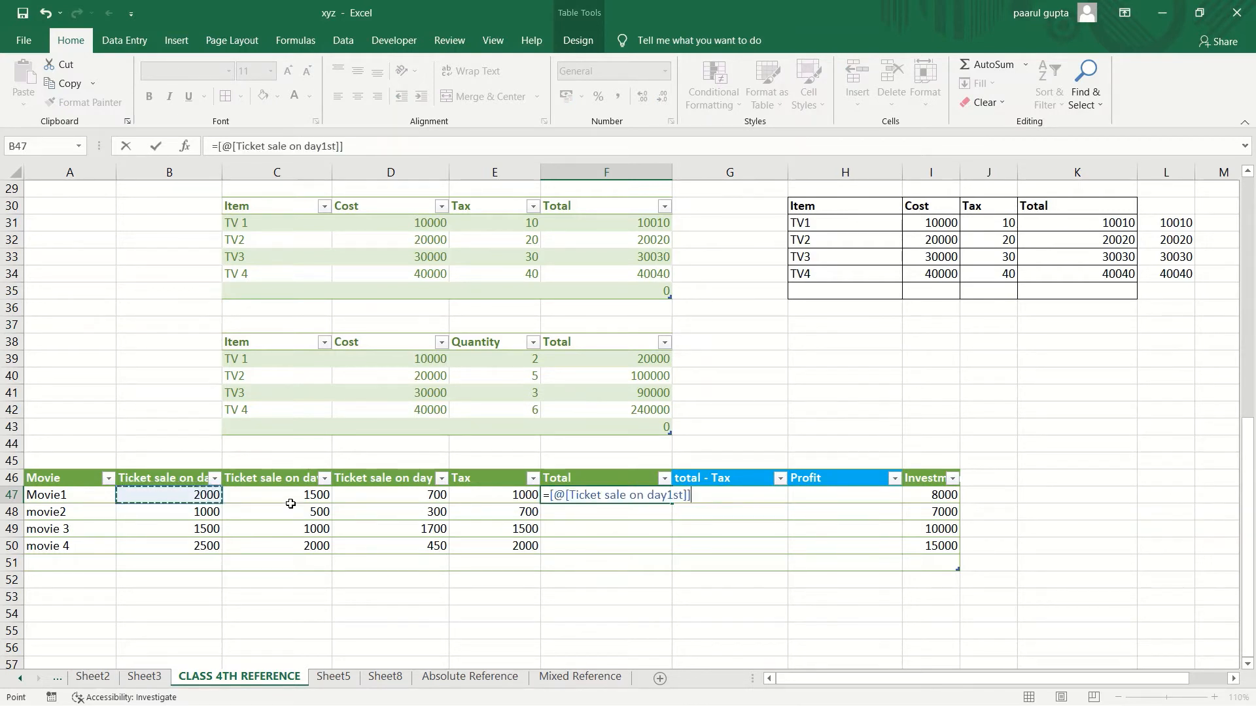
type("+")
left_click(312, 493)
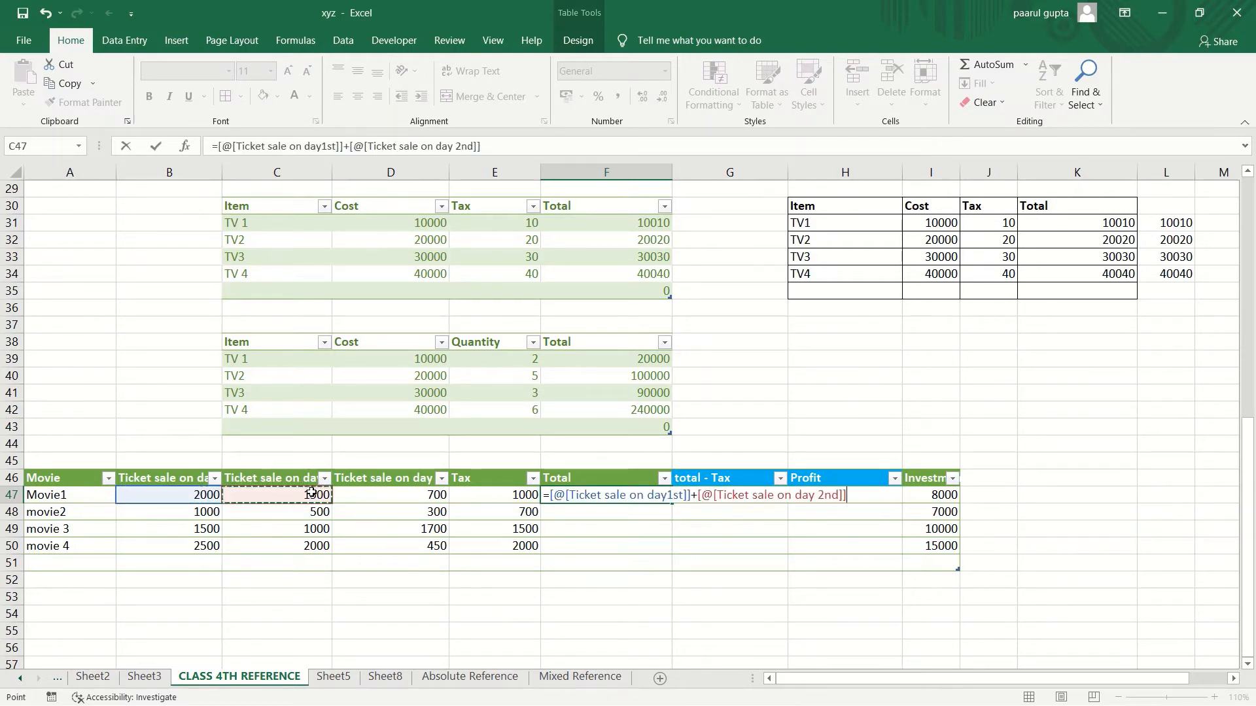
type("+")
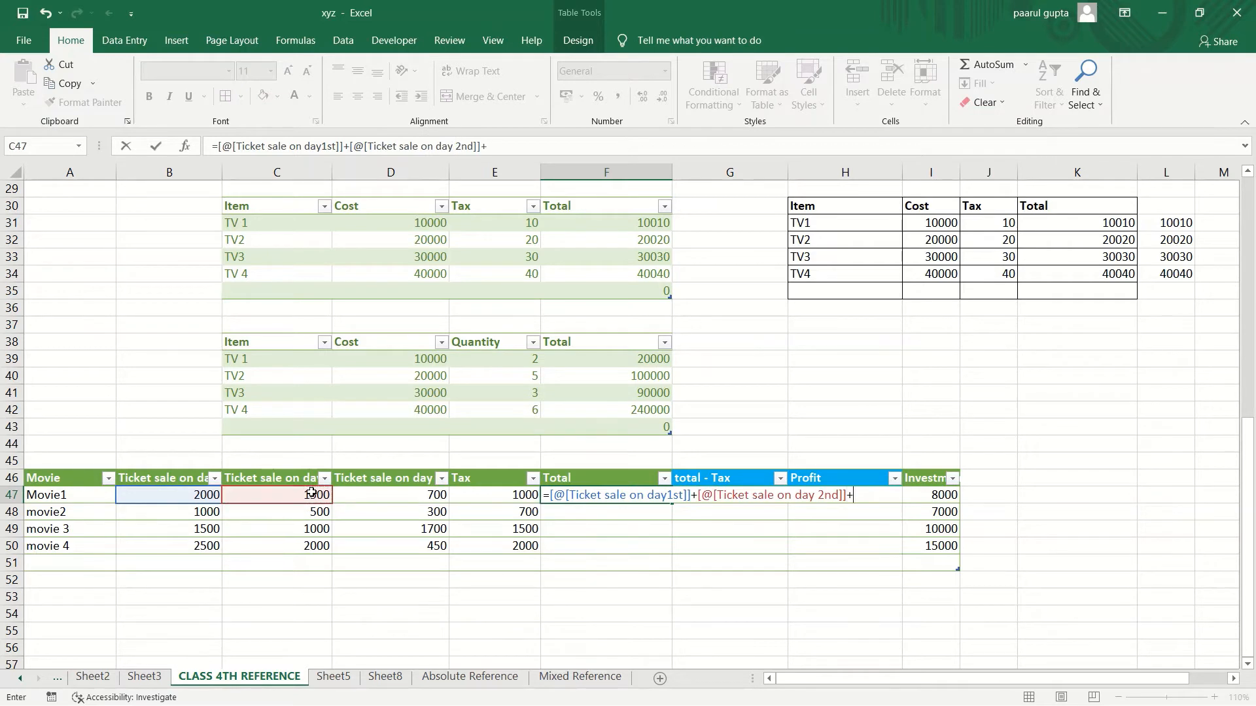
left_click(390, 495)
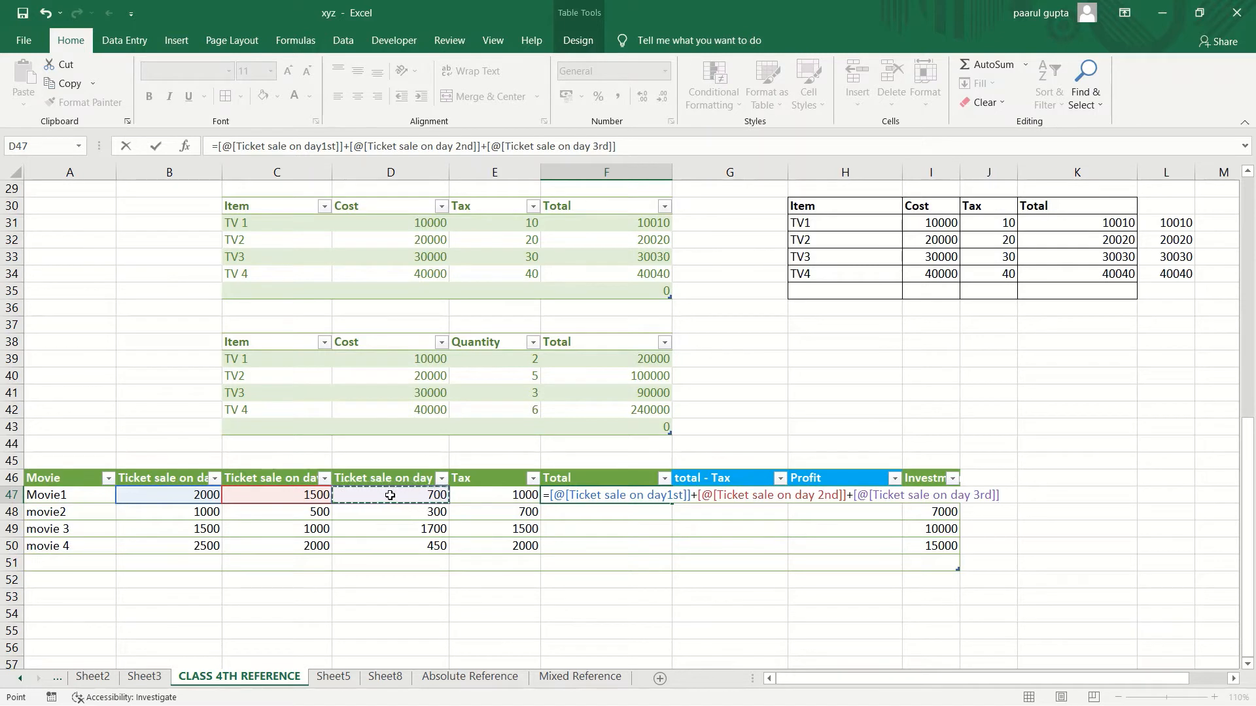
key("Return")
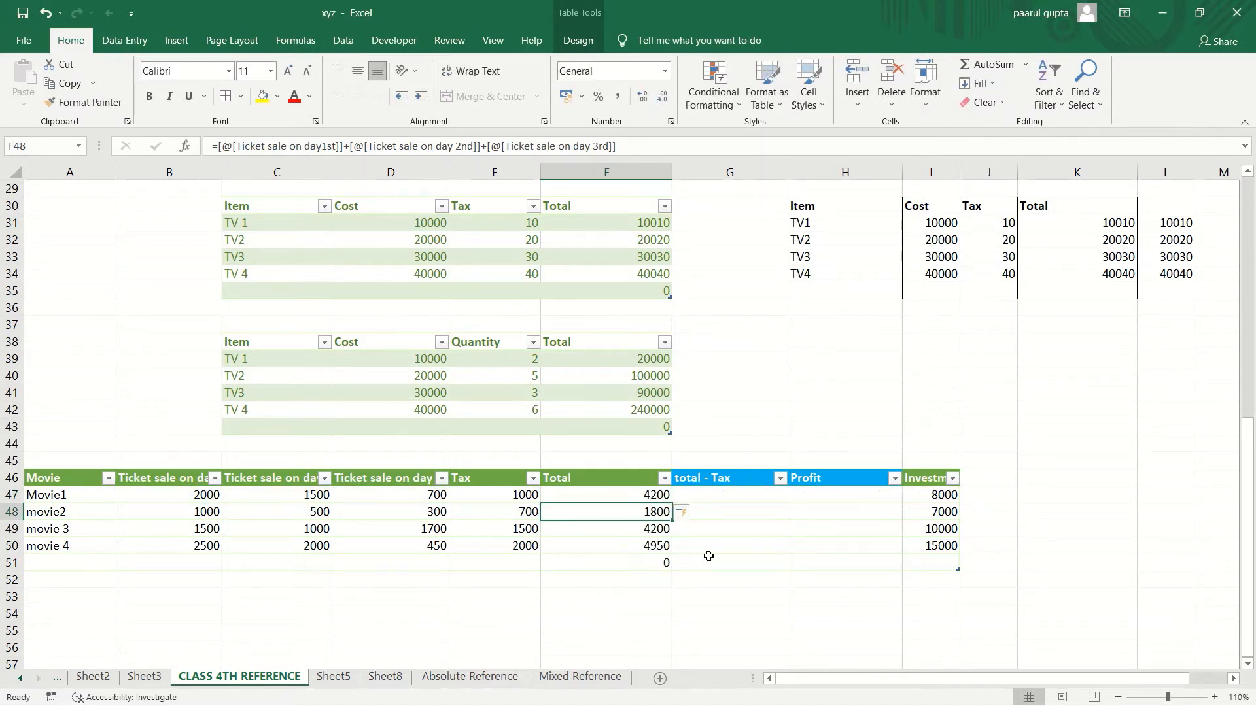
left_click(699, 497)
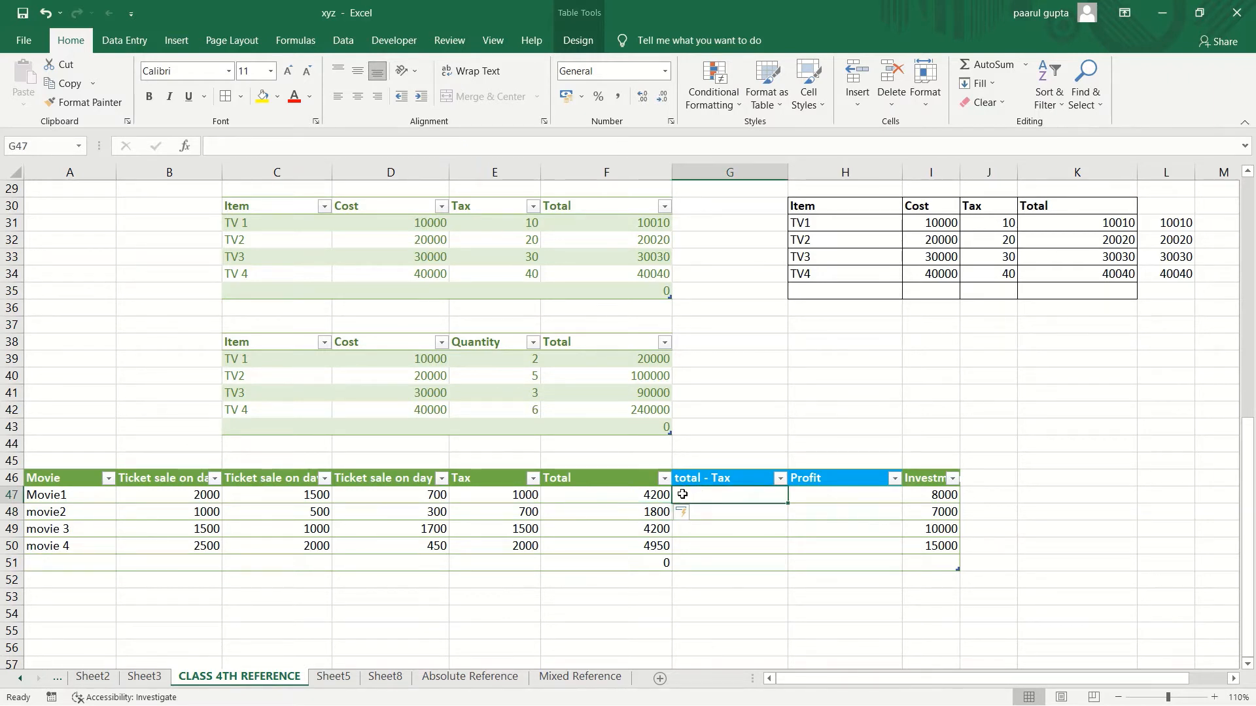
type("=")
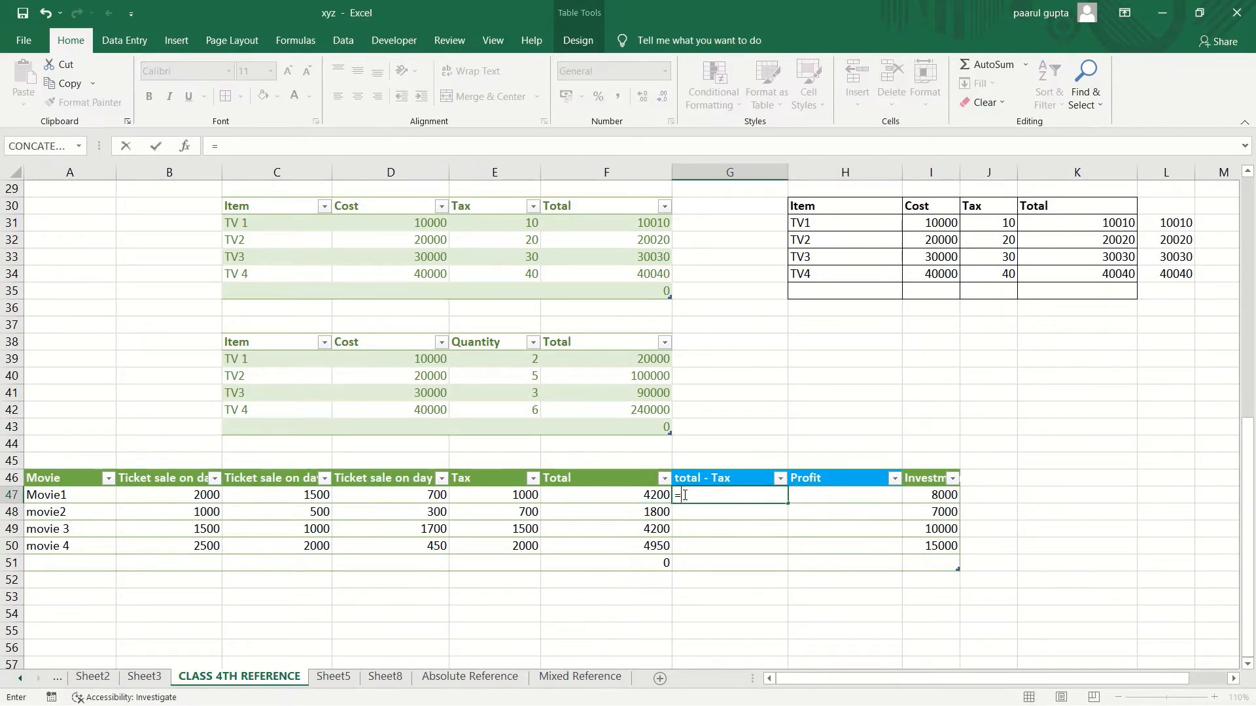
left_click(623, 509)
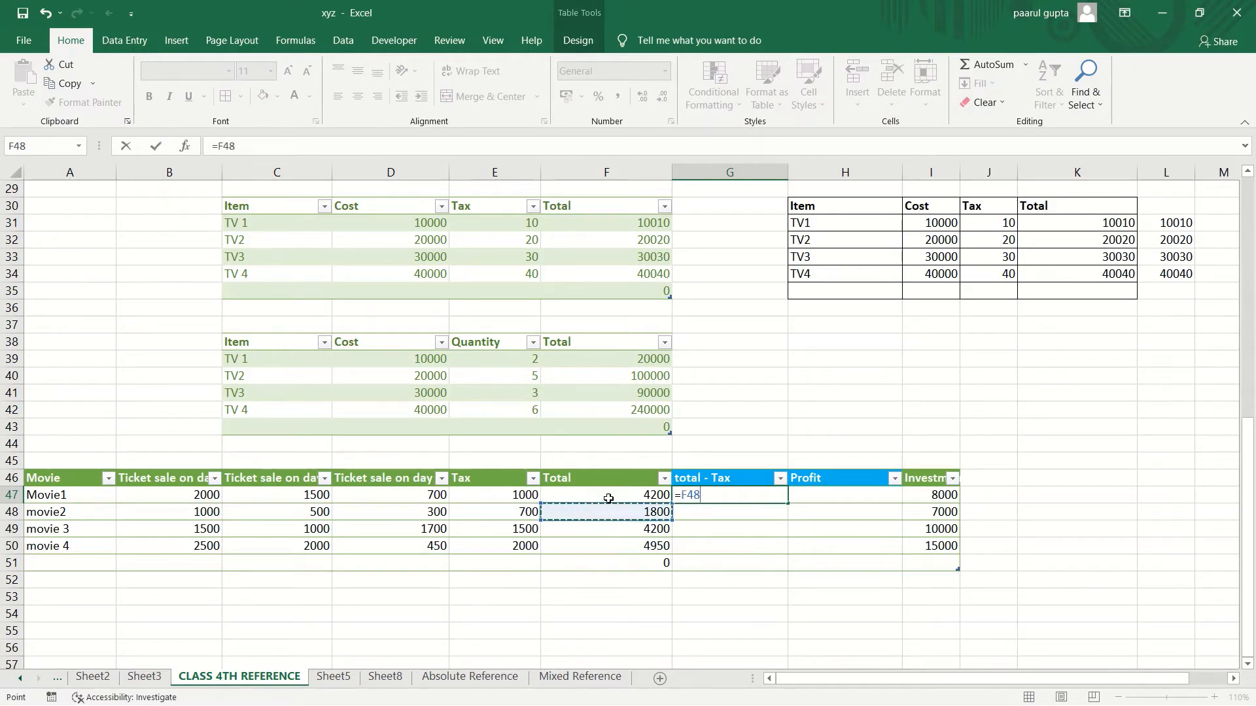
left_click(612, 497)
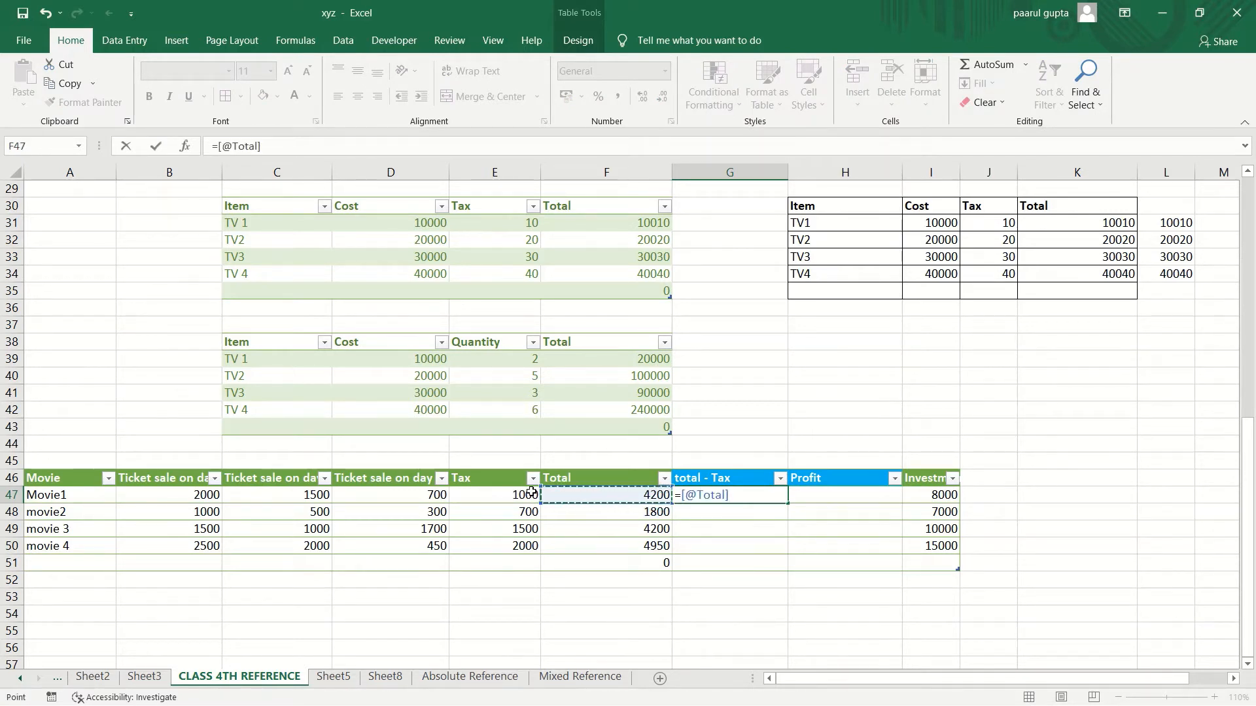
type("-")
left_click(479, 497)
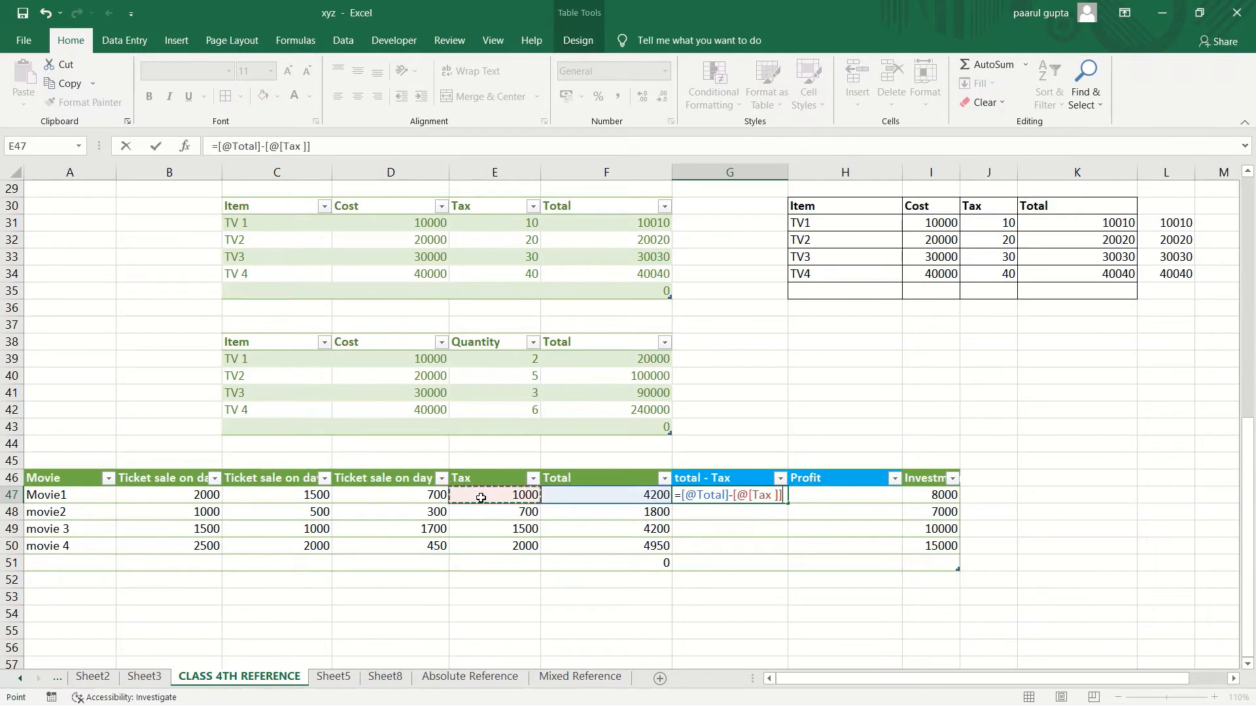
key("Return")
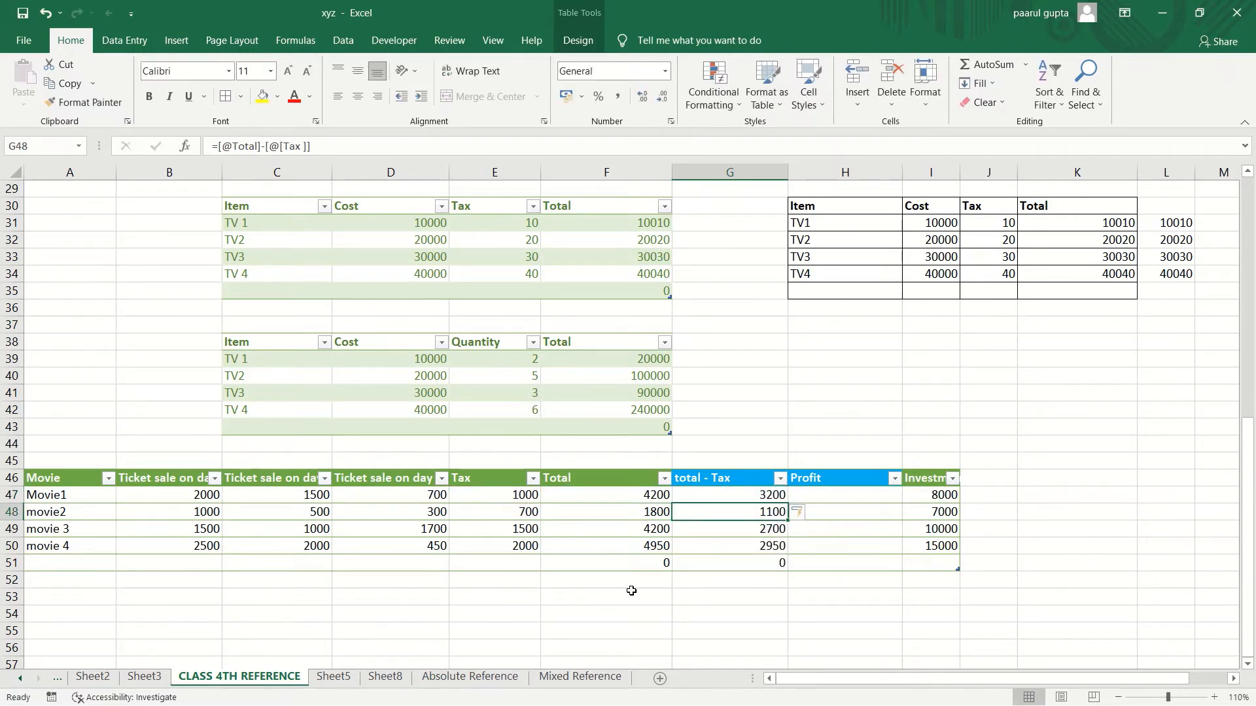
left_click(818, 497)
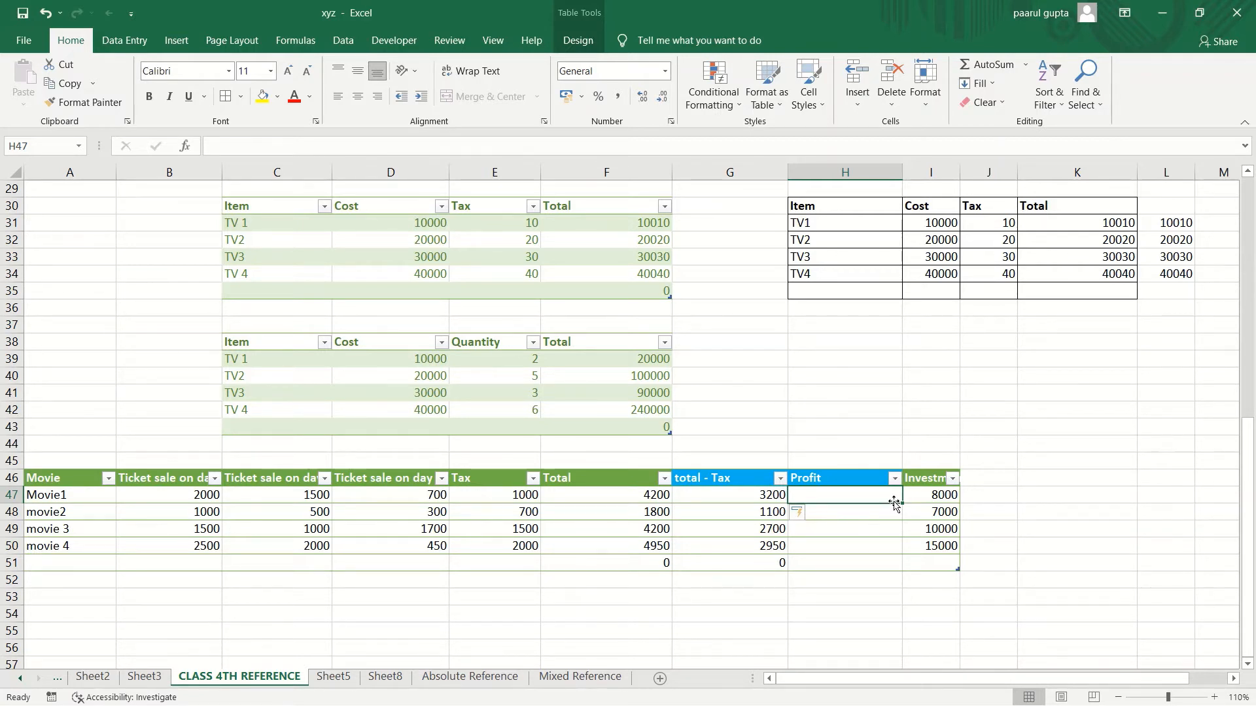
type("=")
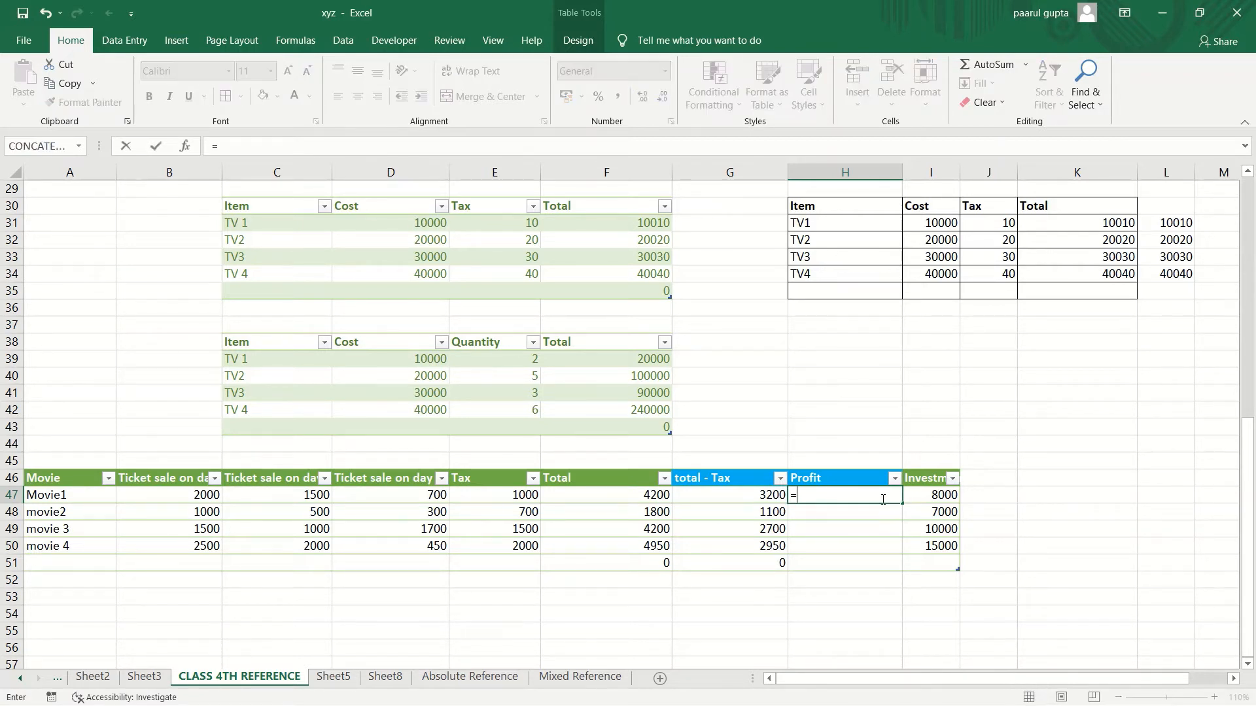
left_click(930, 491)
type("-")
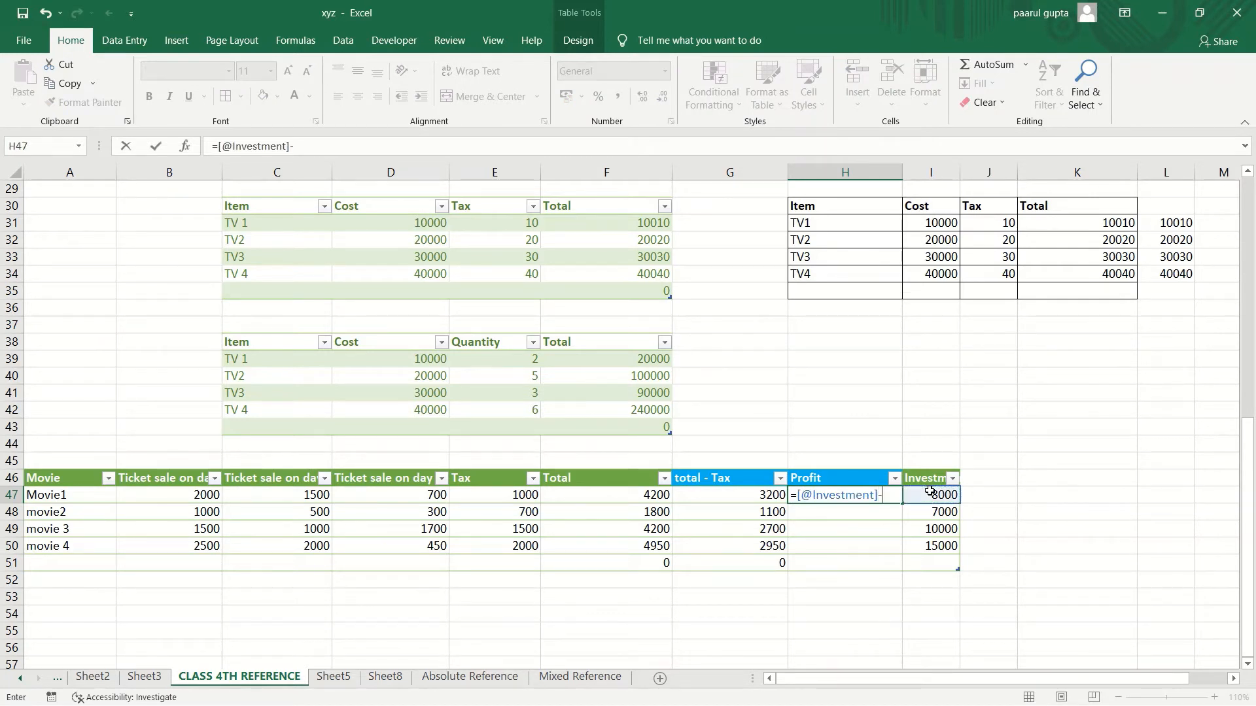
left_click(758, 495)
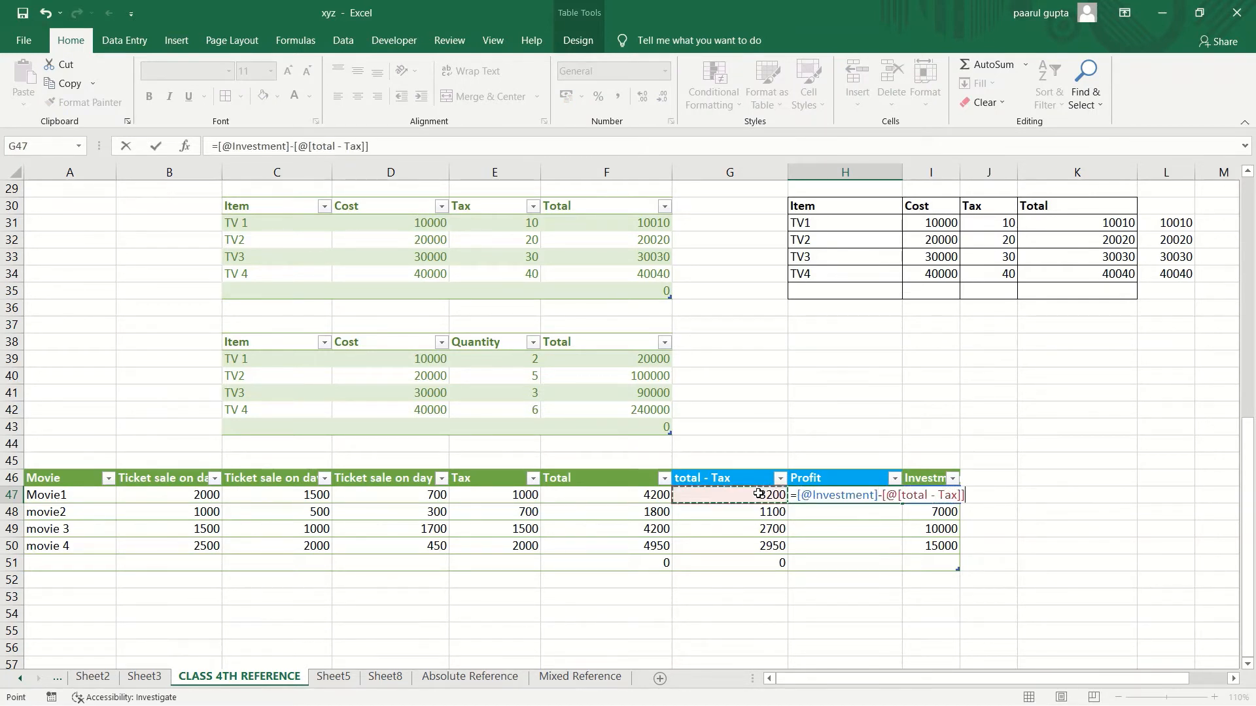
key("Return")
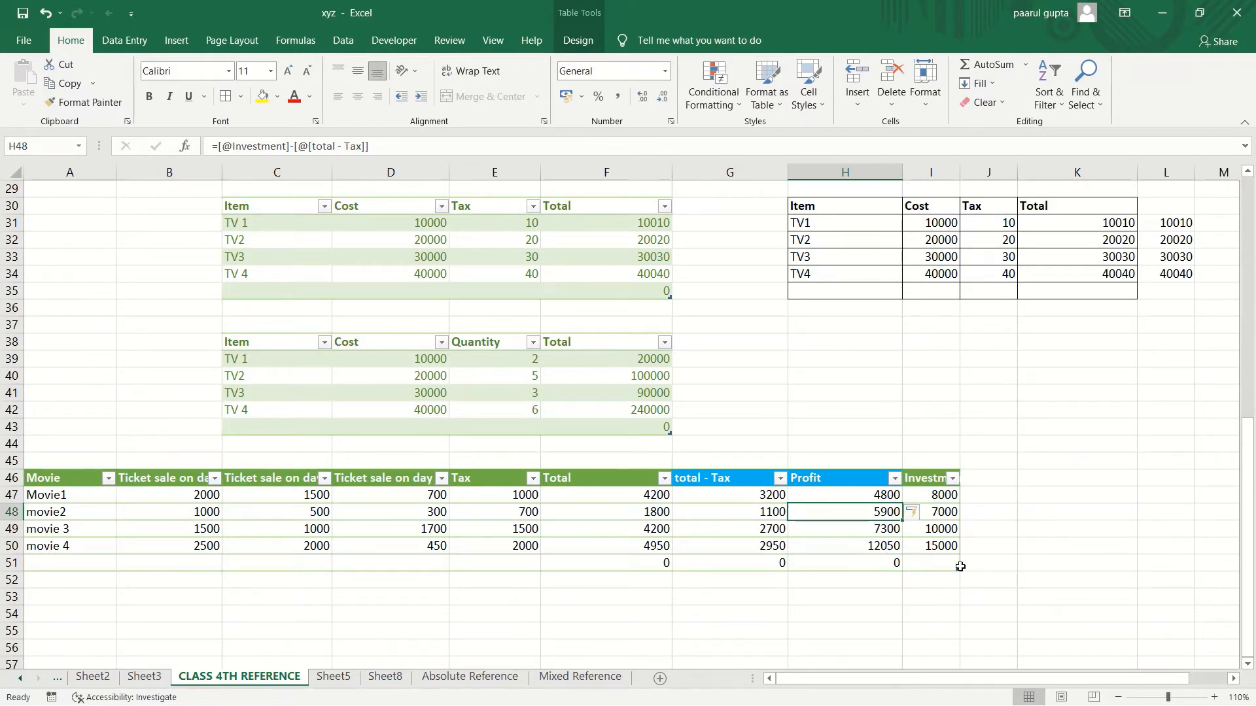
Step: Review the total - Tax formula in G47 of the movie table
left_click(760, 517)
double_click(746, 497)
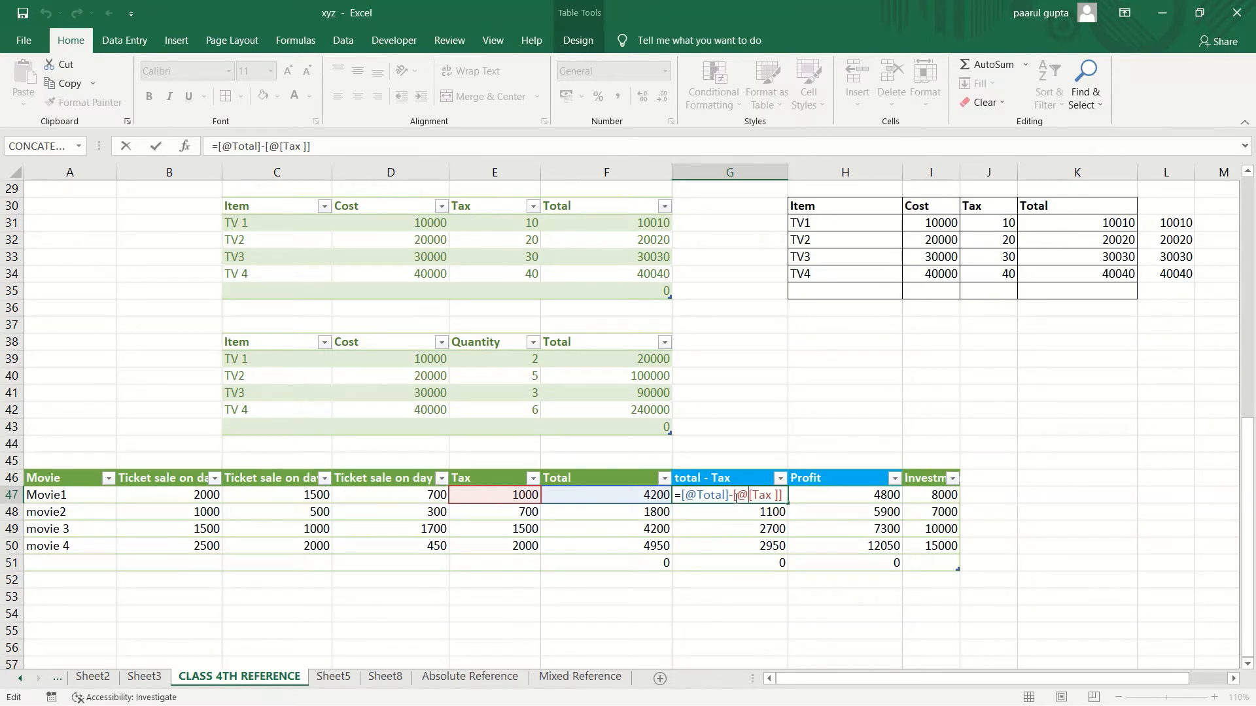
left_click(725, 595)
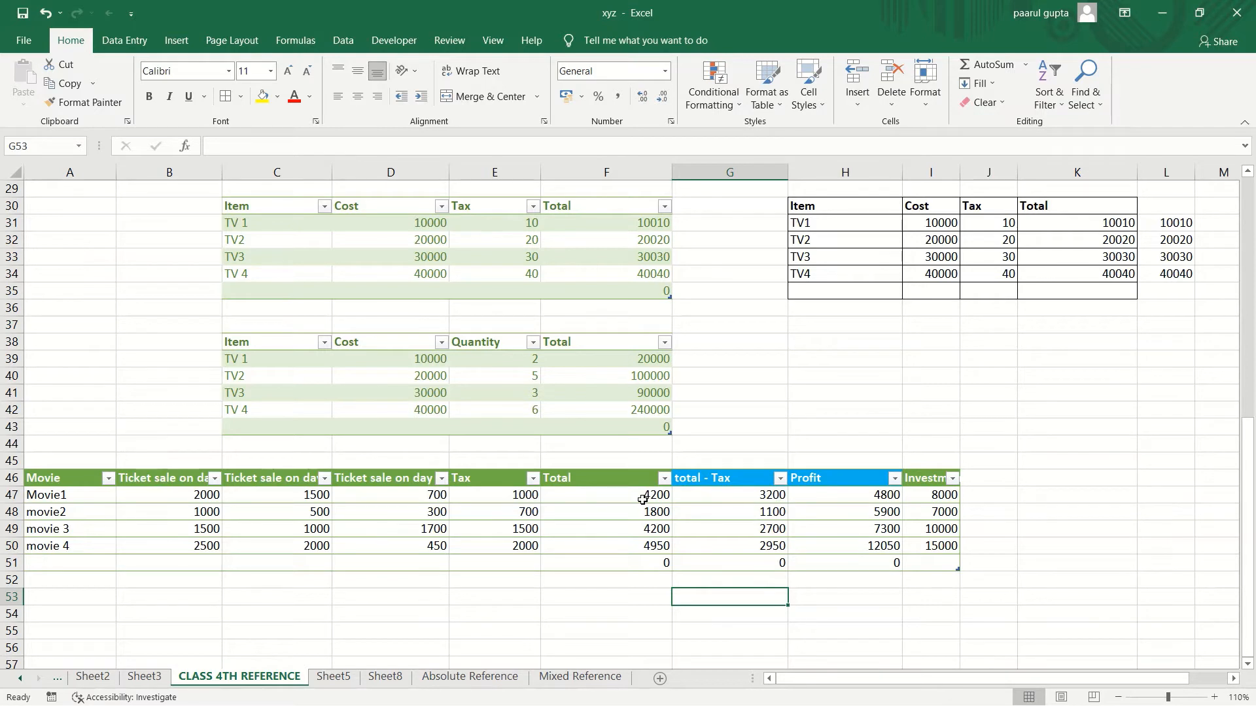
Step: Set Movie1's day 3rd ticket sale in D47 to 900
double_click(415, 497)
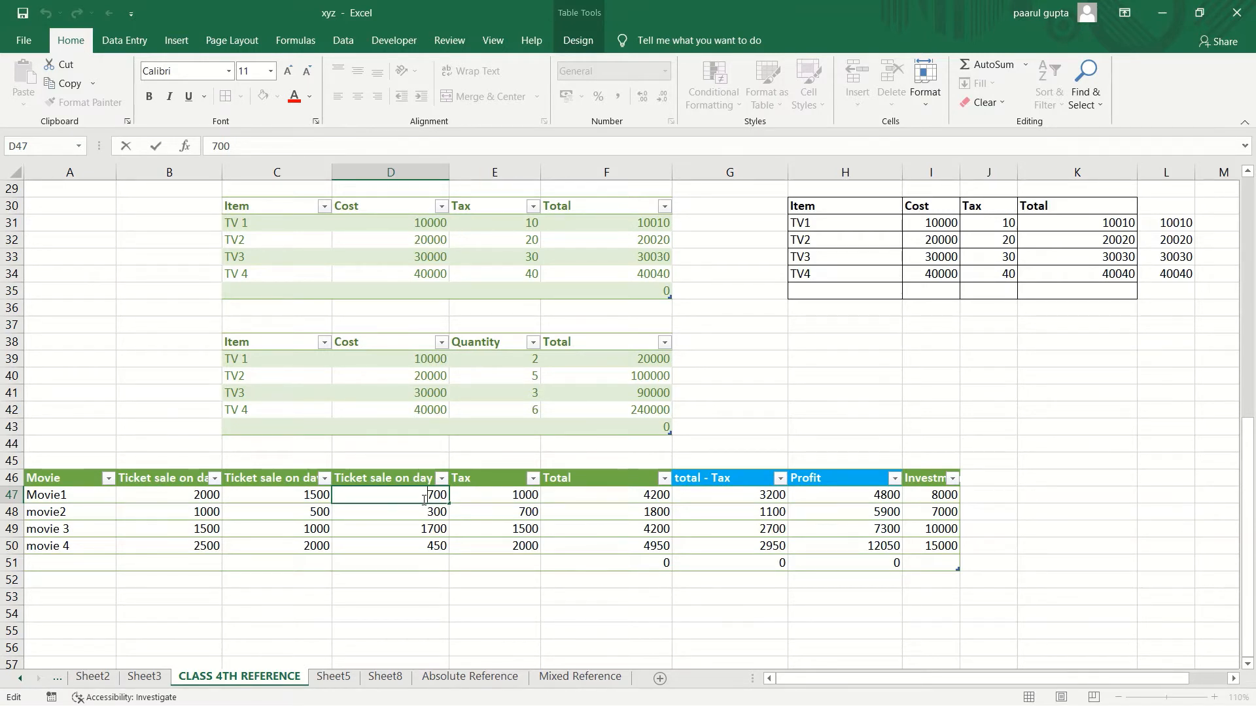
key("Delete")
type("9")
key("Return")
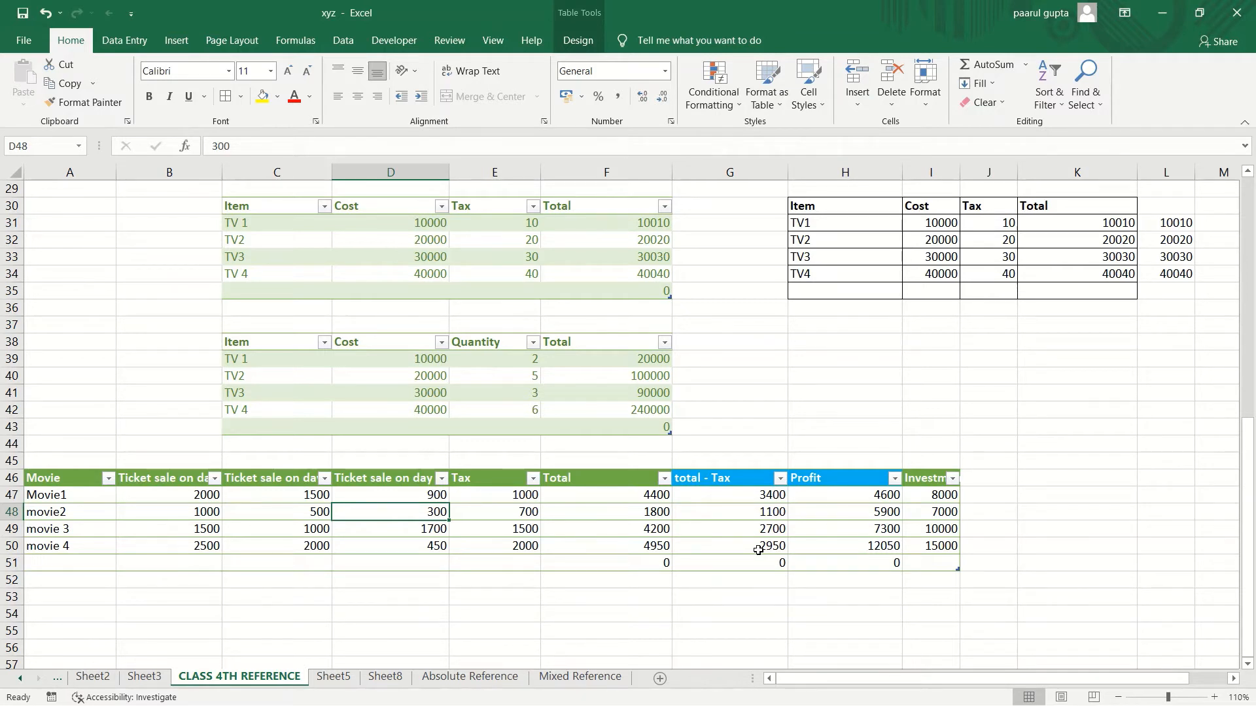
Step: Examine the cell-reference formula for TV3's total in K33 of the plain range
left_click(850, 396)
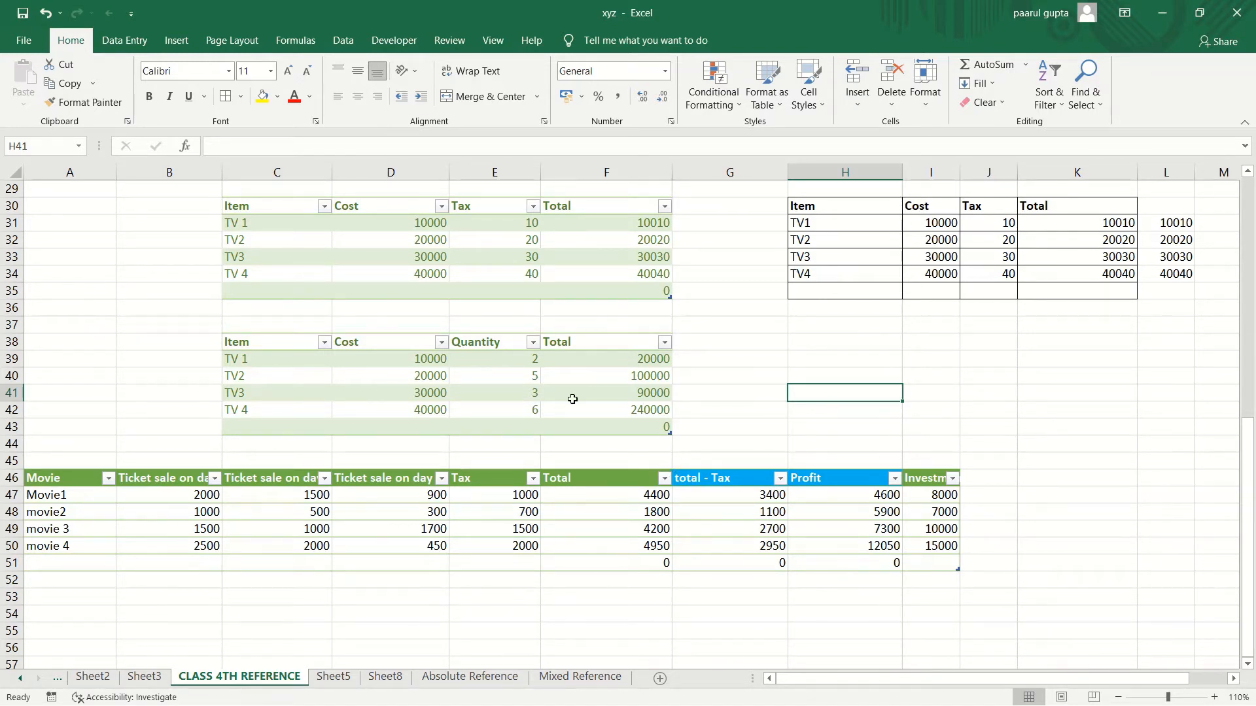
double_click(1103, 258)
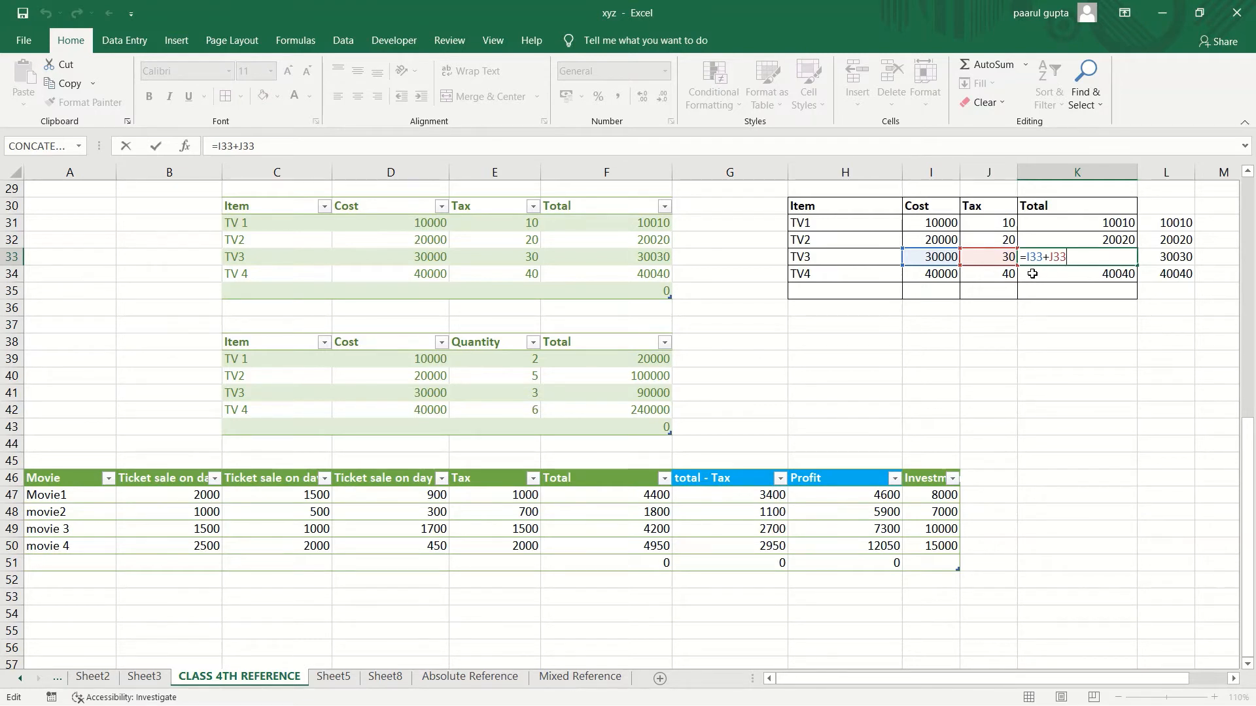
left_click(1071, 328)
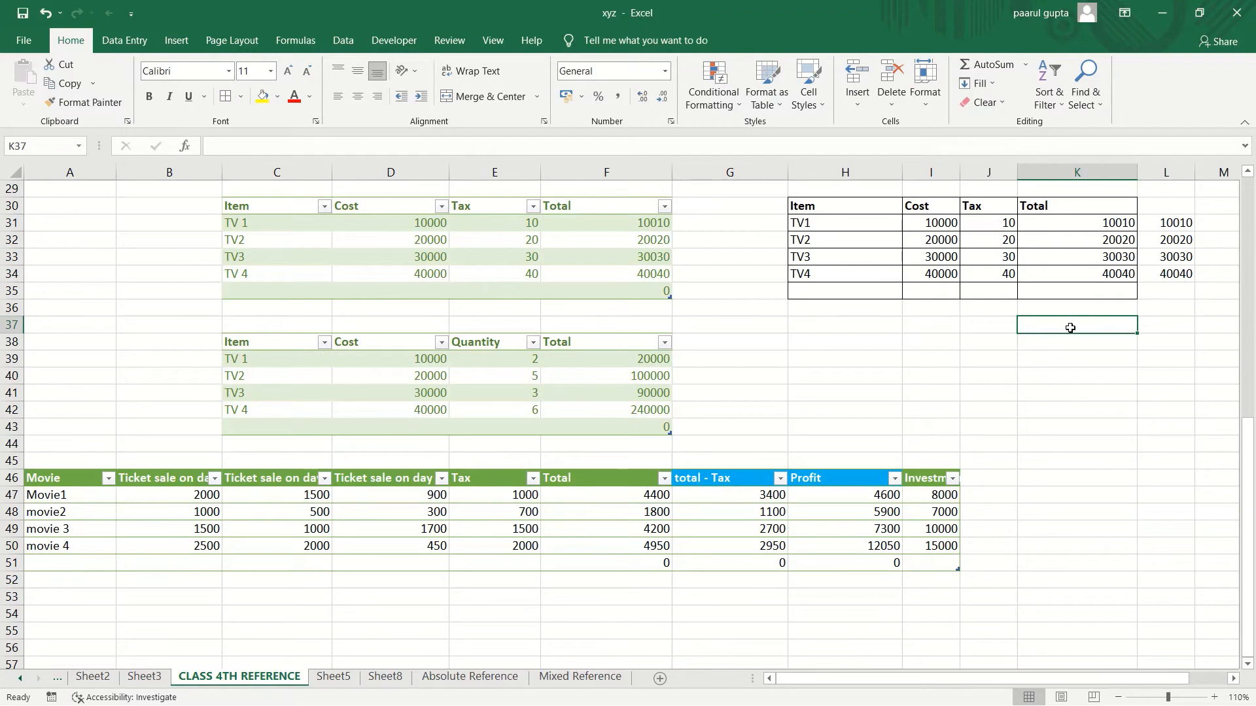
Step: On the Absolute Reference sheet, multiply the first number by the header value by entering =A7*B6 in B7
left_click(476, 679)
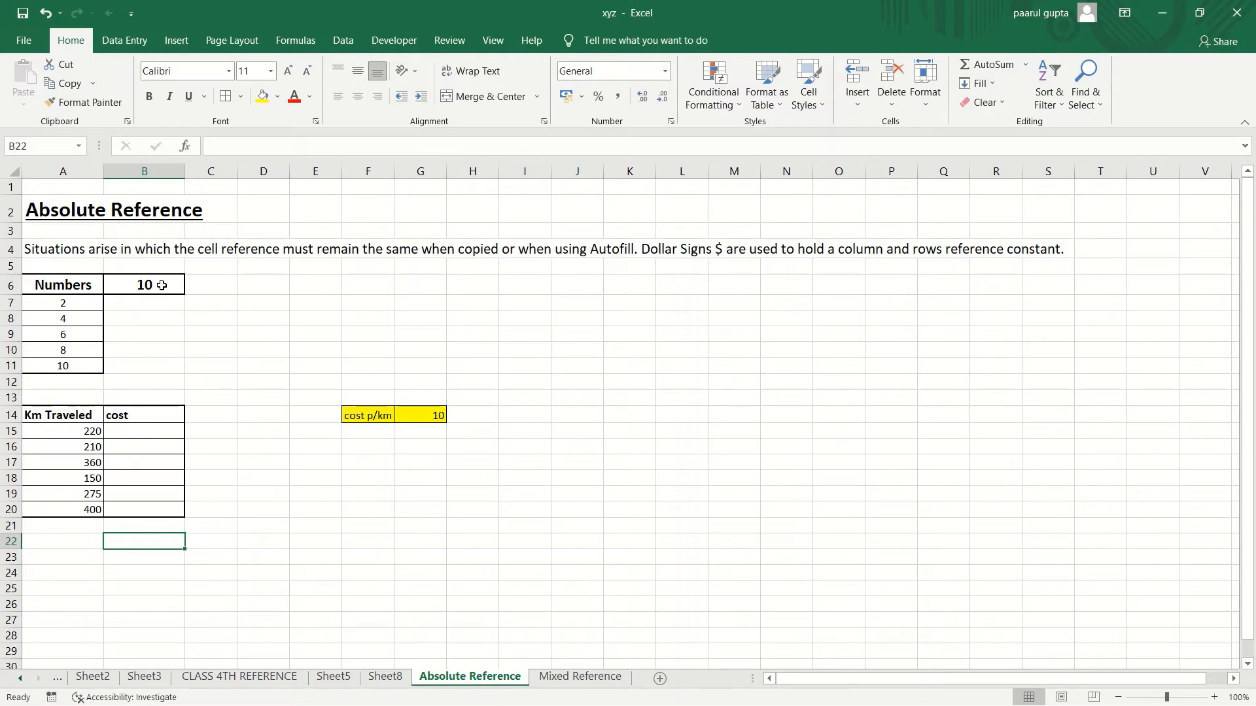
left_click(168, 283)
left_click(82, 283)
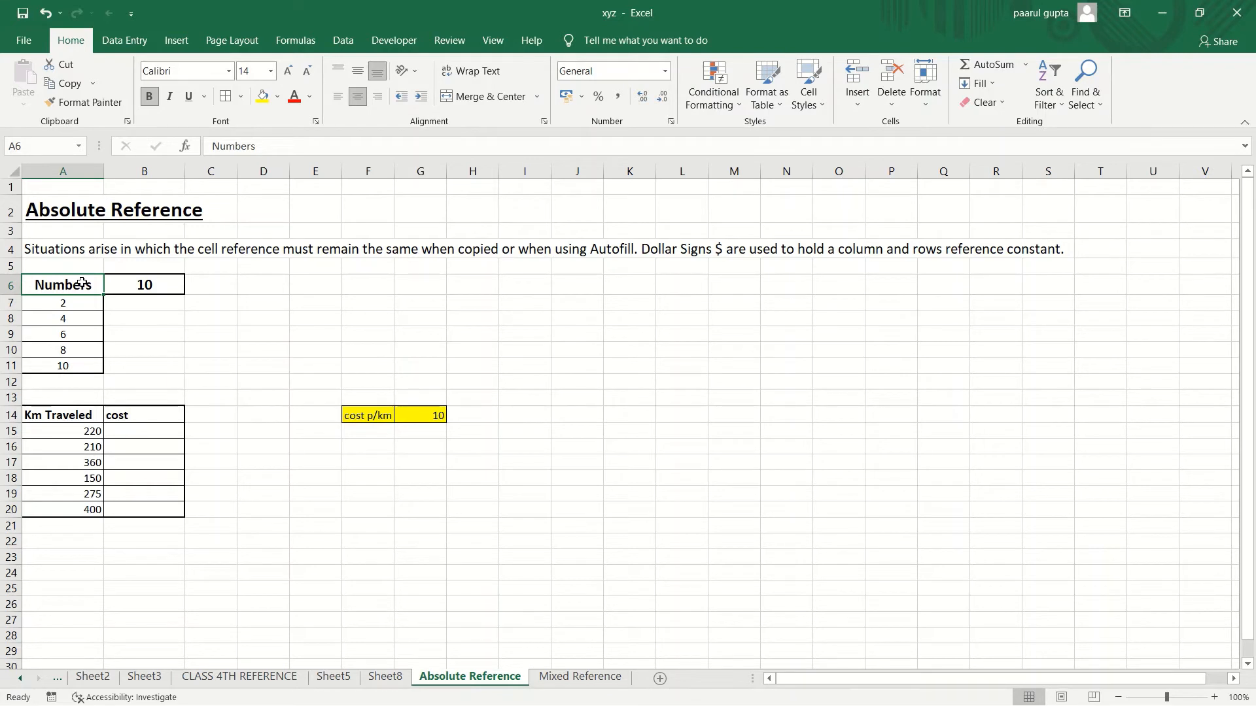
left_click(151, 283)
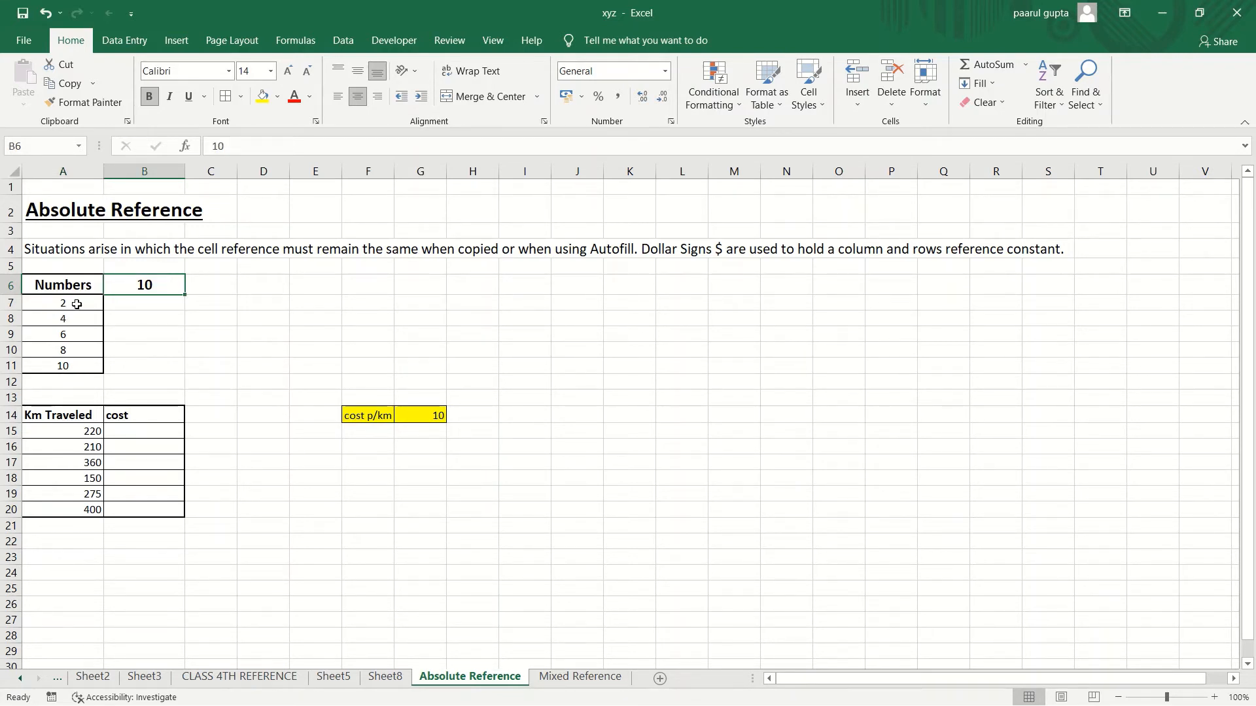
left_click(141, 304)
type("=")
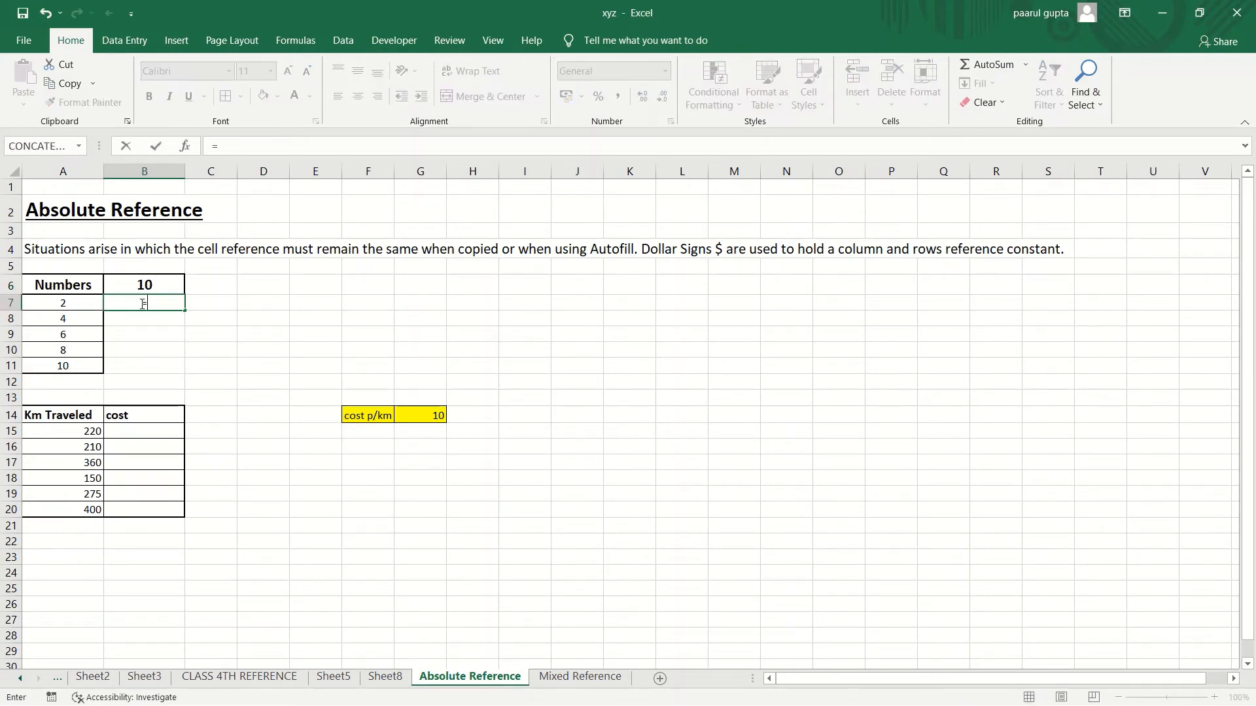
left_click(45, 305)
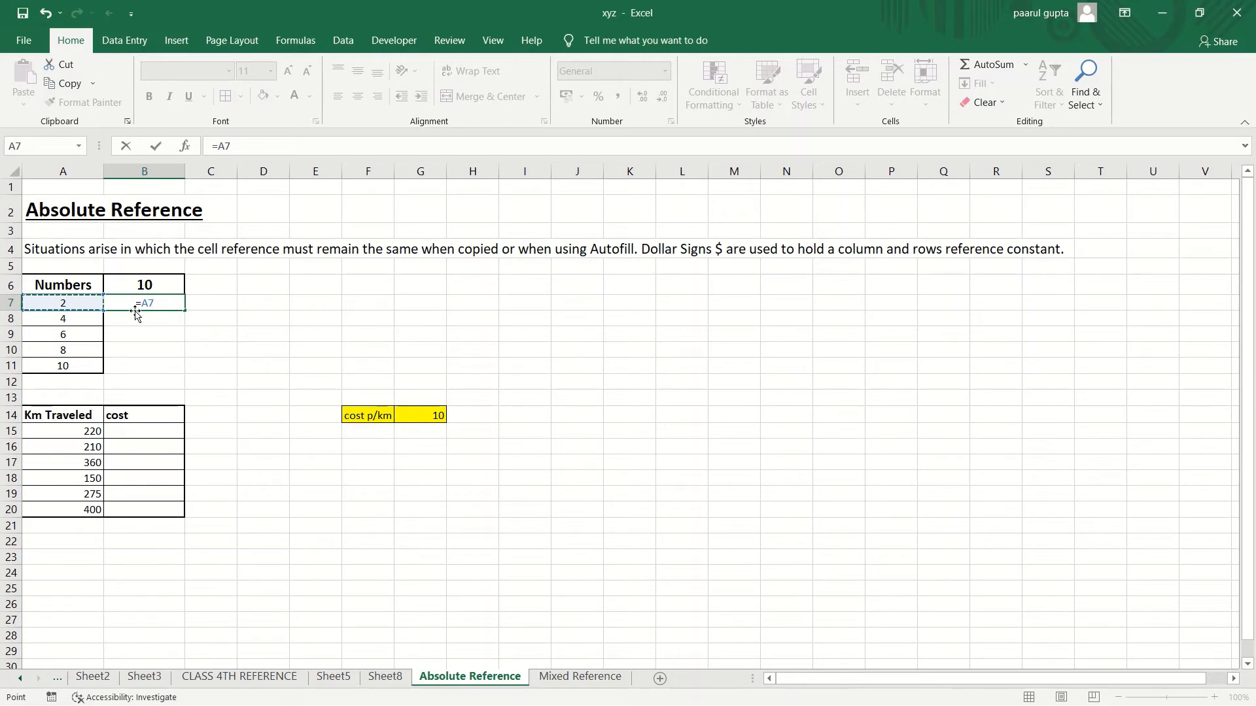
type("*")
left_click(158, 284)
key("Return")
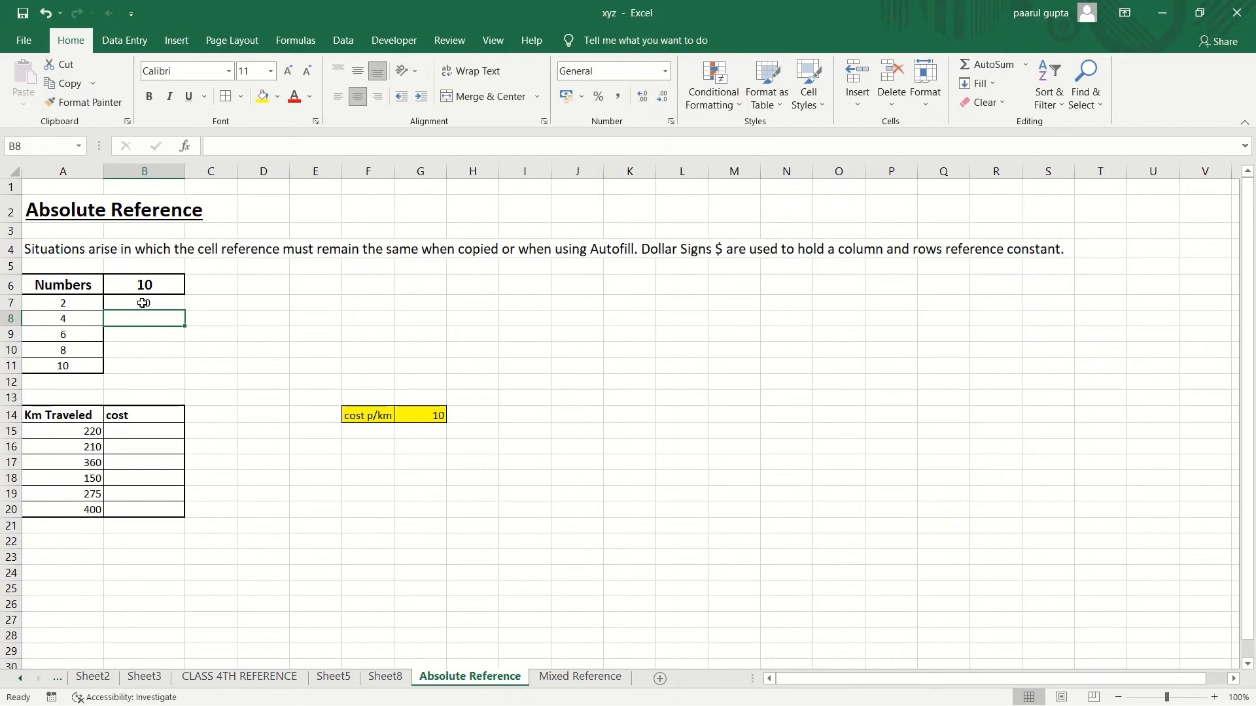
Step: Copy the B7 formula into cells B8 through B11 beside the remaining numbers
left_click(144, 302)
key("ctrl+c")
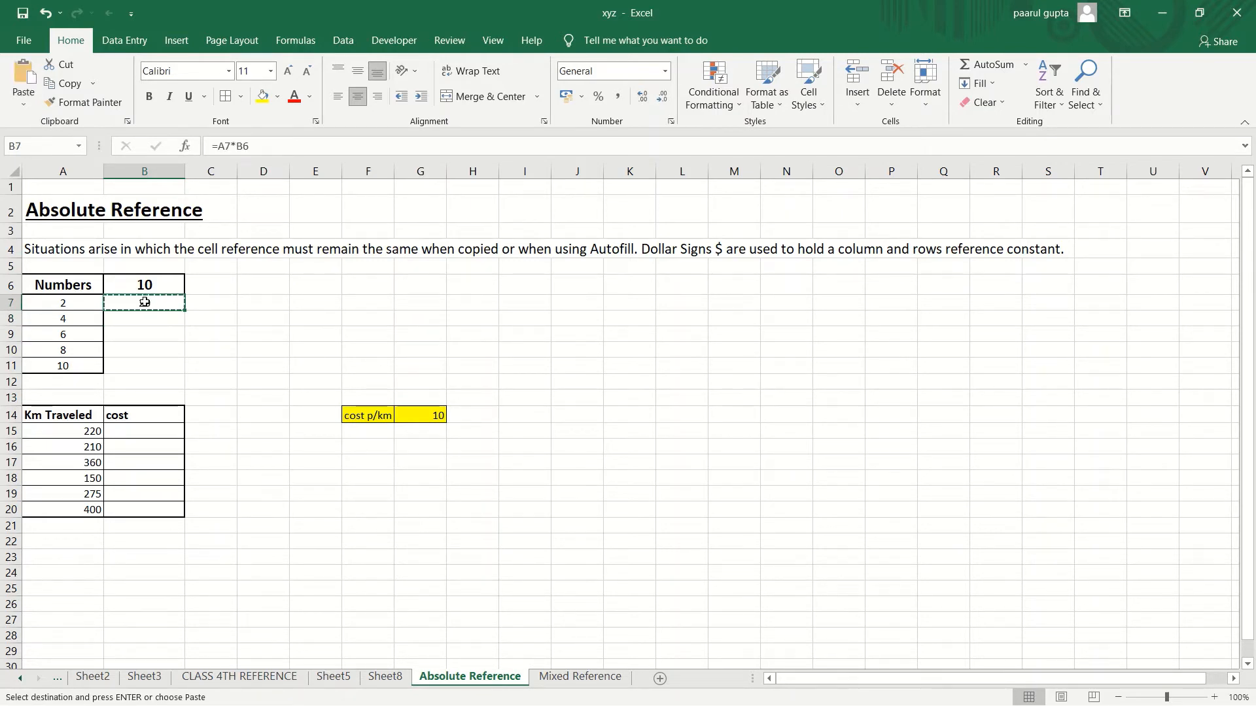
left_click(150, 314)
key("ctrl+v")
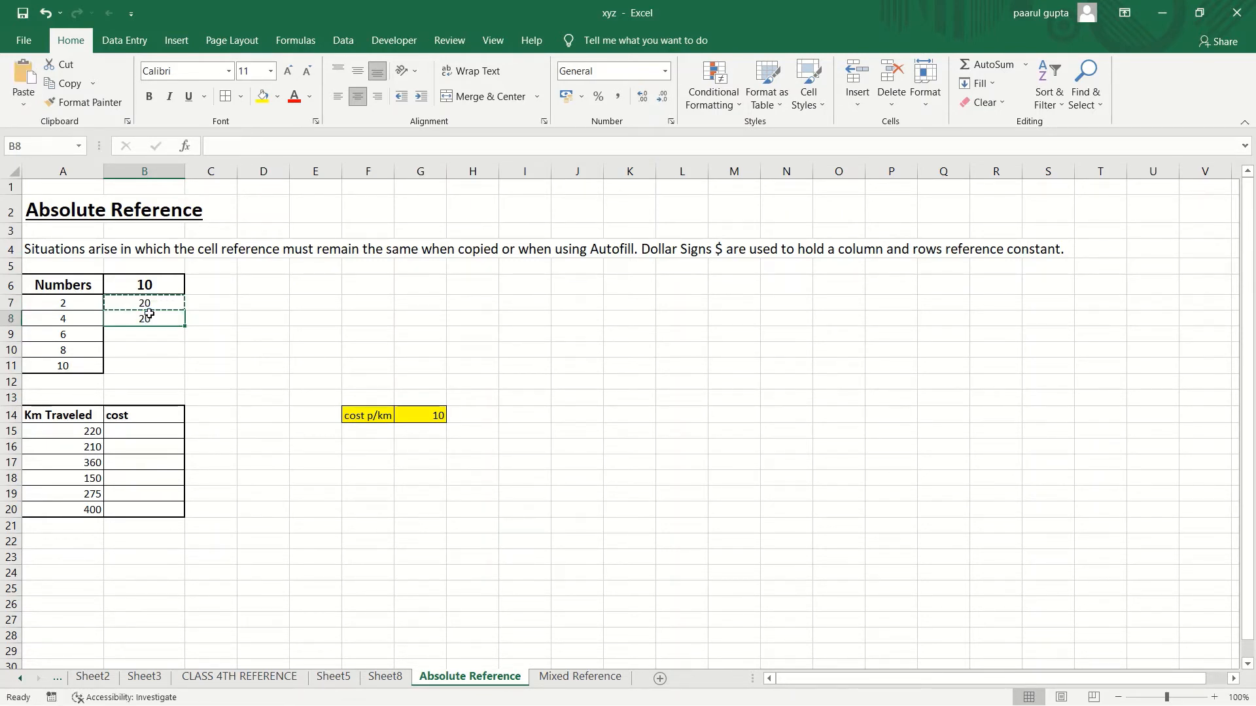
left_click(143, 337)
key("ctrl+v")
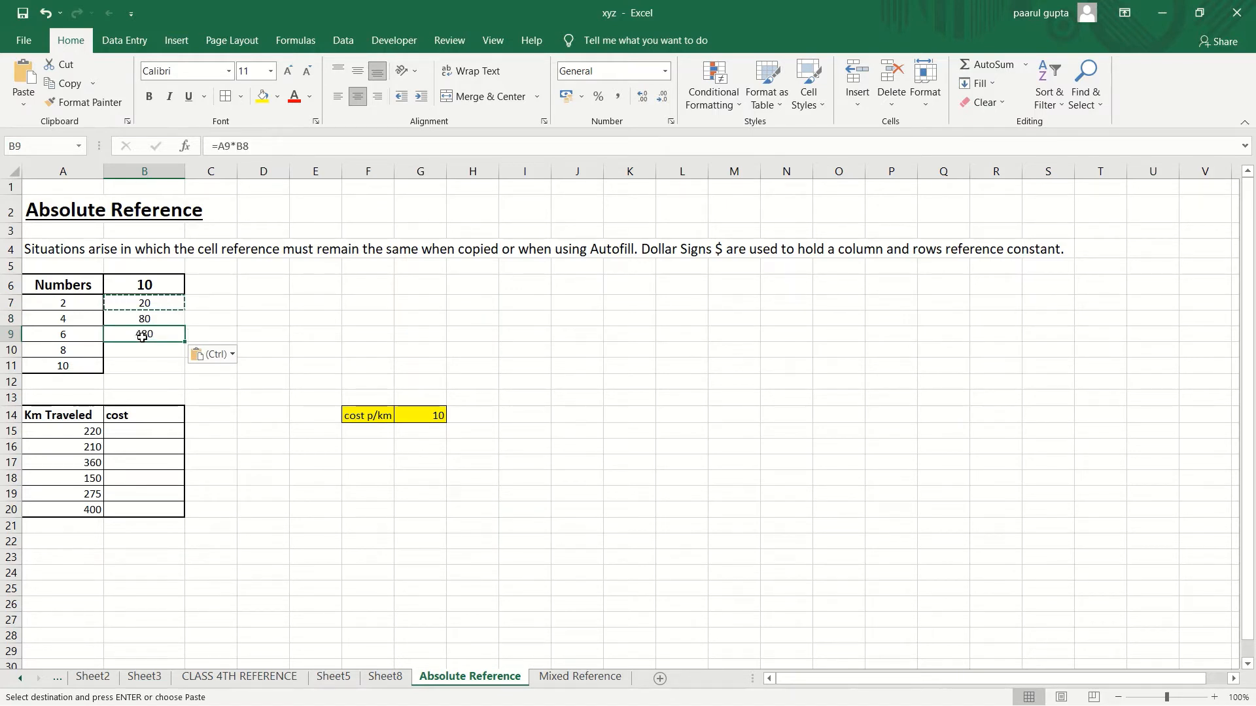
left_click(146, 352)
key("ctrl+v")
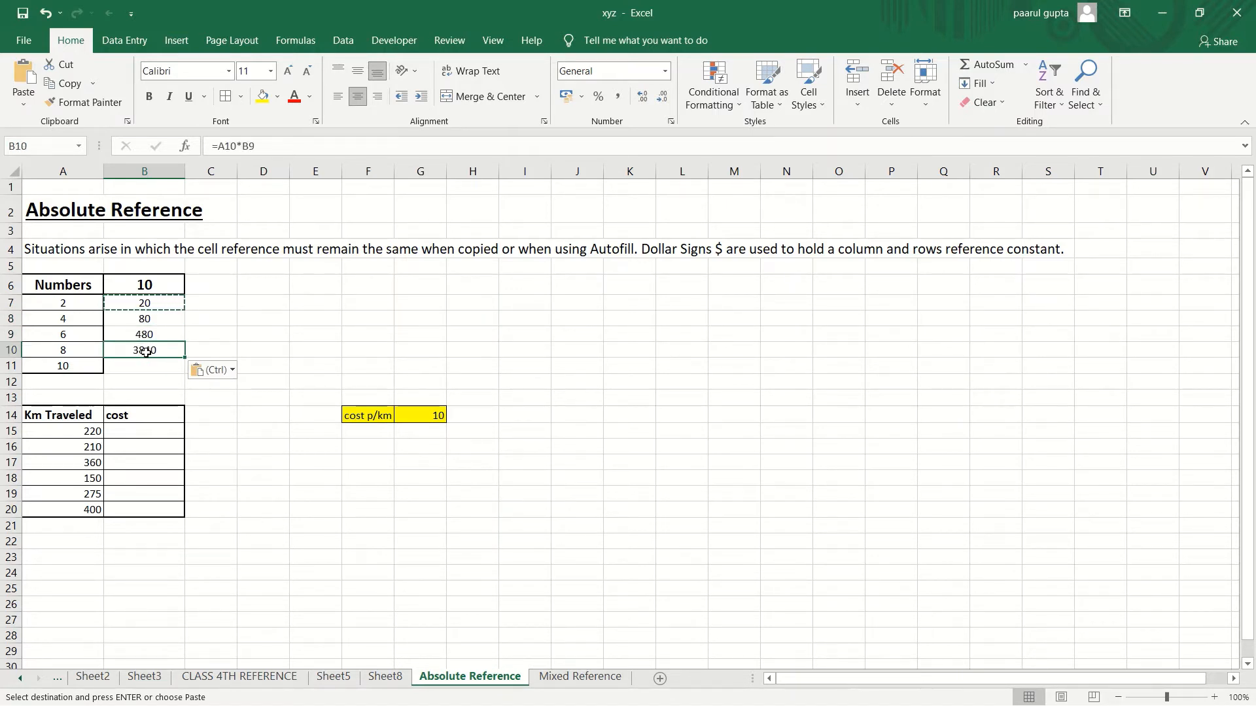
key("Down")
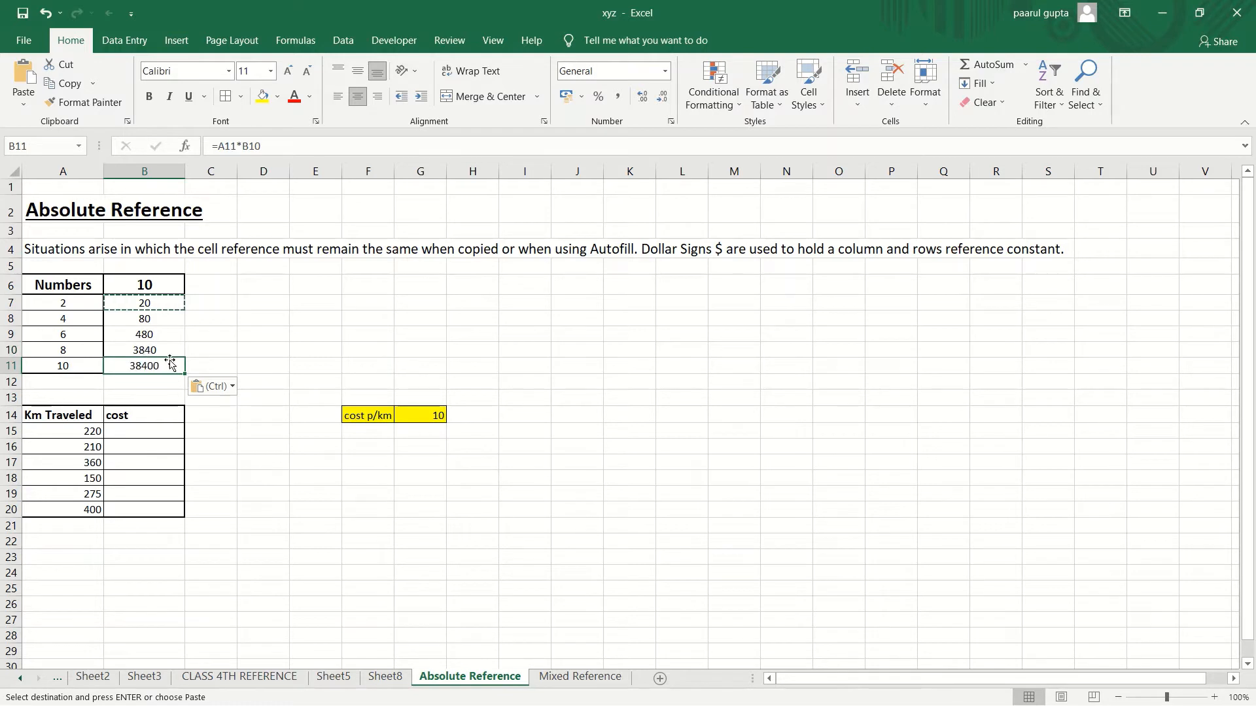
left_click(282, 340)
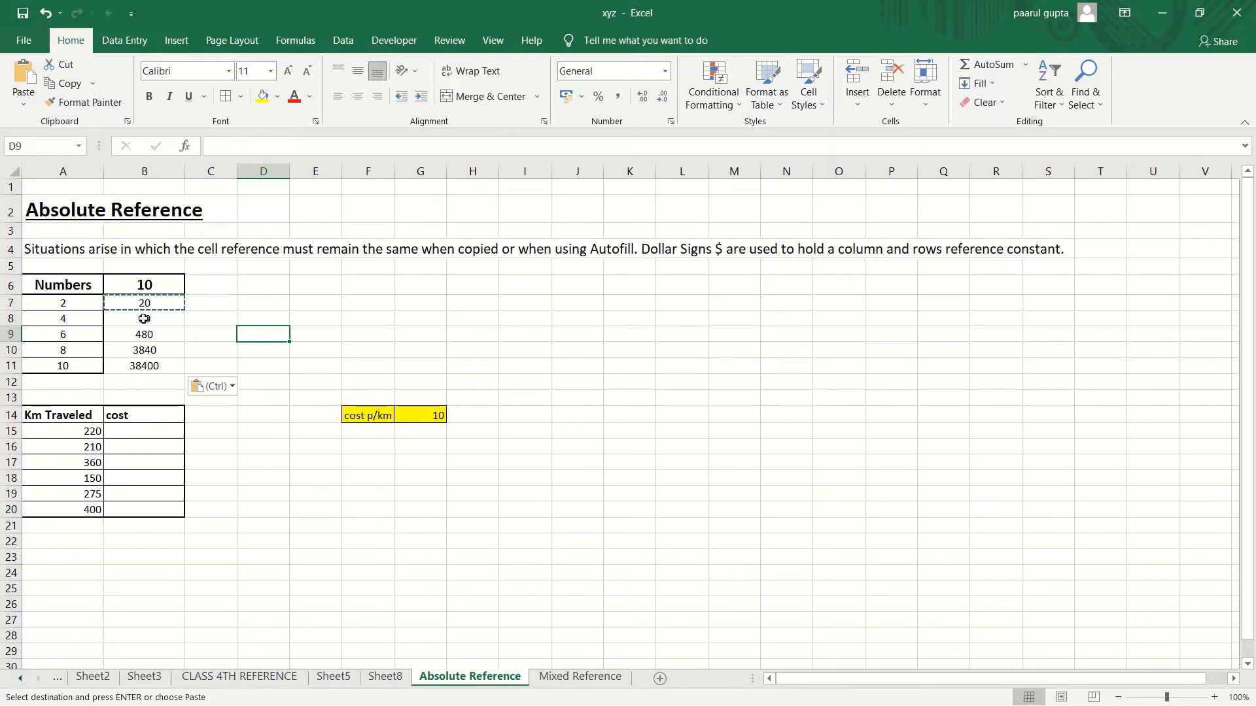
Step: Compare which cells the formulas in B7 and B8 refer to
left_click(170, 308)
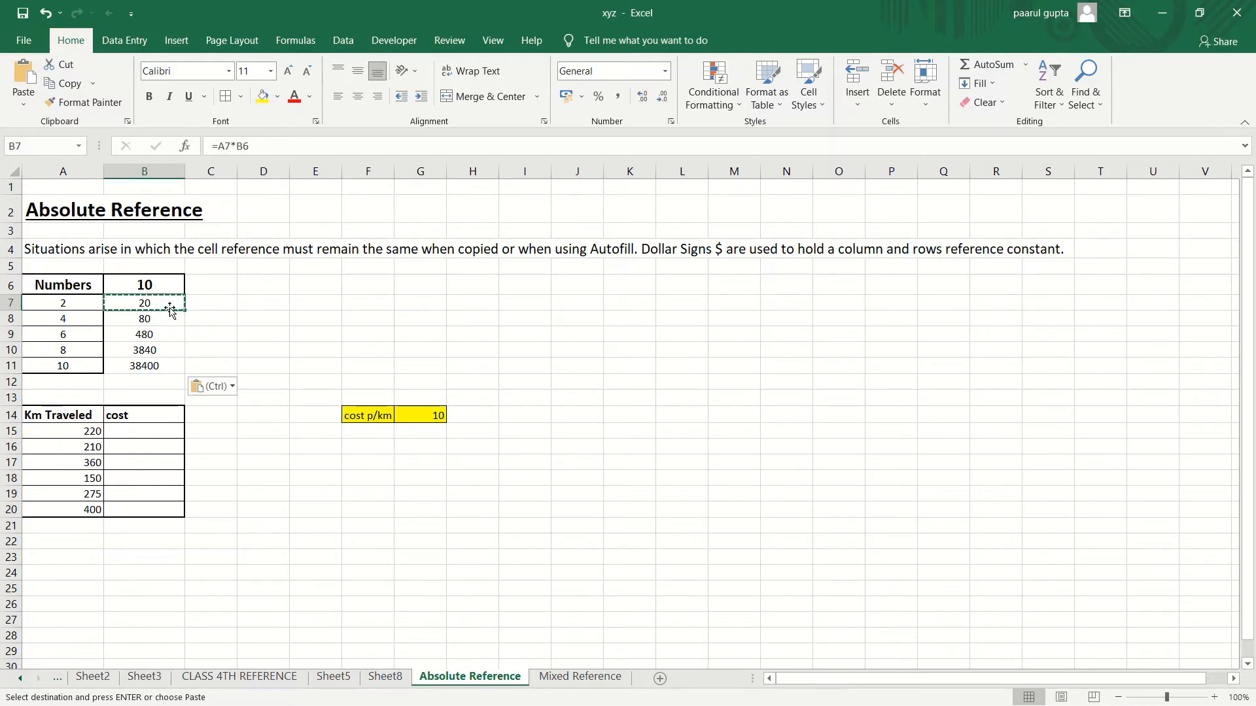
key("ctrl+Down")
left_click(163, 301)
double_click(164, 300)
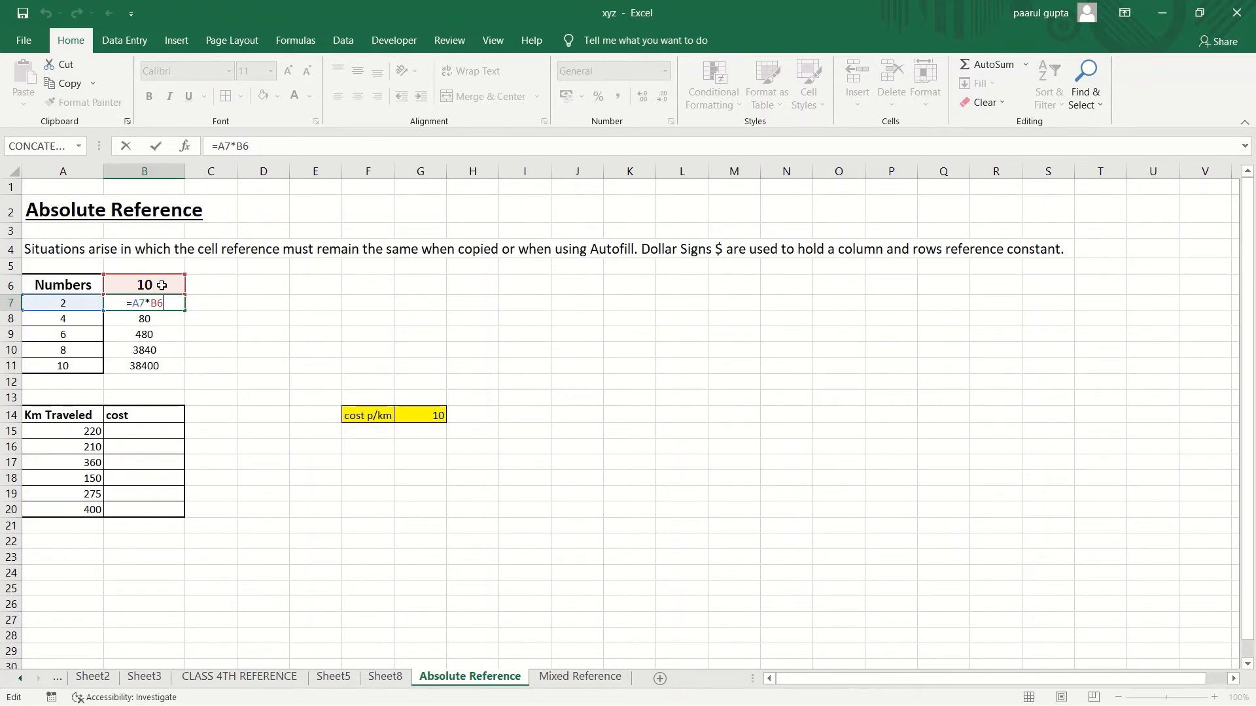
left_click(145, 320)
double_click(144, 319)
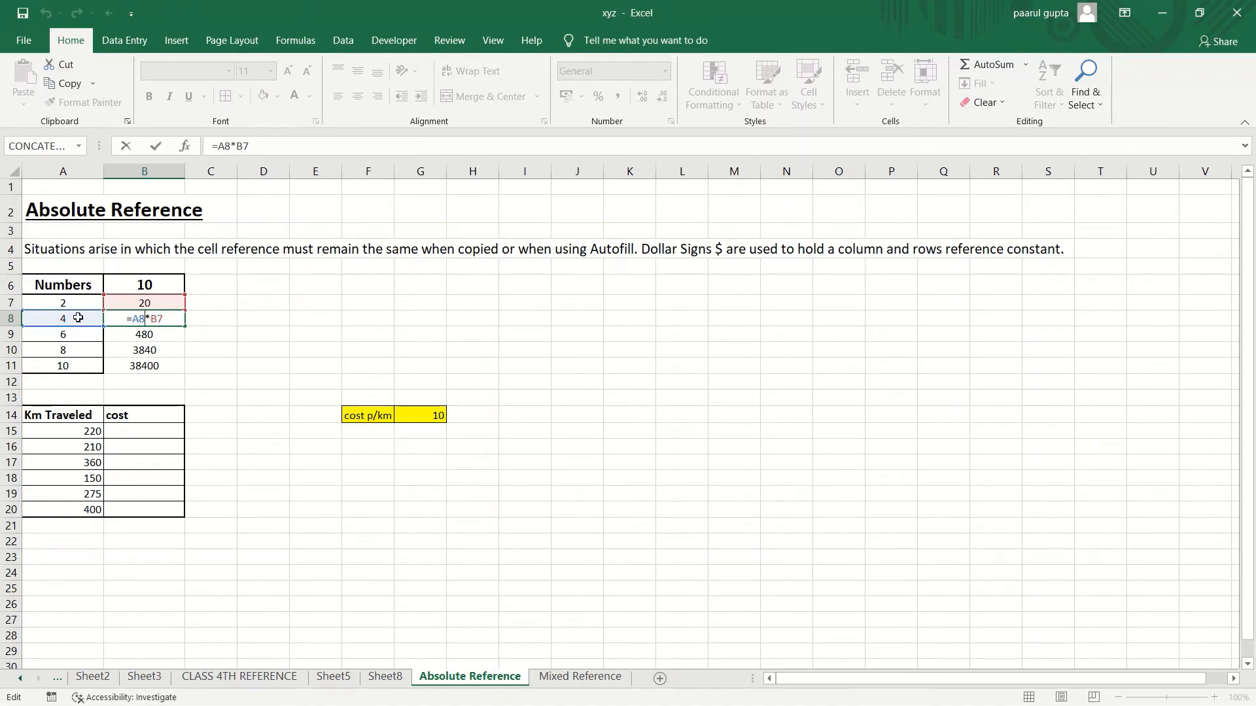
left_click(109, 365)
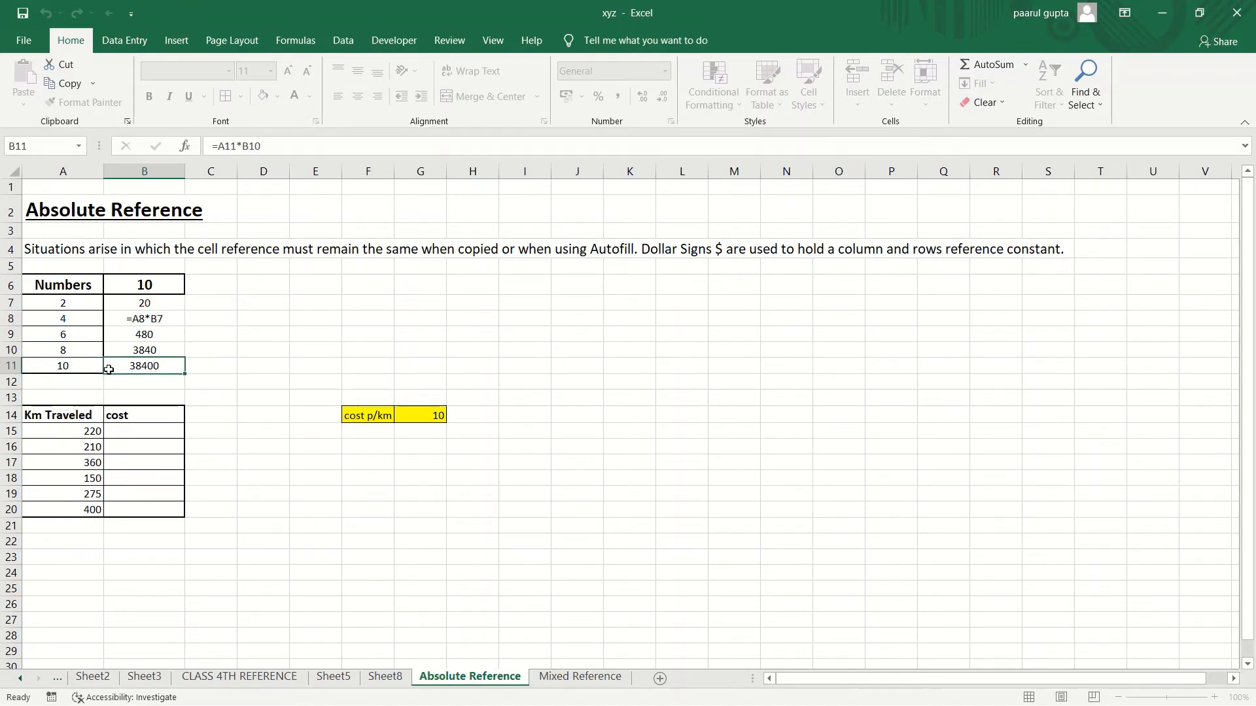
left_click(84, 334)
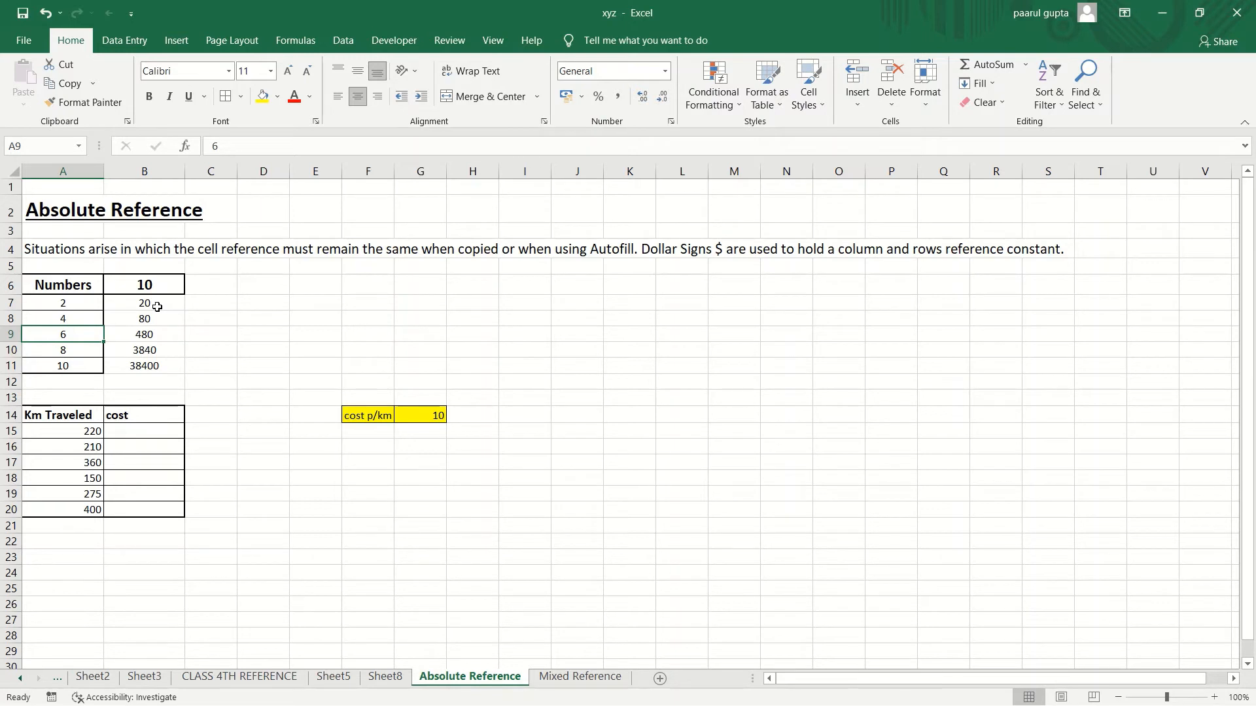
Step: Inspect the cell references used by the copied formula in B11
left_click_drag(157, 307, 161, 363)
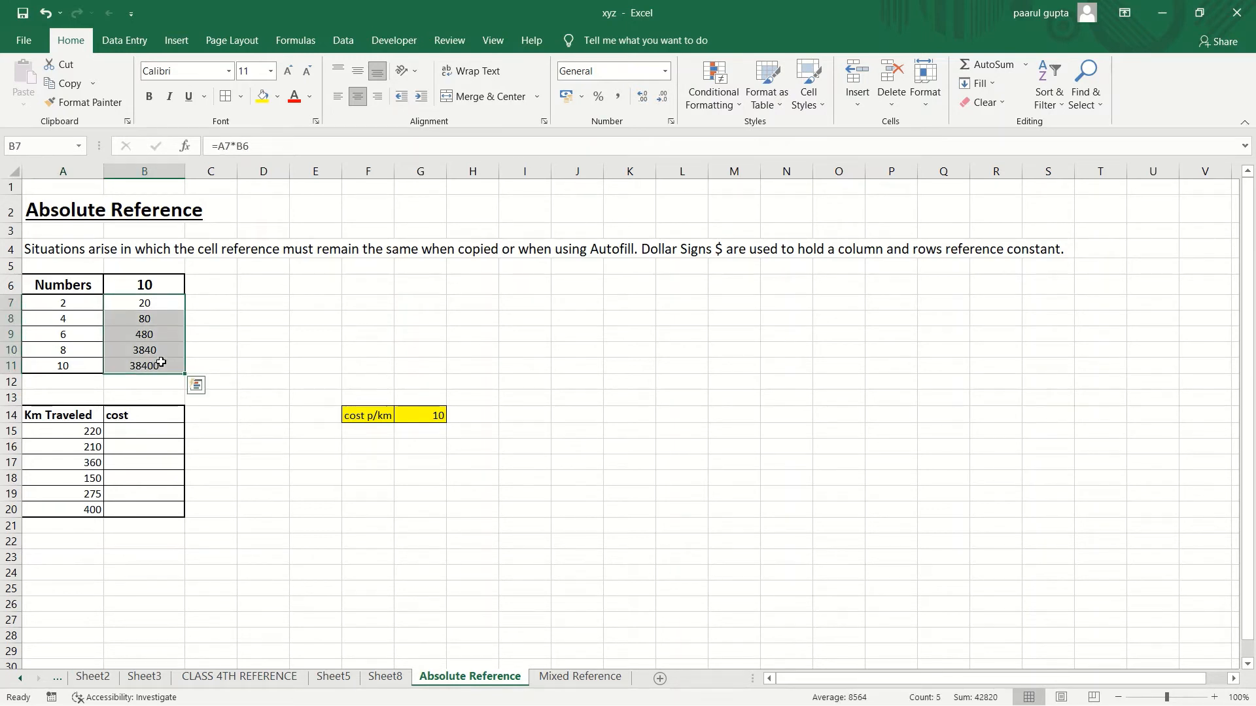
double_click(162, 363)
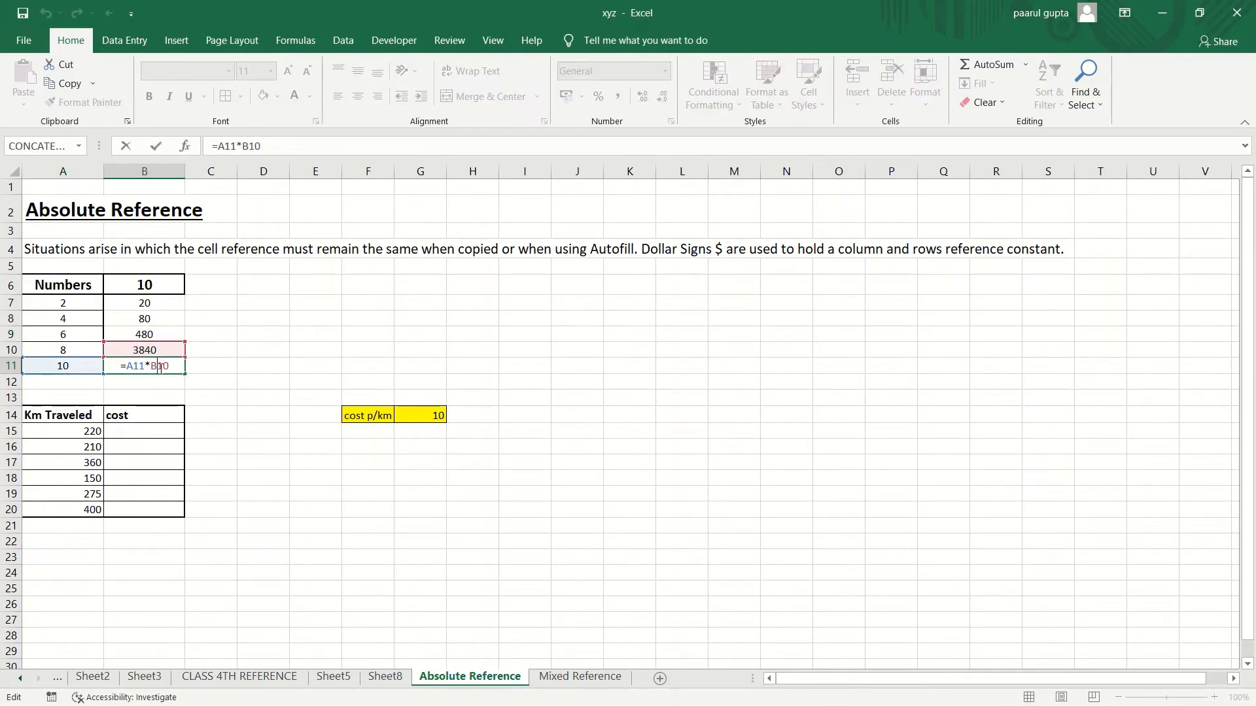
left_click(226, 372)
left_click(165, 368)
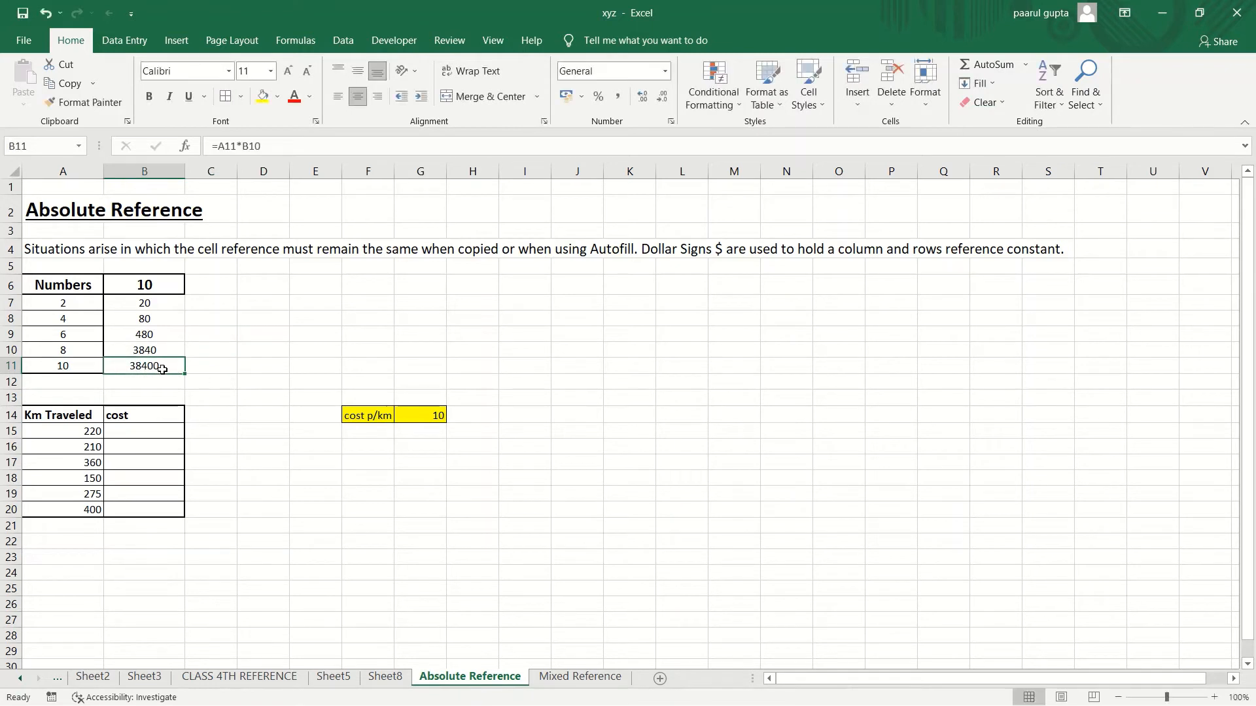
double_click(164, 368)
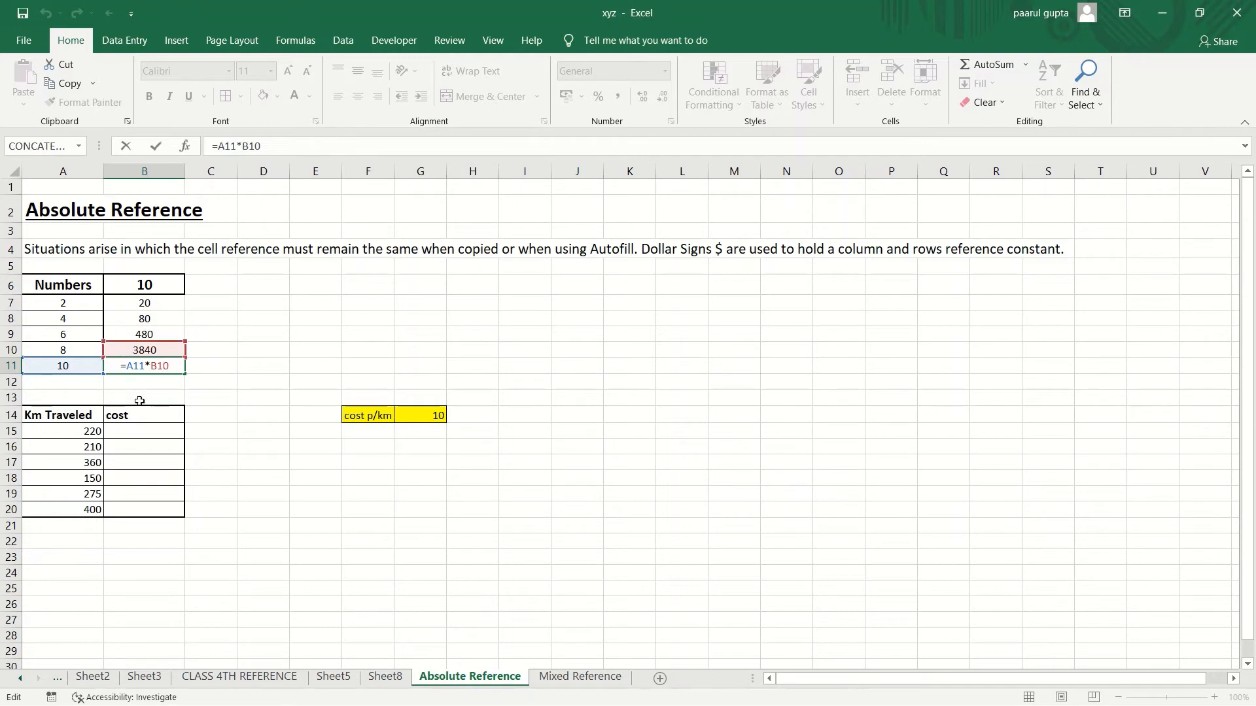
left_click(200, 373)
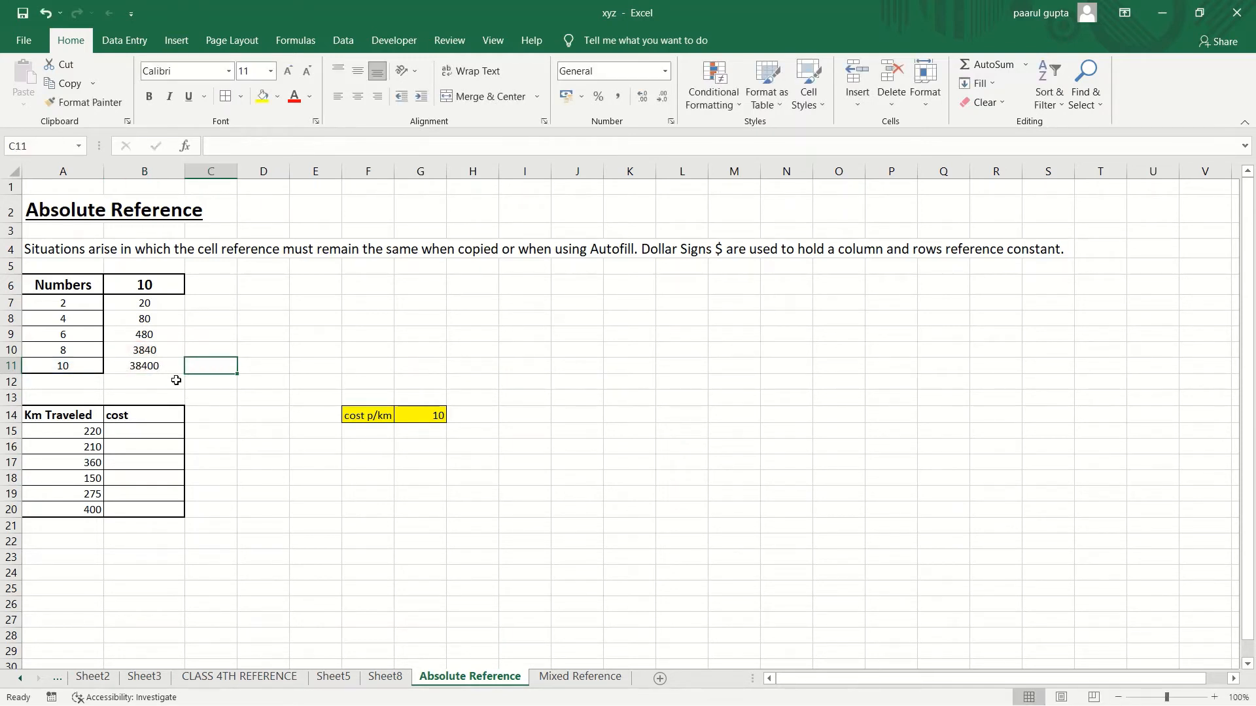
left_click(155, 370)
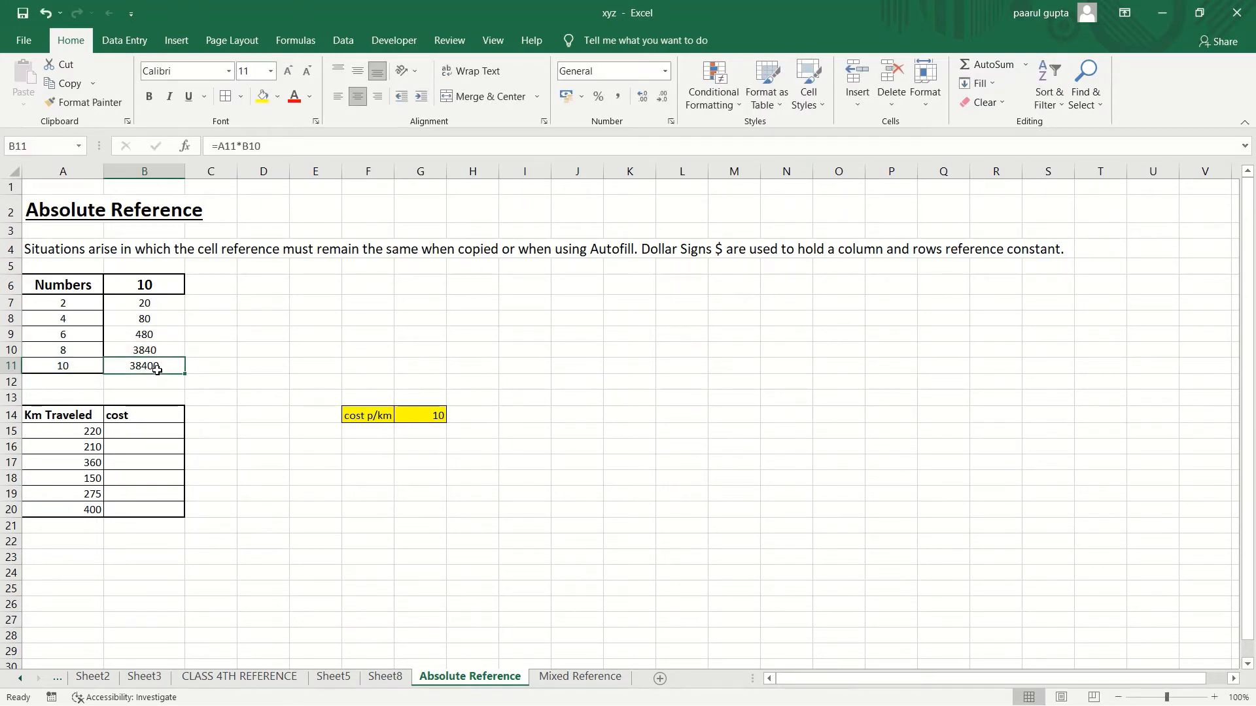
Step: Clear the copied formulas from cells B7 through B11
left_click(157, 304)
left_click_drag(157, 304, 150, 366)
key("Delete")
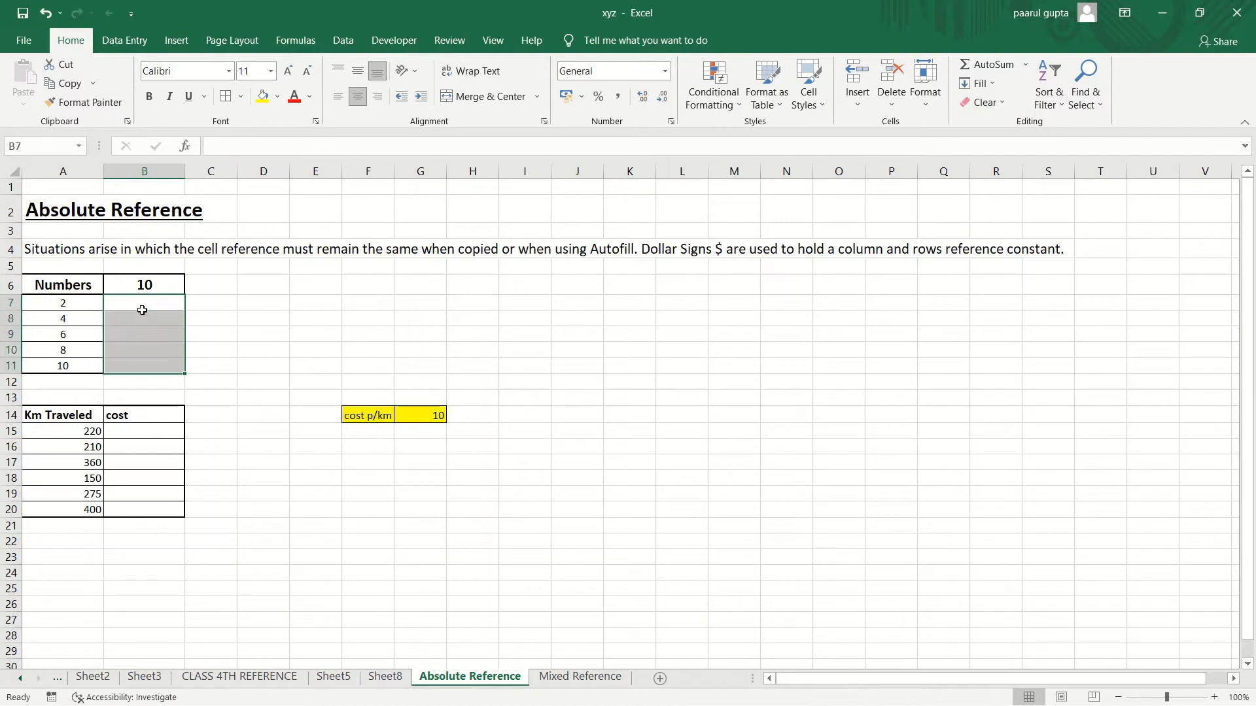
left_click(233, 332)
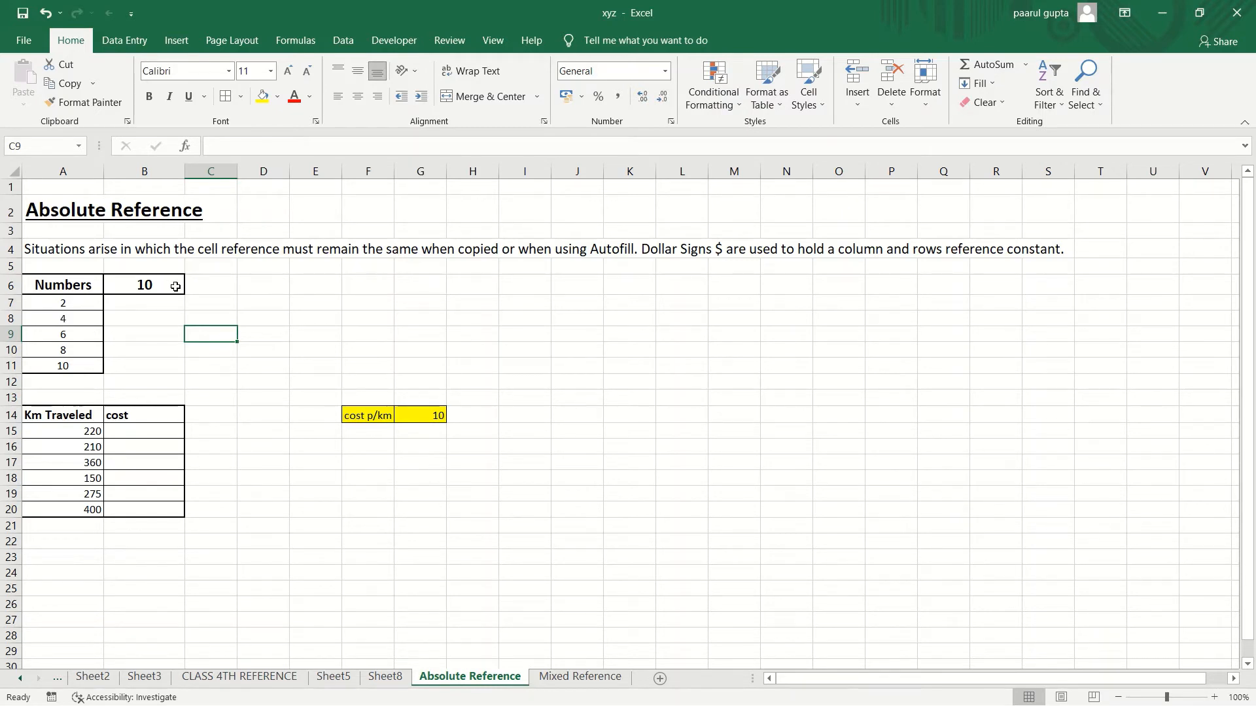
Step: Build the formula =A7*B6 in B7 to multiply the first number by the header value
left_click(161, 304)
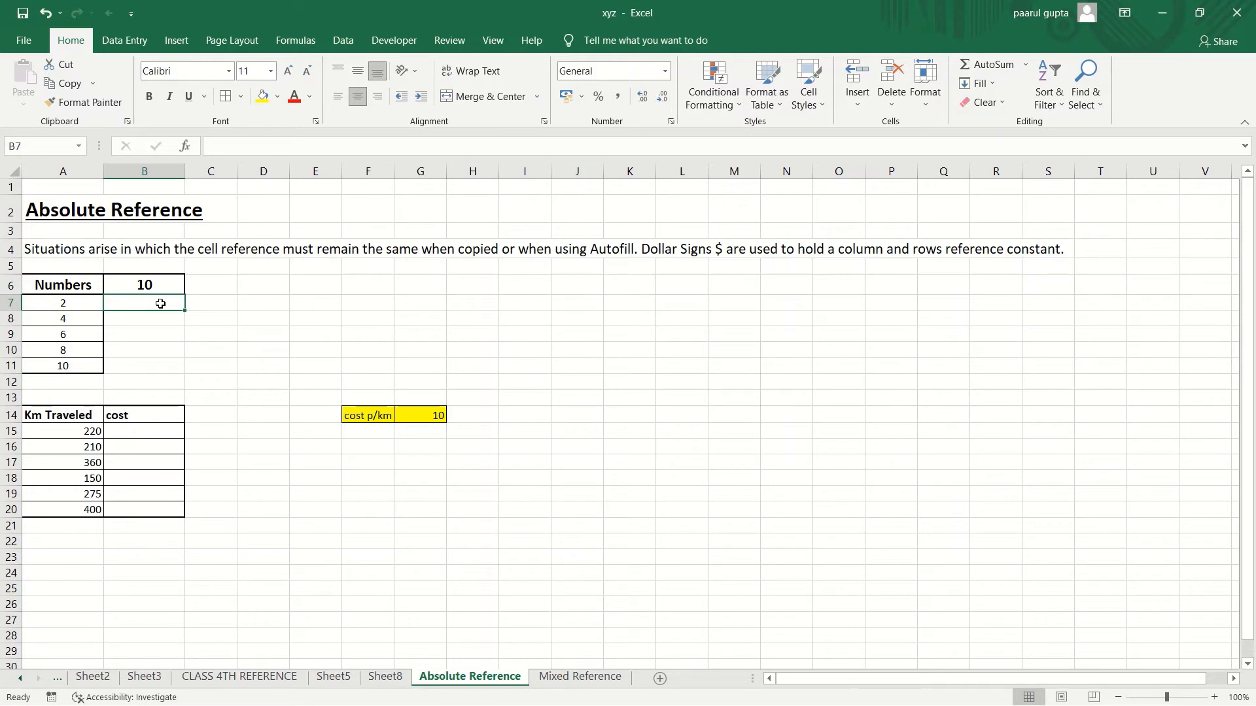
type("=")
left_click(67, 304)
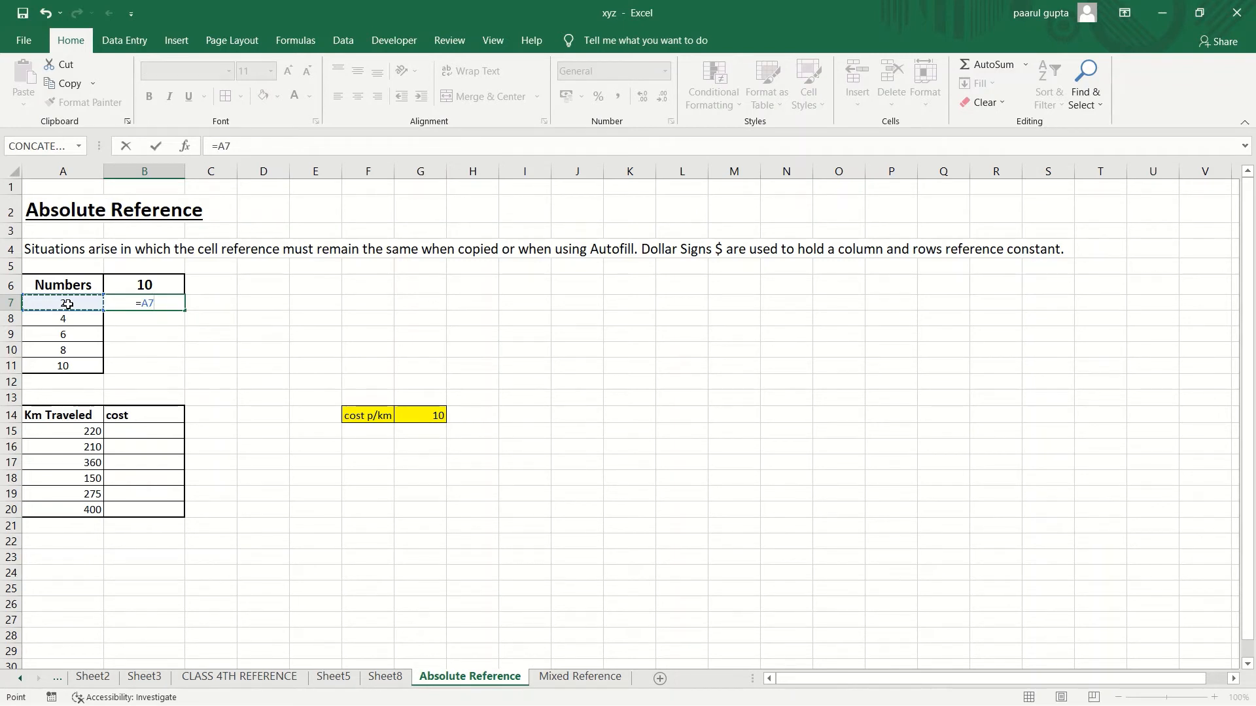
type("*")
left_click(145, 284)
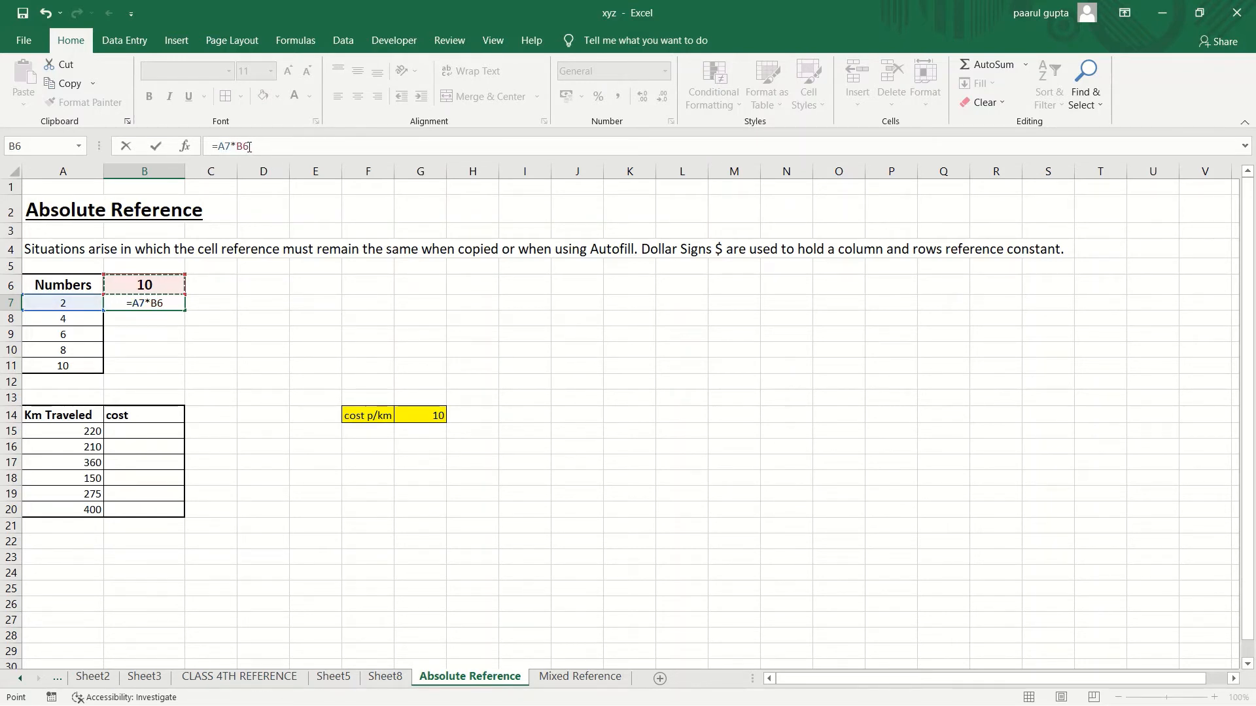
Step: Try the absolute and mixed forms of the B6 reference in the B7 formula, ending with =A7*B6
double_click(242, 146)
key("F4")
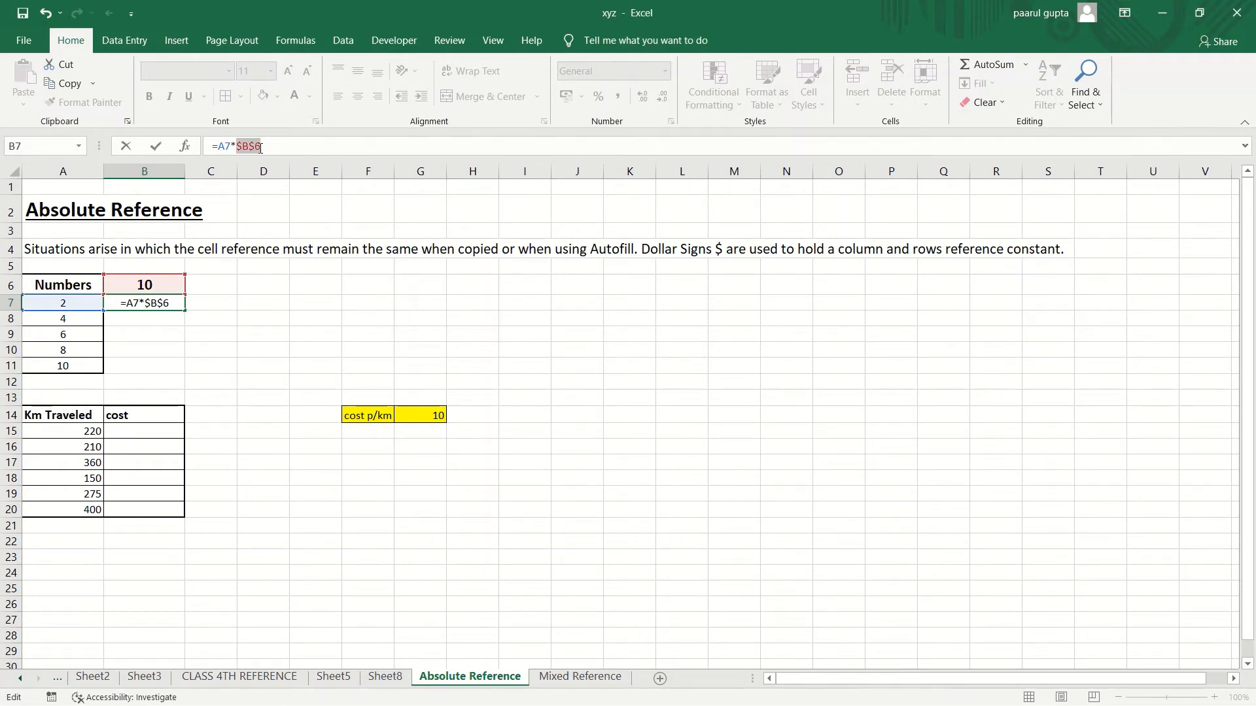
key("F4")
key("F4")
key("F4")
left_click(699, 290)
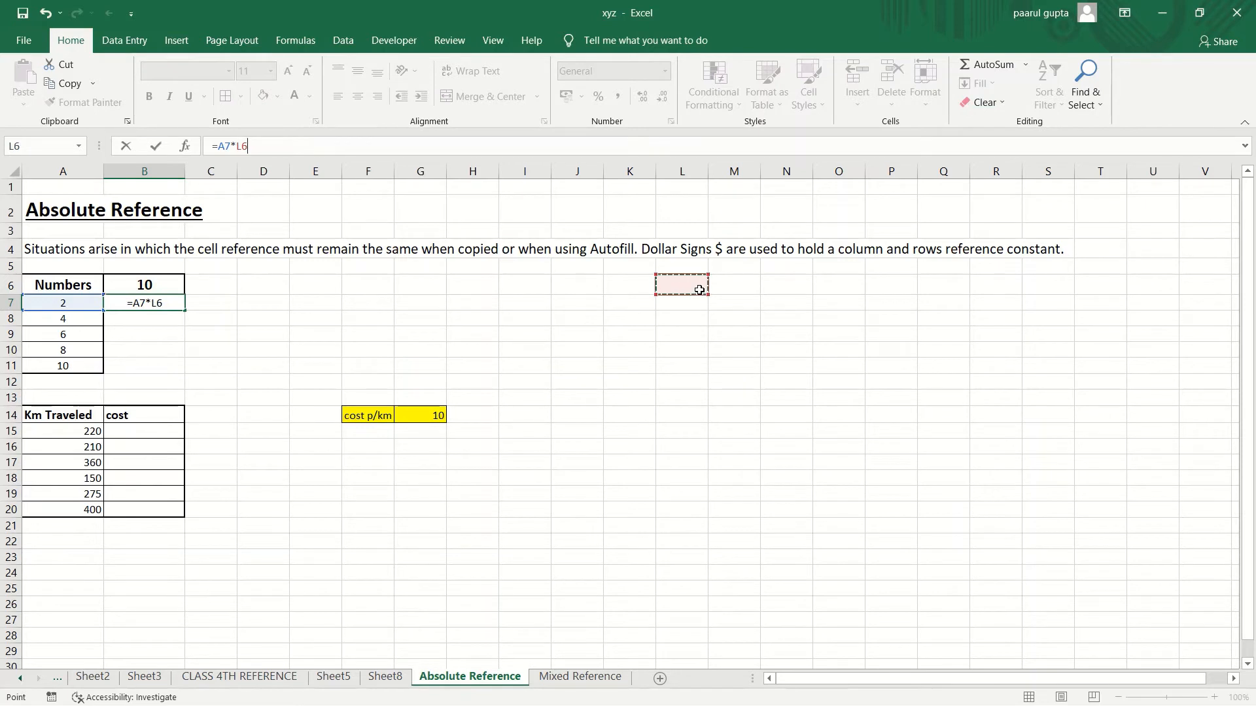
left_click(622, 319)
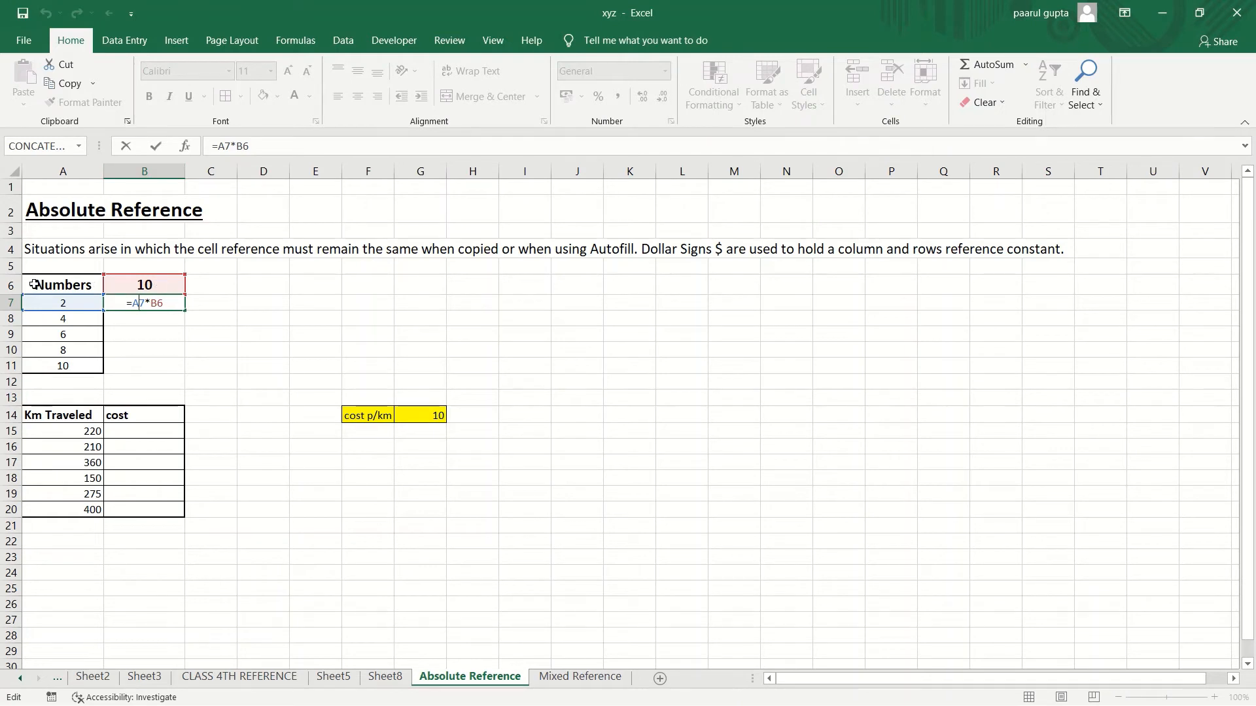
left_click(696, 320)
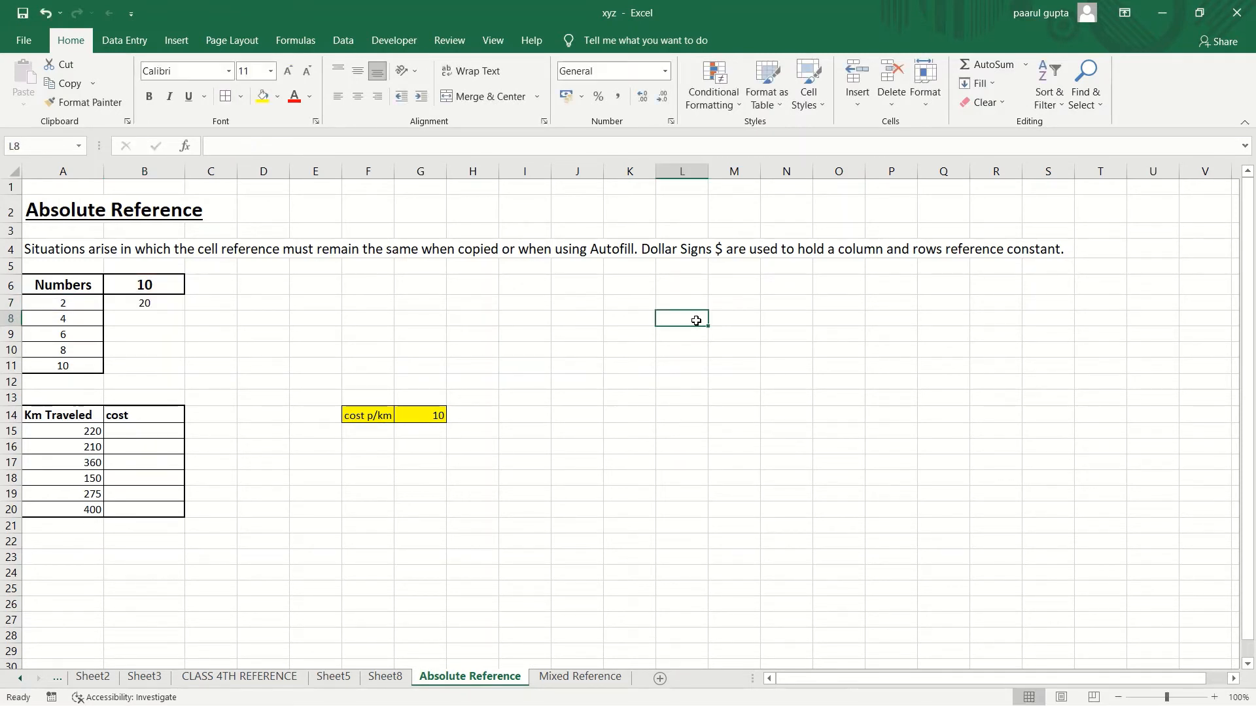
Step: Highlight the header value cell B6 that the B7 formula refers to with a yellow fill
left_click(146, 303)
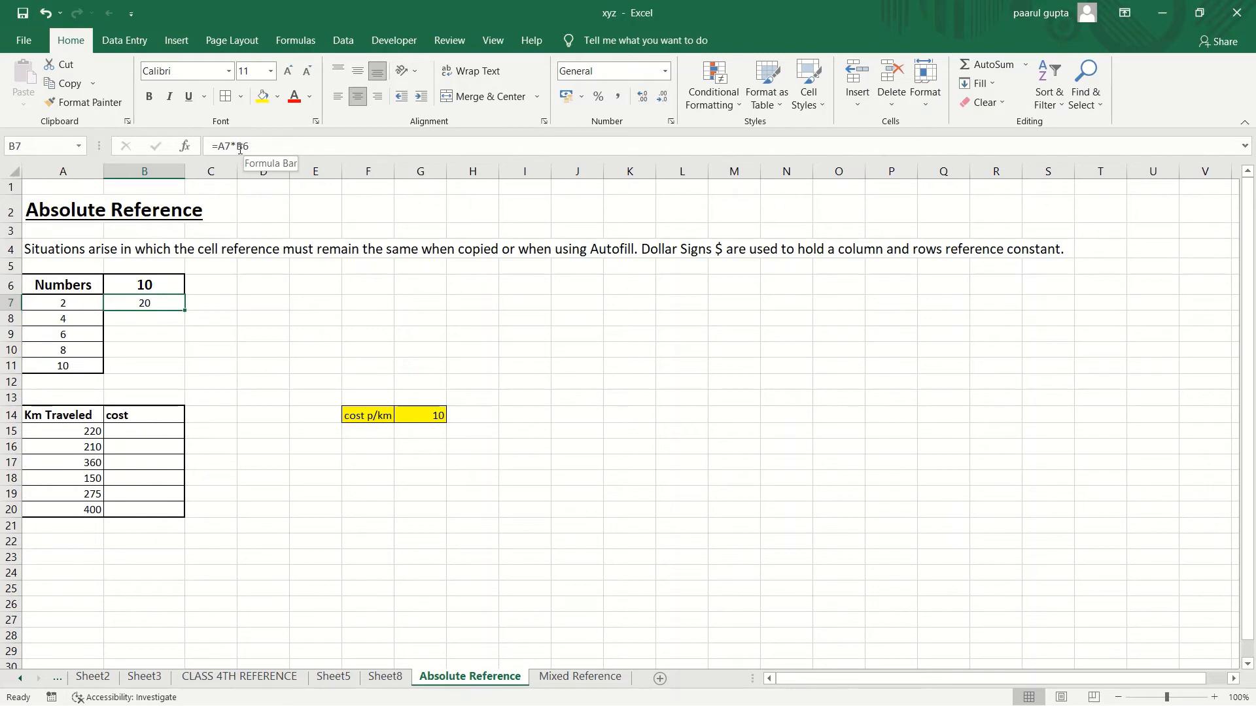
left_click(136, 286)
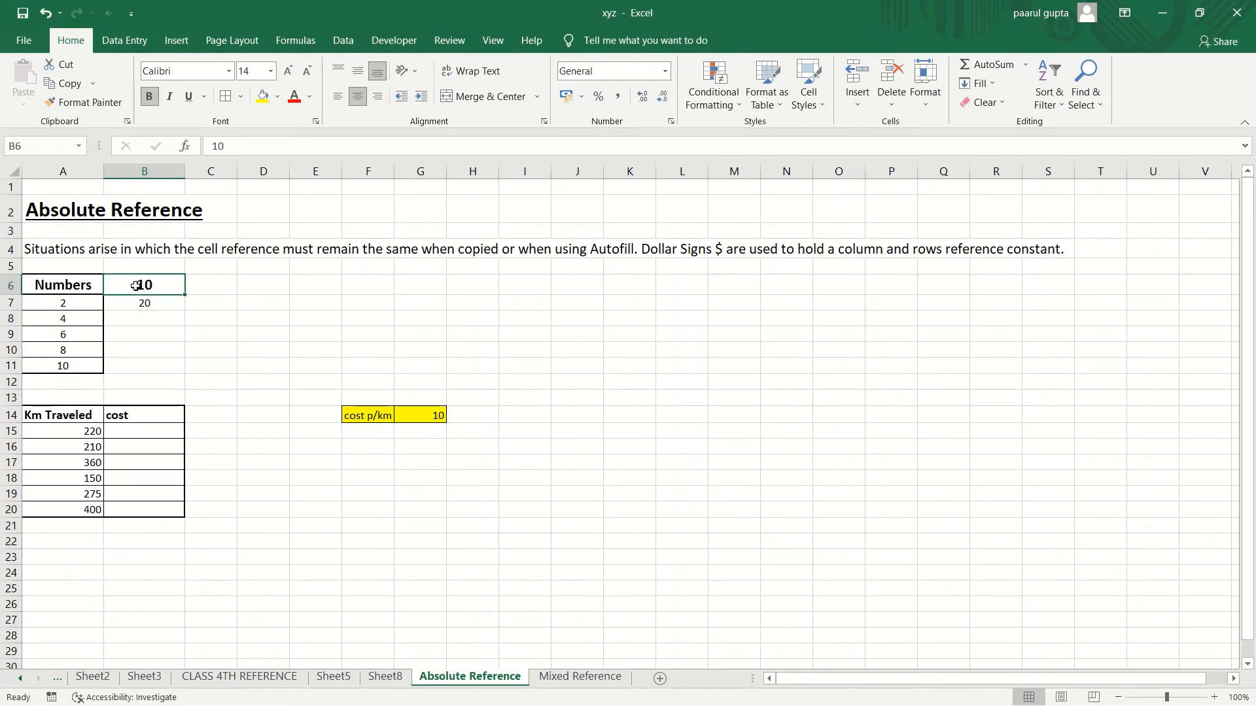
left_click(140, 305)
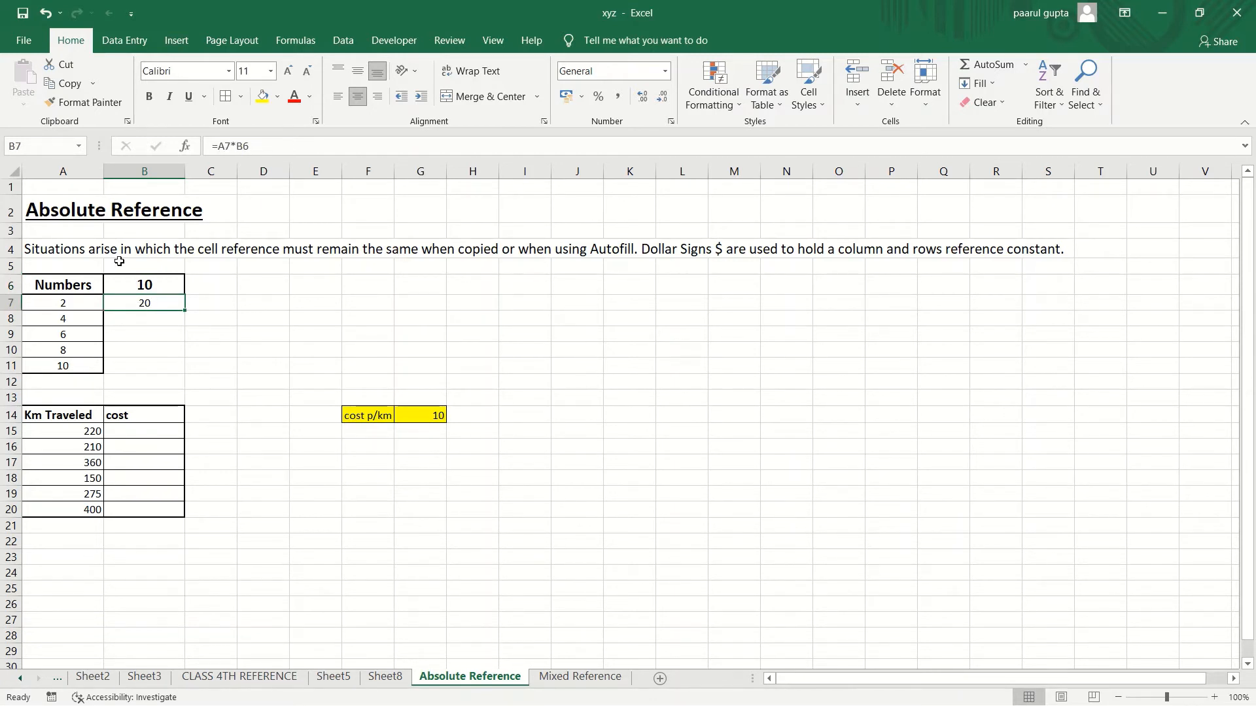
left_click(155, 285)
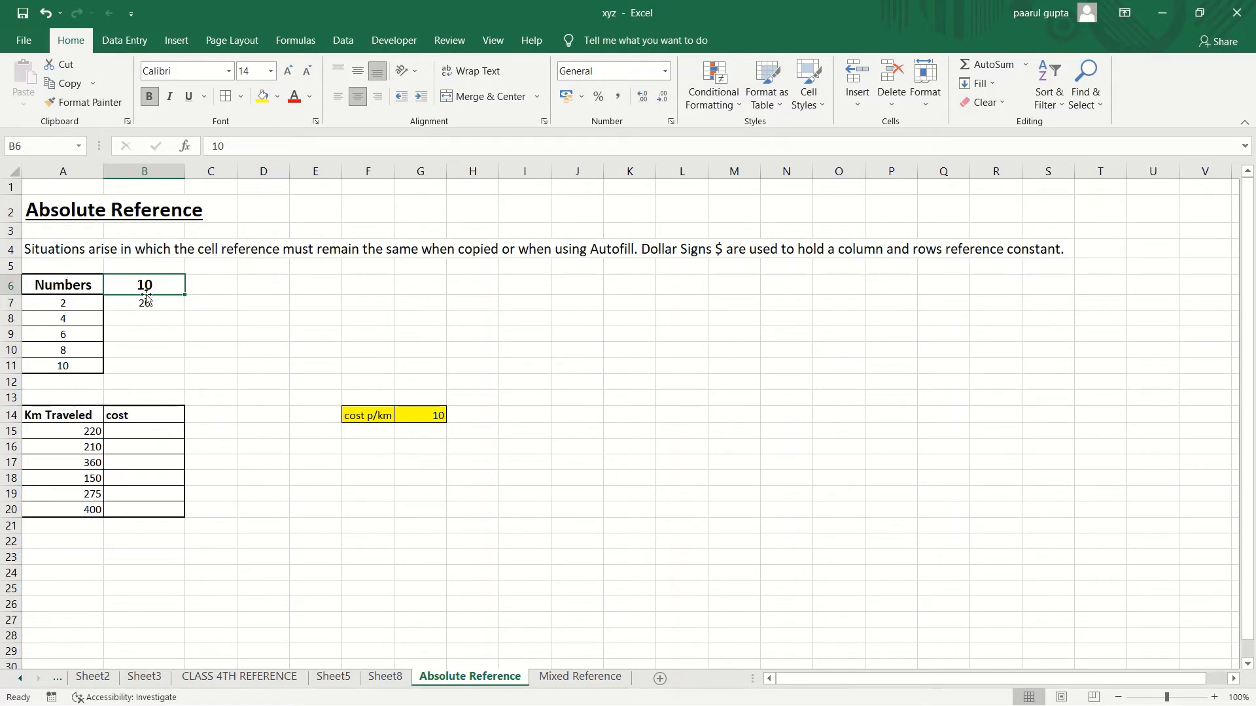
left_click(262, 97)
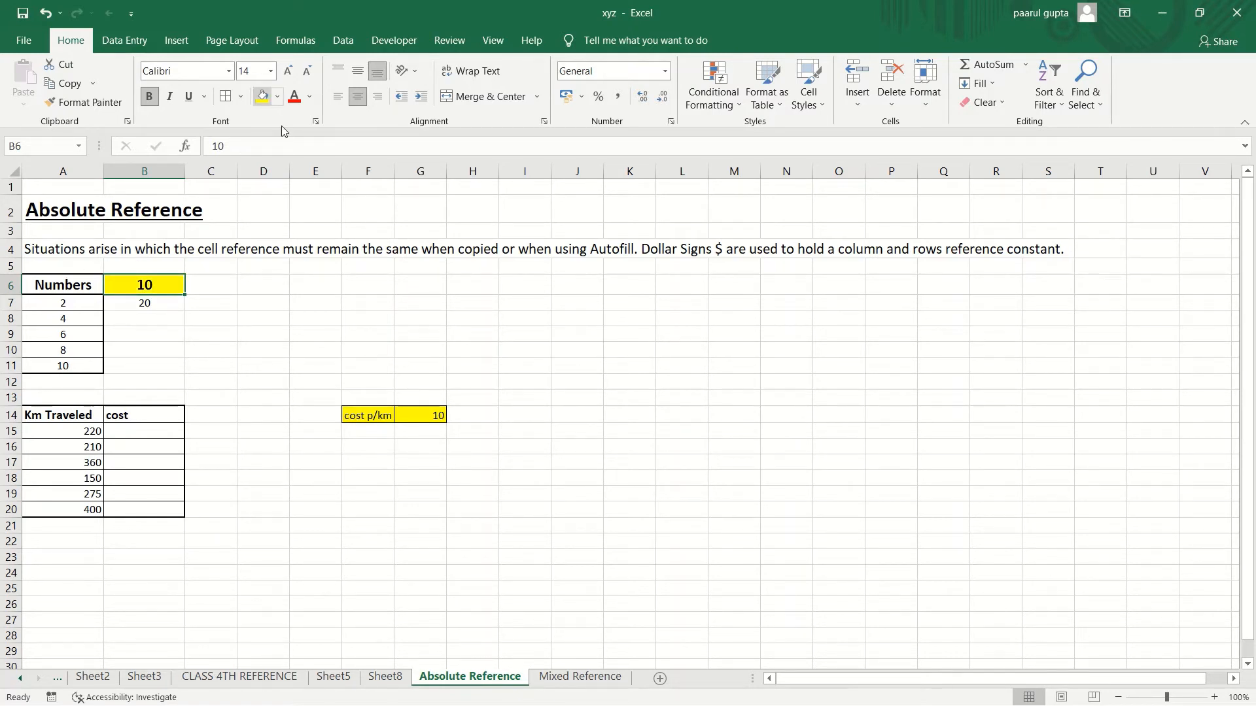
Step: Add the note "$B$6 :- Blocking the row and column" in cell L9
left_click(685, 332)
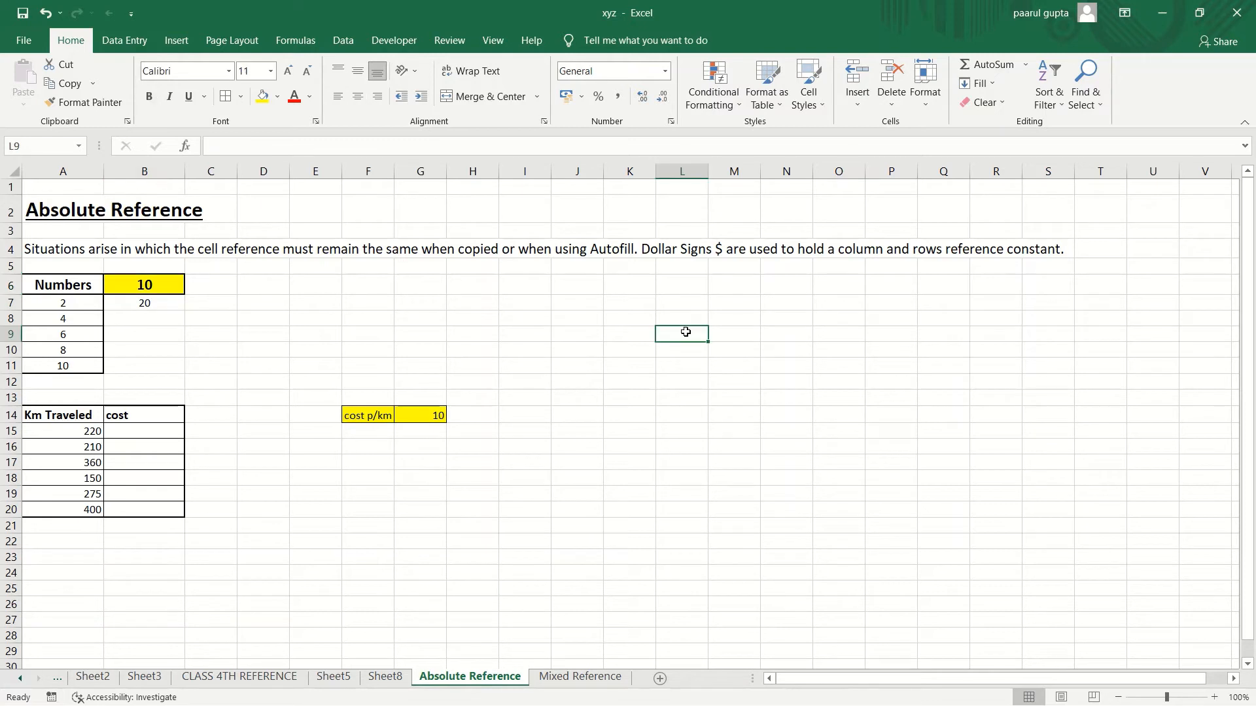
type("$")
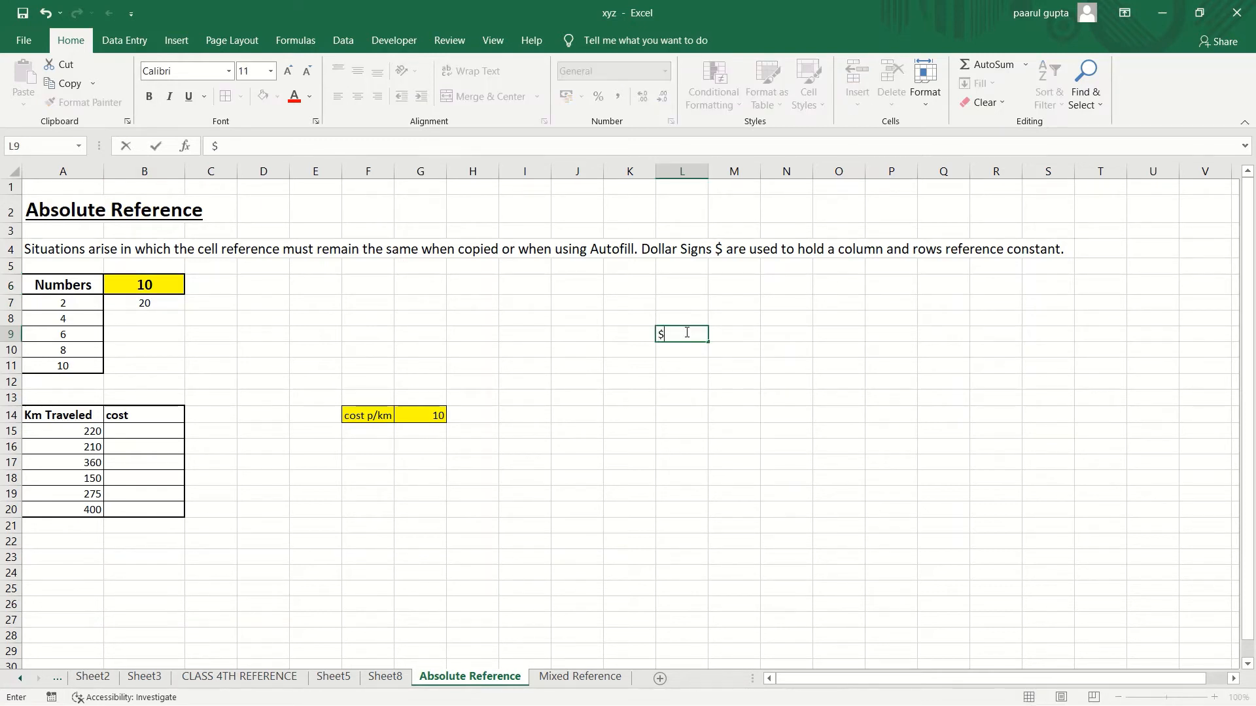
type("b$6")
type(":- Blocking")
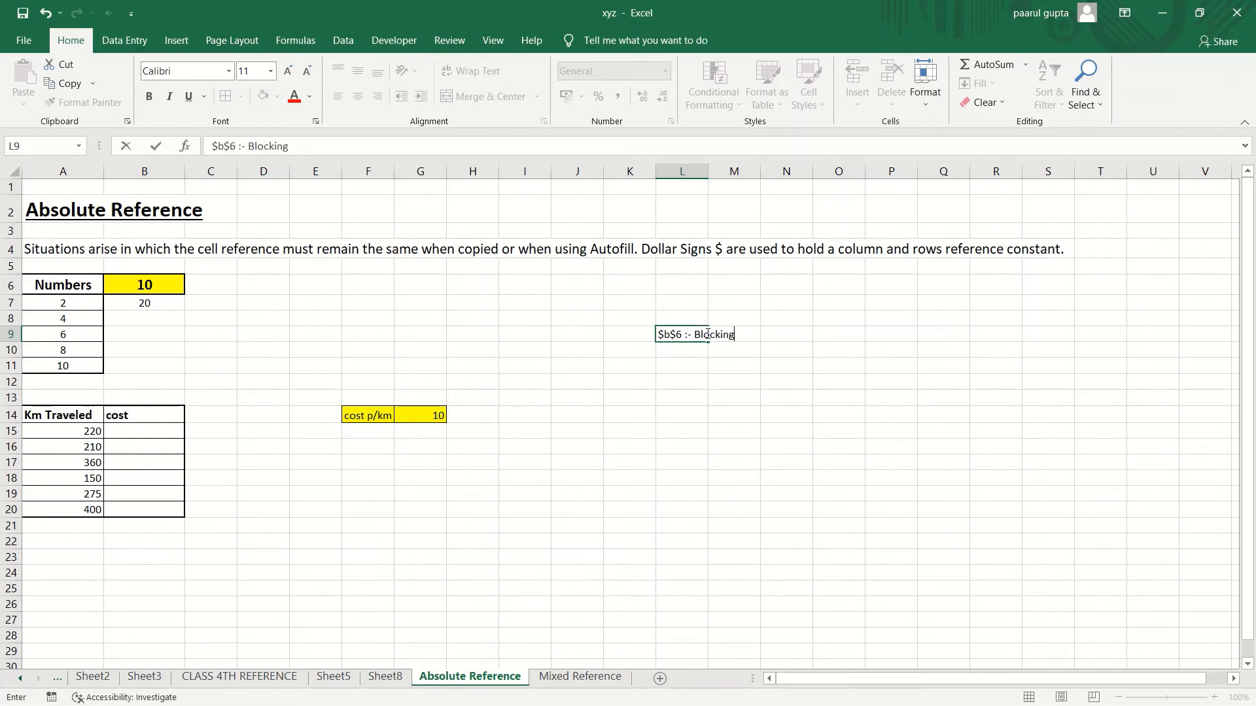
type(" the row and column")
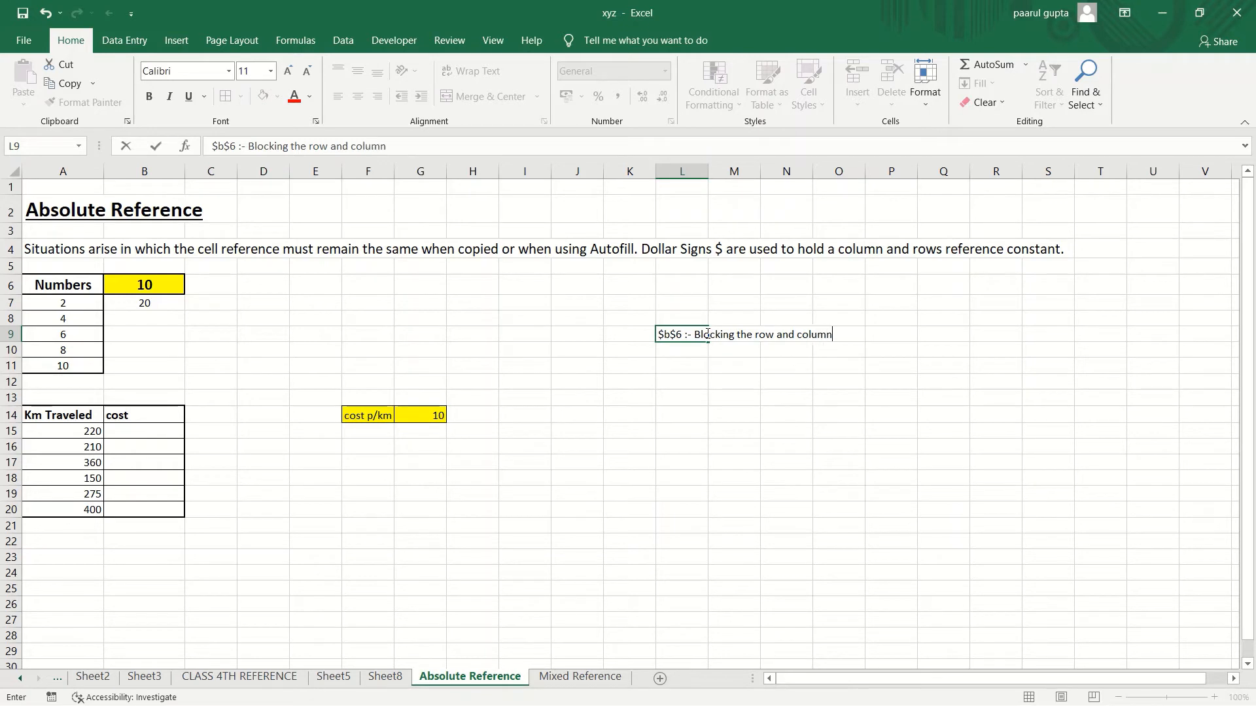
key("Return")
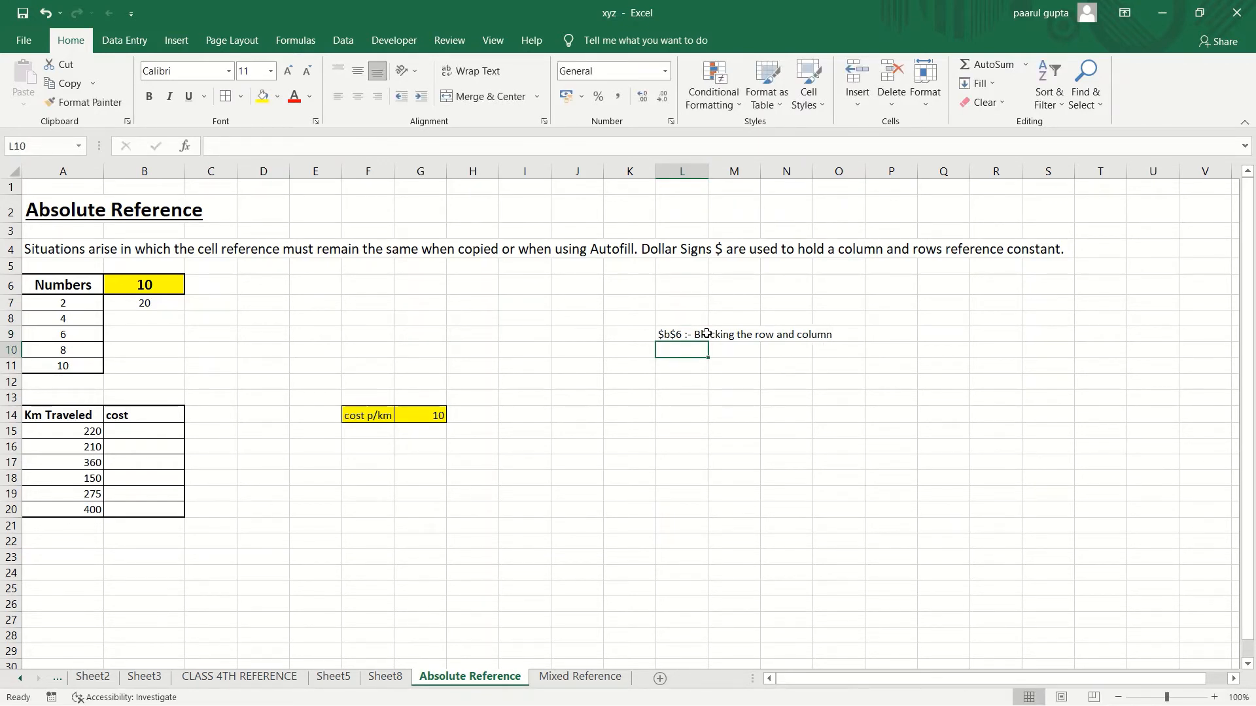
double_click(669, 332)
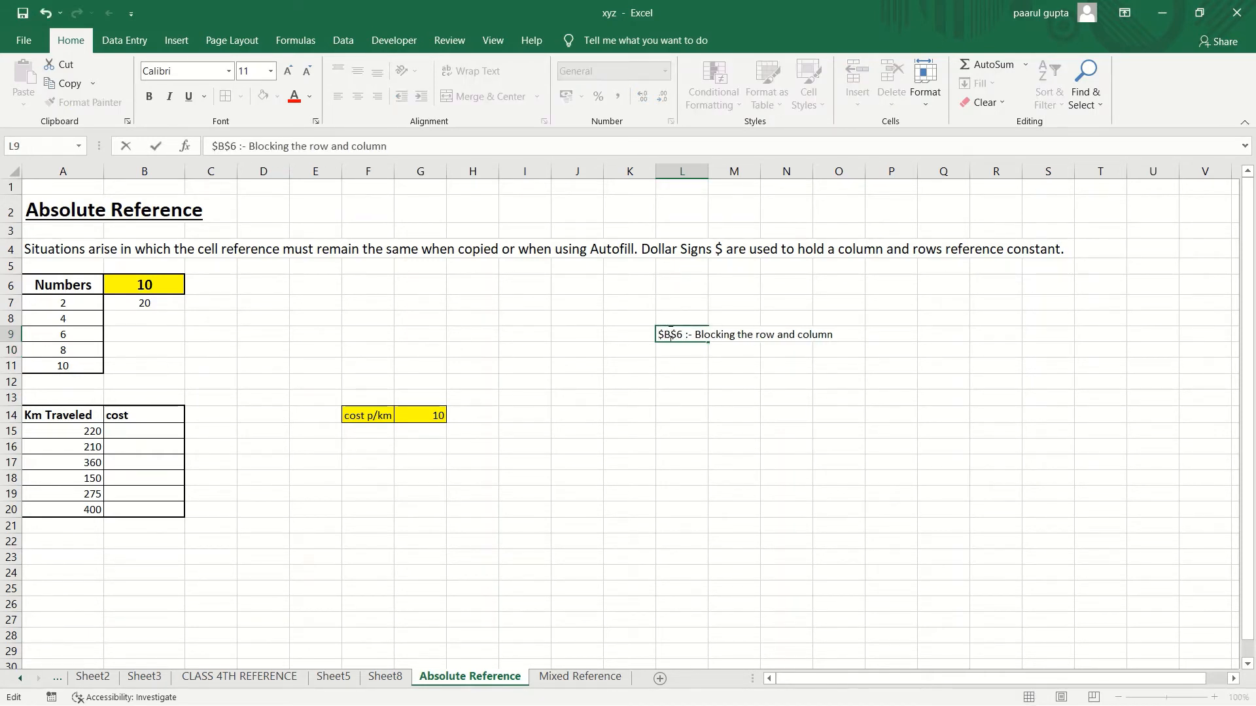
Step: Add the note "B$6 : - Blocking the row" in cell L10
left_click(666, 351)
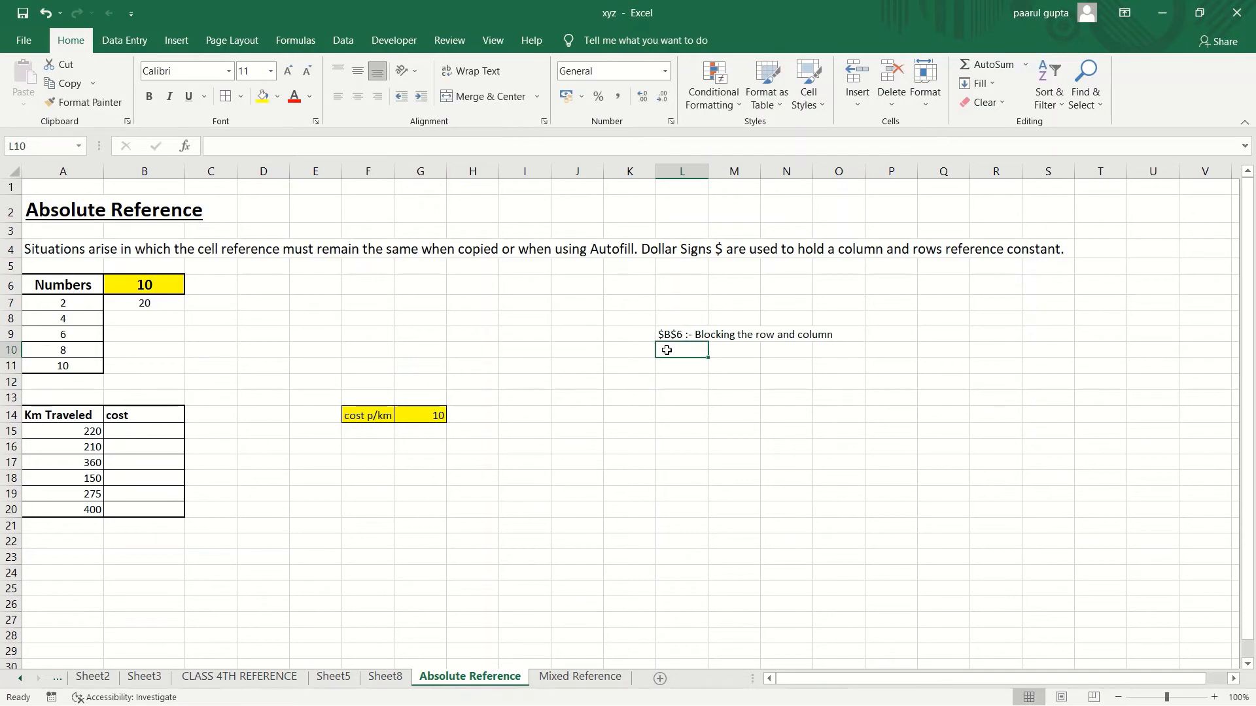
type("B")
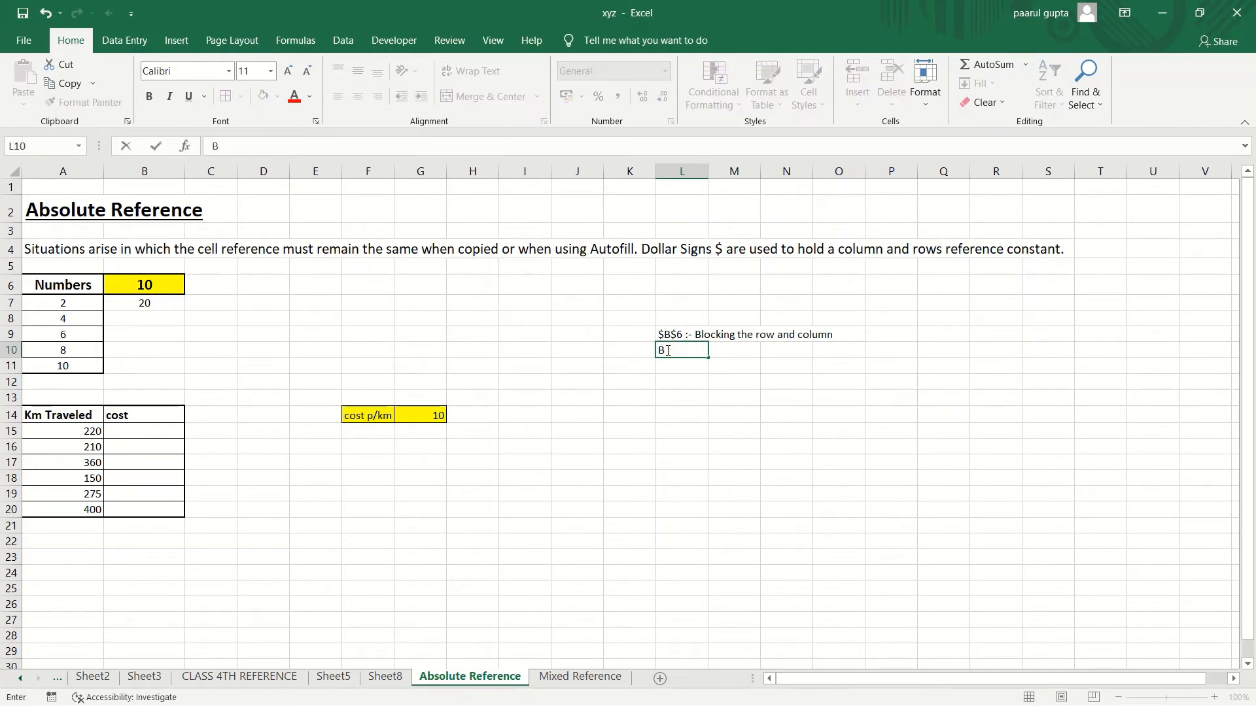
type("$6")
key("BackSpace")
type("- Blocking the row")
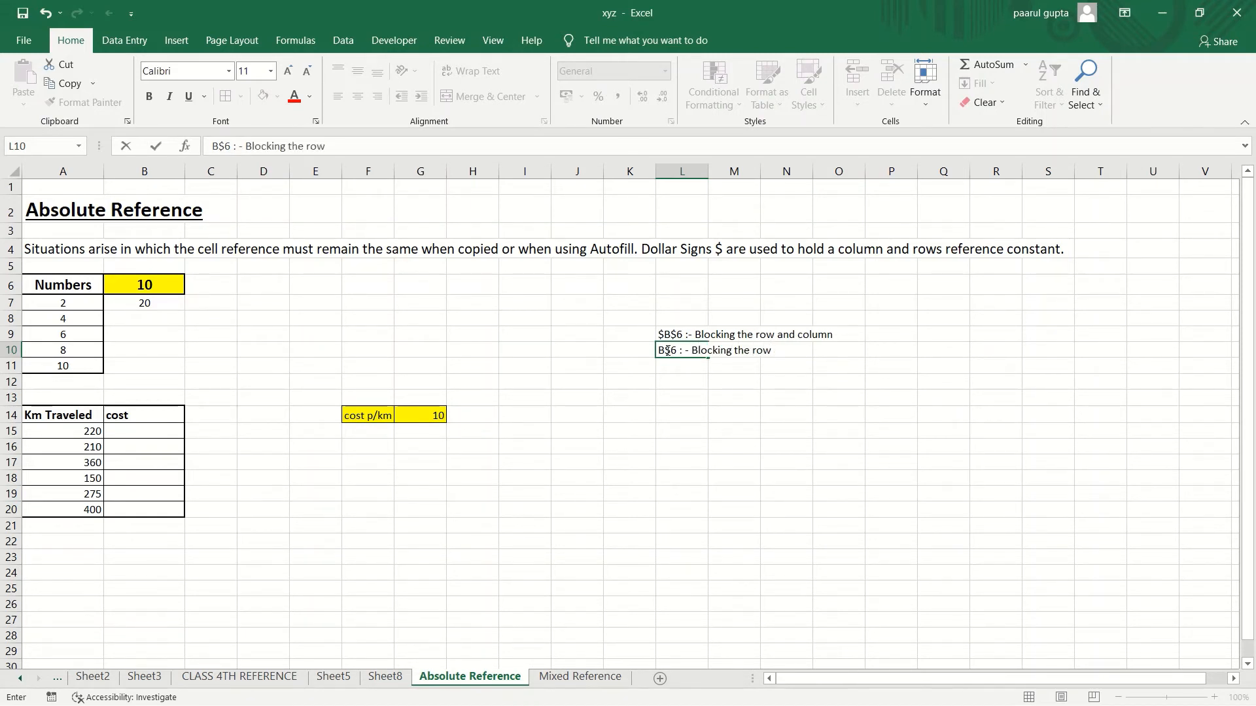
key("Return")
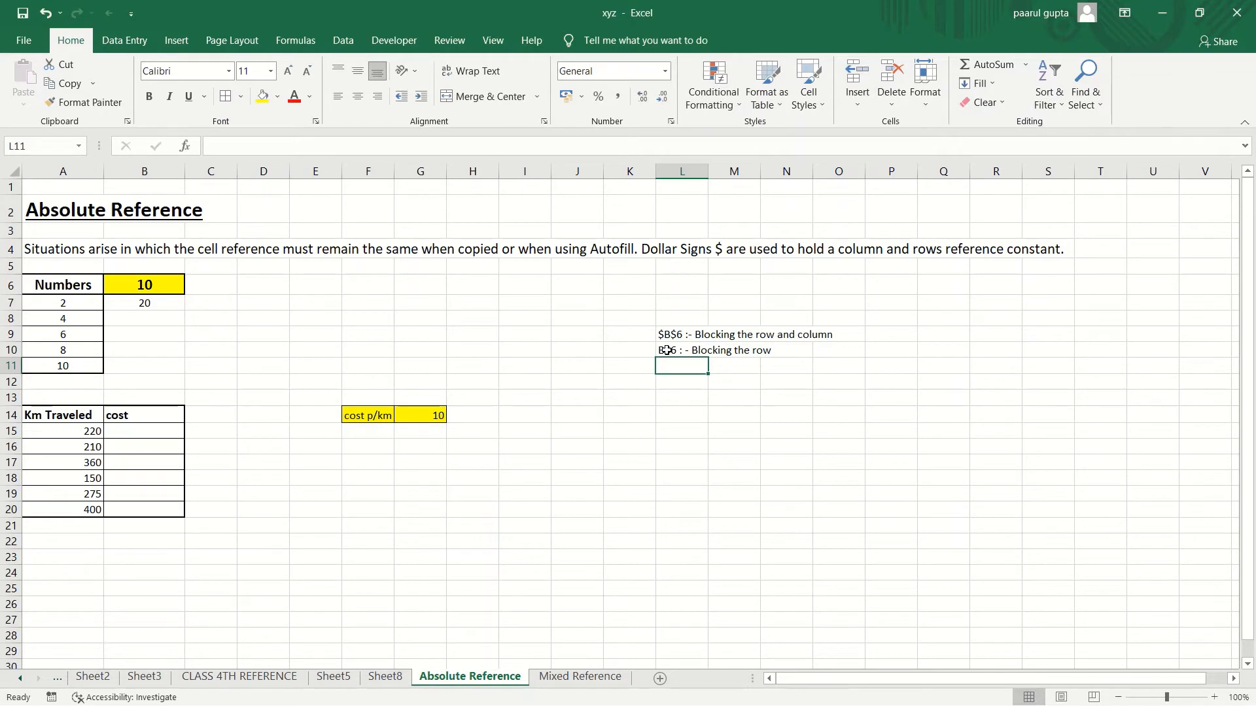
Step: Add the note "$B6 :-Bloking the column" in cell L11
type("$")
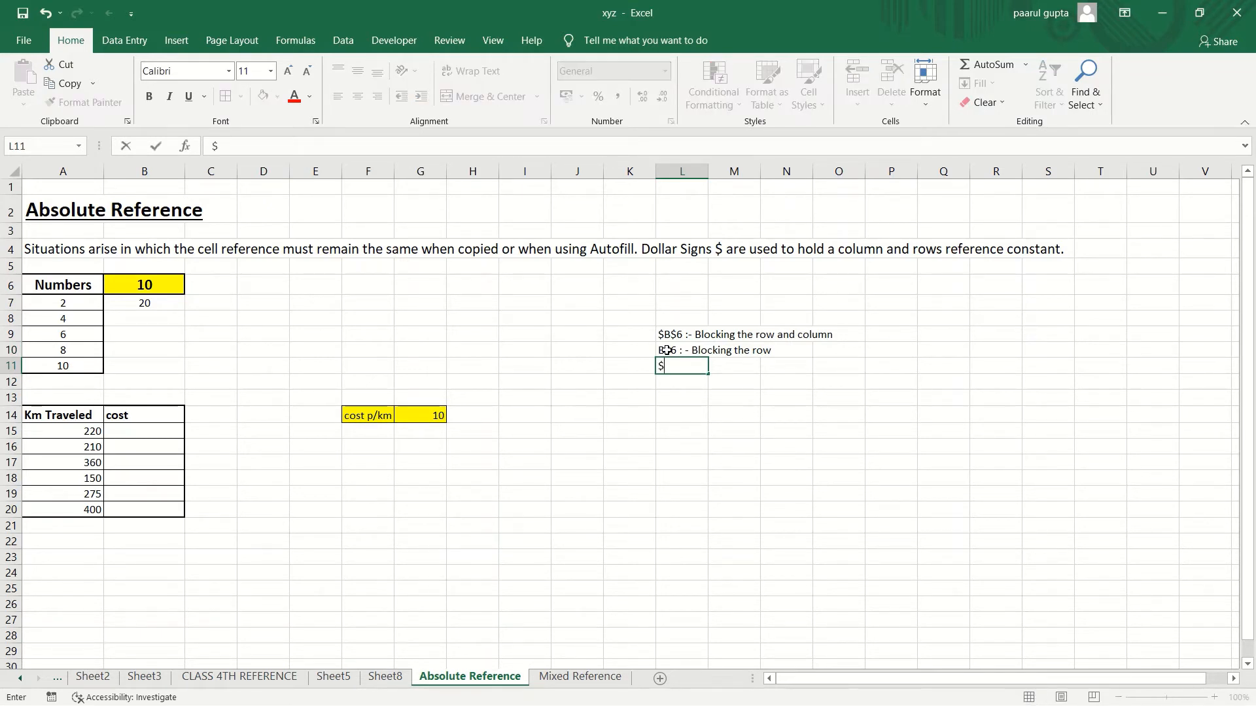
type("B")
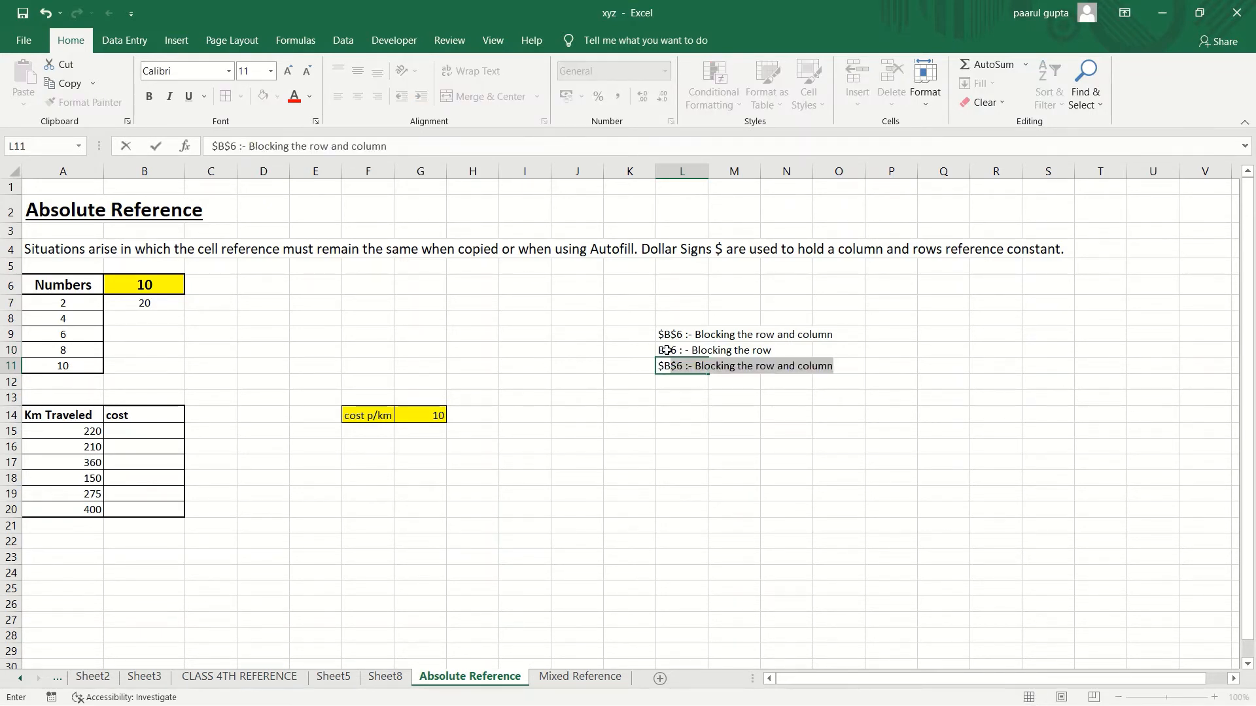
type("6")
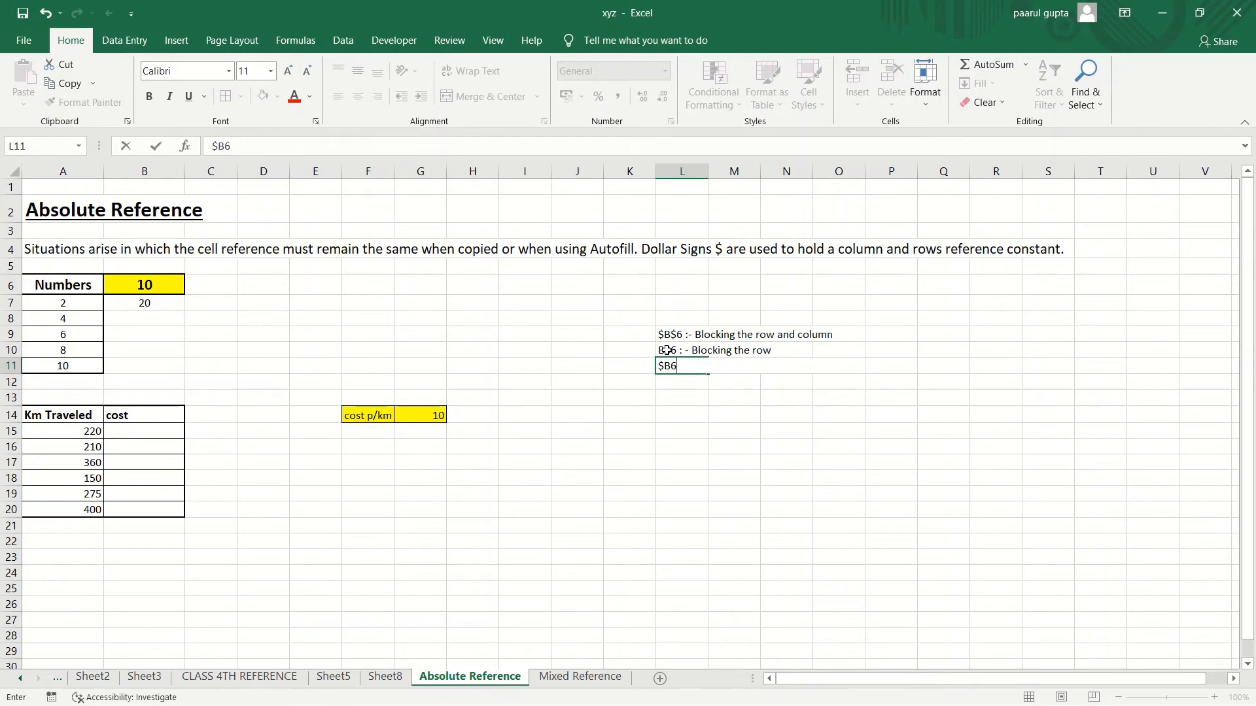
type(" :-Bloking the column")
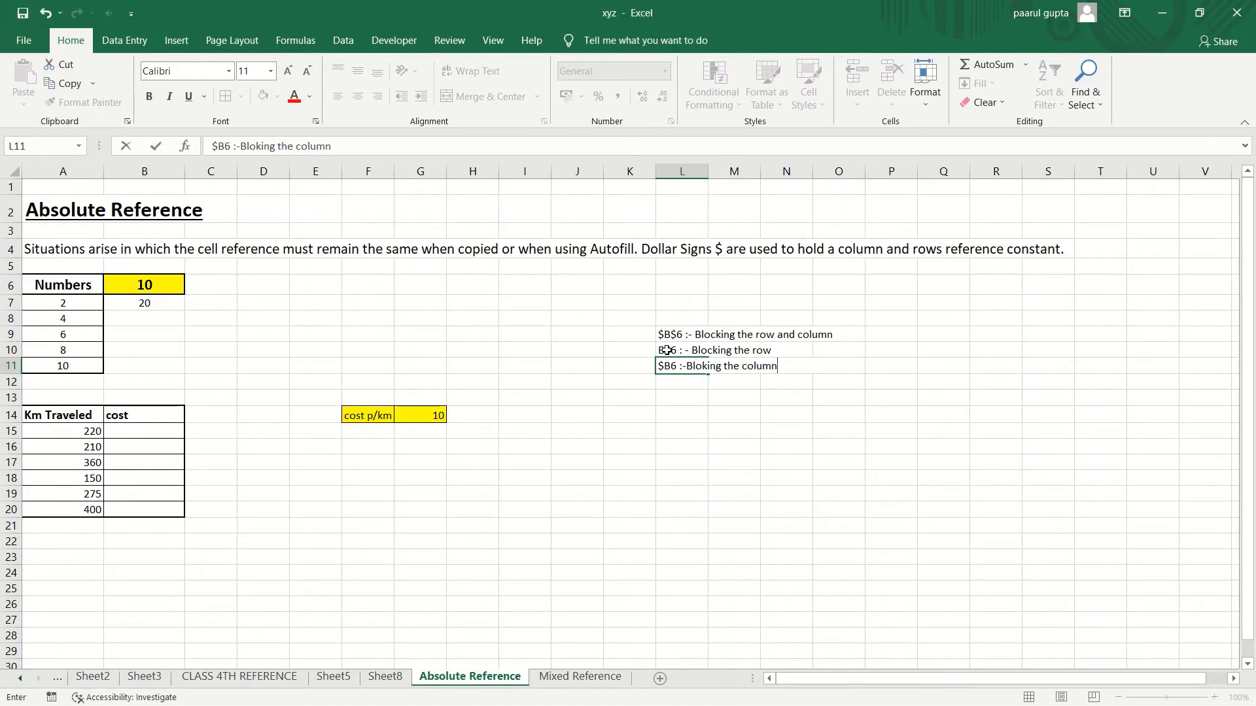
key("Return")
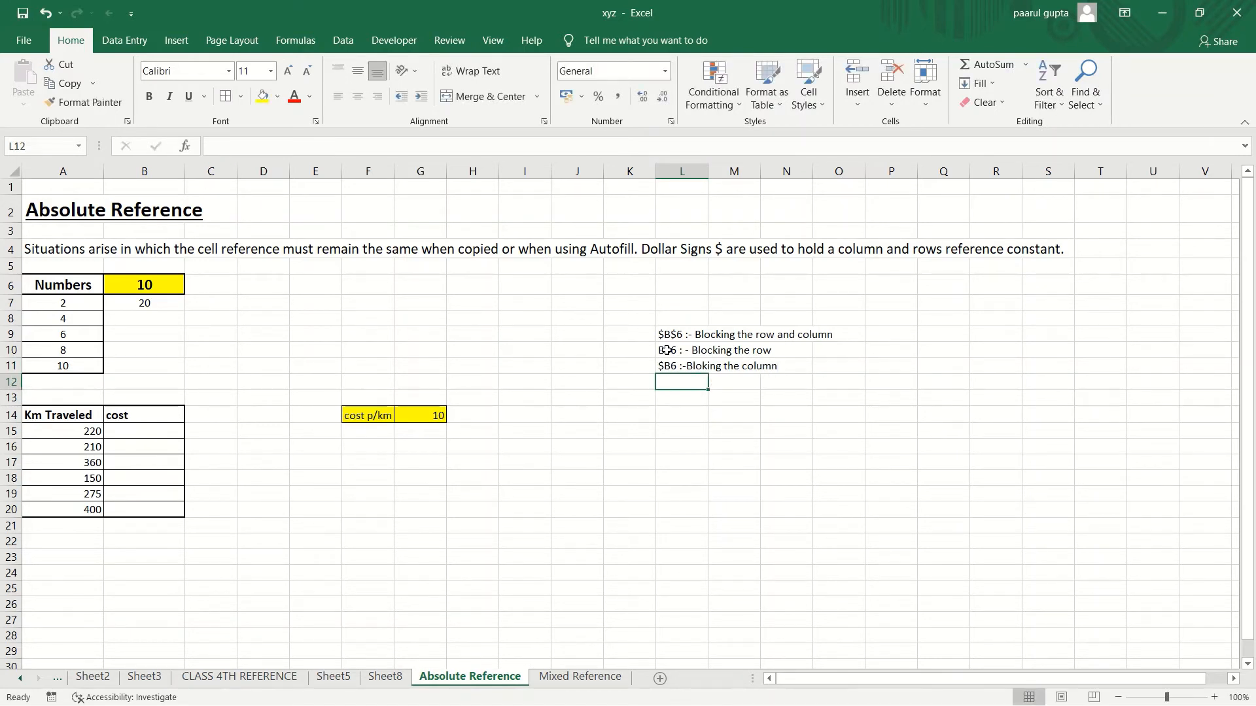
Step: Add the note "B6:- Normal" in cell L12
type("B")
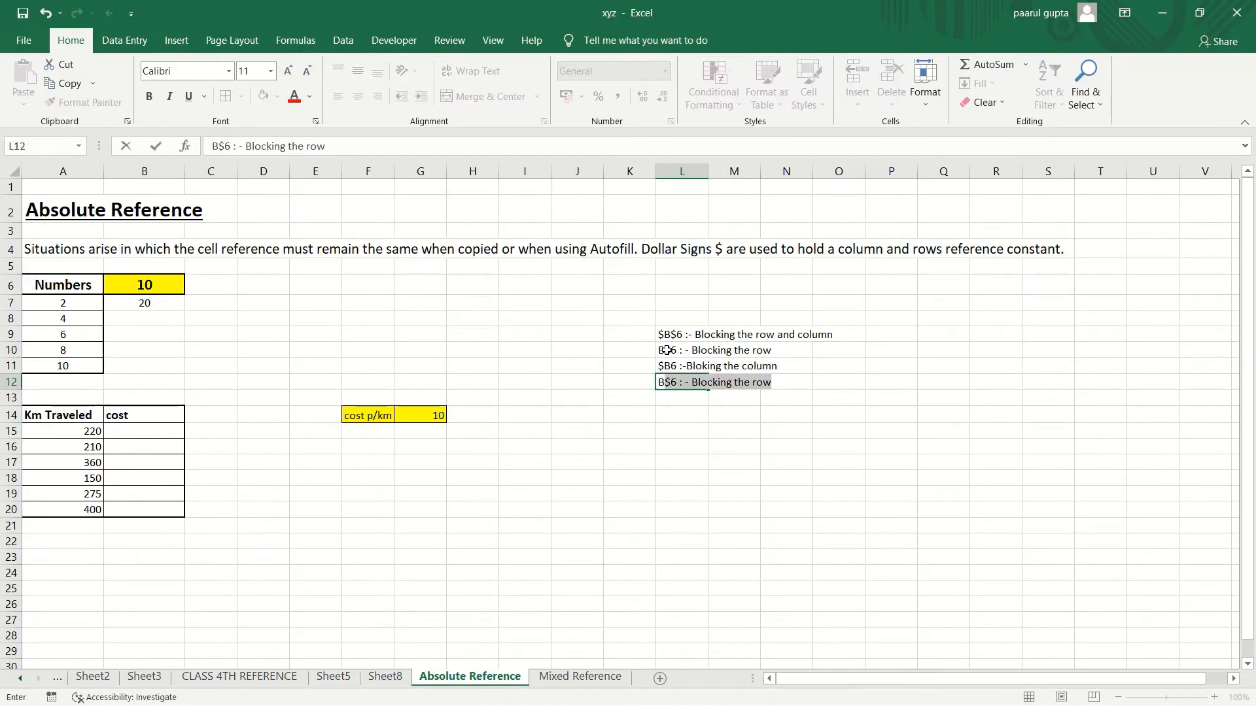
type("^")
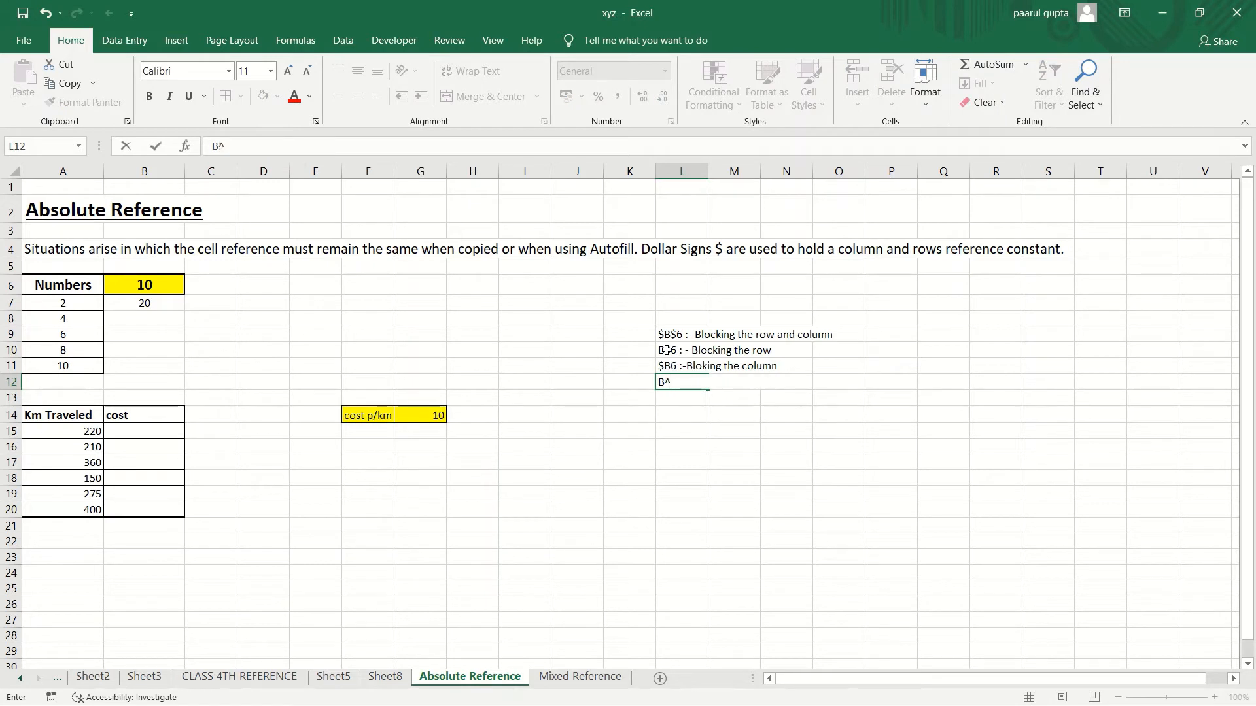
key("BackSpace")
type("6:_")
key("BackSpace")
type("- Normal")
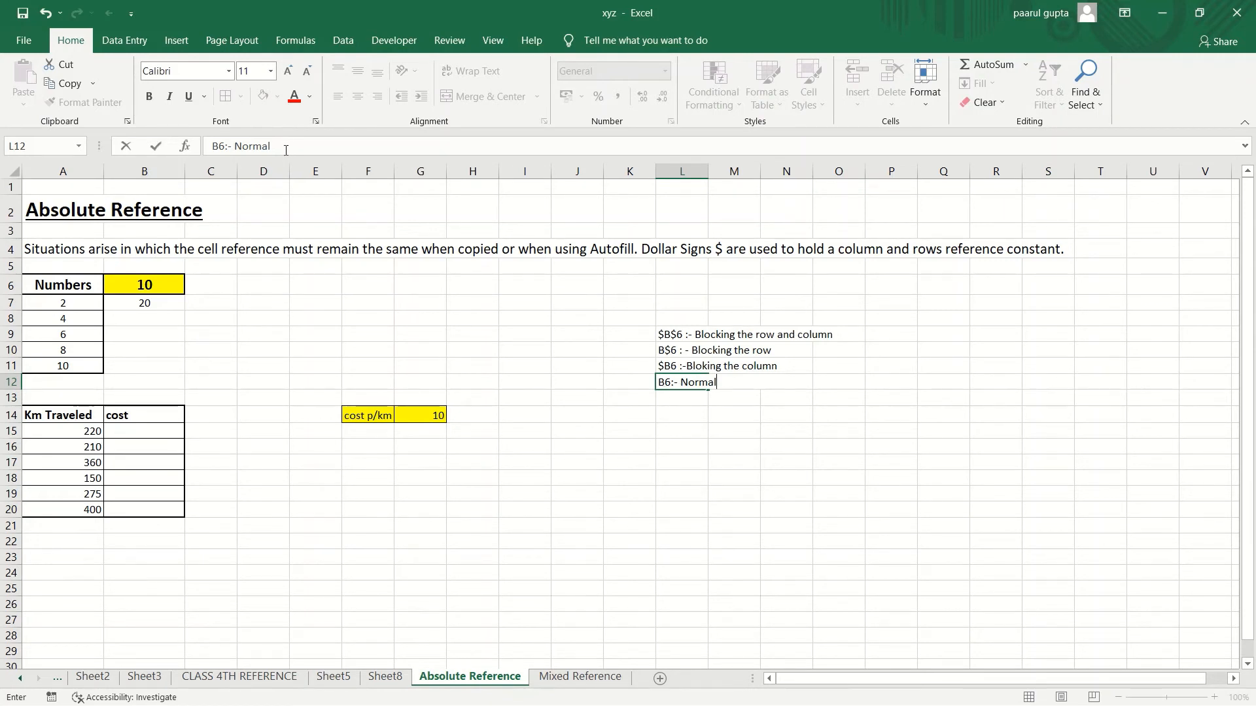
Step: Make the B6 reference in cell B7 fully absolute so the formula reads =A7*$B$6
left_click(150, 302)
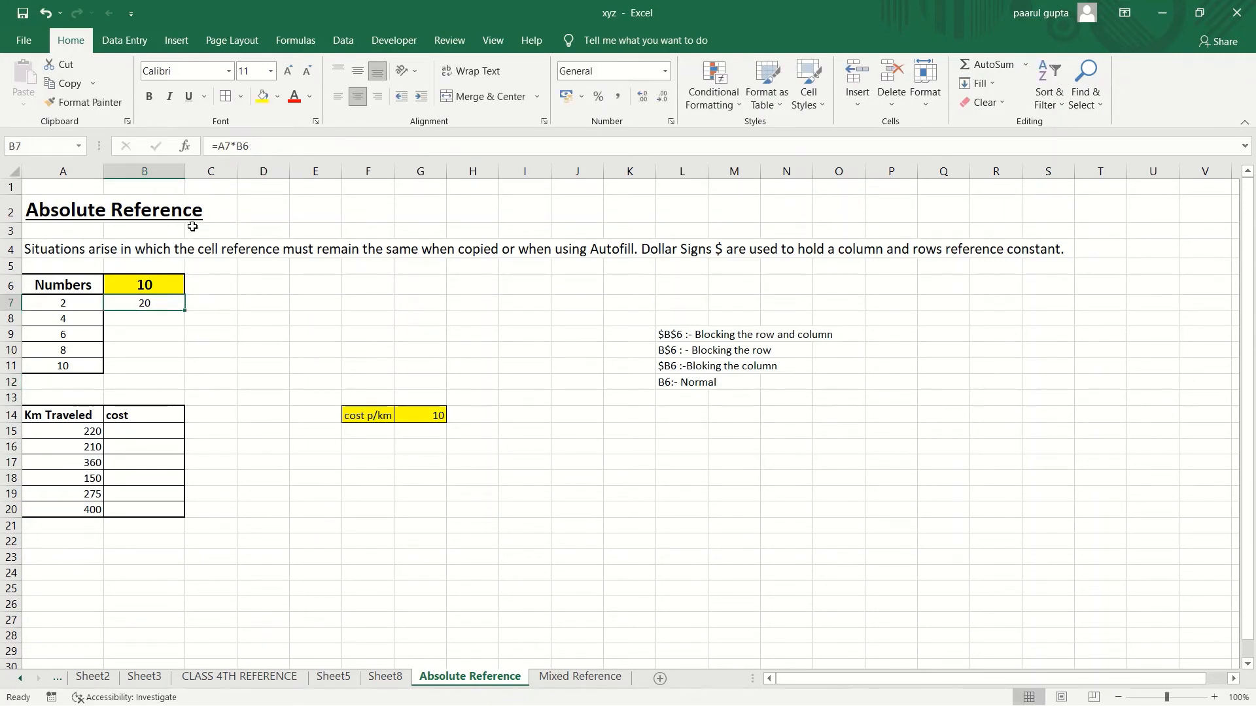
double_click(177, 301)
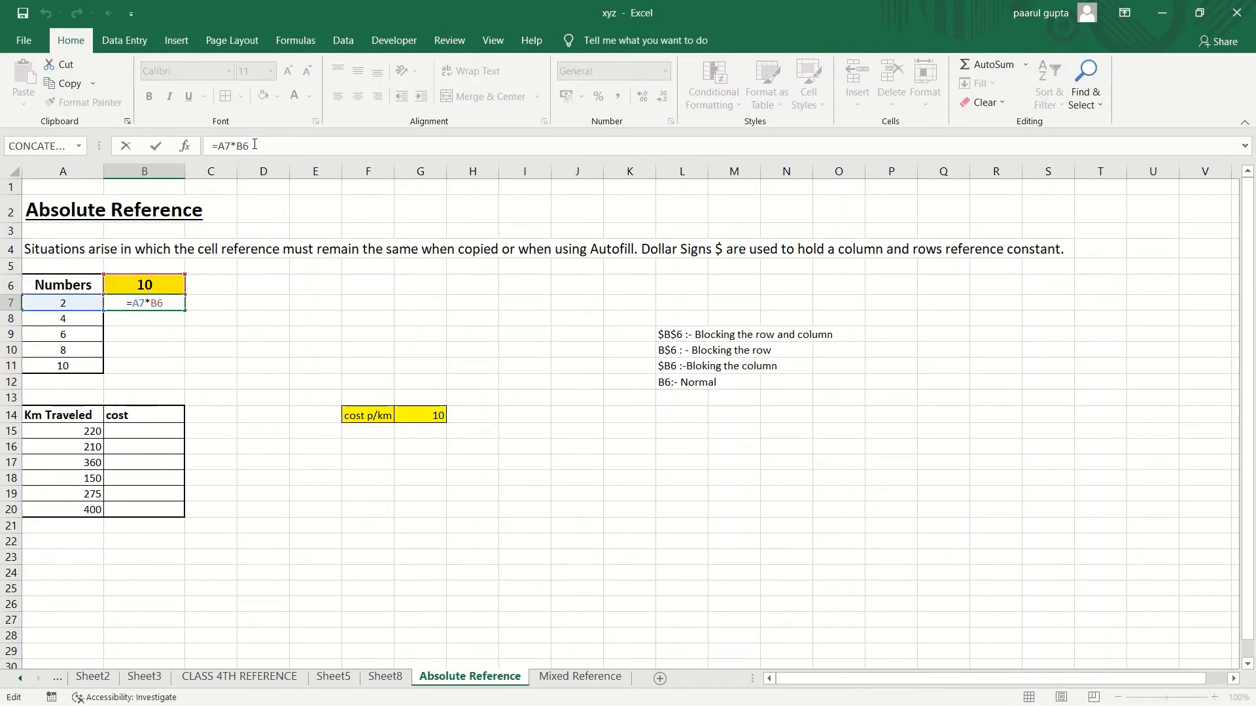
left_click_drag(253, 146, 237, 146)
key("F4")
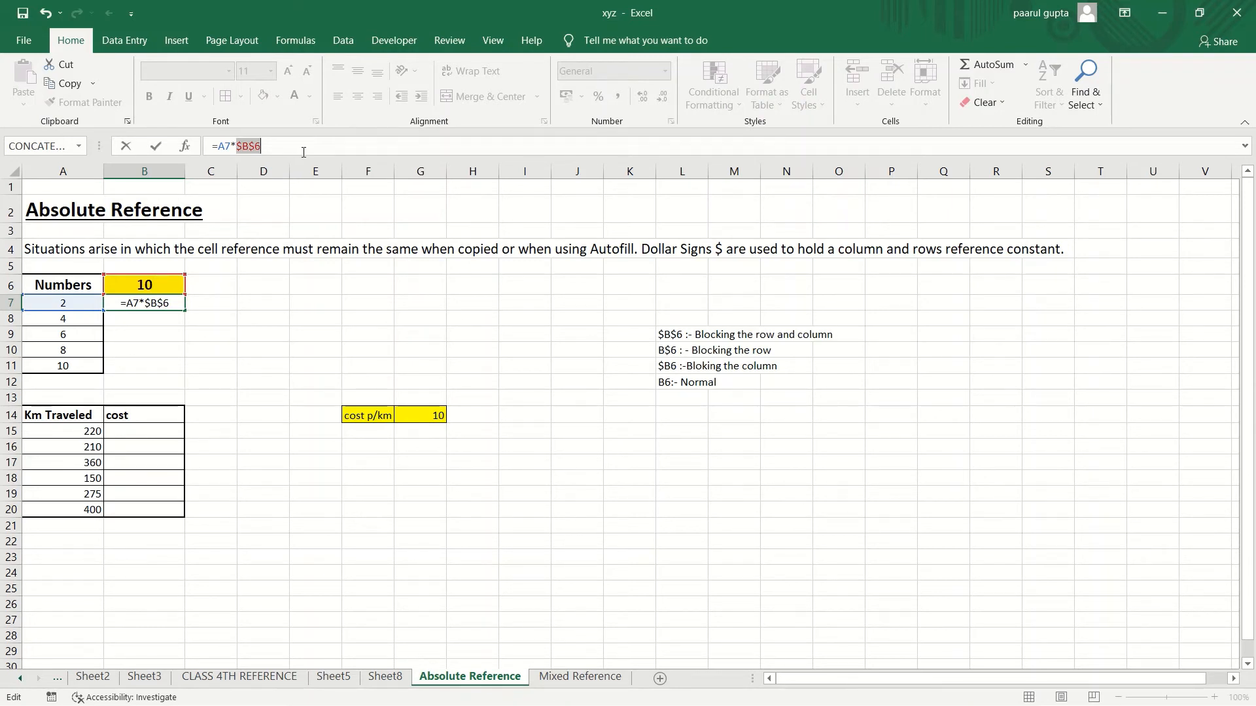
key("F4")
key("F4")
key("F4")
key("F4")
key("Return")
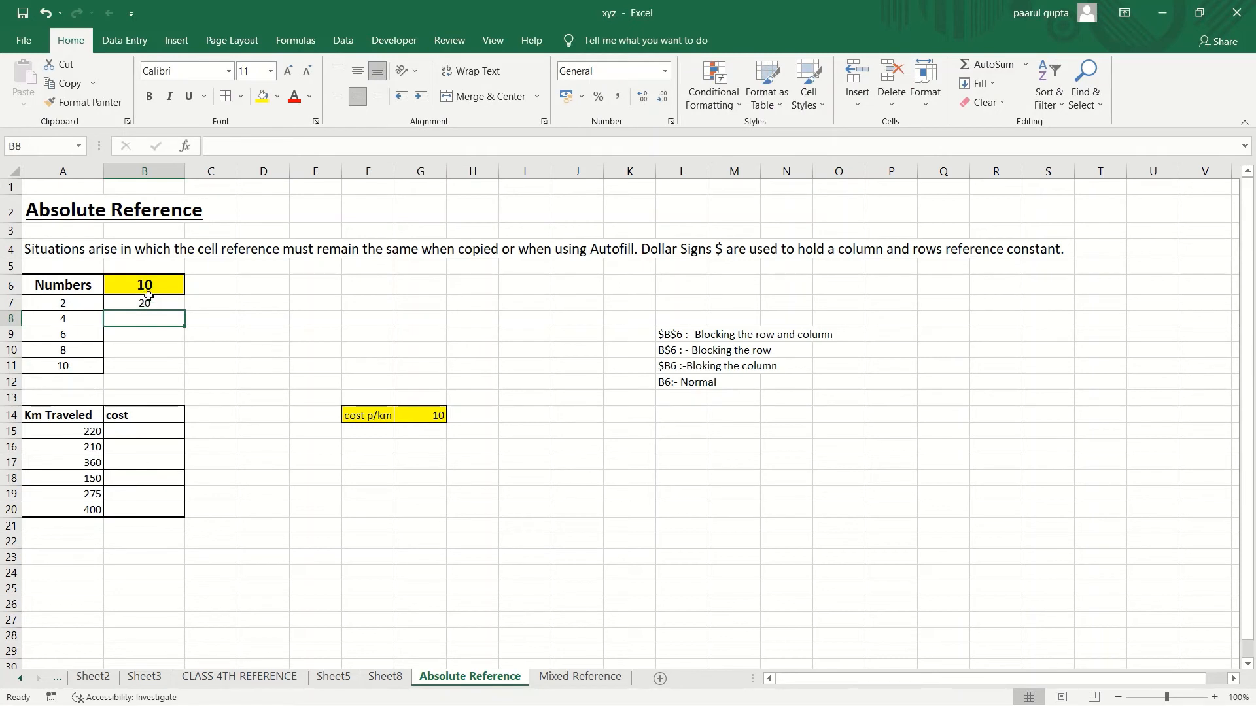
Step: Fill the formula in B7 down the Numbers table and clear the extra result in B12
left_click(151, 304)
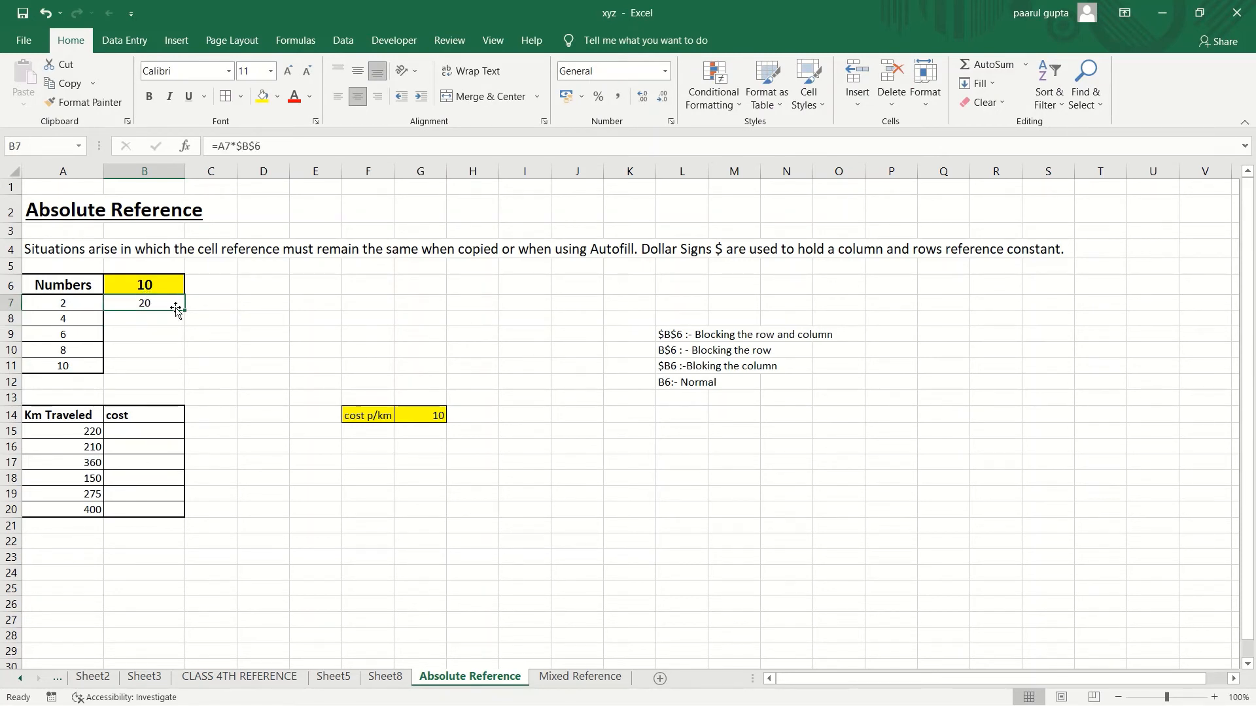
left_click_drag(184, 312, 176, 380)
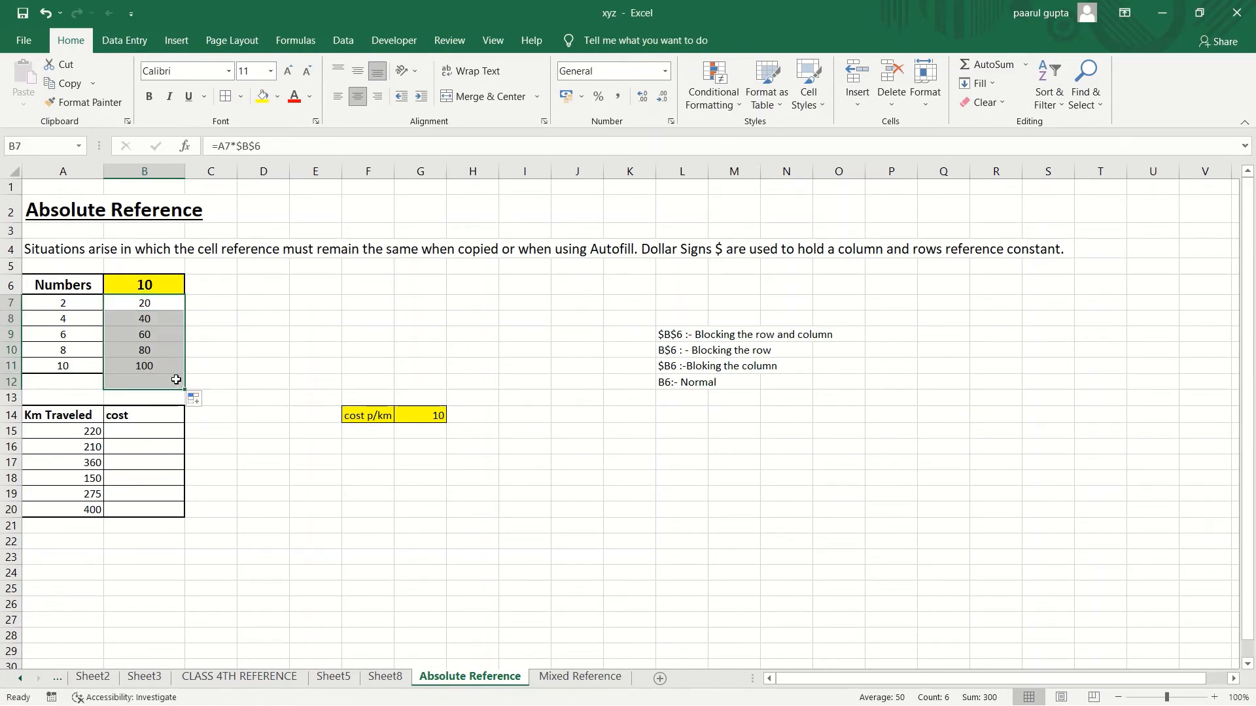
double_click(145, 381)
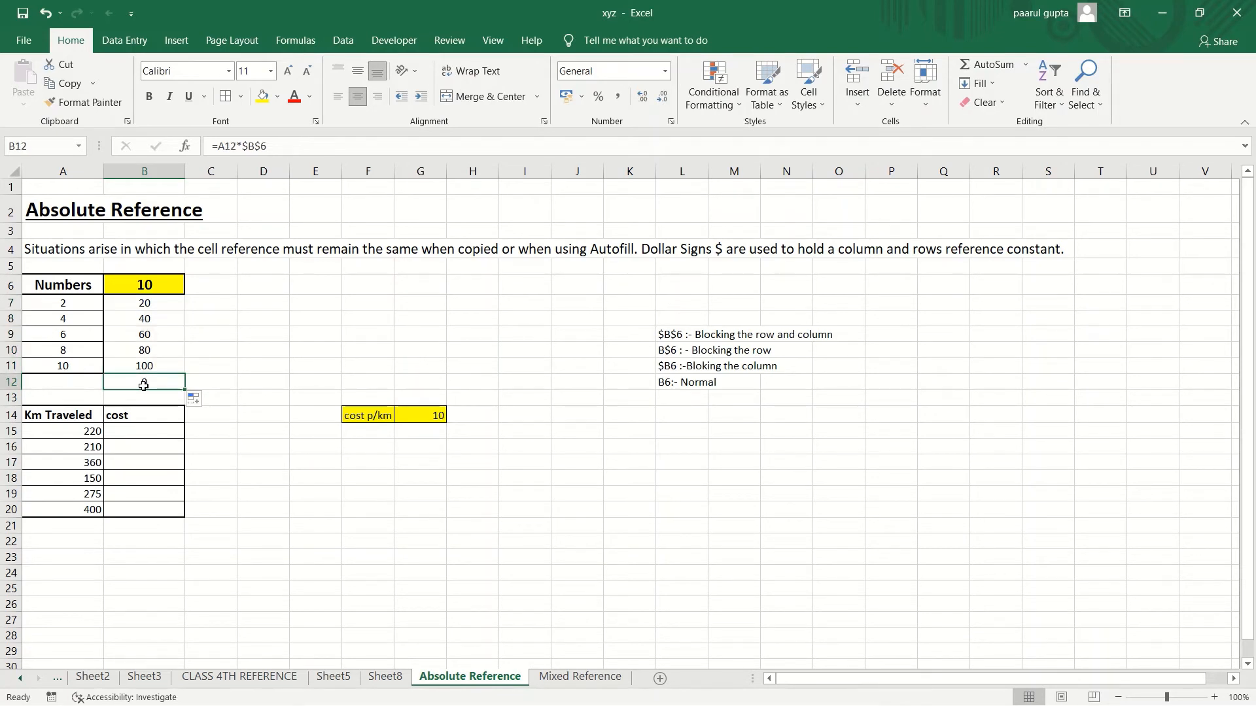
left_click(234, 372)
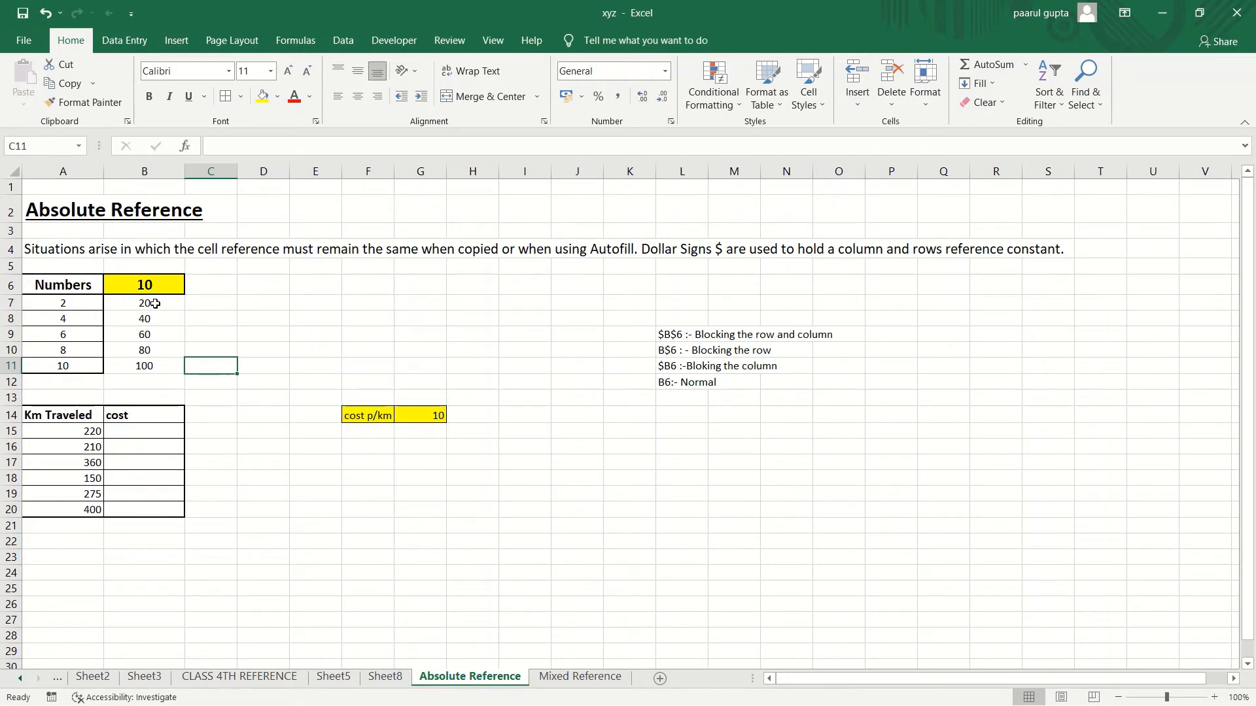
Step: Clear the multiplication results from cells B7 to B11
left_click_drag(155, 303, 160, 367)
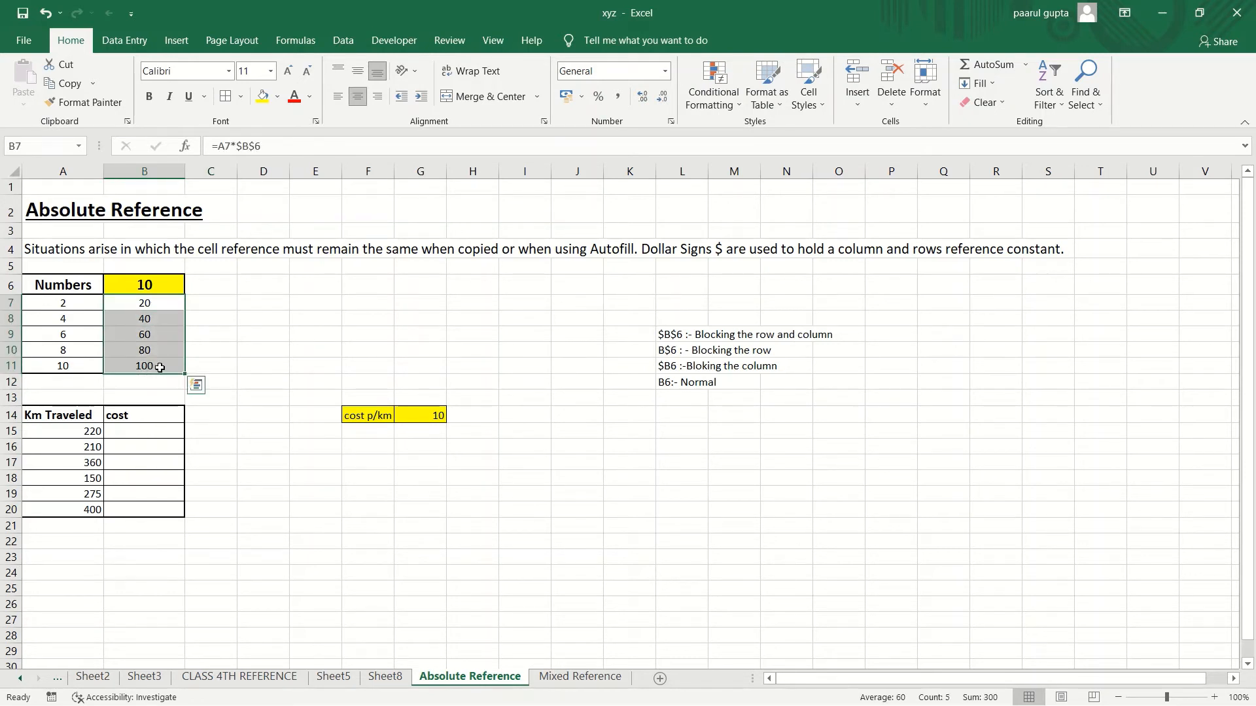
key("BackSpace")
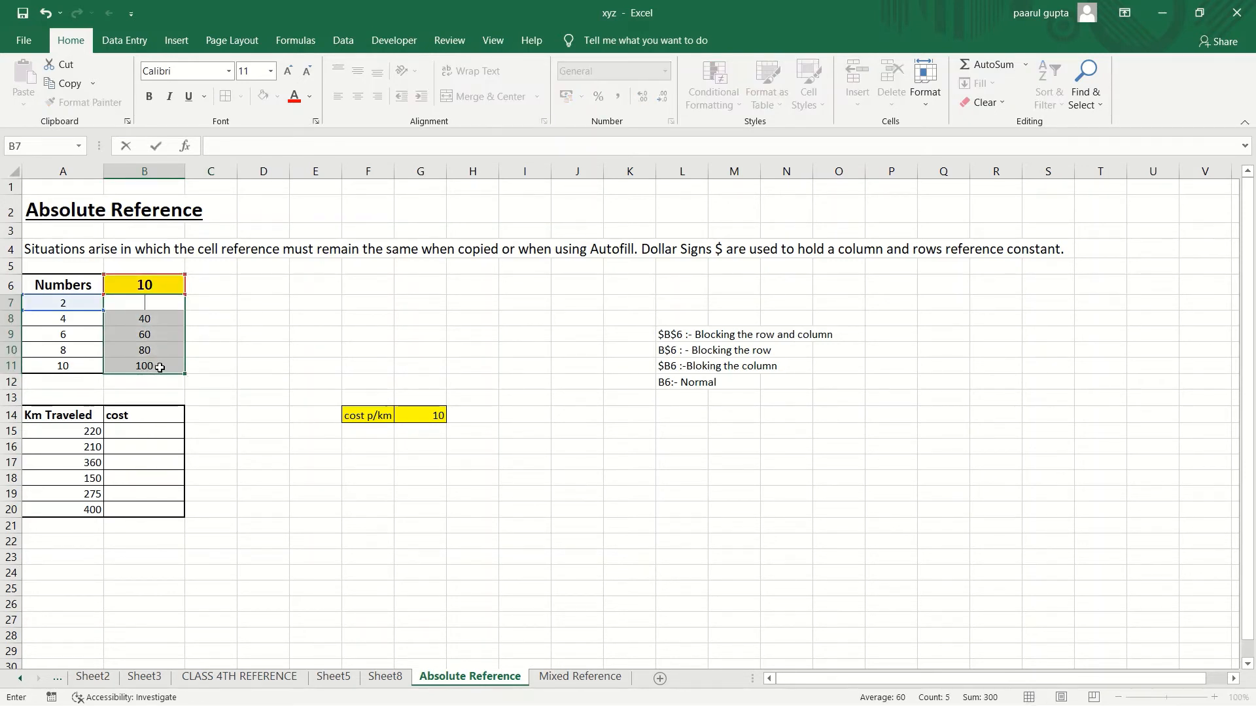
left_click(247, 348)
left_click_drag(148, 320, 170, 363)
key("BackSpace")
key("Delete")
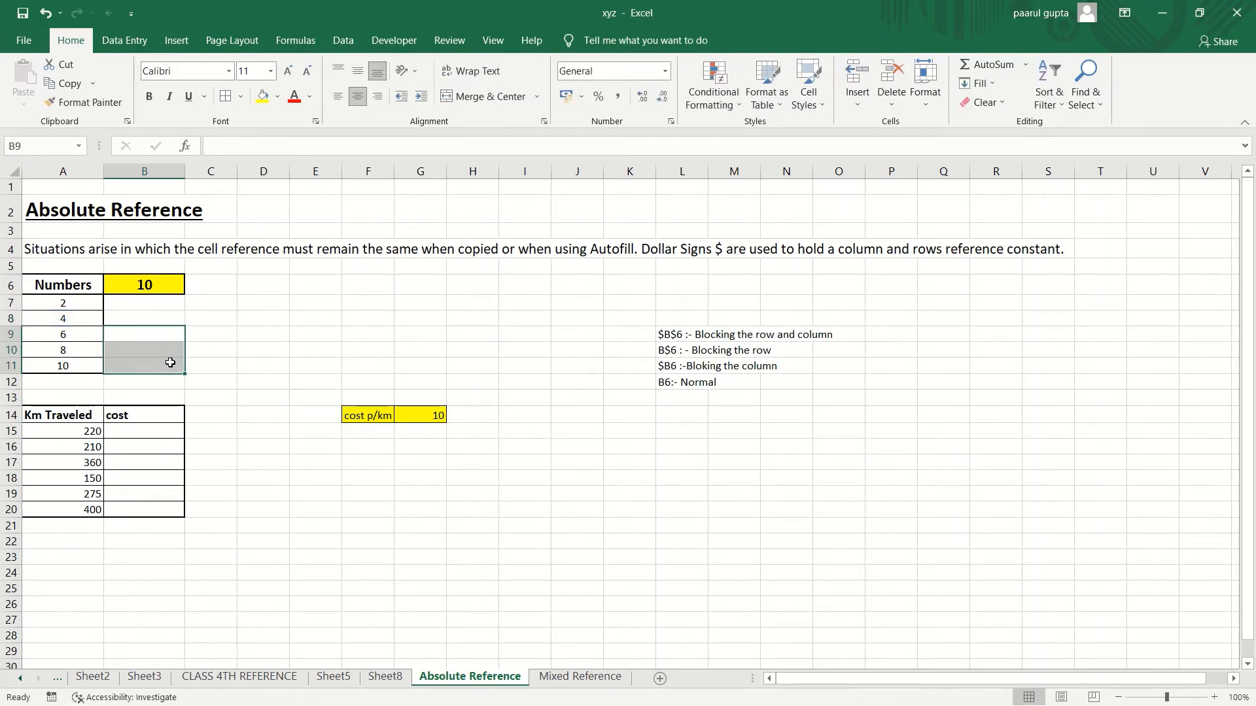
left_click(232, 358)
Step: Enter a formula in B7 multiplying the first number by the yellow header cell, =A7*B6
left_click(162, 303)
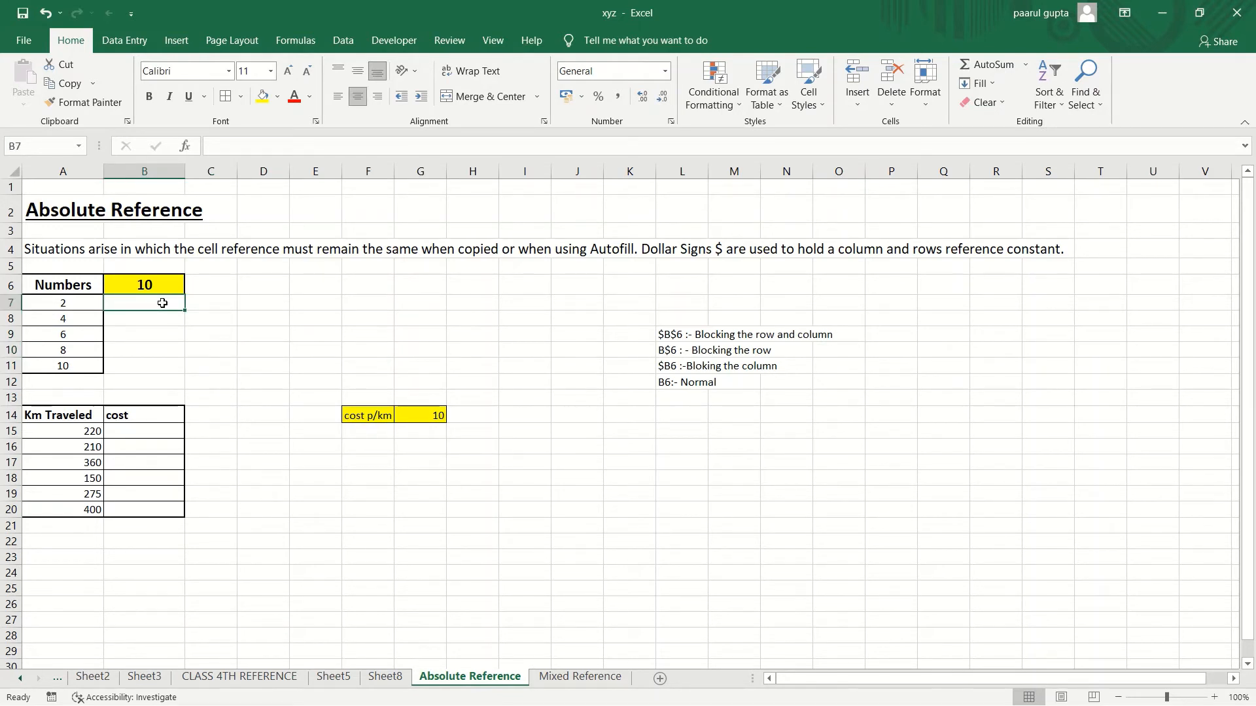
type("=")
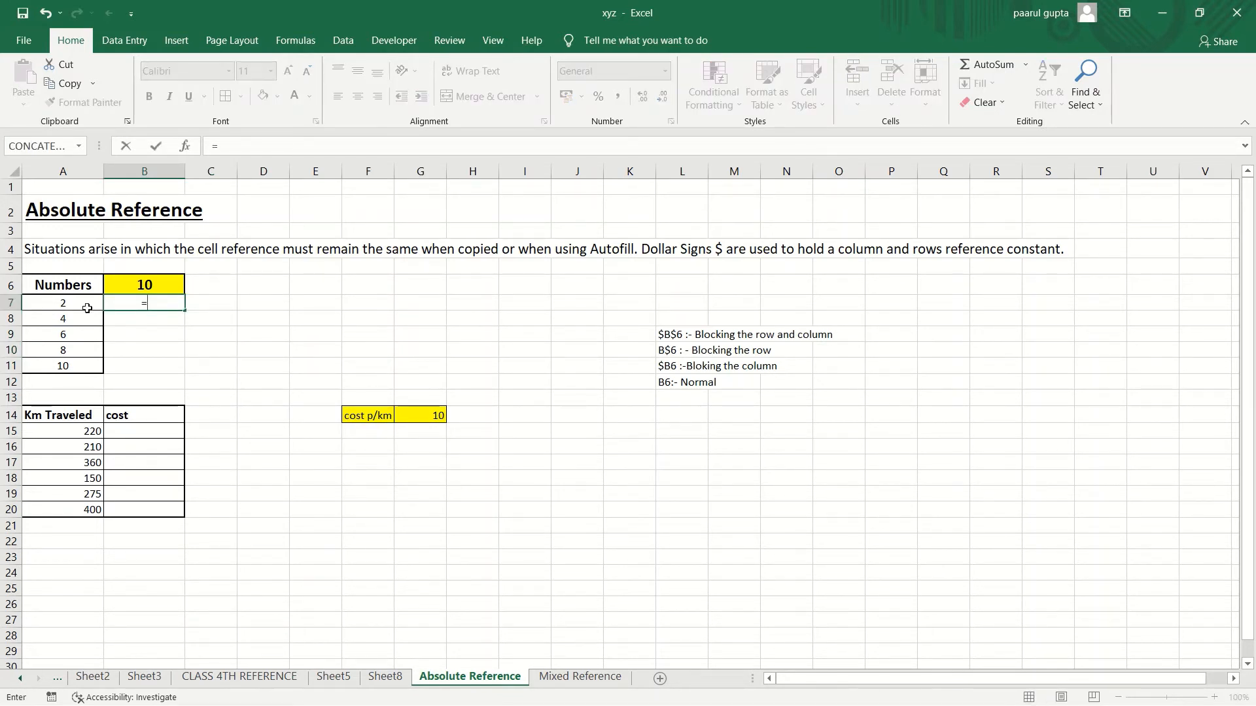
left_click(87, 308)
type("*")
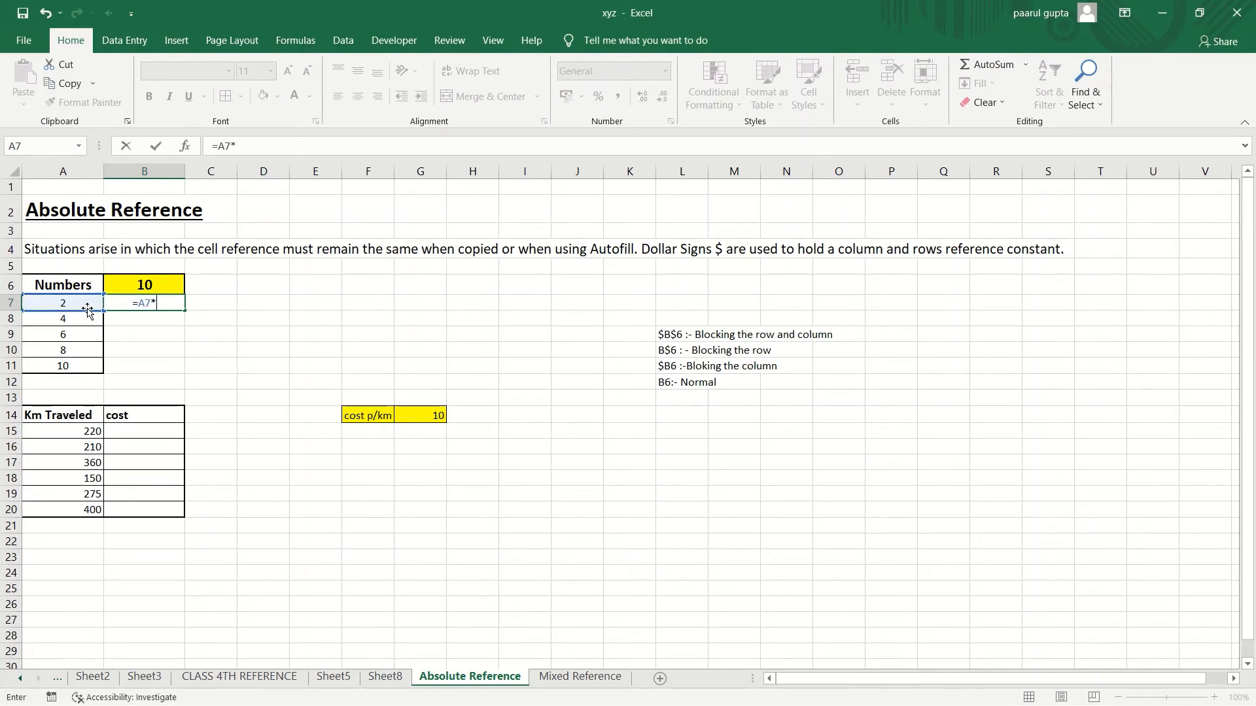
left_click(158, 285)
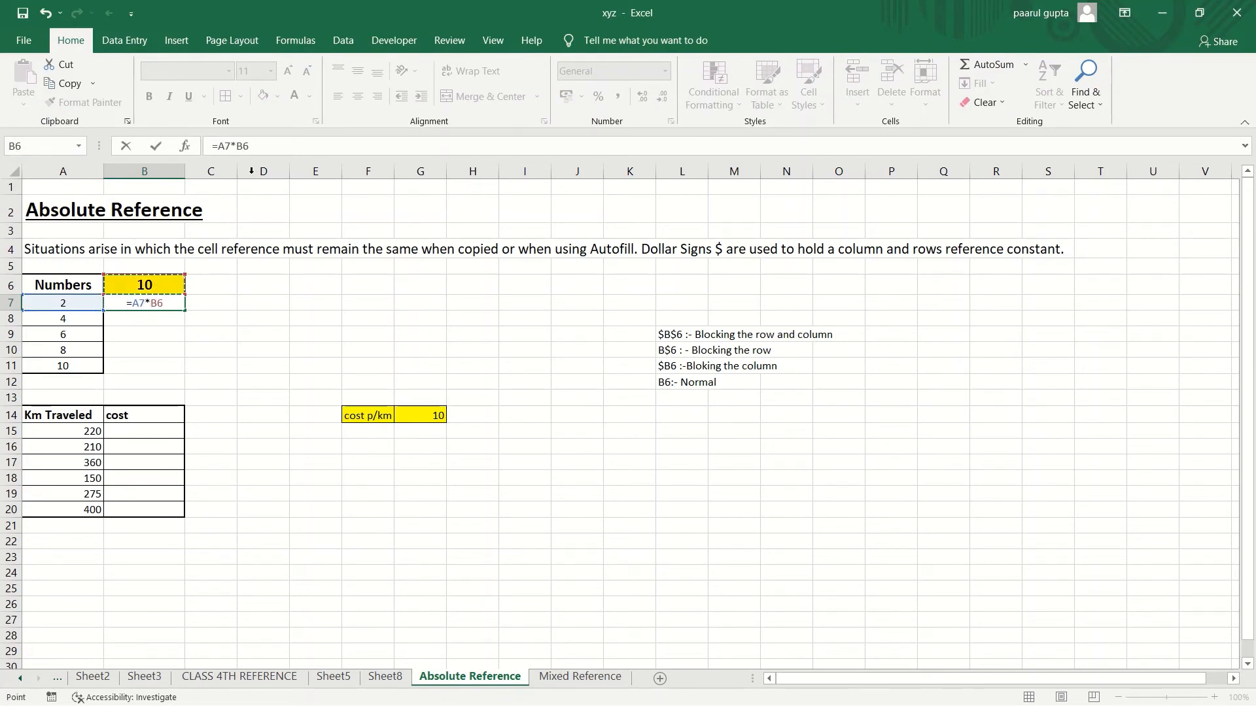
Step: Lock only the column of the header reference, making B7 =A7*$B6, and fill it down to B11
double_click(239, 146)
key("F4")
key("F4")
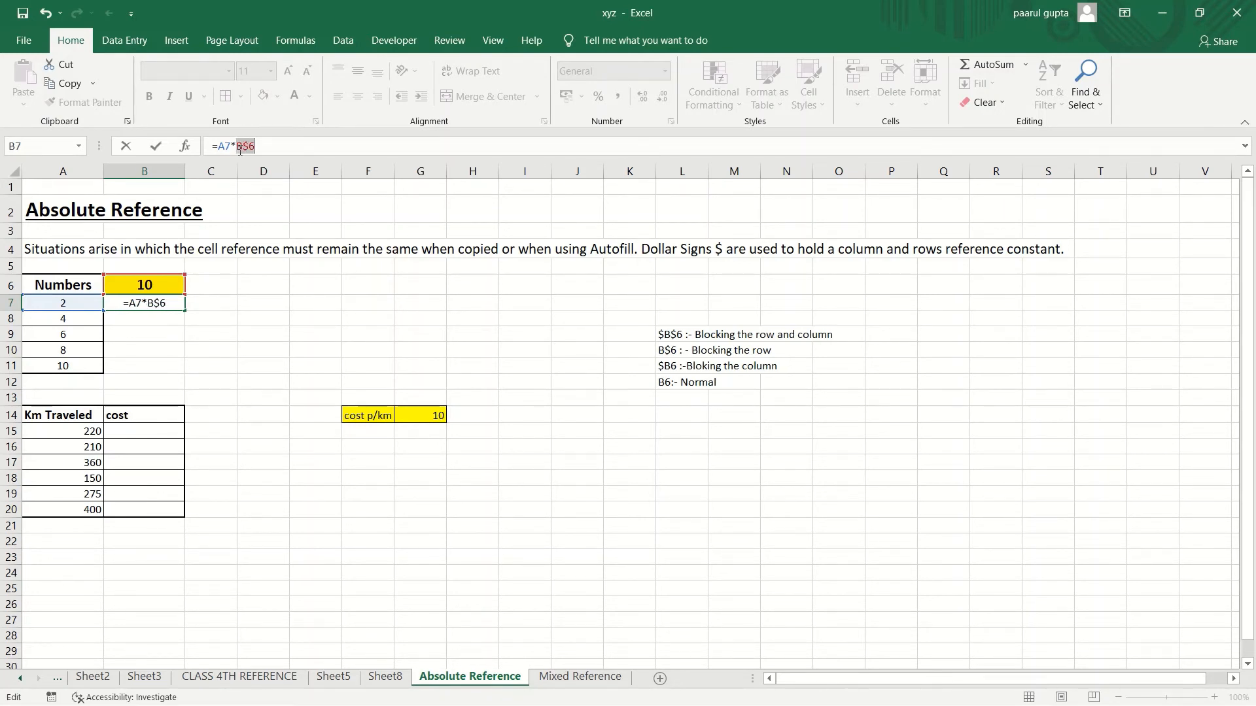
key("F4")
key("Return")
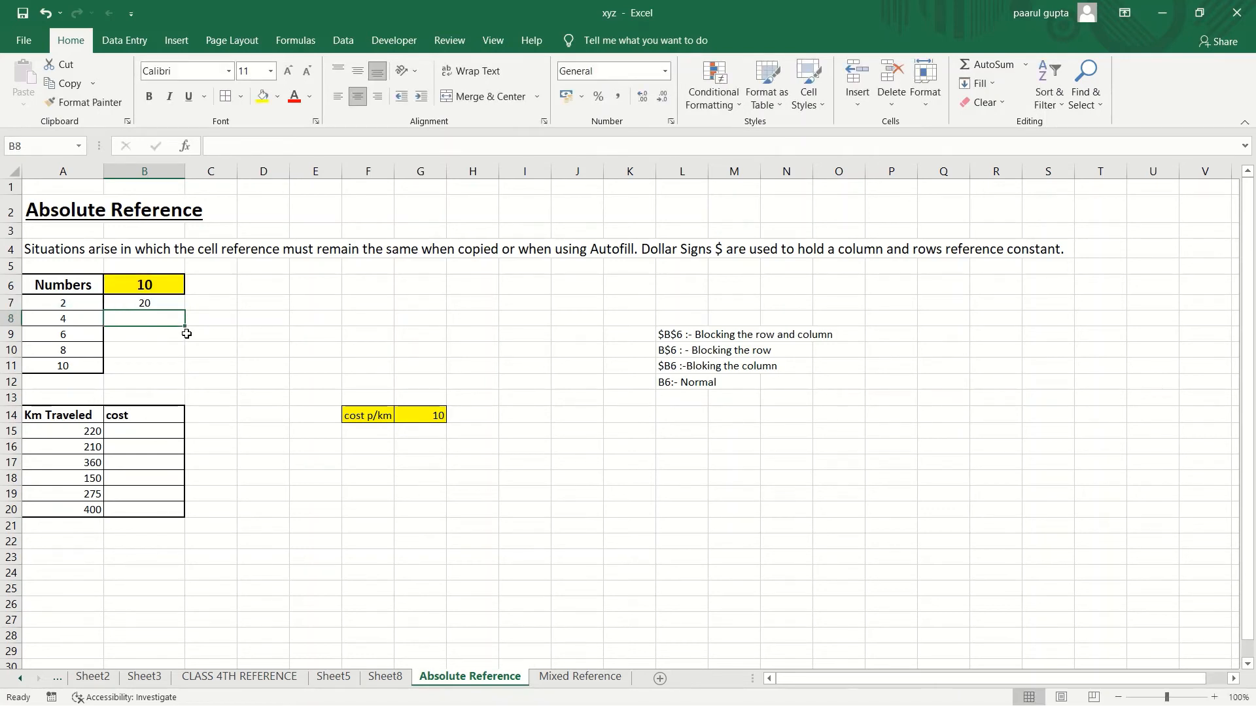
left_click(176, 302)
left_click_drag(184, 312, 184, 378)
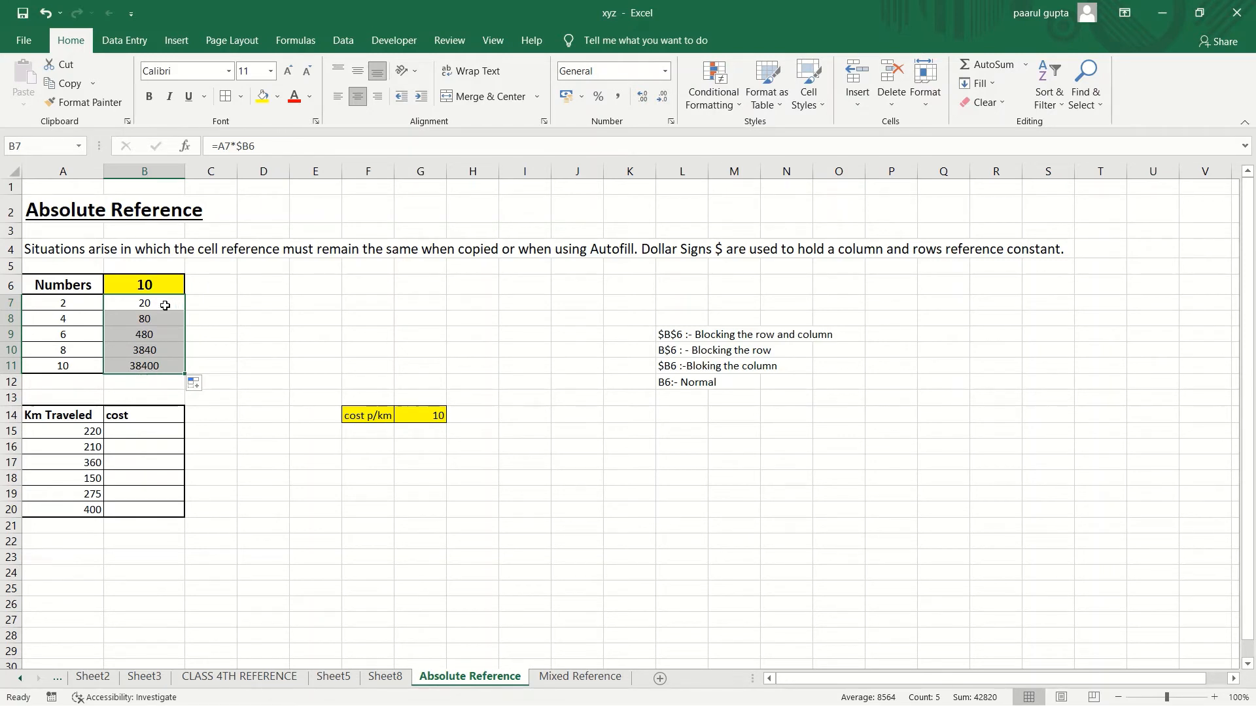
Step: Lock only the row of the header reference, making B7 =A7*B$6, and fill it down to B11
key("ctrl+z")
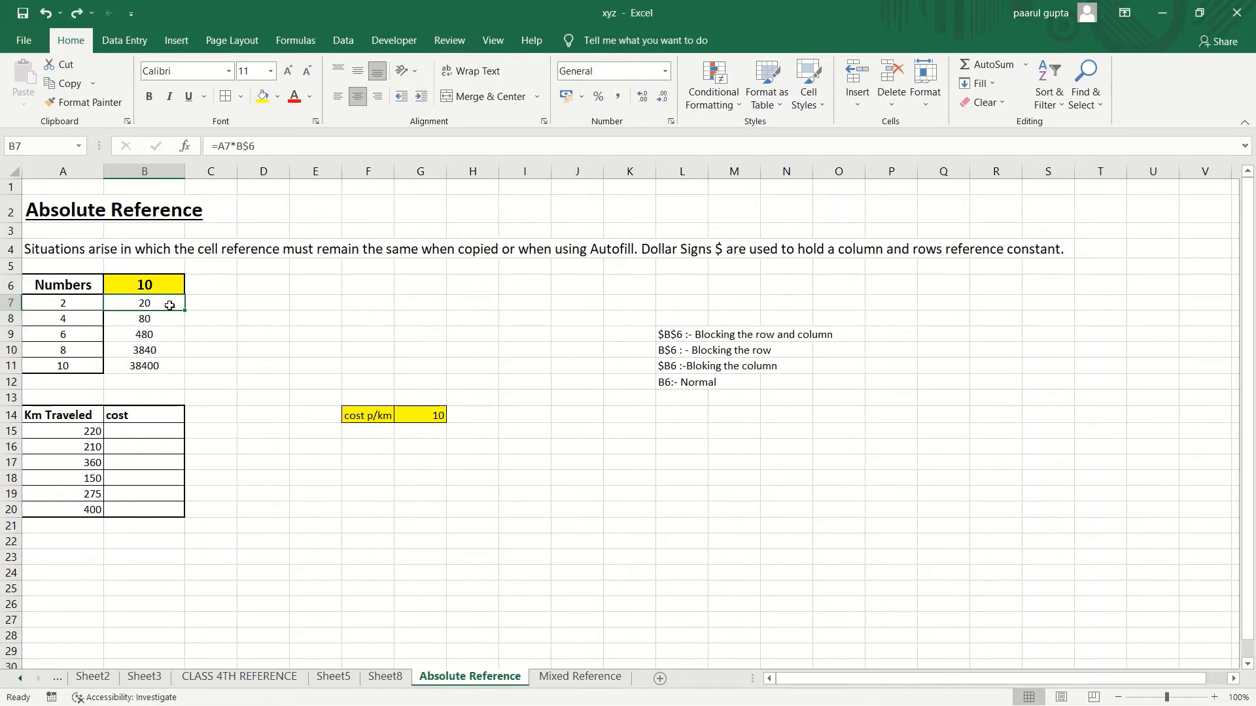
double_click(155, 304)
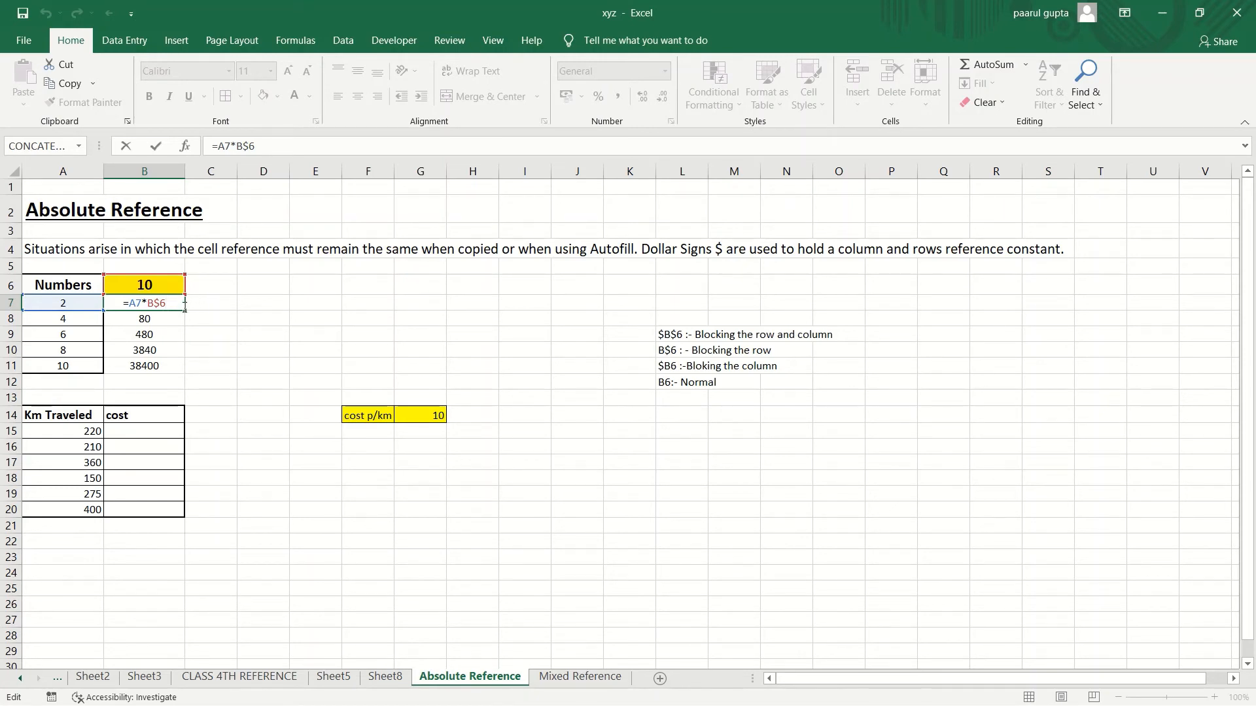
key("Return")
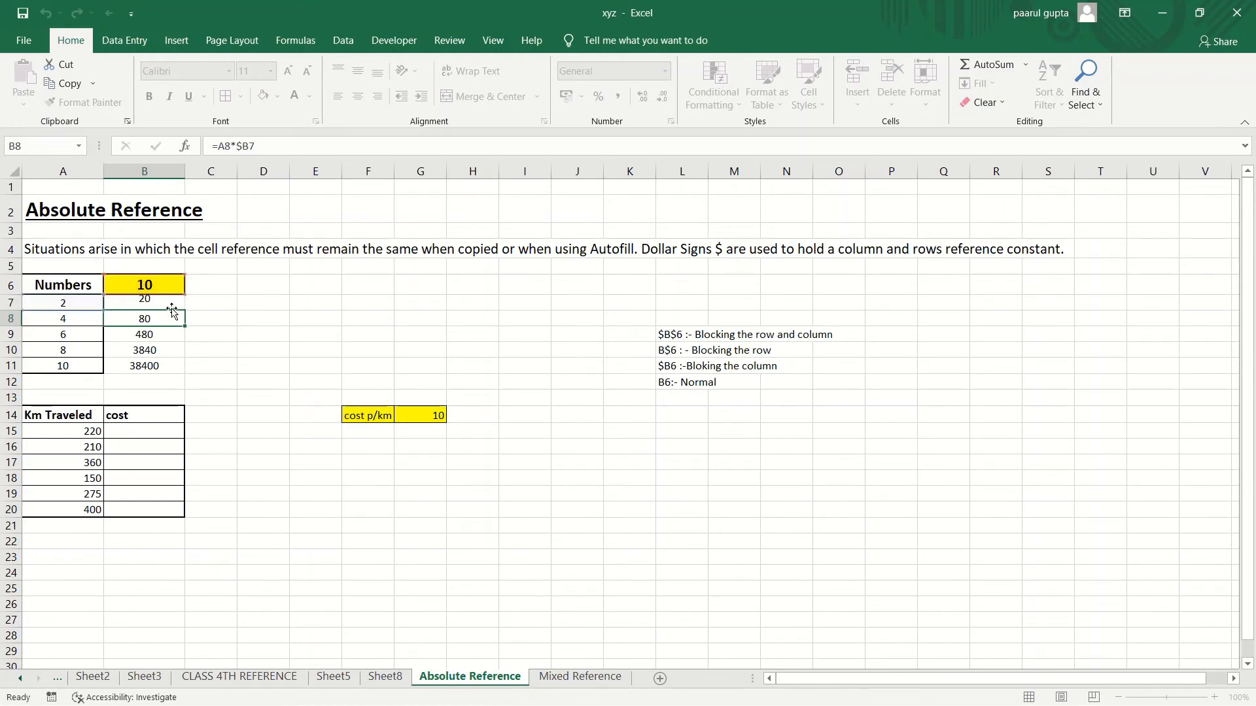
left_click_drag(168, 303, 180, 369)
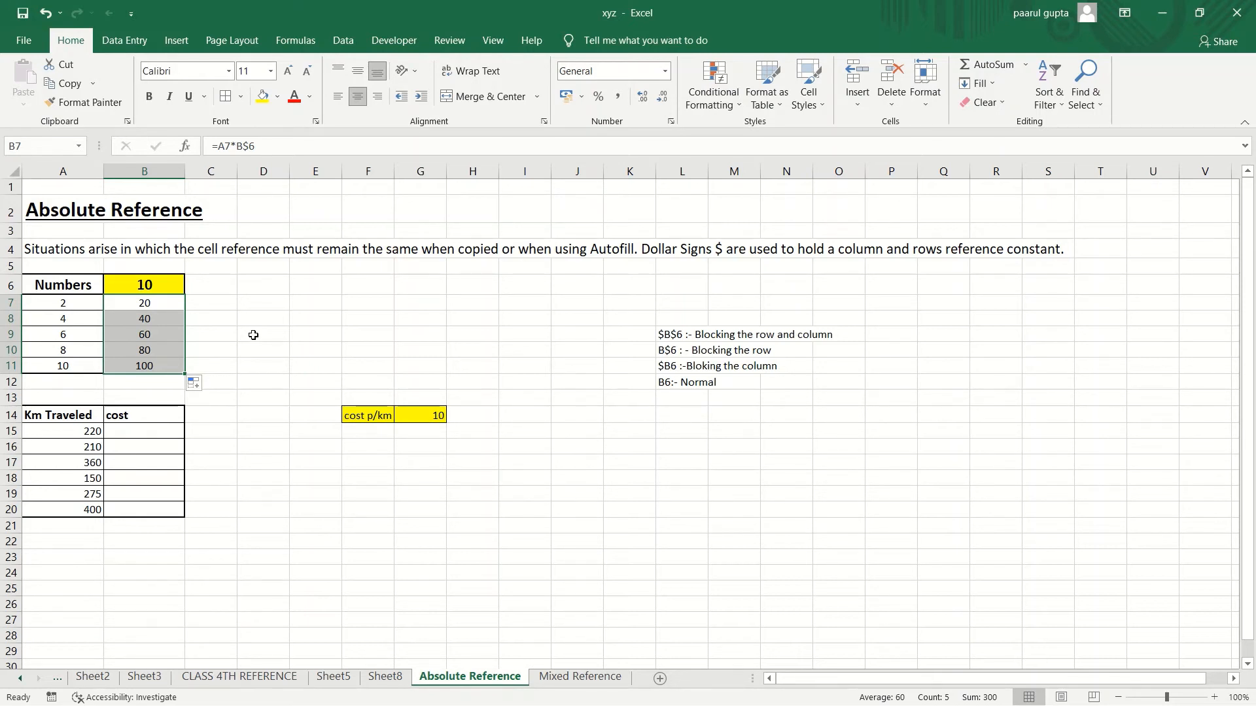
left_click(254, 382)
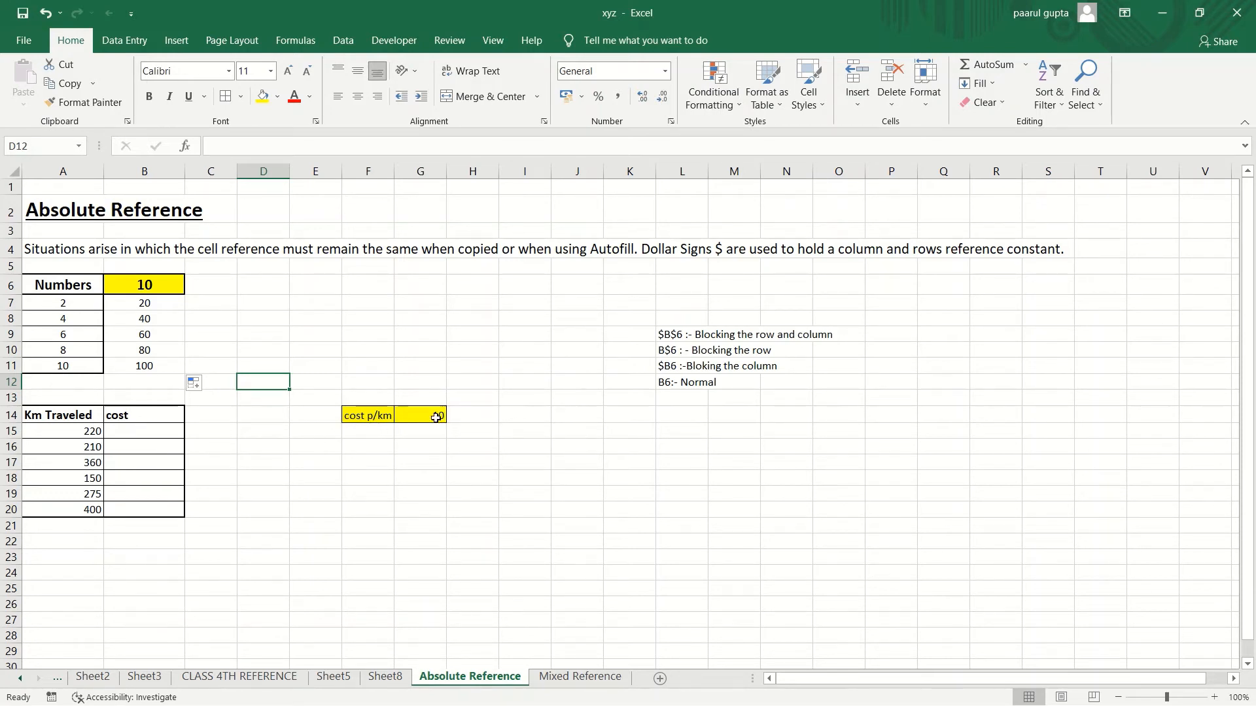
Step: Enter the formula =A15*G14 in B15 to multiply the first distance by the cost per km
left_click(134, 435)
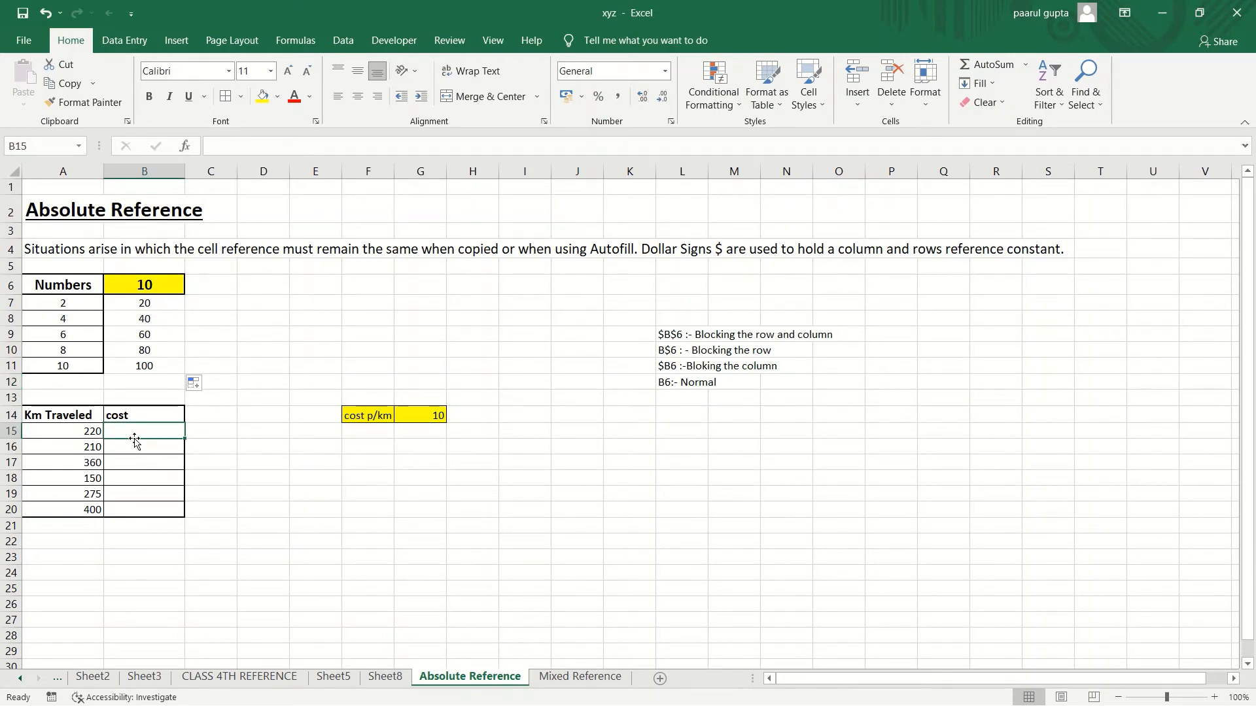
type("=")
left_click(89, 431)
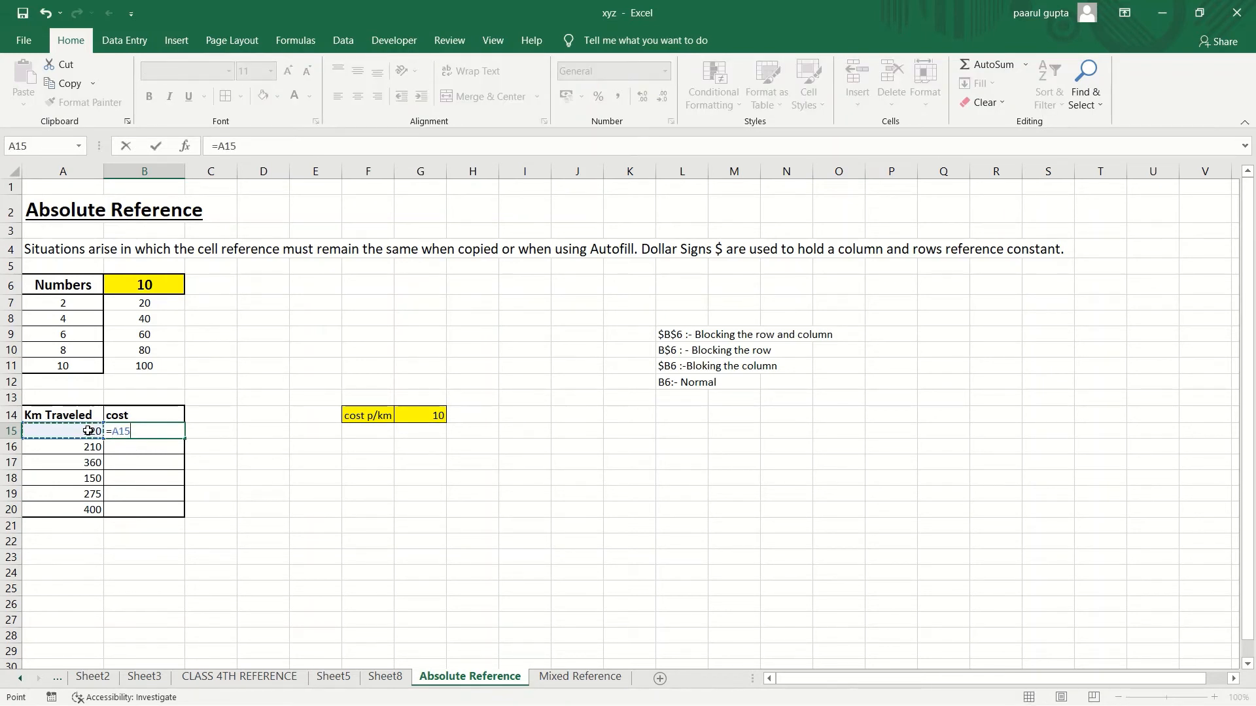
type("*")
left_click(412, 414)
key("F4")
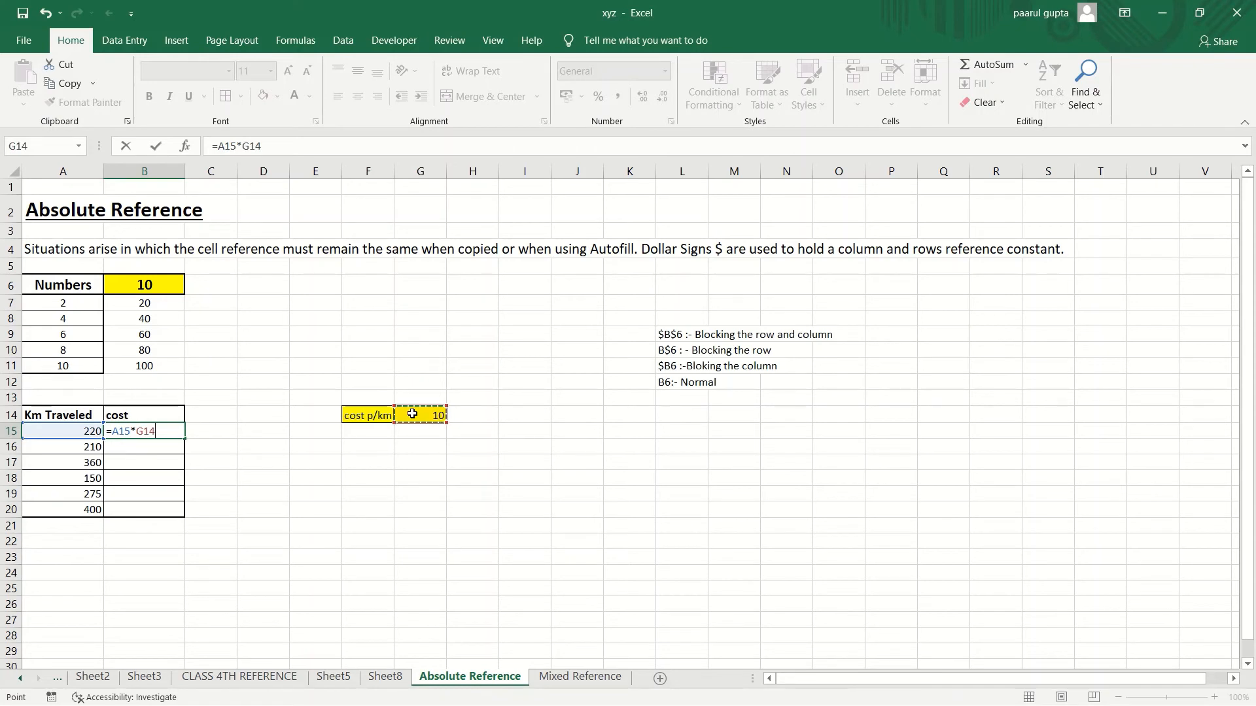
key("Return")
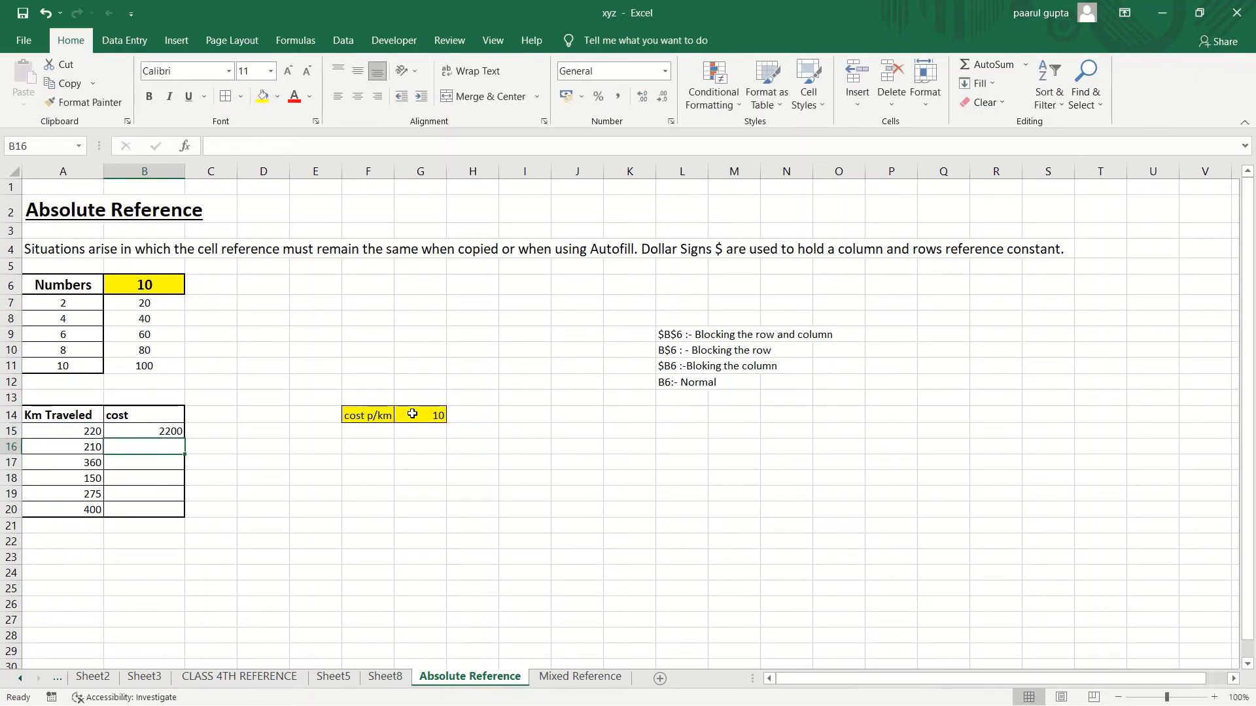
Step: Copy the cost formula from B15 into B16 and B17, and fill it from B16 down to B20
left_click(171, 430)
key("ctrl+c")
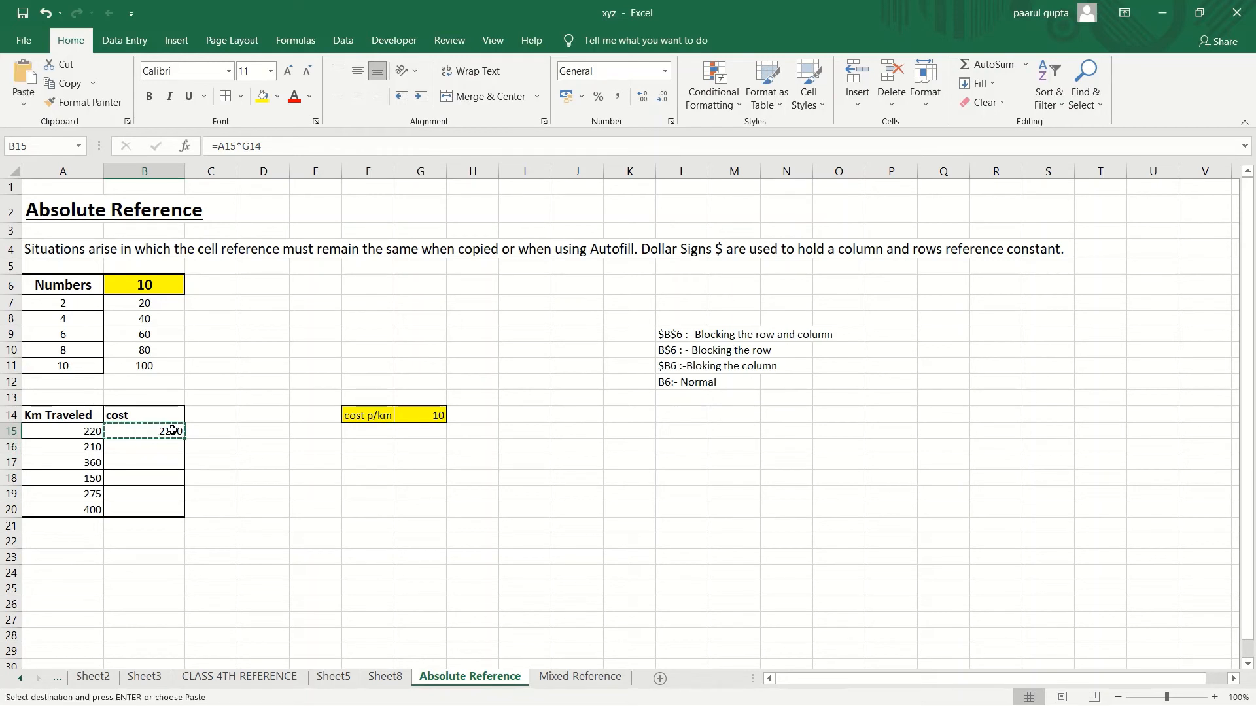
left_click(172, 446)
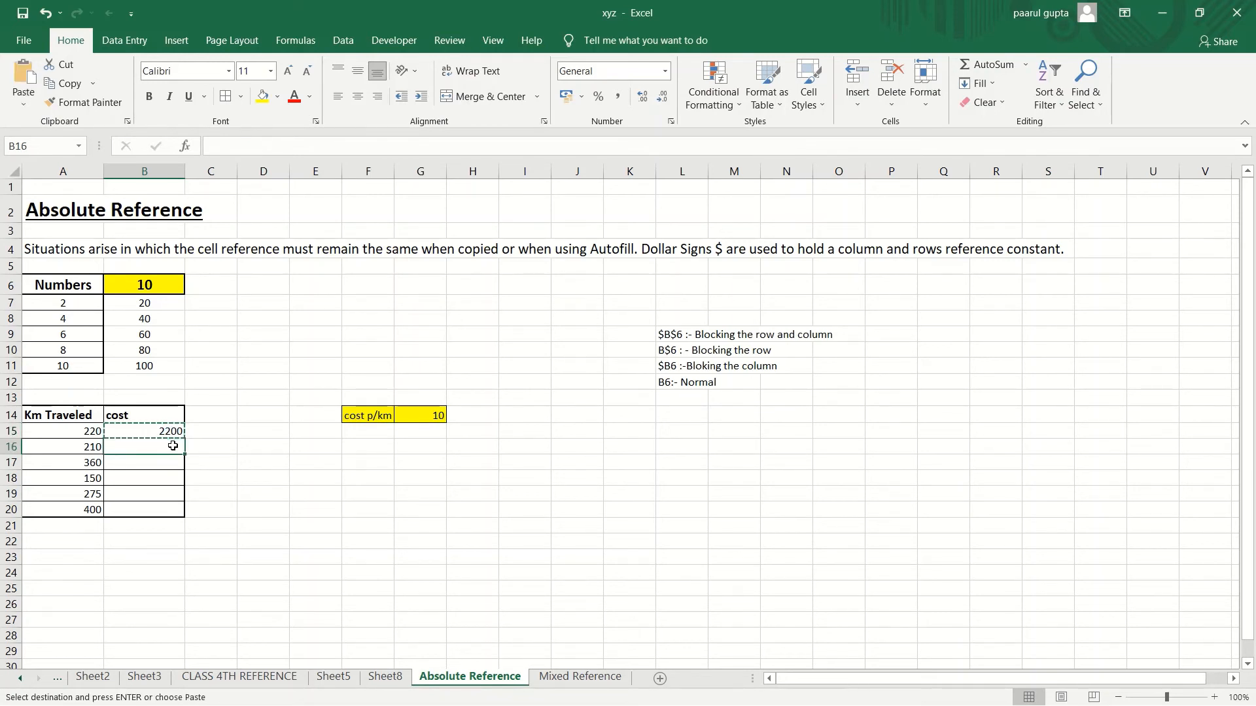
key("ctrl+v")
left_click(159, 465)
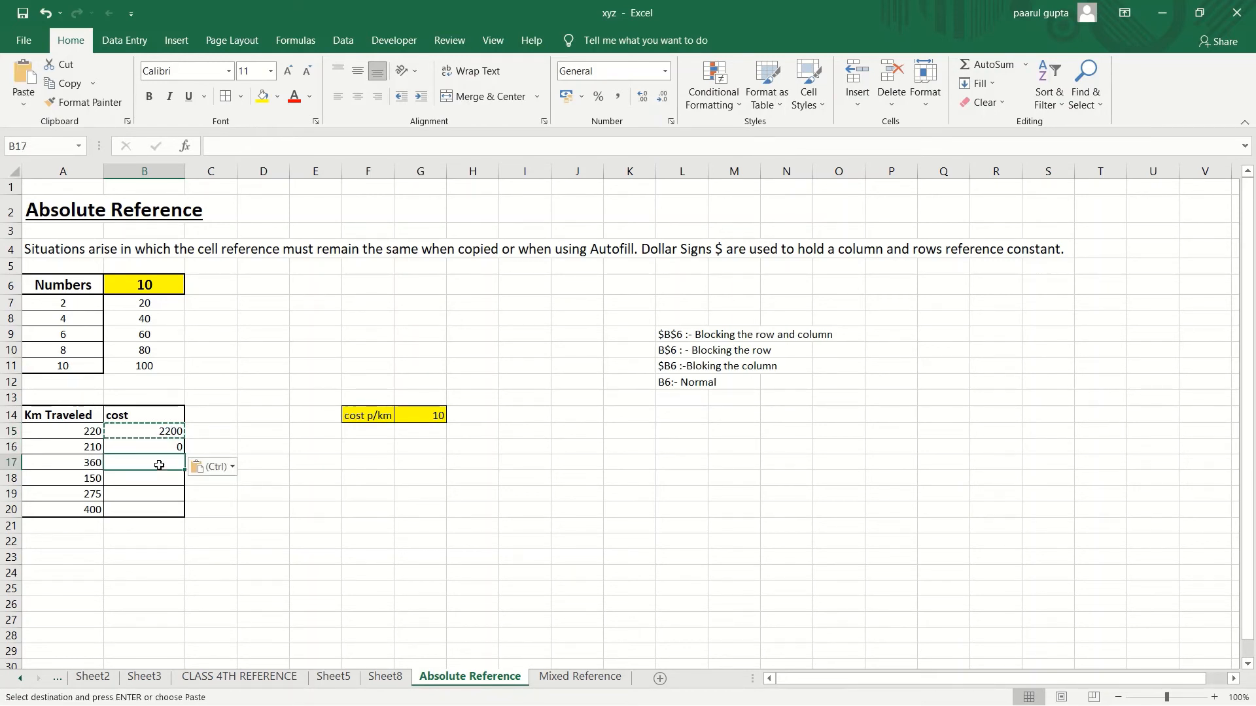
key("ctrl+v")
left_click(178, 447)
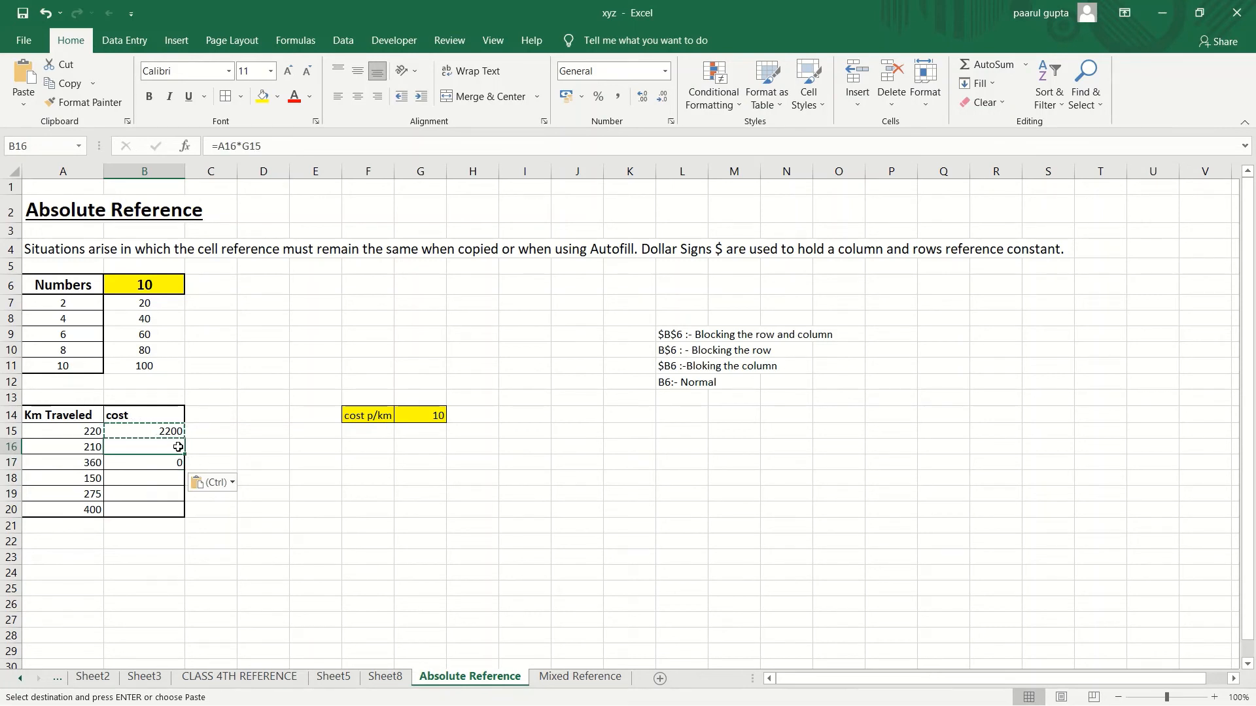
left_click_drag(184, 454, 188, 515)
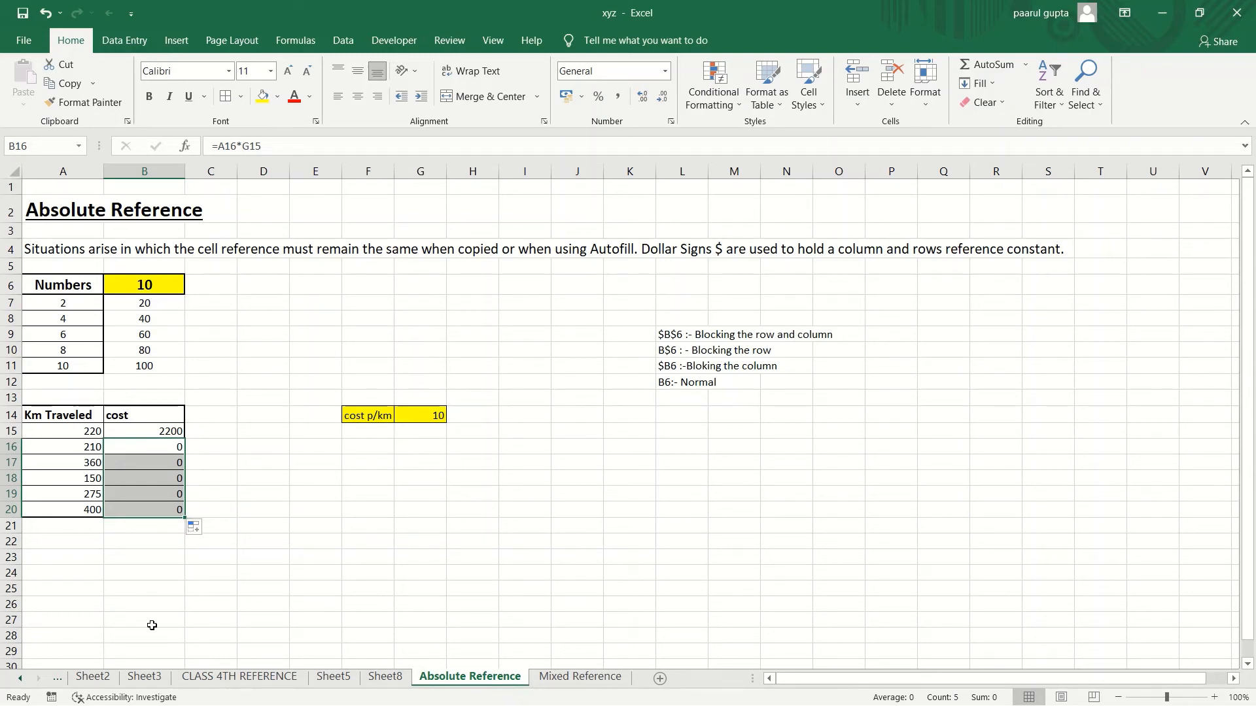
Step: View the CLASS 4TH REFERENCE sheet and switch to Sheet5 to review its earlier reference example
left_click(291, 682)
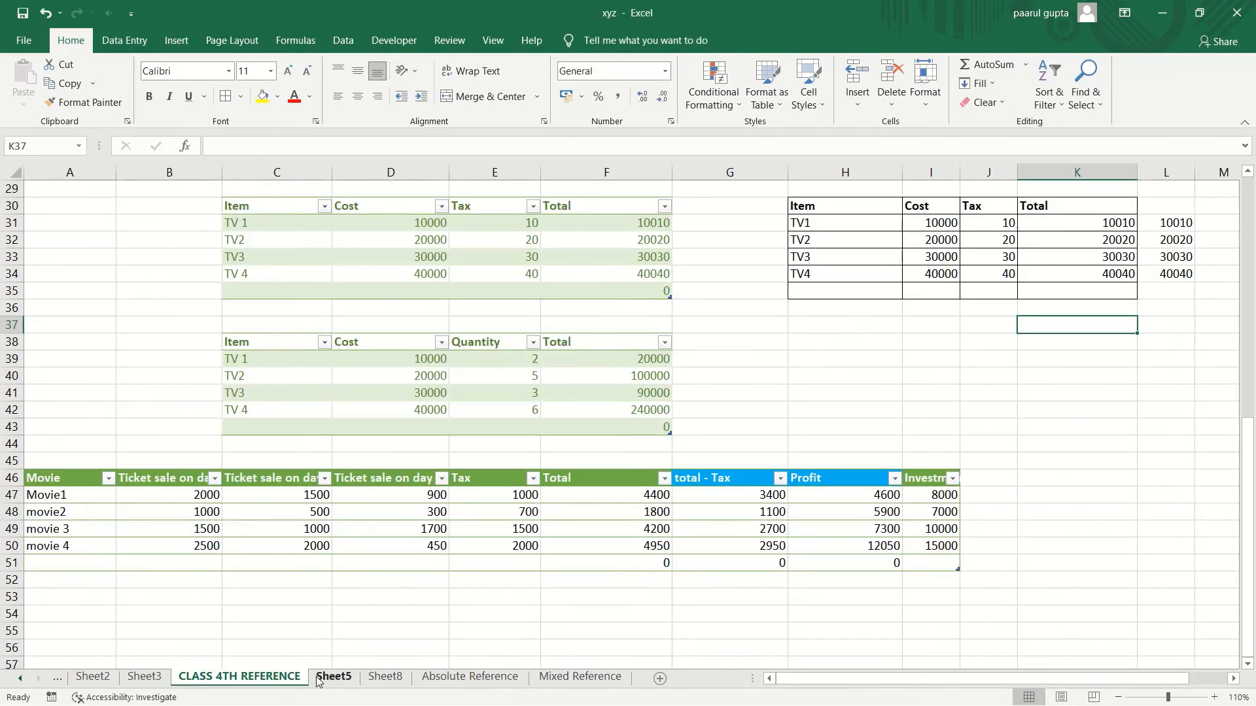
left_click(331, 680)
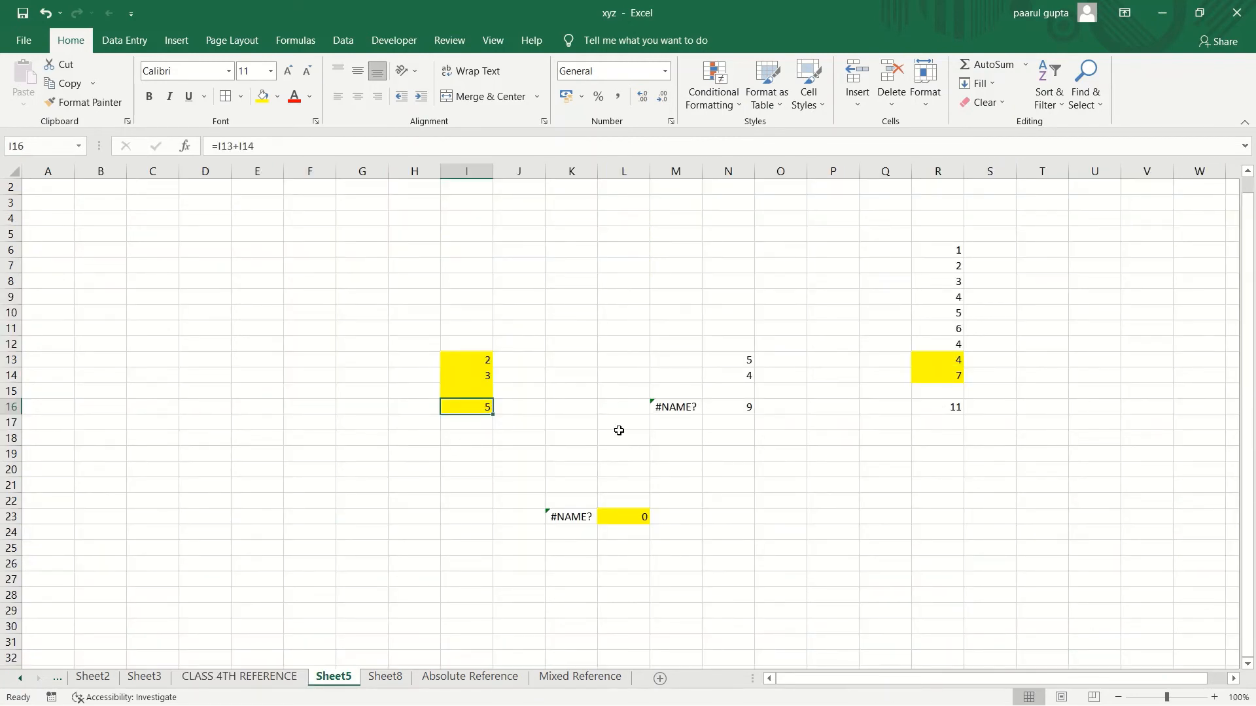
left_click(641, 475)
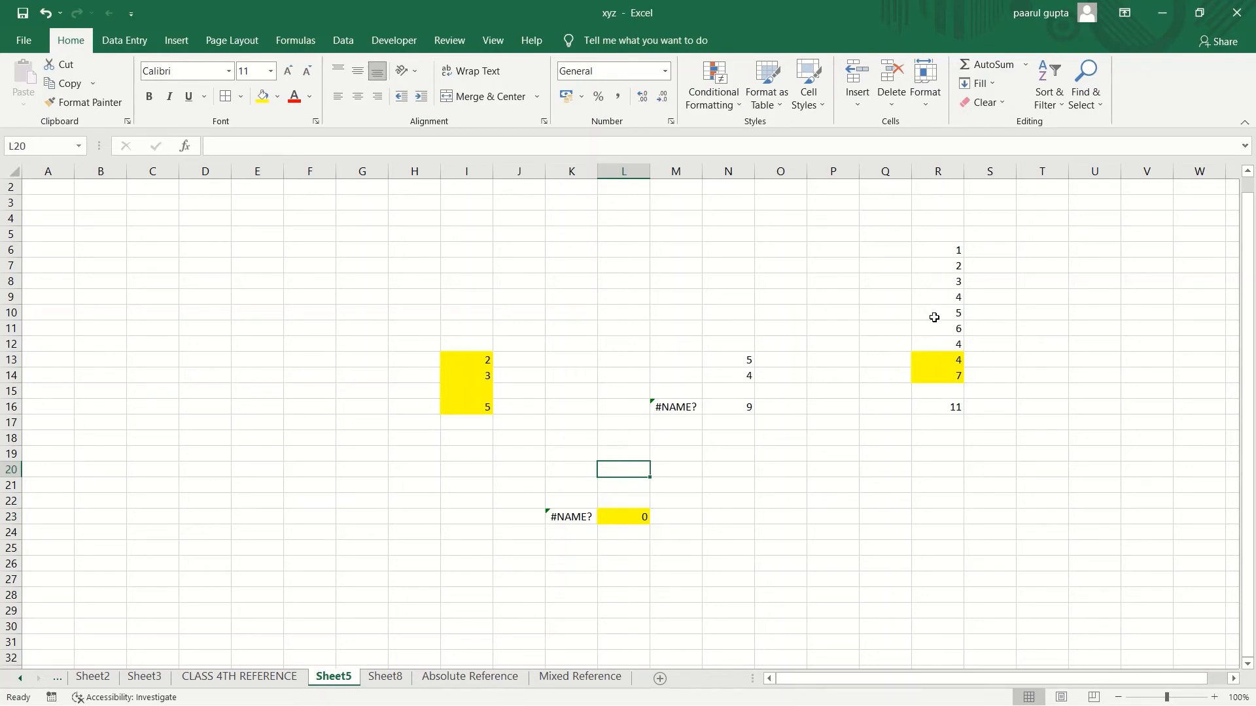
Step: Examine the numbers in R6 and R7 on Sheet5, and return to the Absolute Reference sheet
left_click(933, 250)
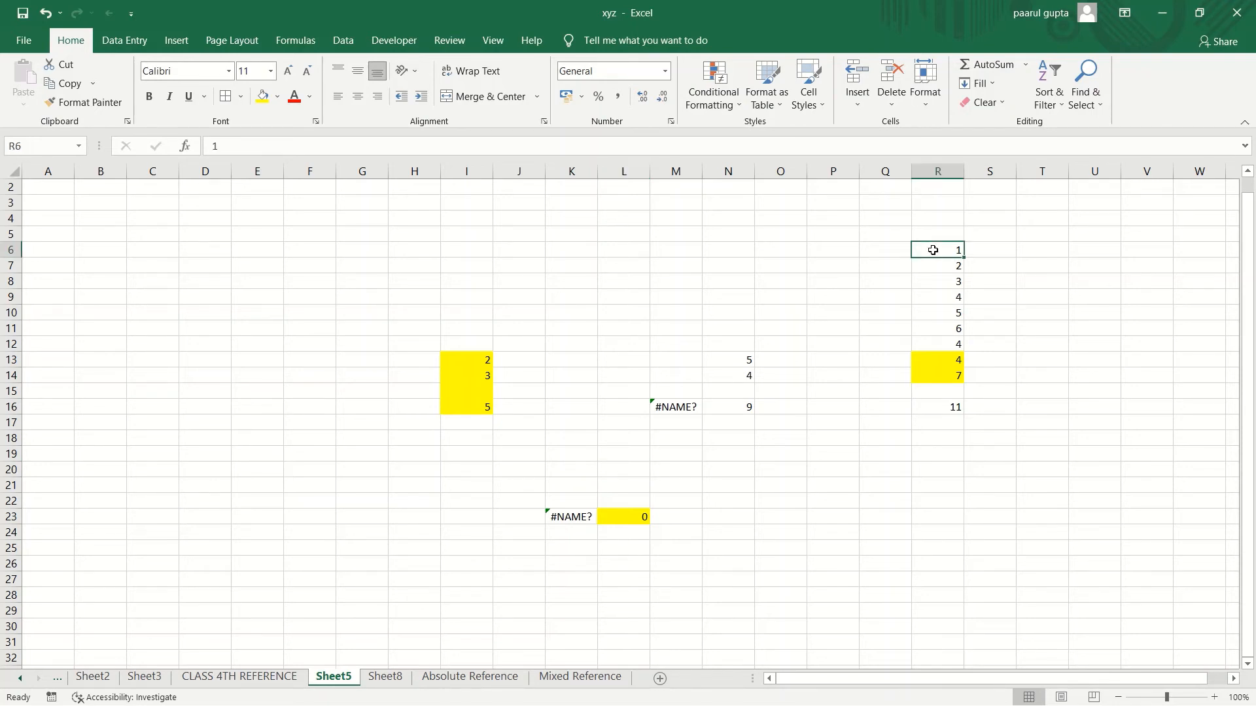
left_click(936, 266)
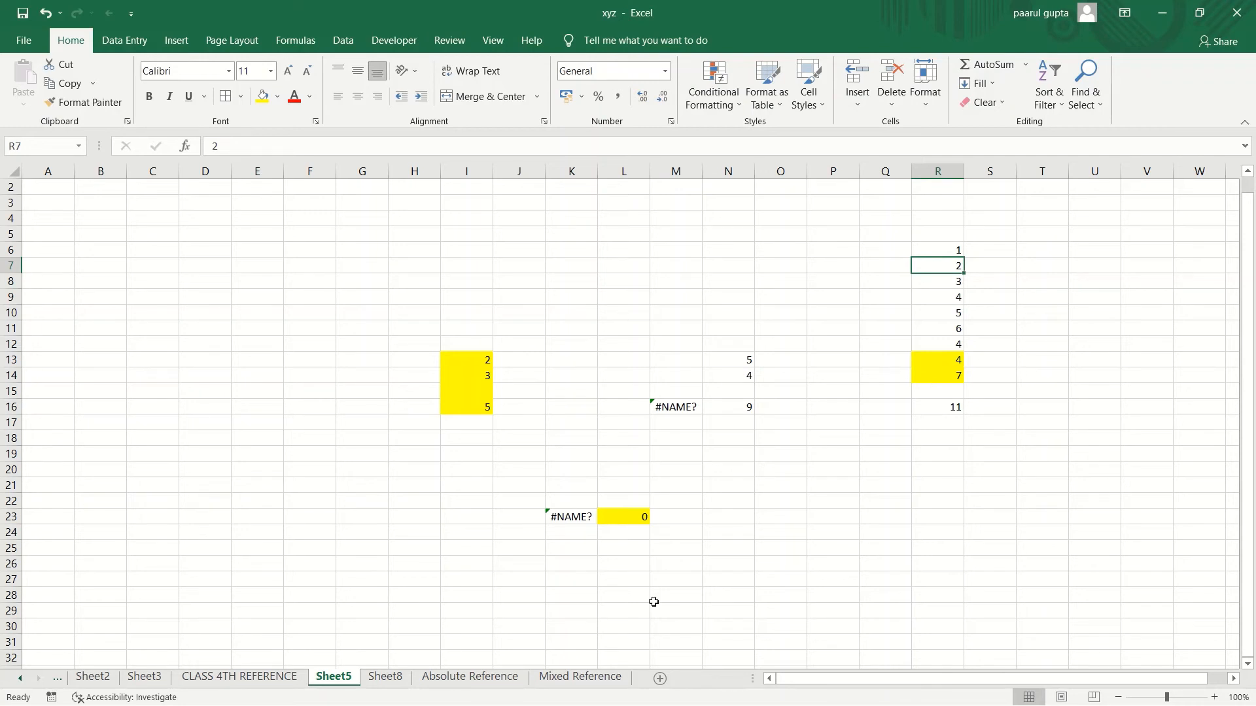
left_click(512, 684)
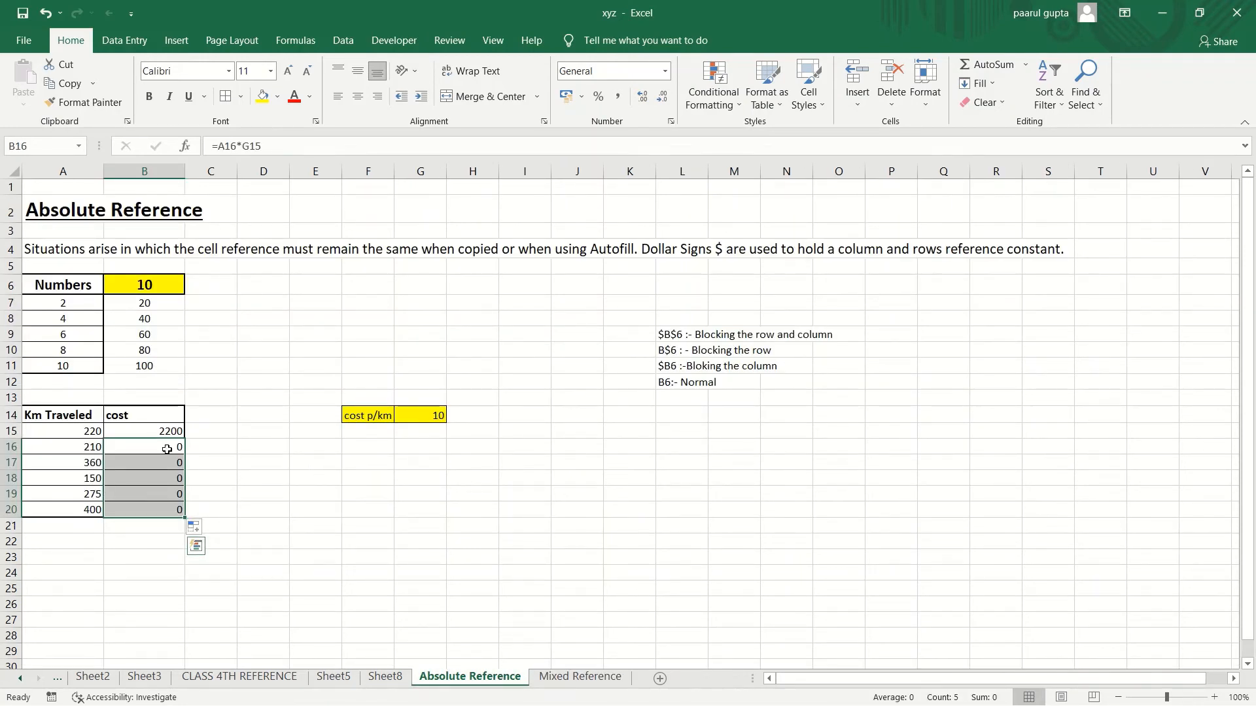
Step: Inspect the cost formulas in B15 and B16 to compare which cells each one references
left_click(136, 434)
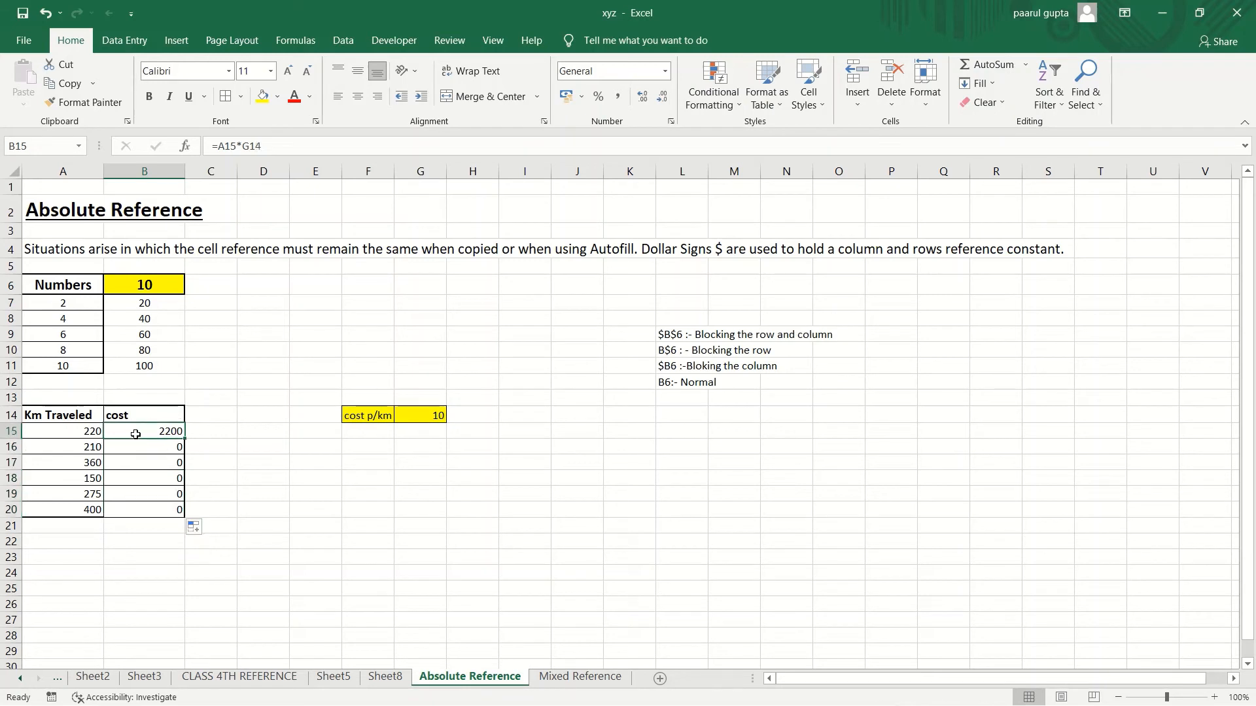
double_click(135, 434)
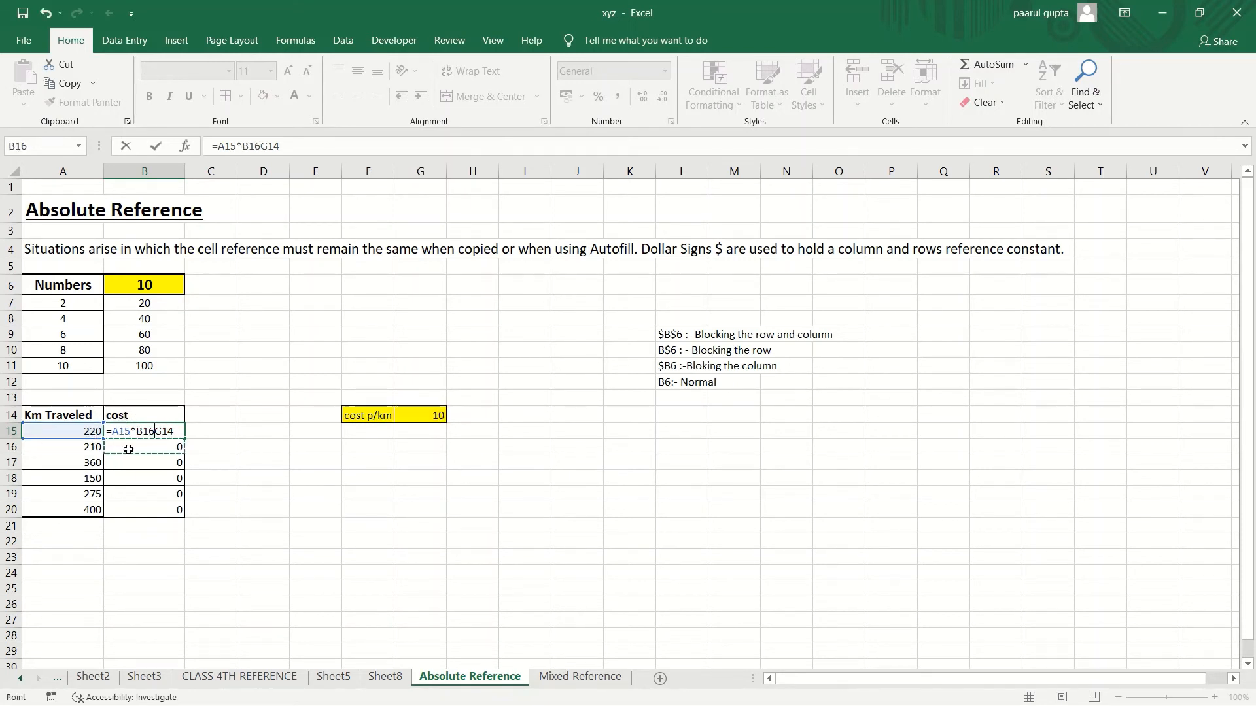
key("Return")
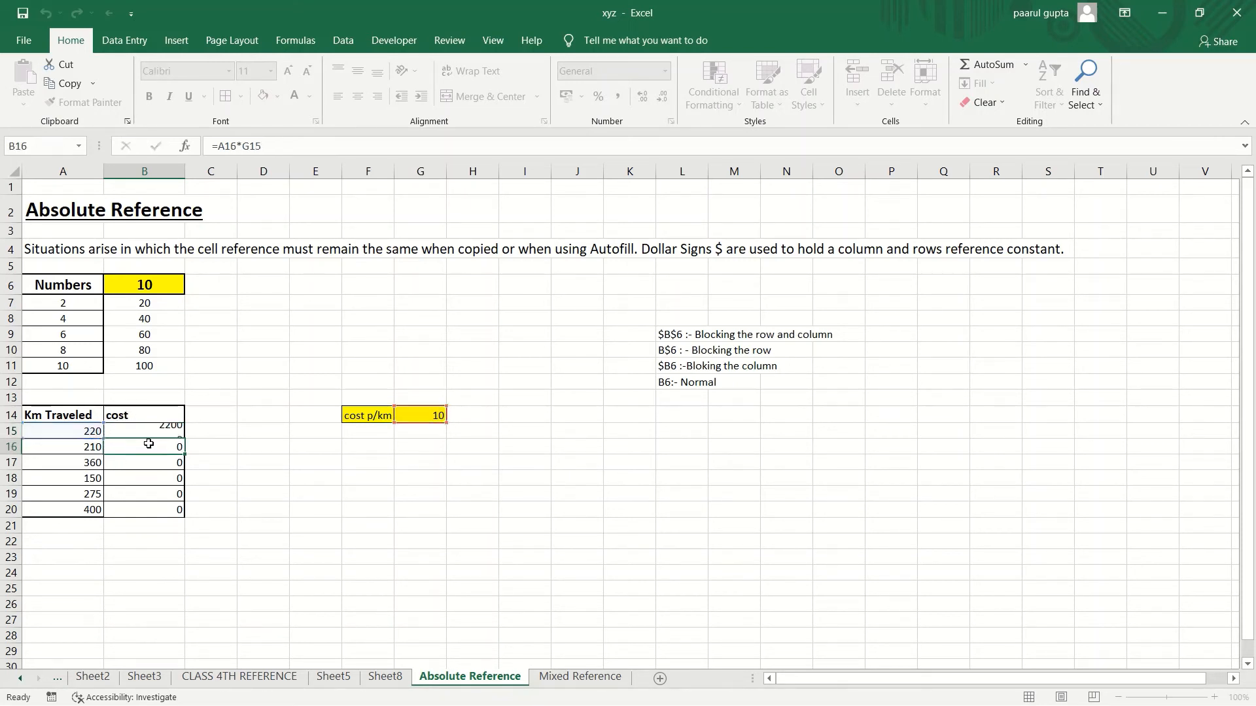
double_click(150, 444)
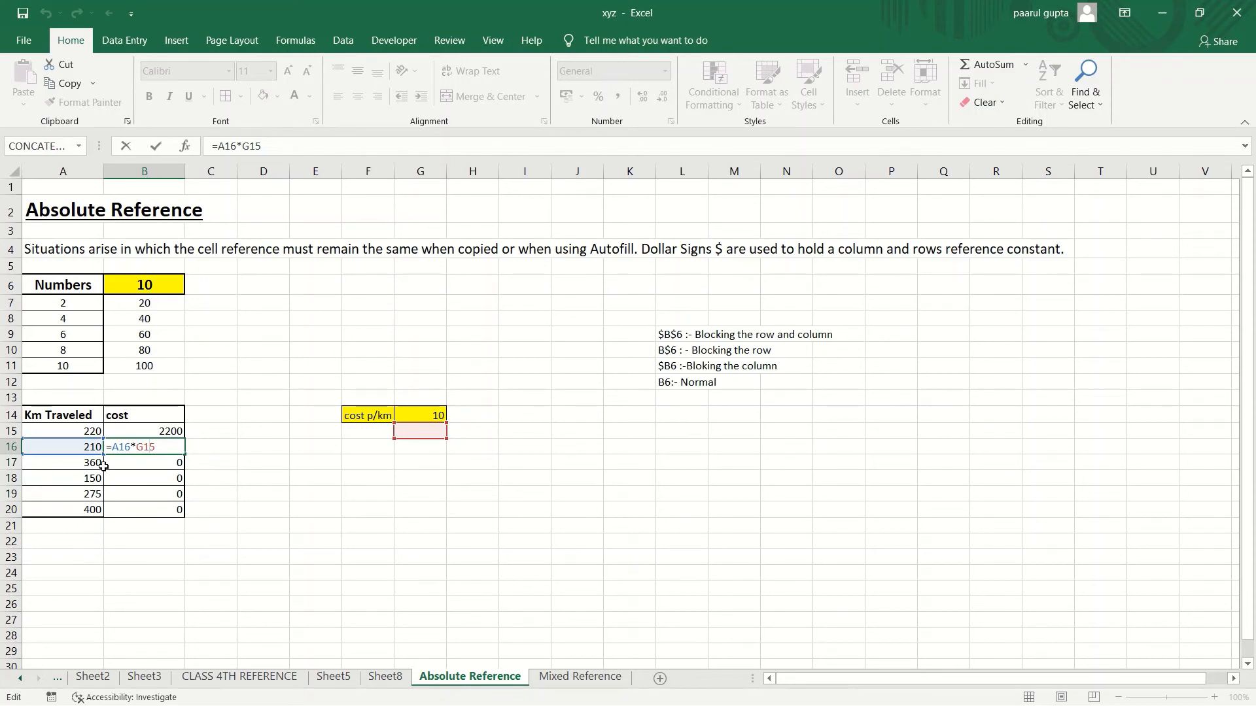
double_click(150, 430)
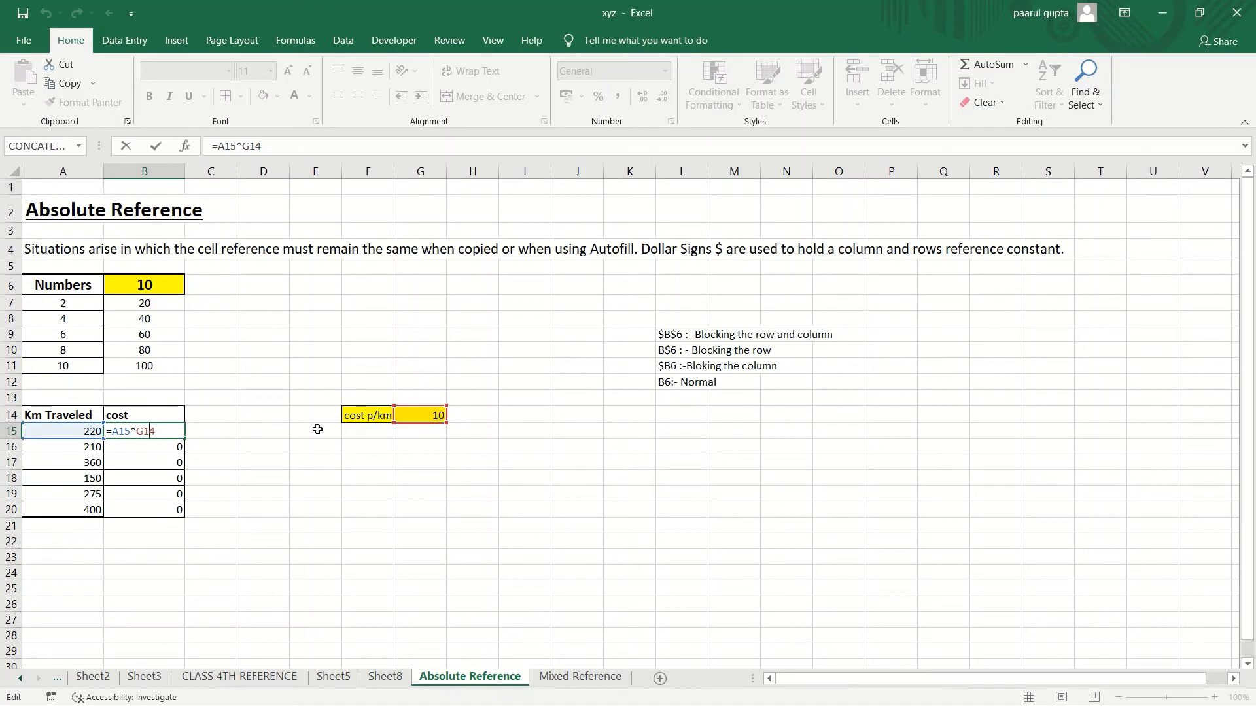
double_click(135, 446)
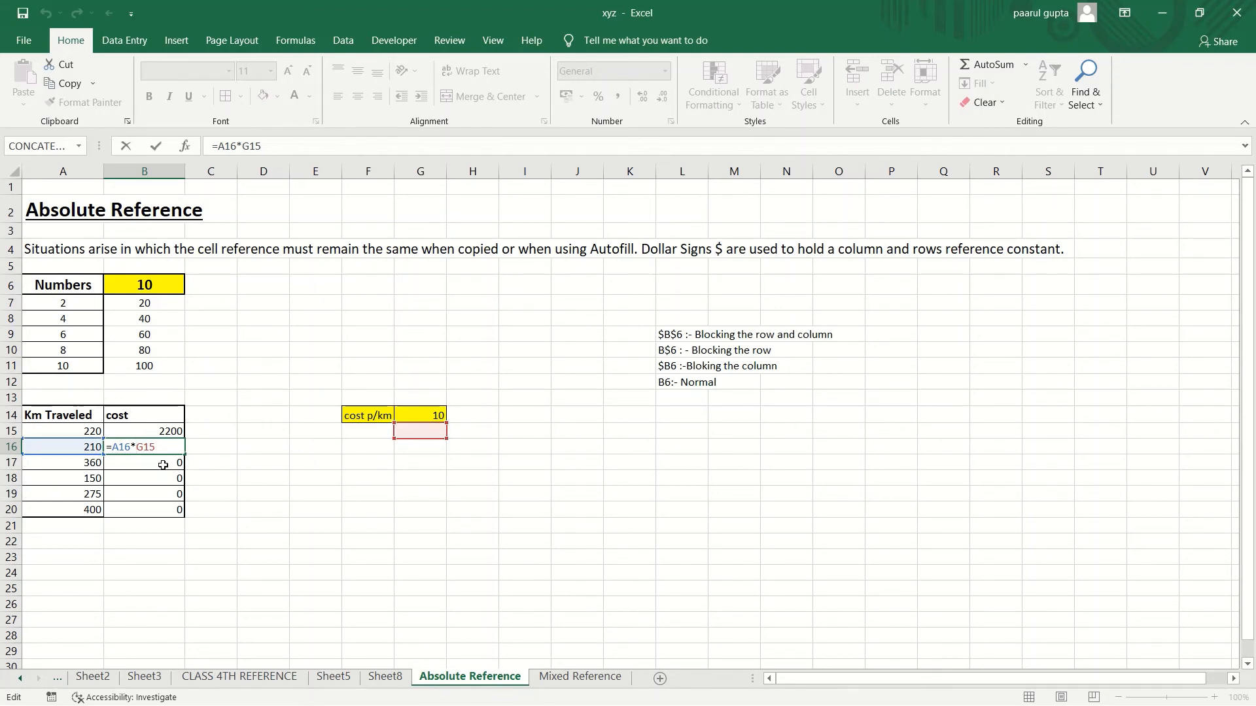
Step: Erase the whole cost formula from cell B16
left_click(163, 431)
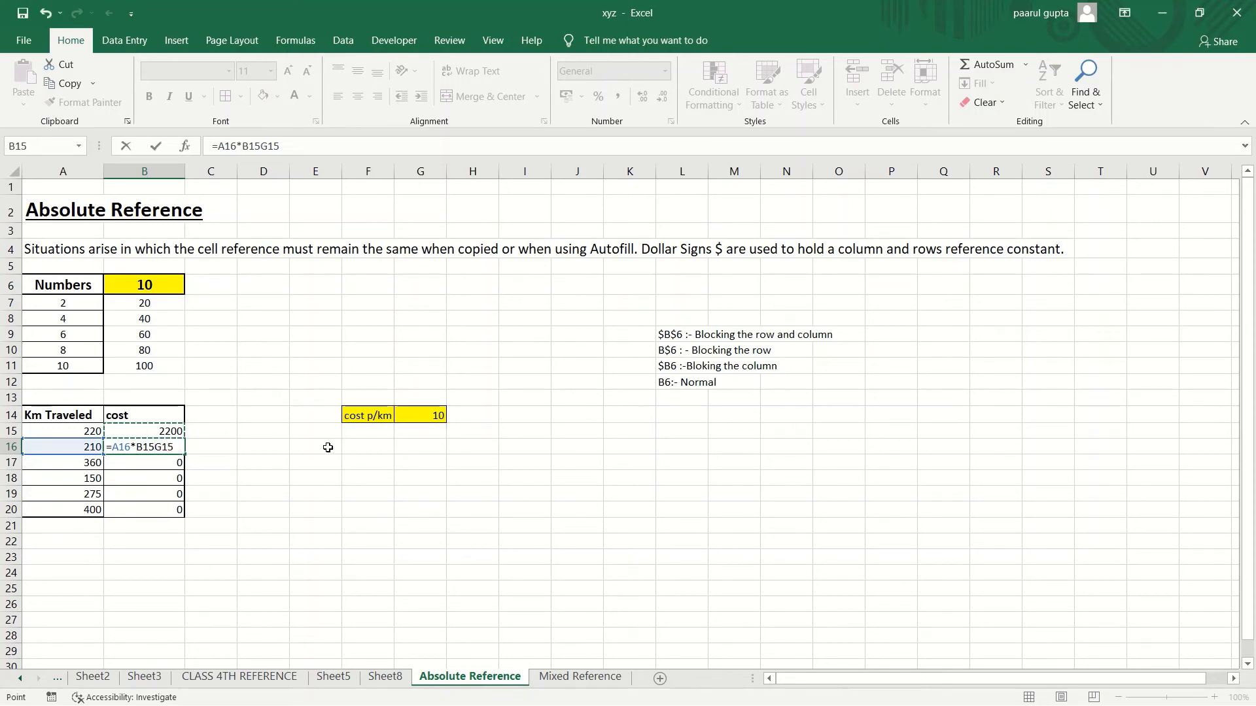
key("BackSpace")
key("BackSpace")
key("BackSpace")
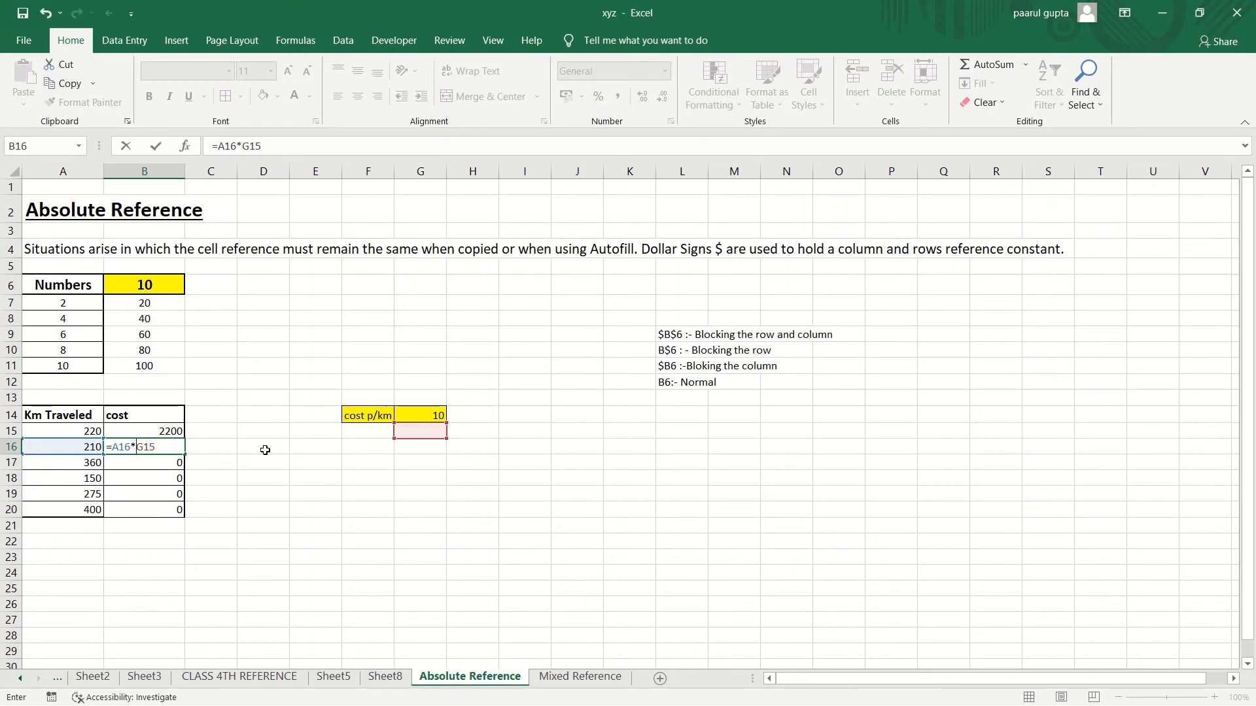
key("BackSpace")
key("BackSpace")
key("BackSpace")
key("BackSpace")
key("BackSpace")
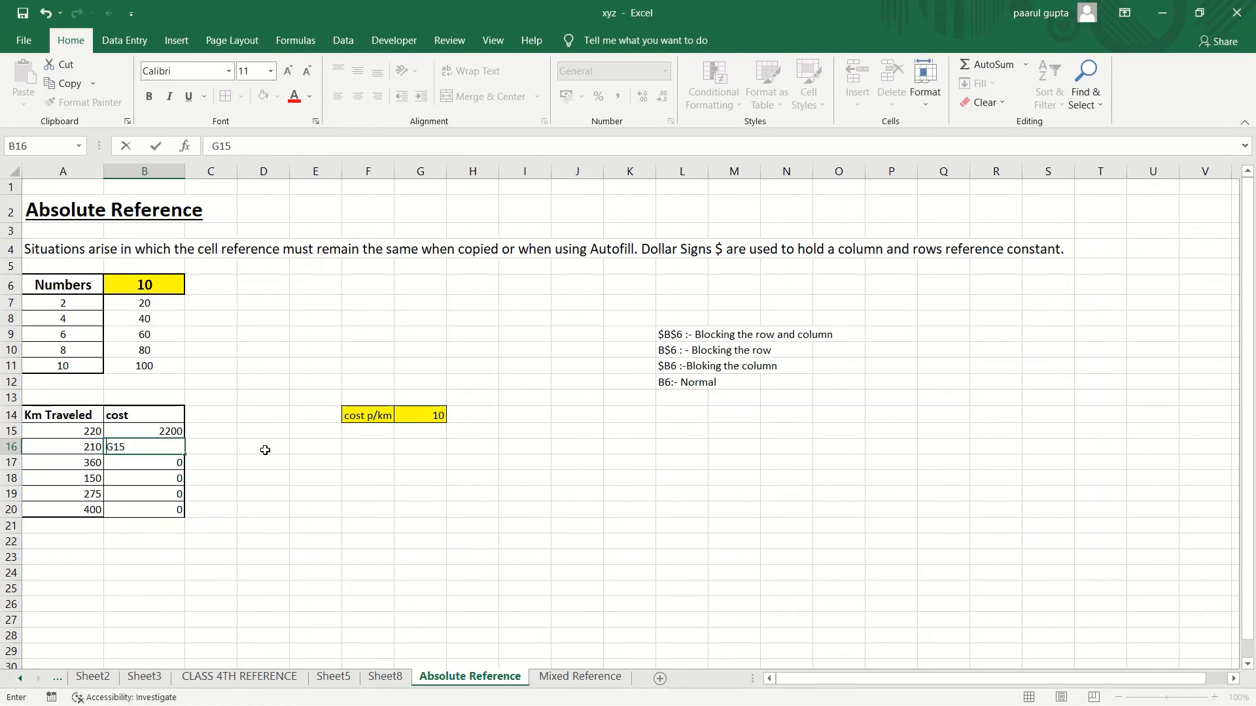
key("Delete")
key("Delete")
key("Delete")
left_click(265, 450)
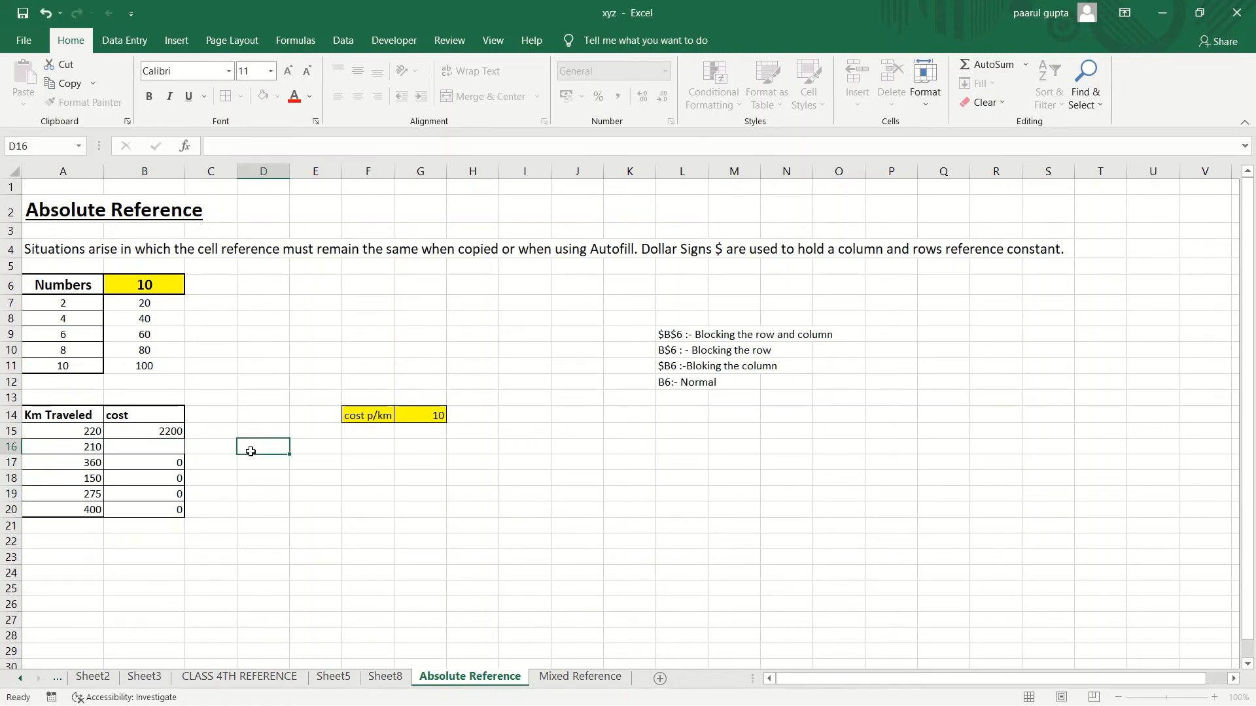
Step: Make the cost-per-km reference in B15 absolute, giving =A15*$G$14, and fill the formula down to B20
left_click(430, 416)
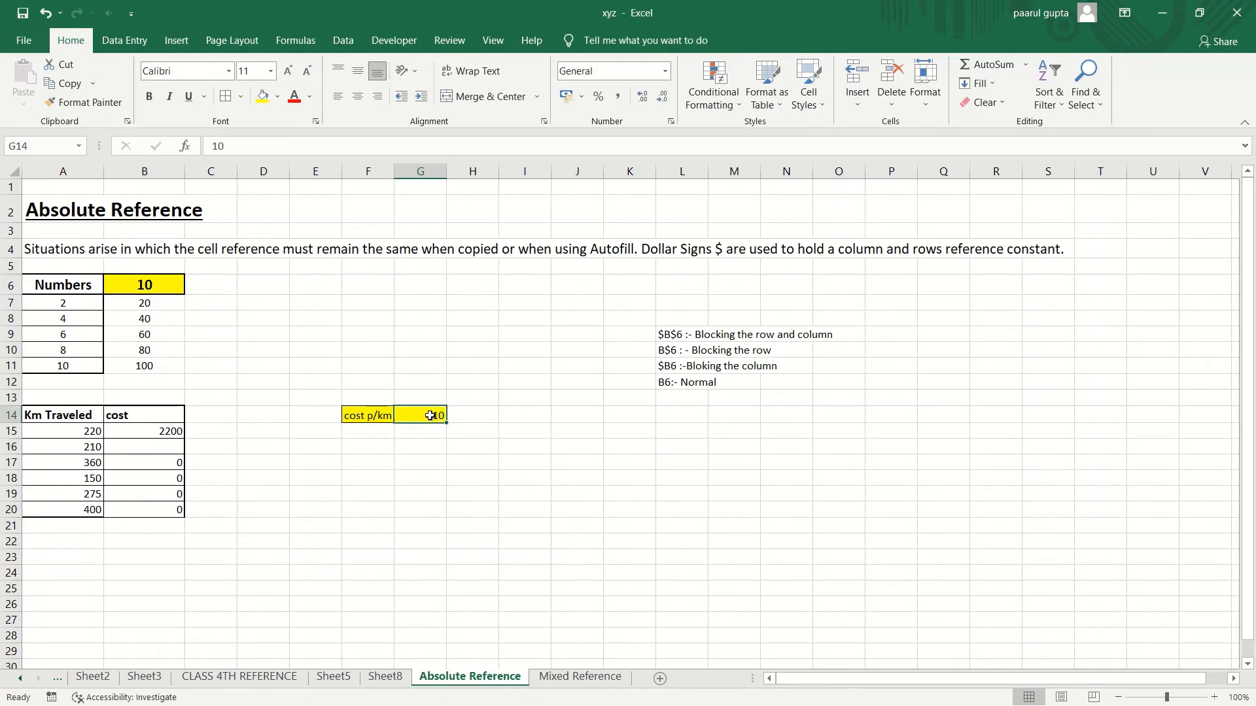
double_click(164, 432)
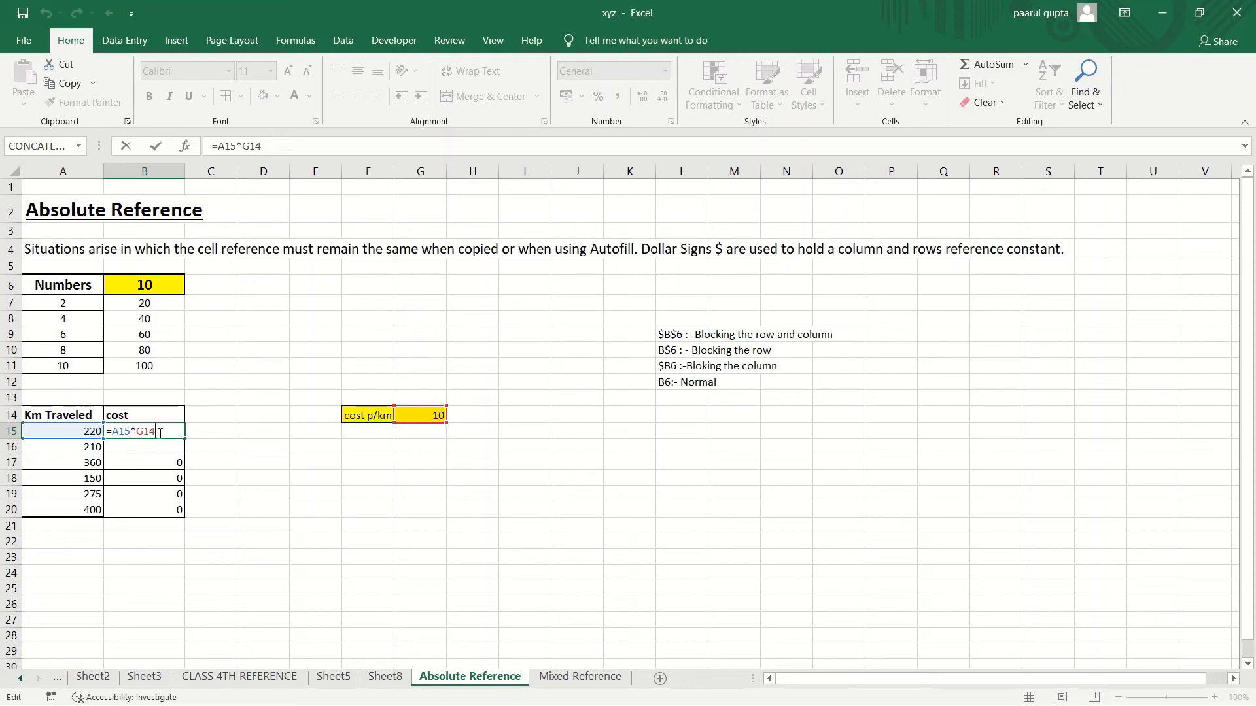
left_click(262, 146)
left_click_drag(263, 145, 246, 146)
key("F4")
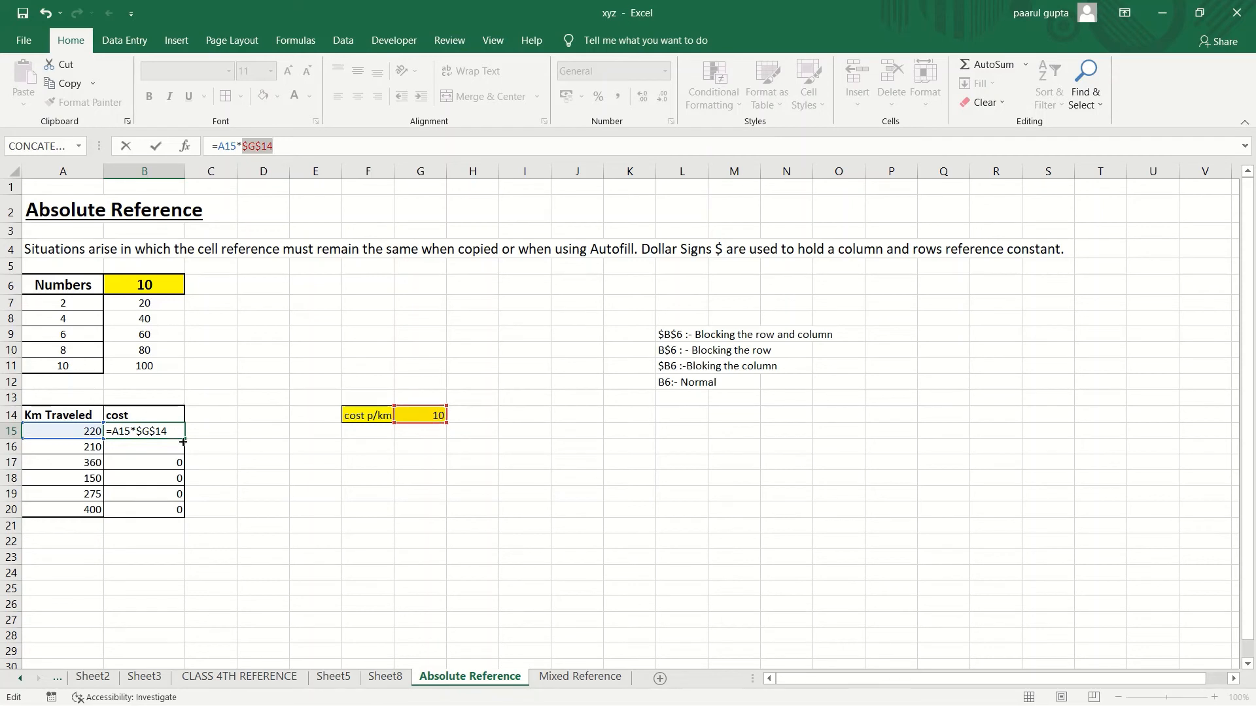
key("Return")
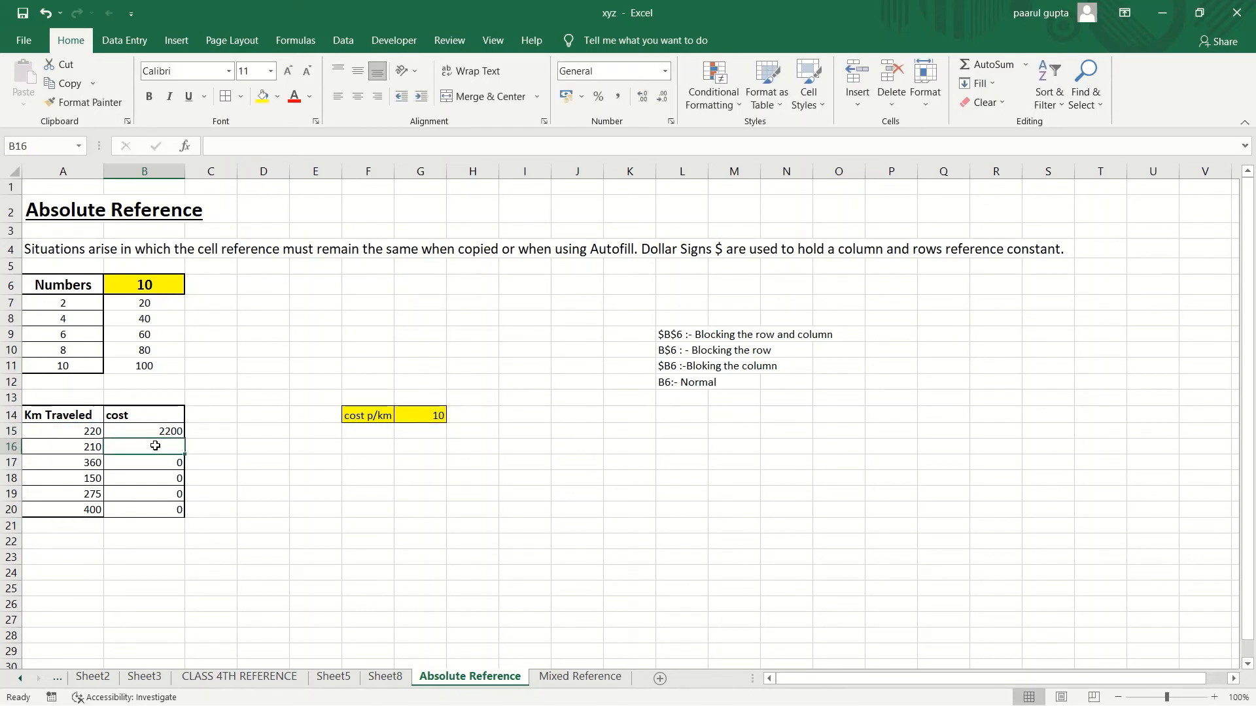
left_click(164, 433)
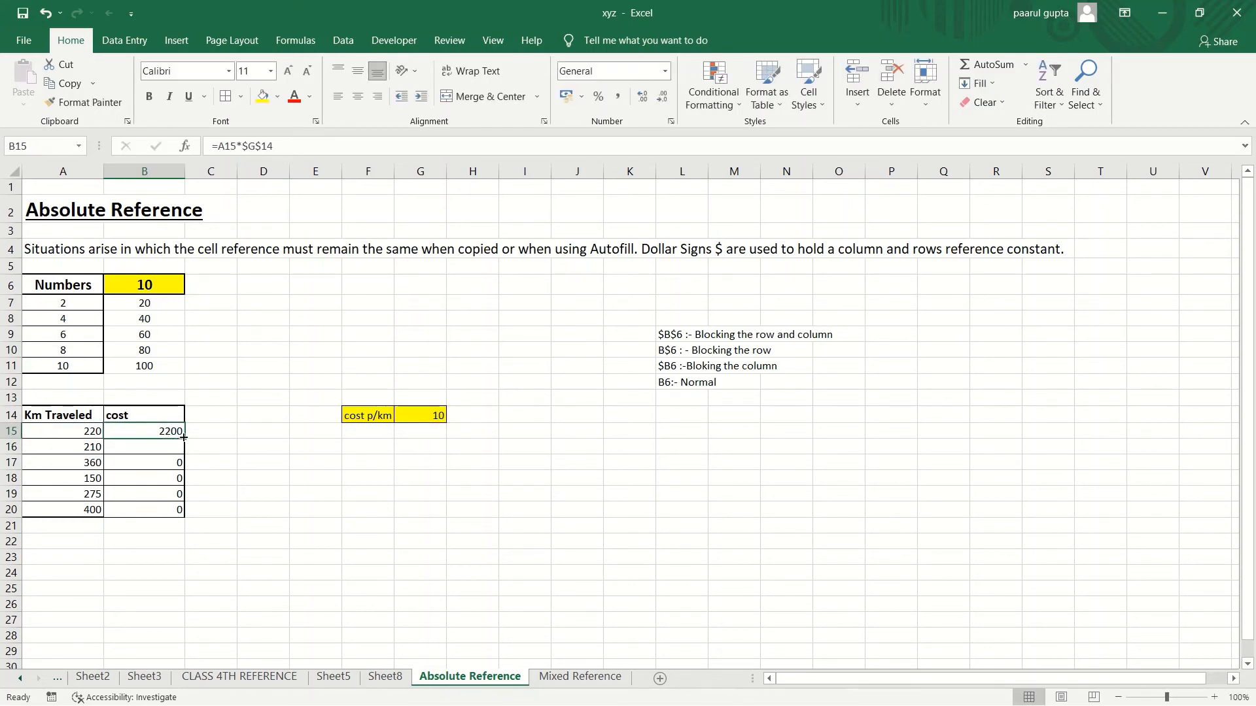
left_click_drag(184, 438, 186, 517)
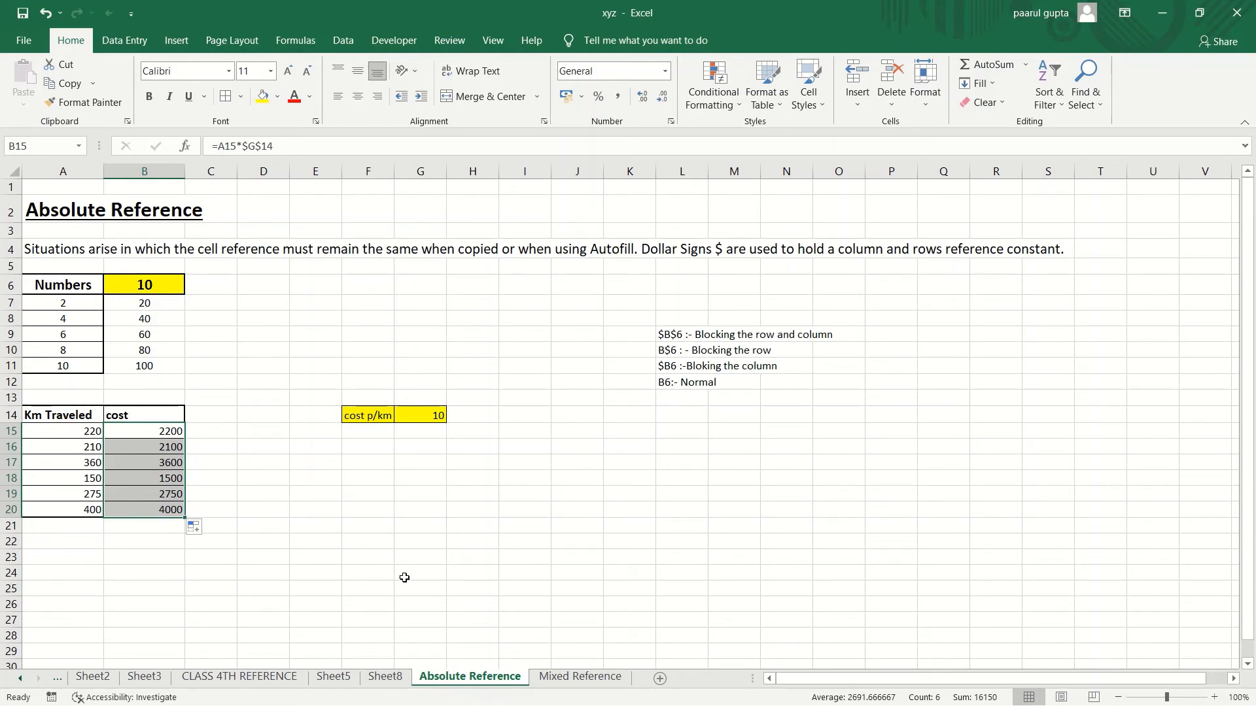
Step: Increase the font size of the reference-type notes in L9:O12 to 18
left_click_drag(662, 334, 873, 393)
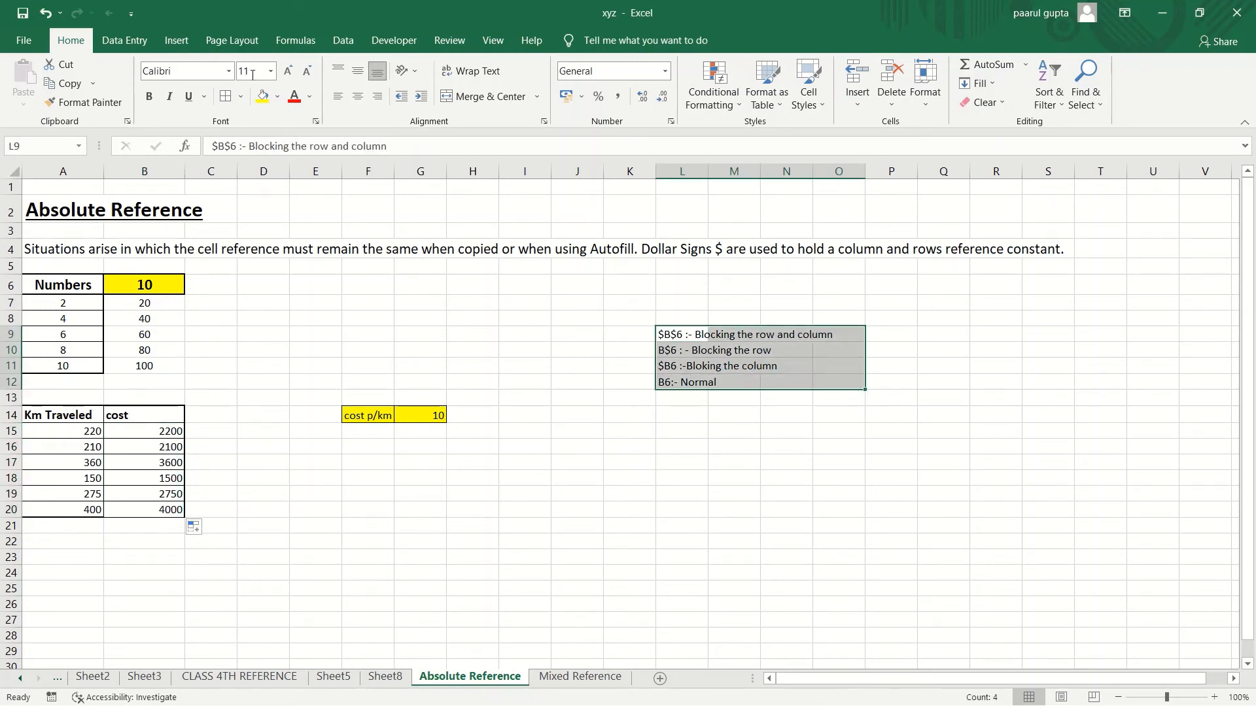
left_click(287, 70)
left_click(288, 71)
left_click(288, 71)
left_click(287, 70)
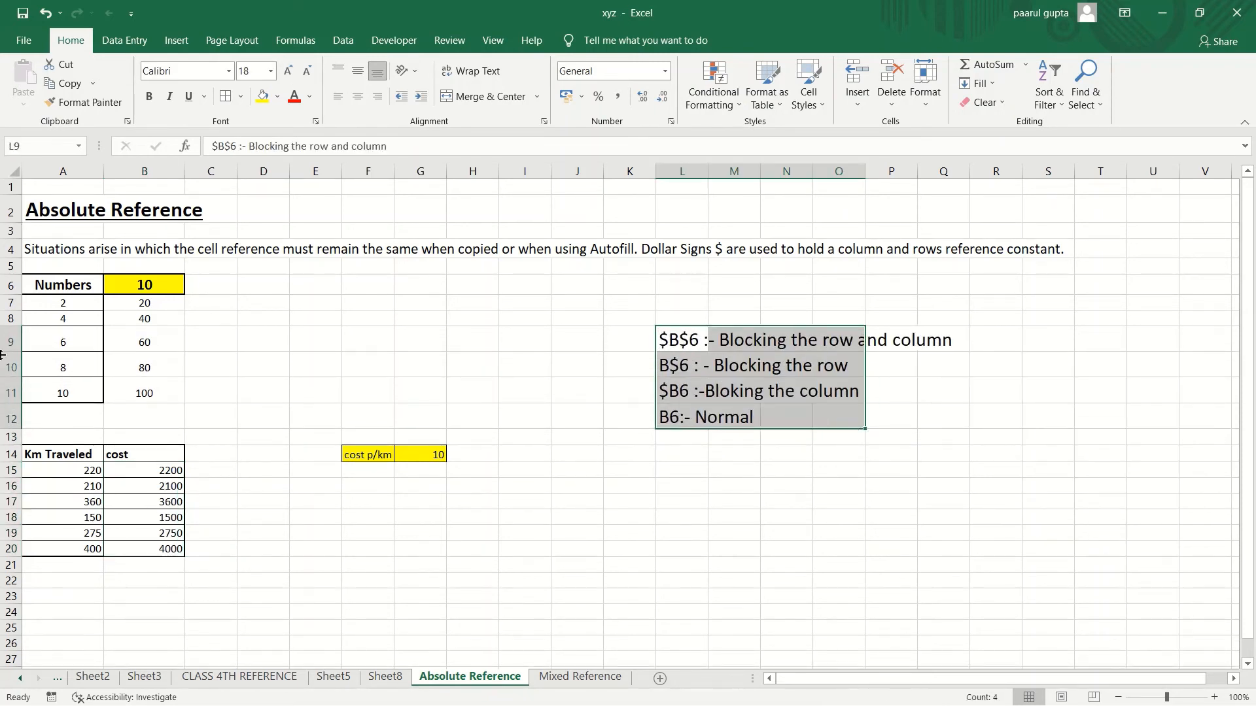
left_click(371, 550)
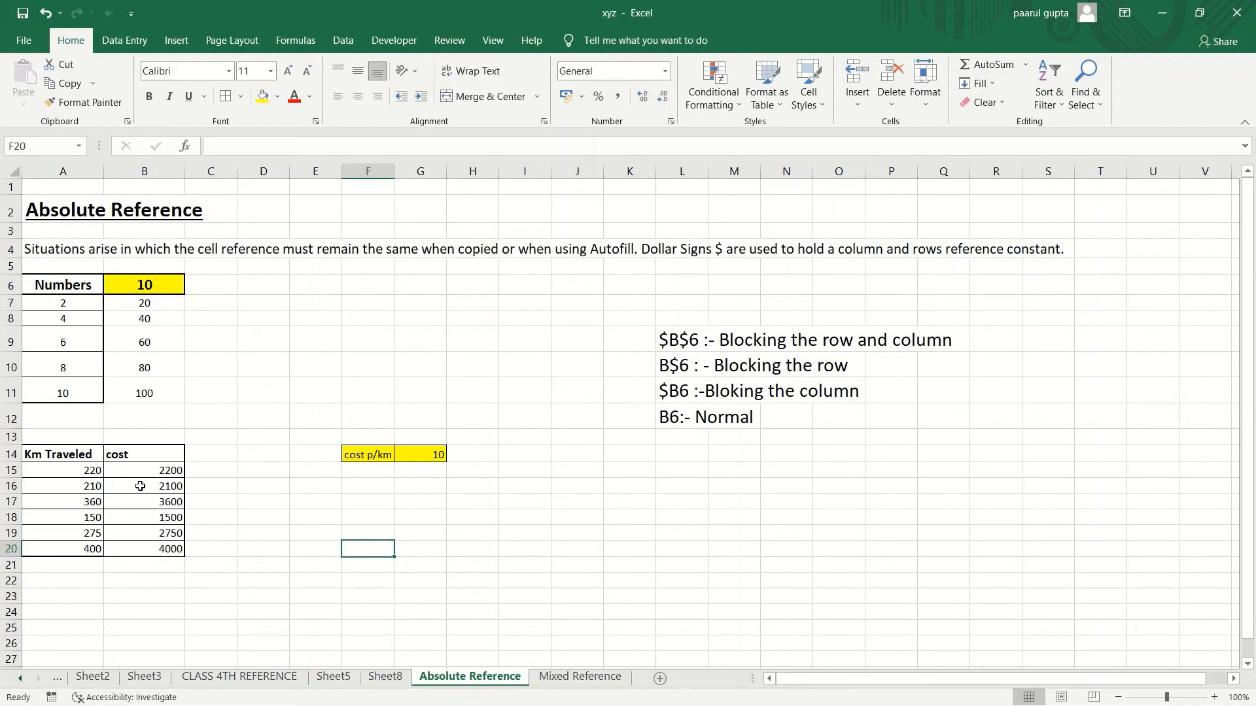
left_click(426, 460)
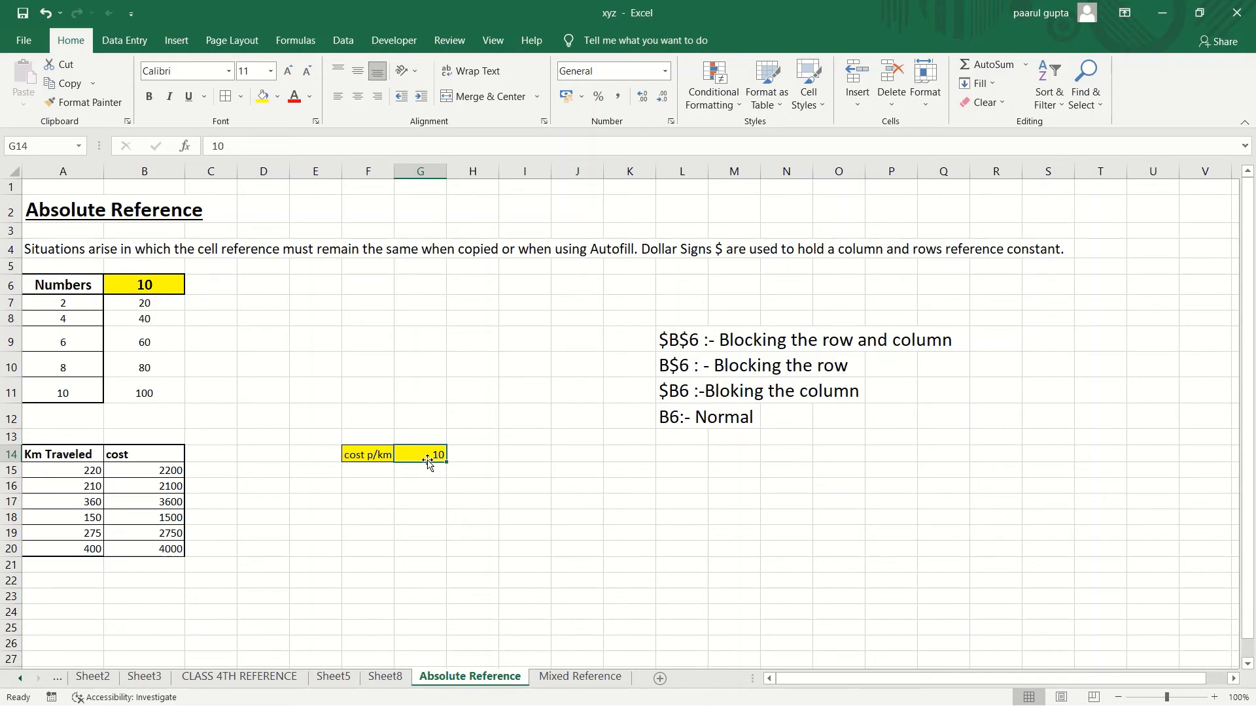
left_click(424, 470)
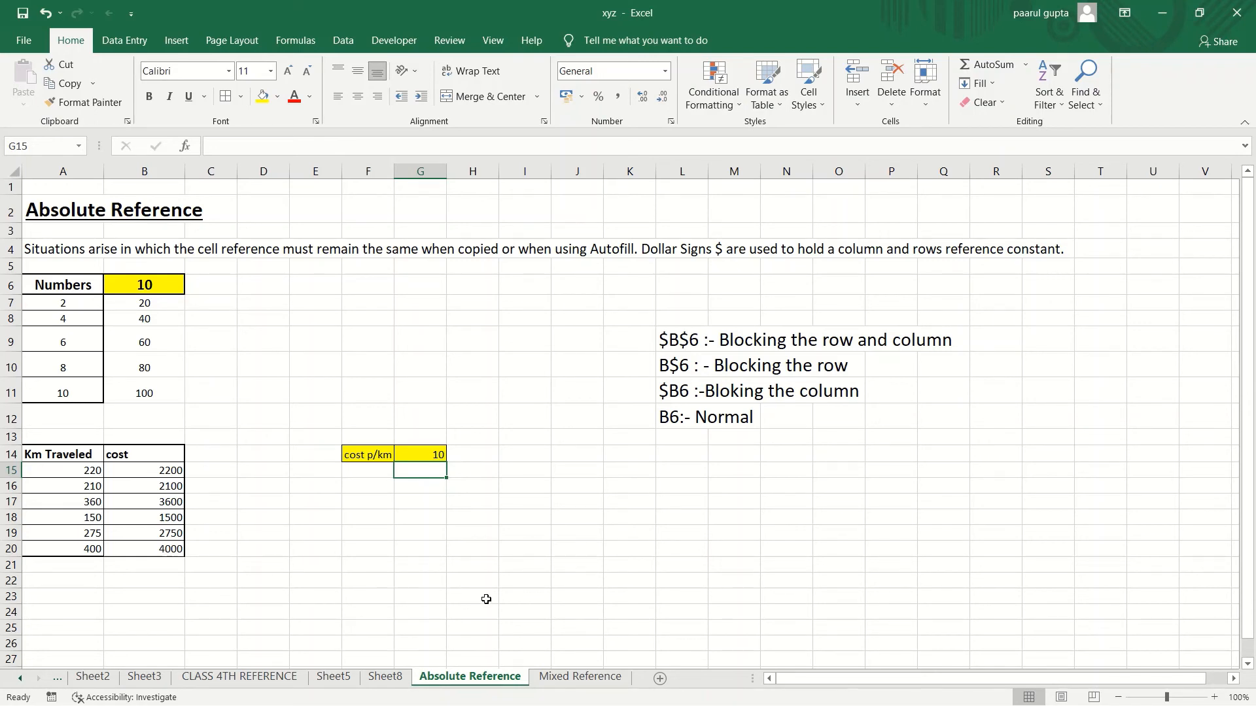
Step: Clear all the cost formulas from B15 to B20
left_click(178, 477)
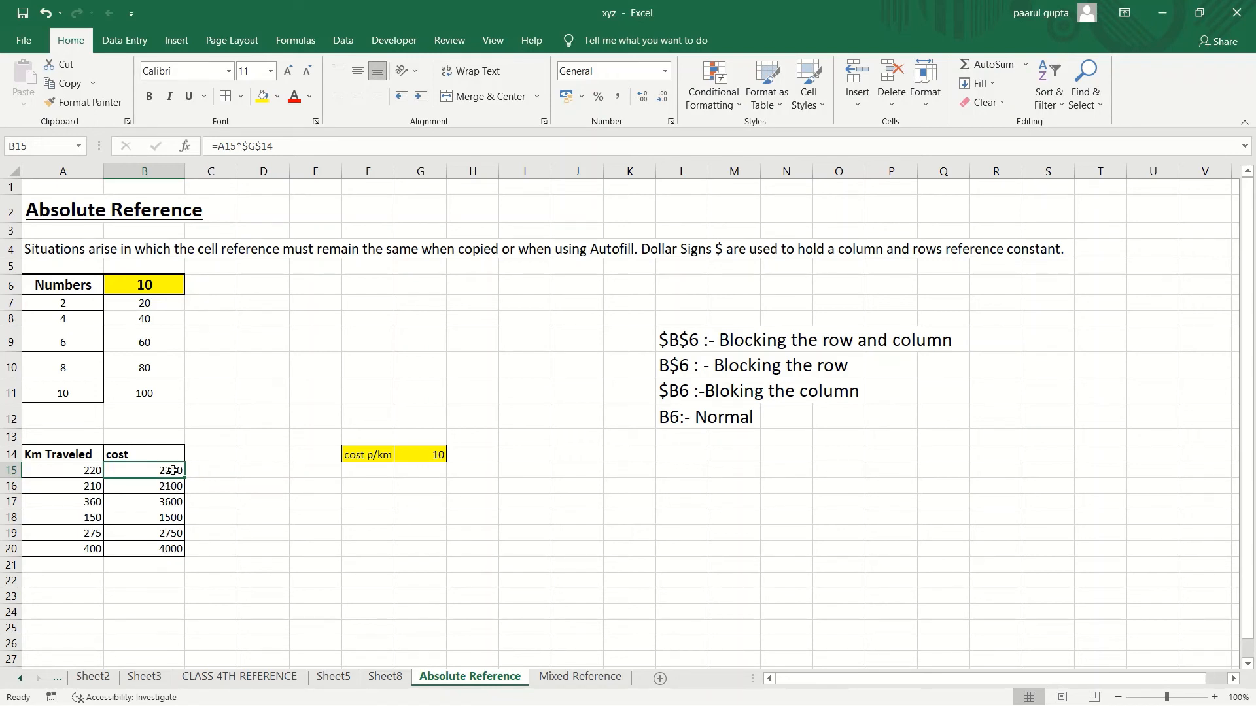
left_click_drag(173, 470, 179, 550)
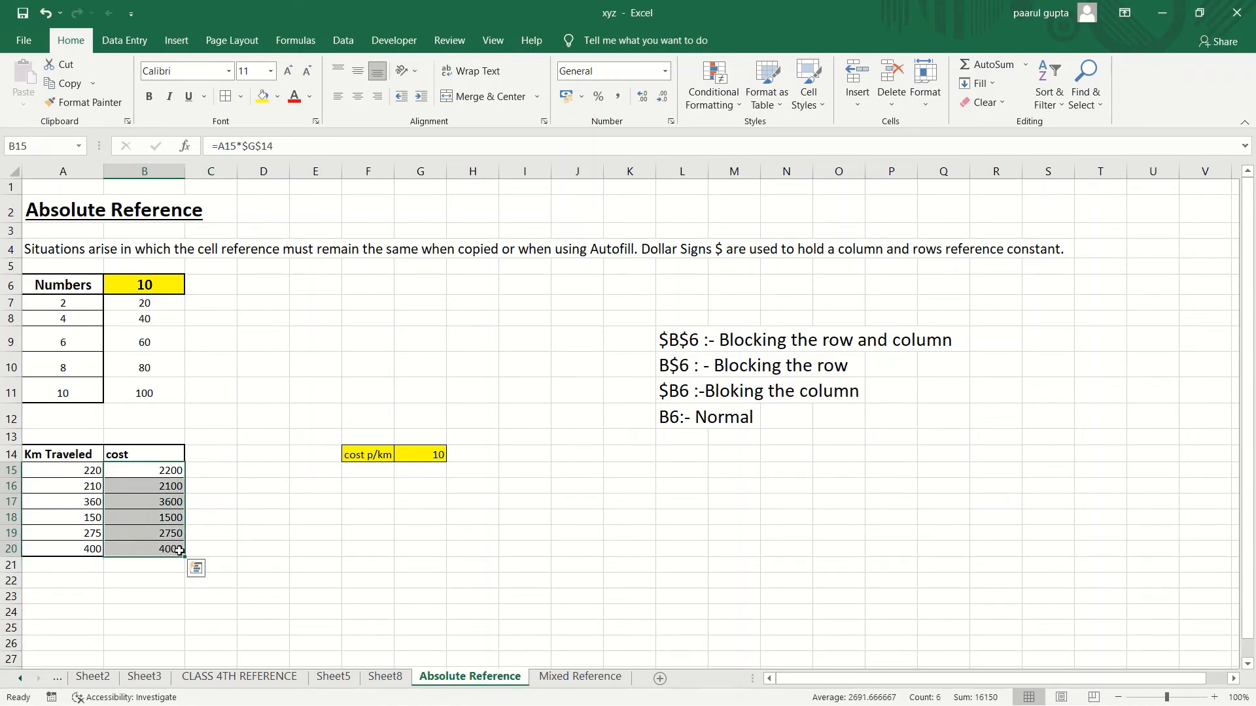
left_click(179, 551)
key("Delete")
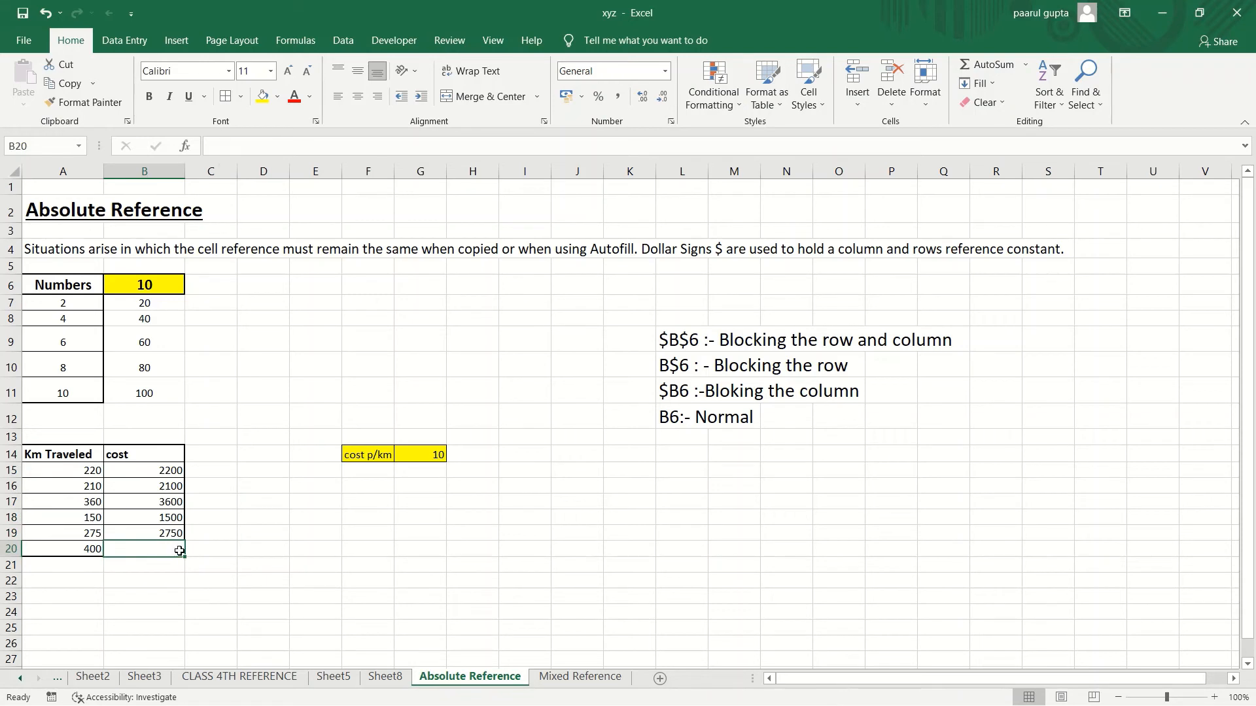
left_click_drag(162, 471, 185, 544)
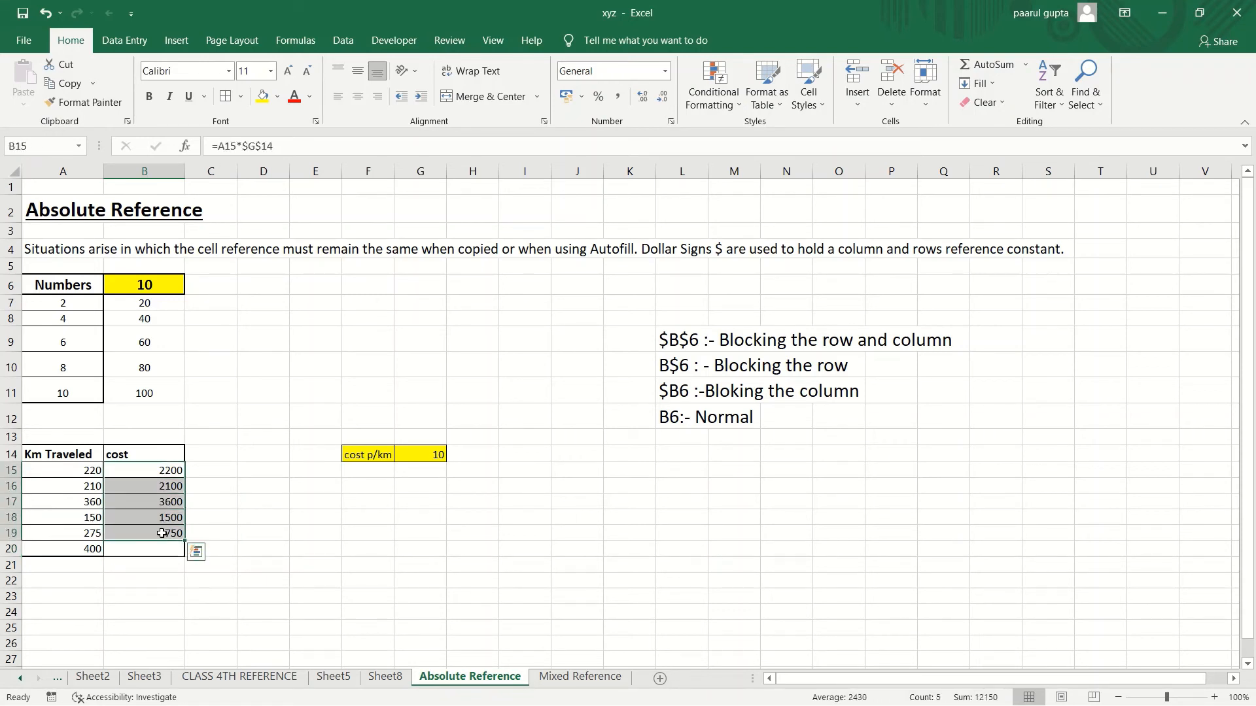
key("Delete")
left_click(245, 505)
left_click_drag(210, 498, 133, 482)
double_click(135, 483)
Step: Enter the formula =A15*$G$14 in B15, multiplying the first distance by the locked cost per km
left_click(143, 474)
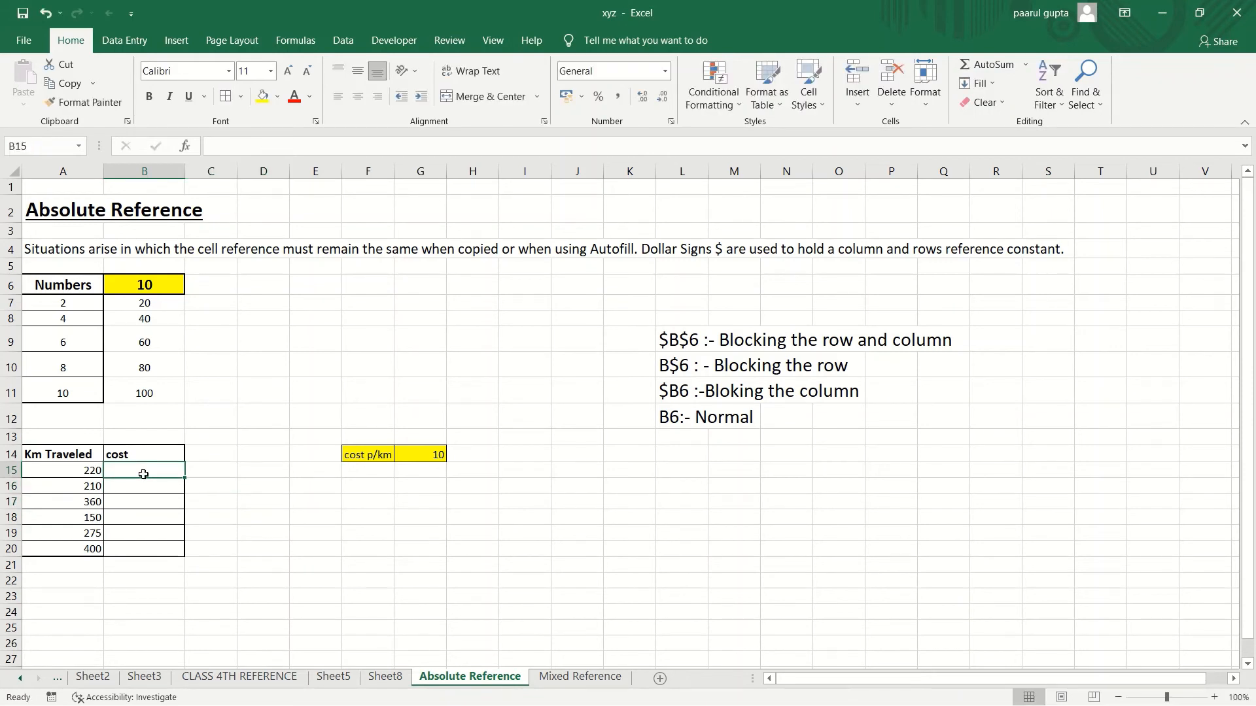
type("=")
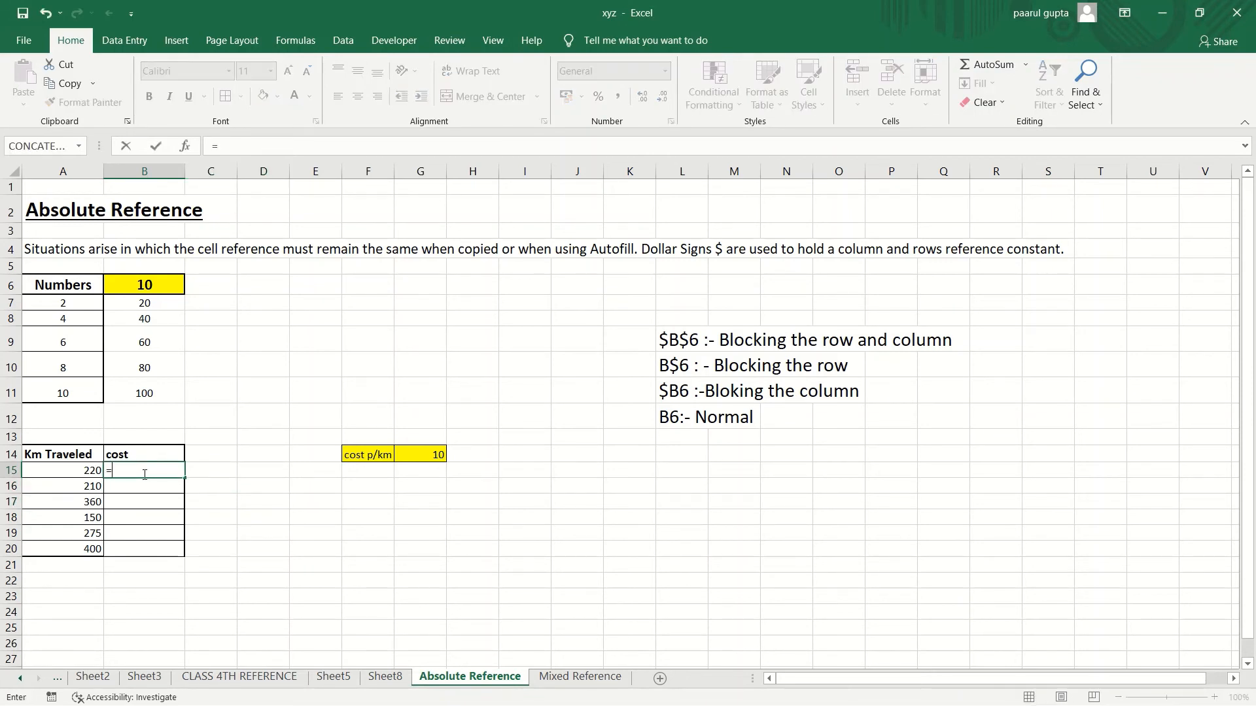
left_click(84, 473)
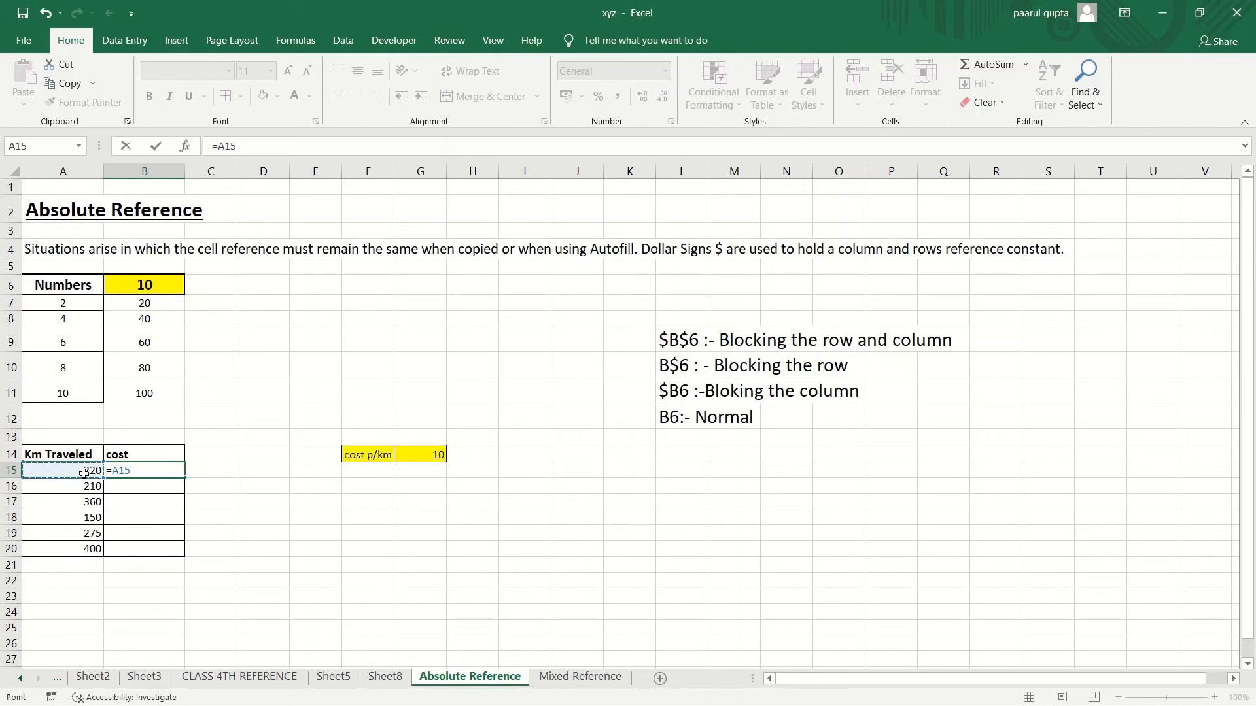
type("*")
left_click(417, 453)
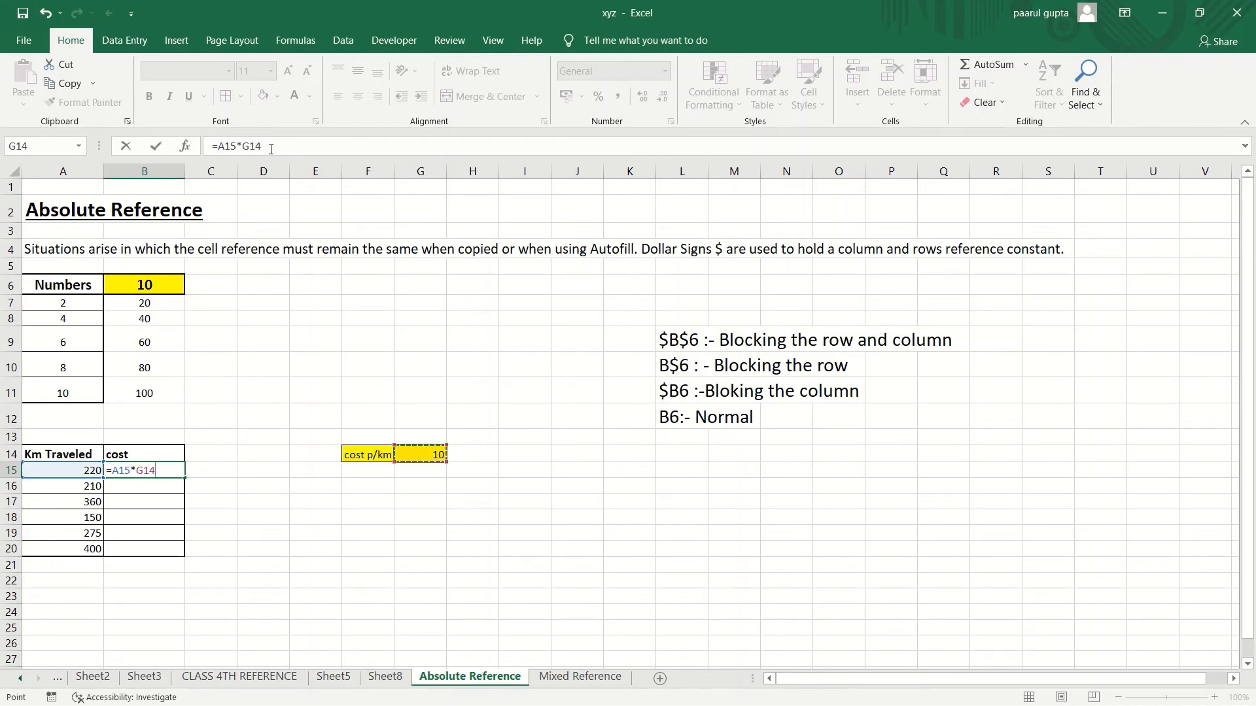
left_click_drag(263, 146, 246, 144)
key("F4")
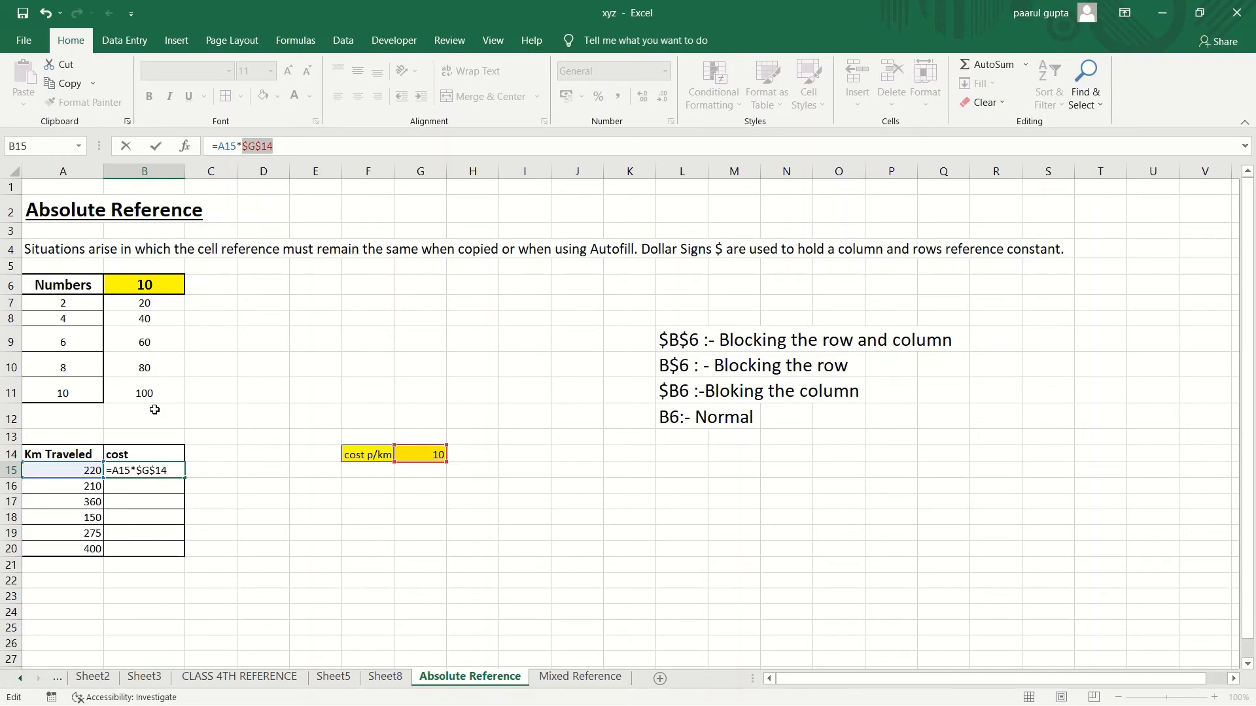
key("Return")
Step: Copy the cost formula from B15 and paste it into each cell from B16 to B20
left_click(173, 471)
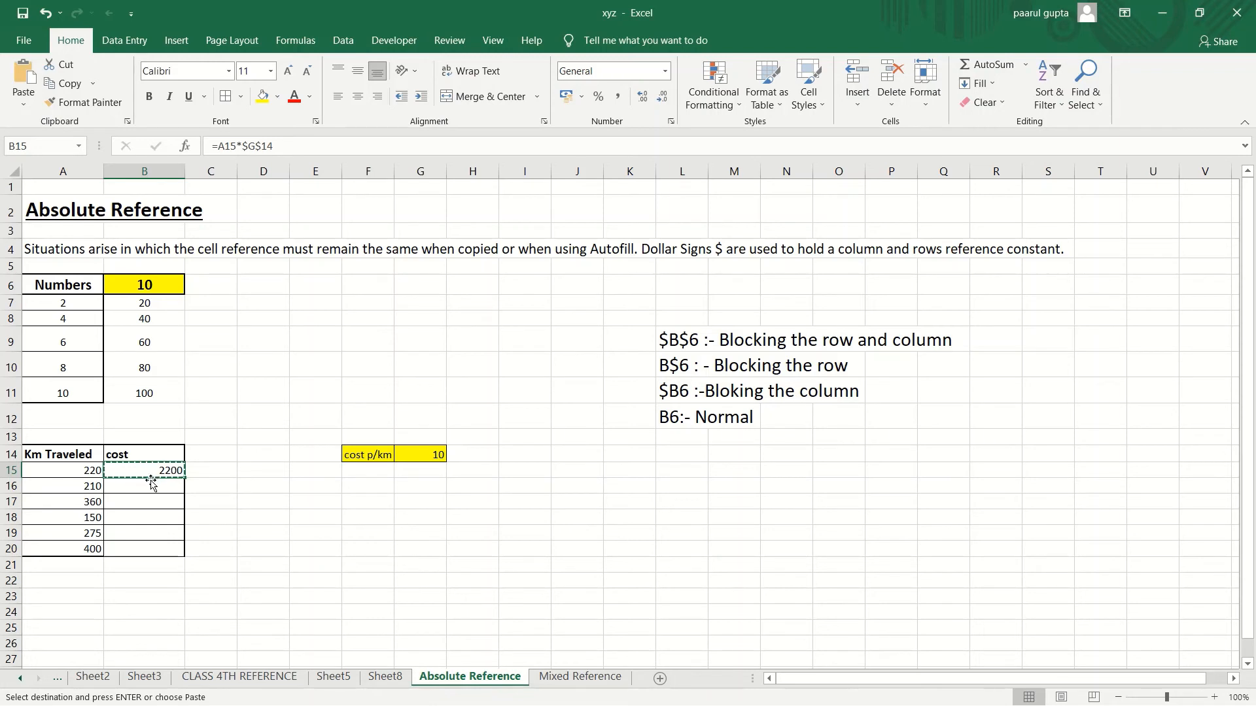
left_click(151, 488)
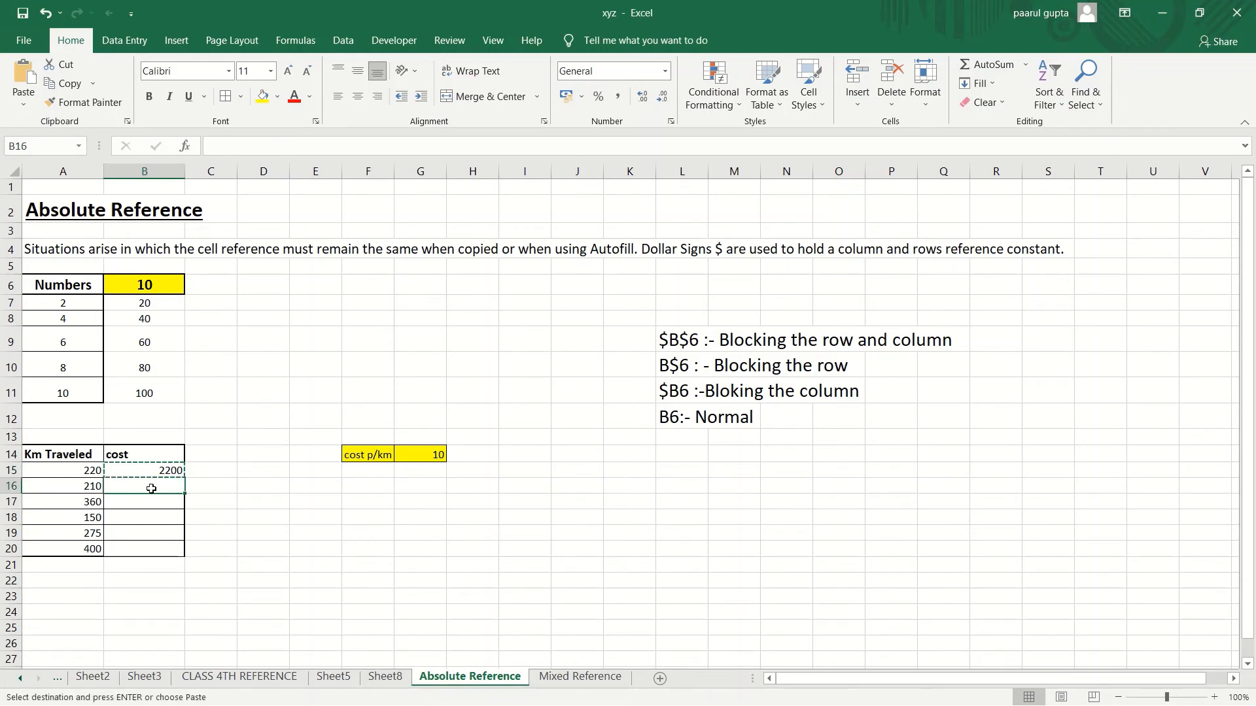
key("ctrl+v")
scroll(151, 489, "down", 3)
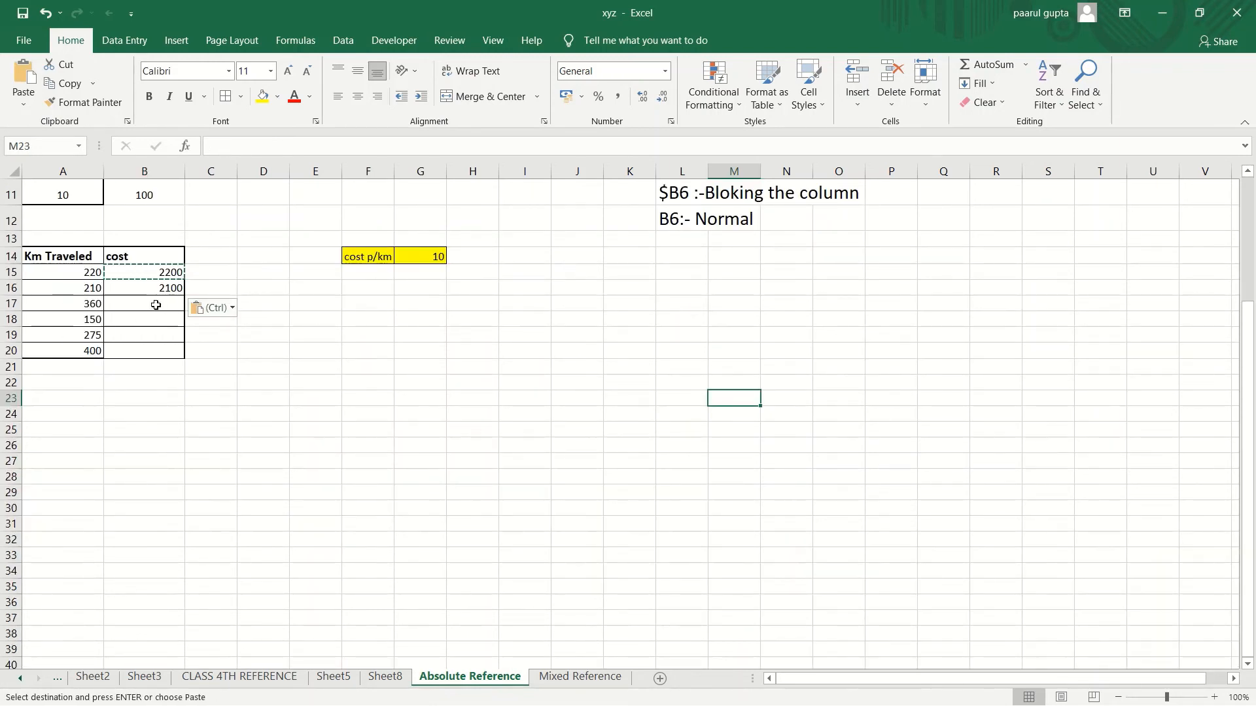
left_click(157, 305)
key("ctrl+v")
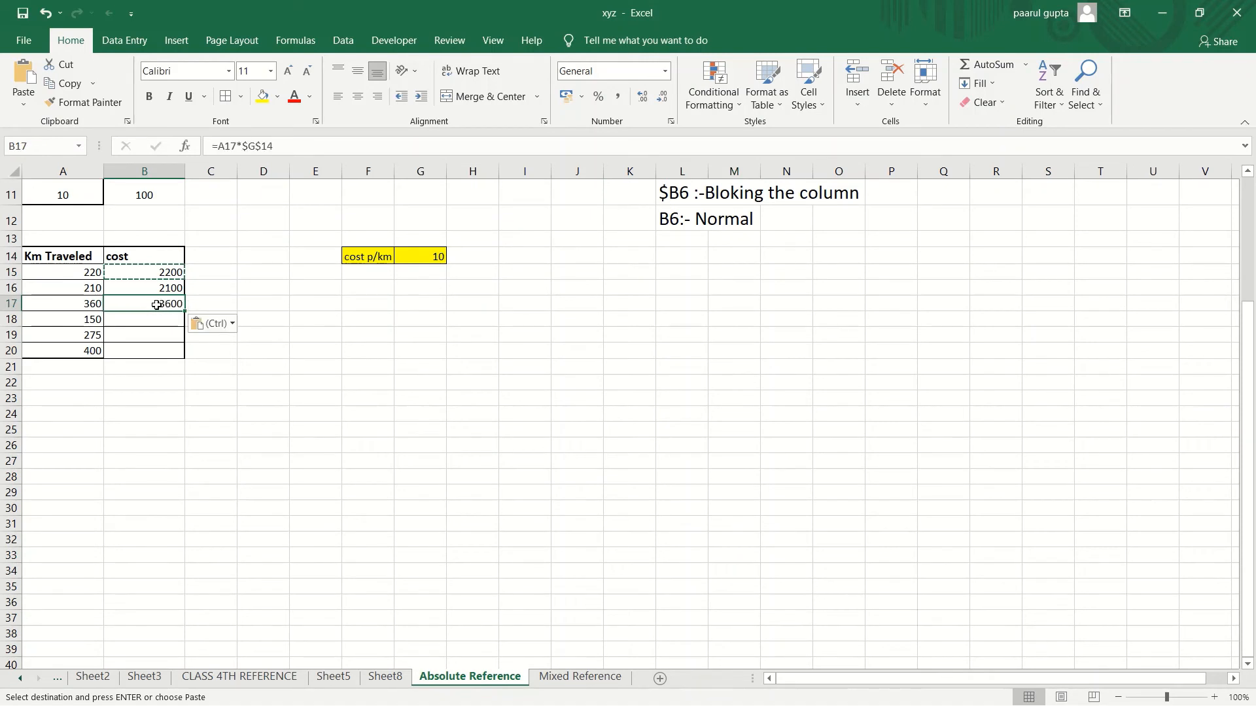
left_click(155, 316)
key("ctrl+v")
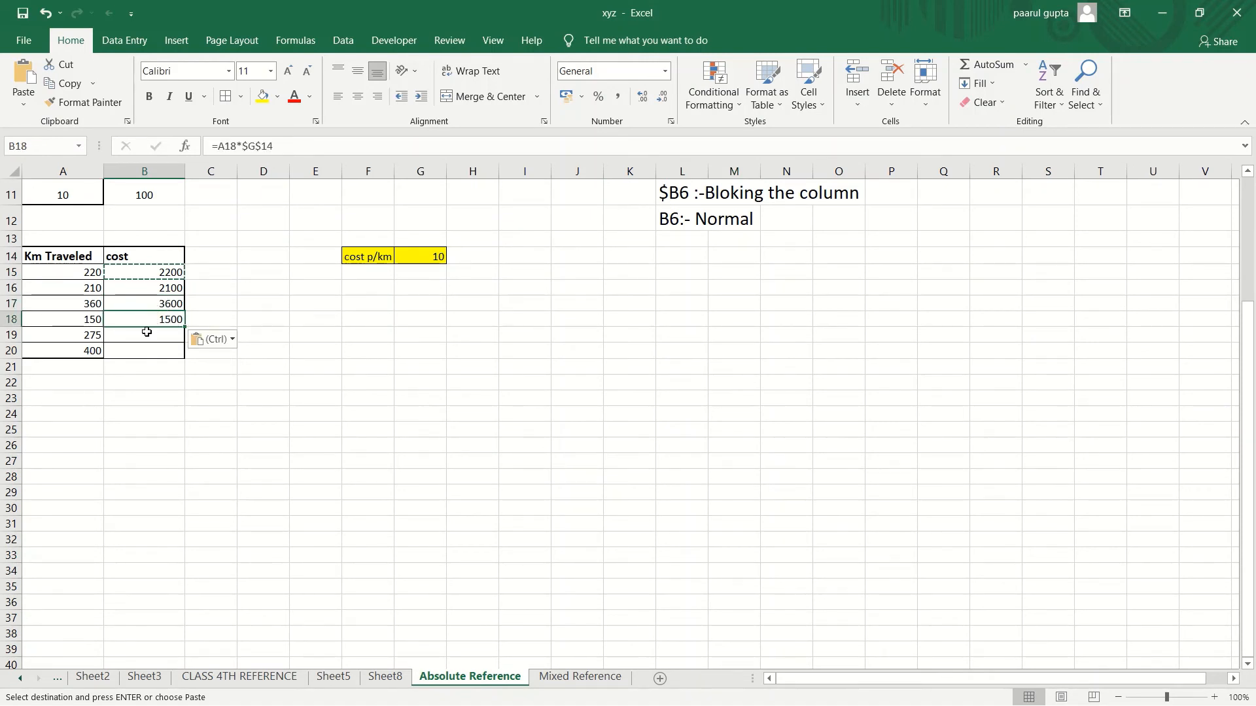
left_click(146, 332)
key("ctrl+v")
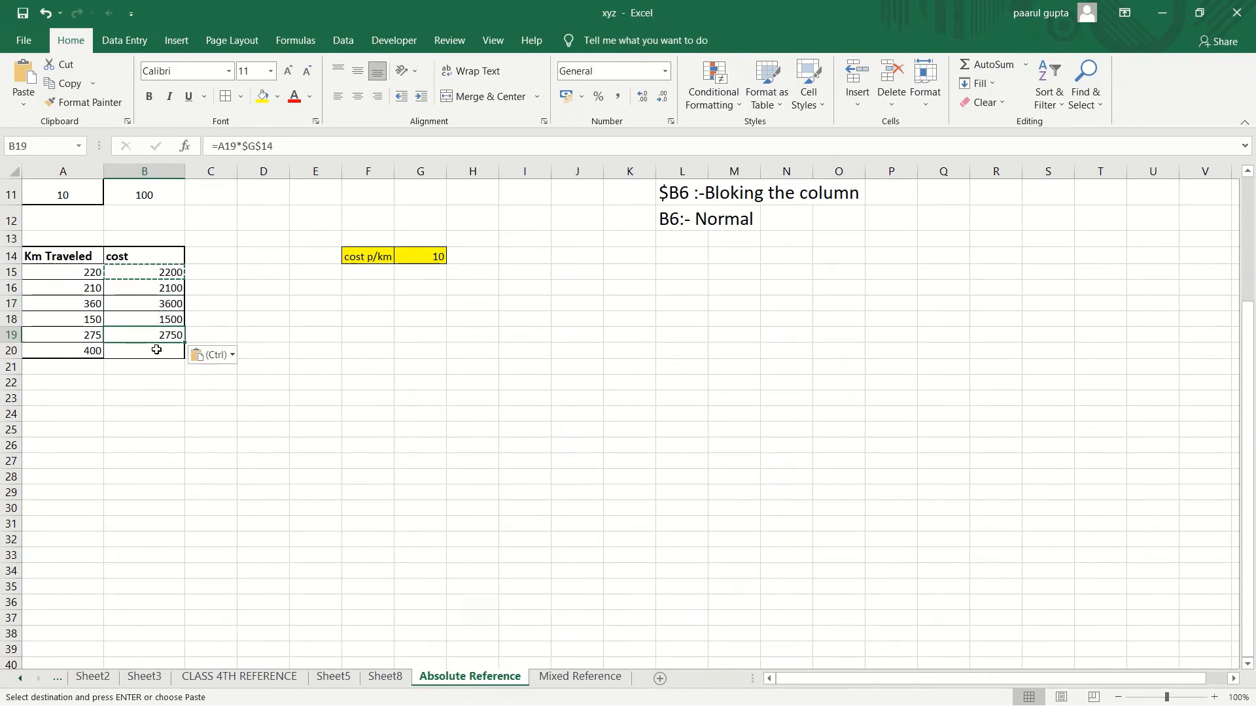
left_click(156, 349)
key("ctrl+v")
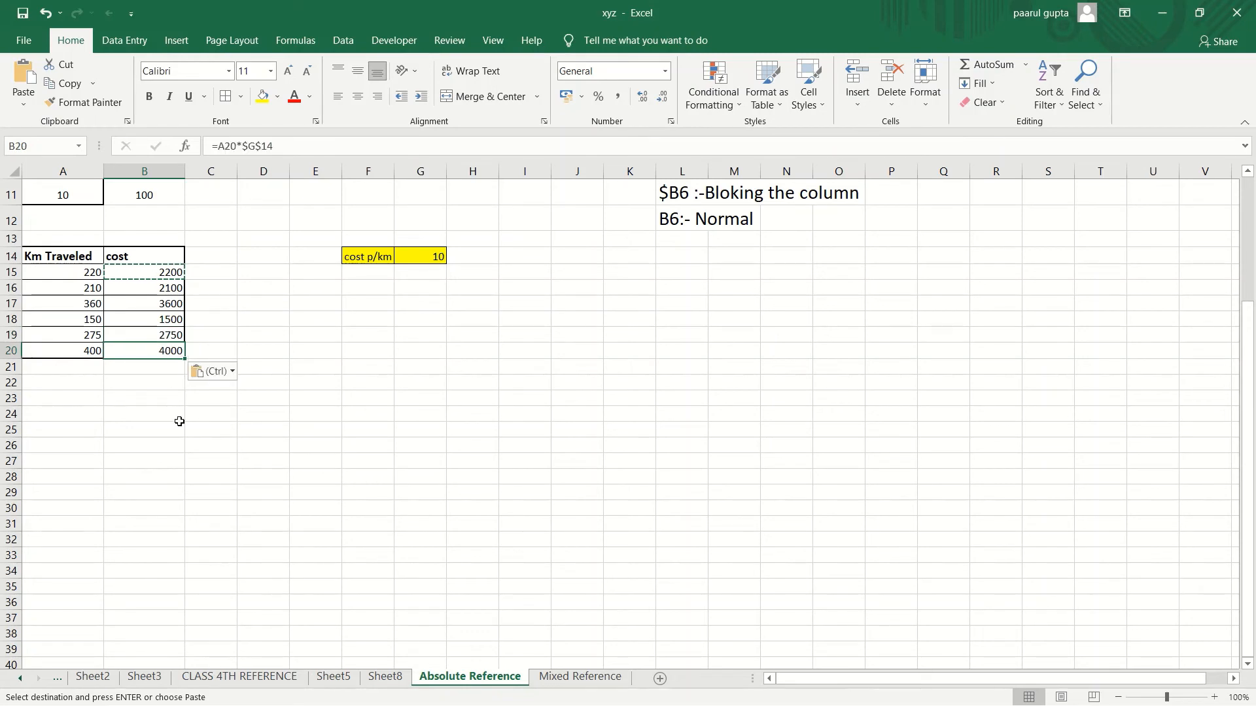
left_click(378, 466)
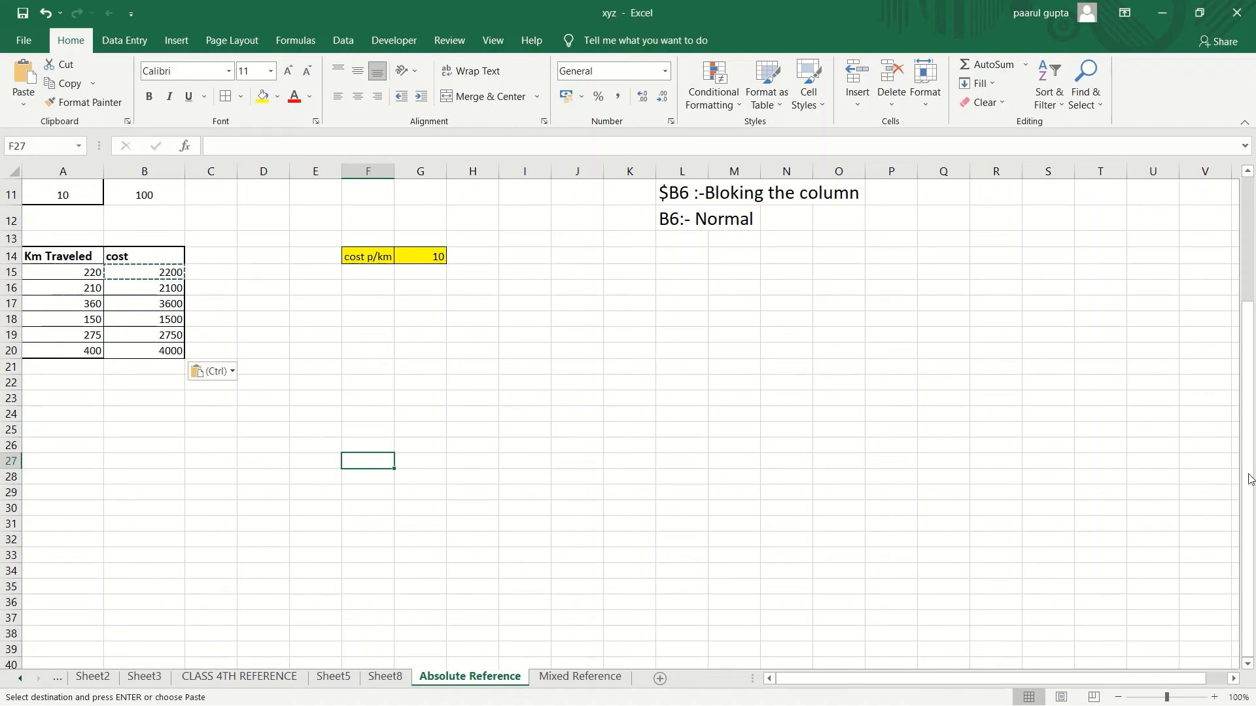
scroll(1249, 476, "up", 4)
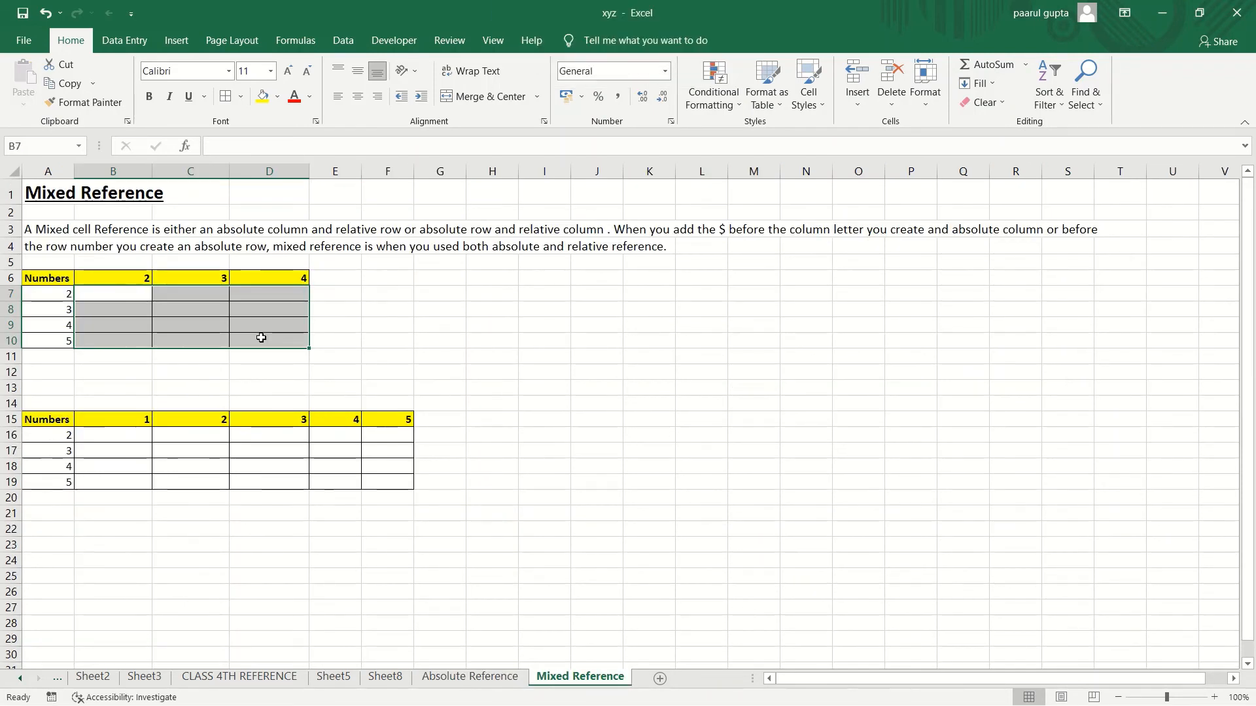
Step: On the Mixed Reference sheet, enter the relative formula =A7*B6 in B7
left_click(351, 339)
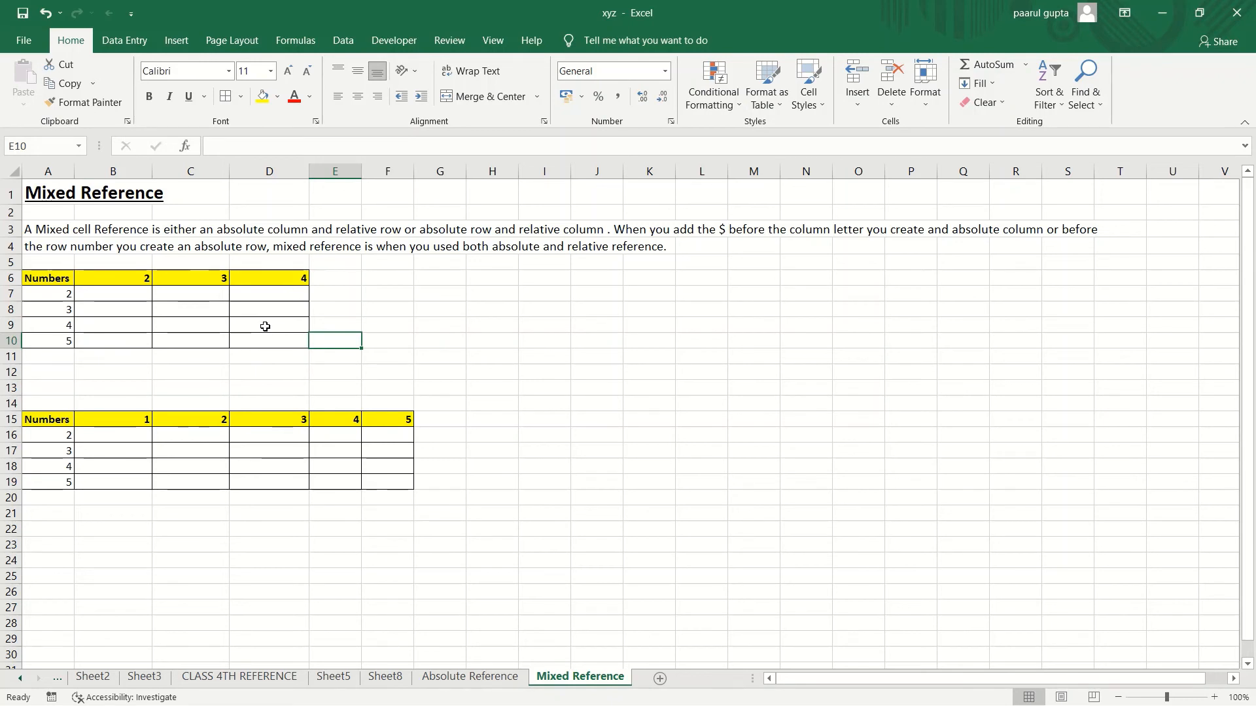
left_click(124, 295)
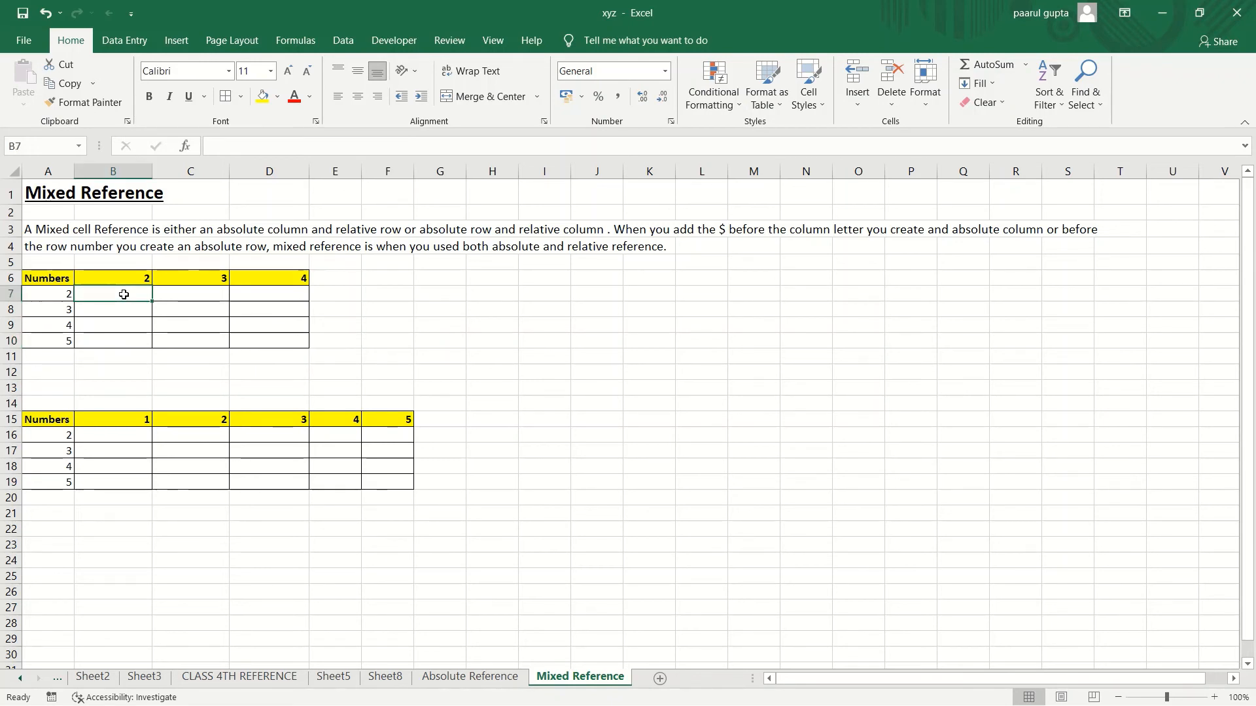
type("=")
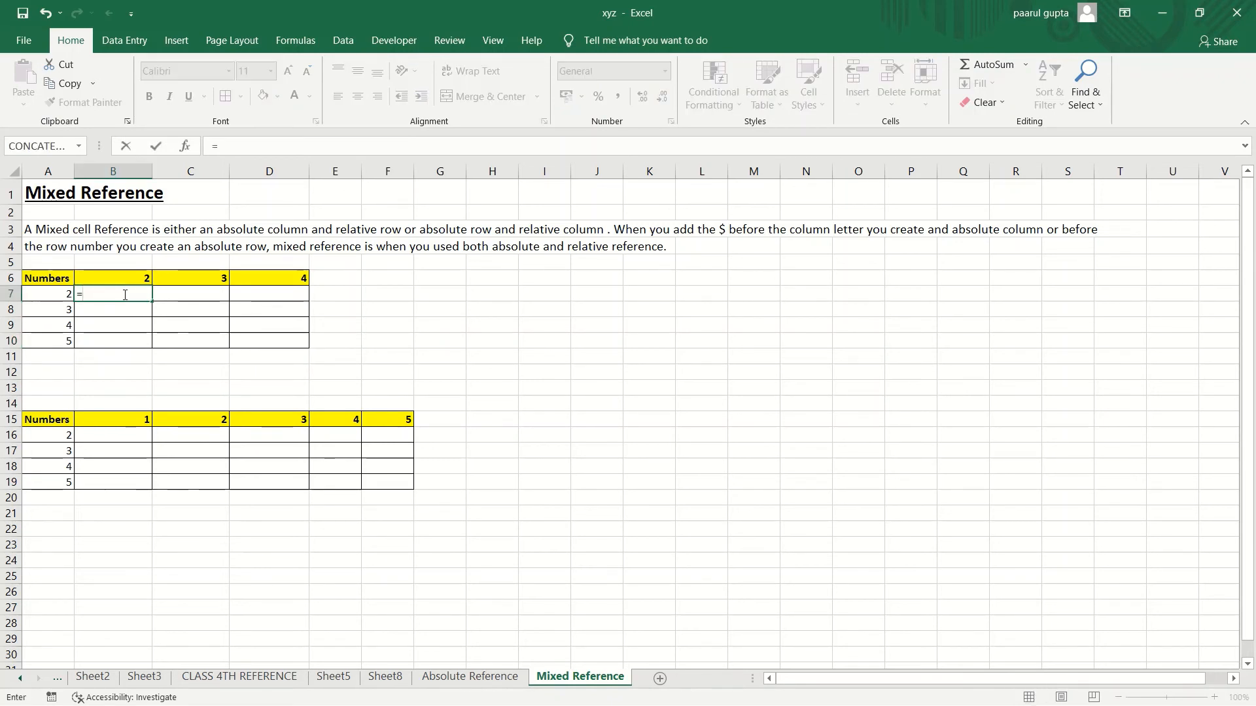
left_click(57, 293)
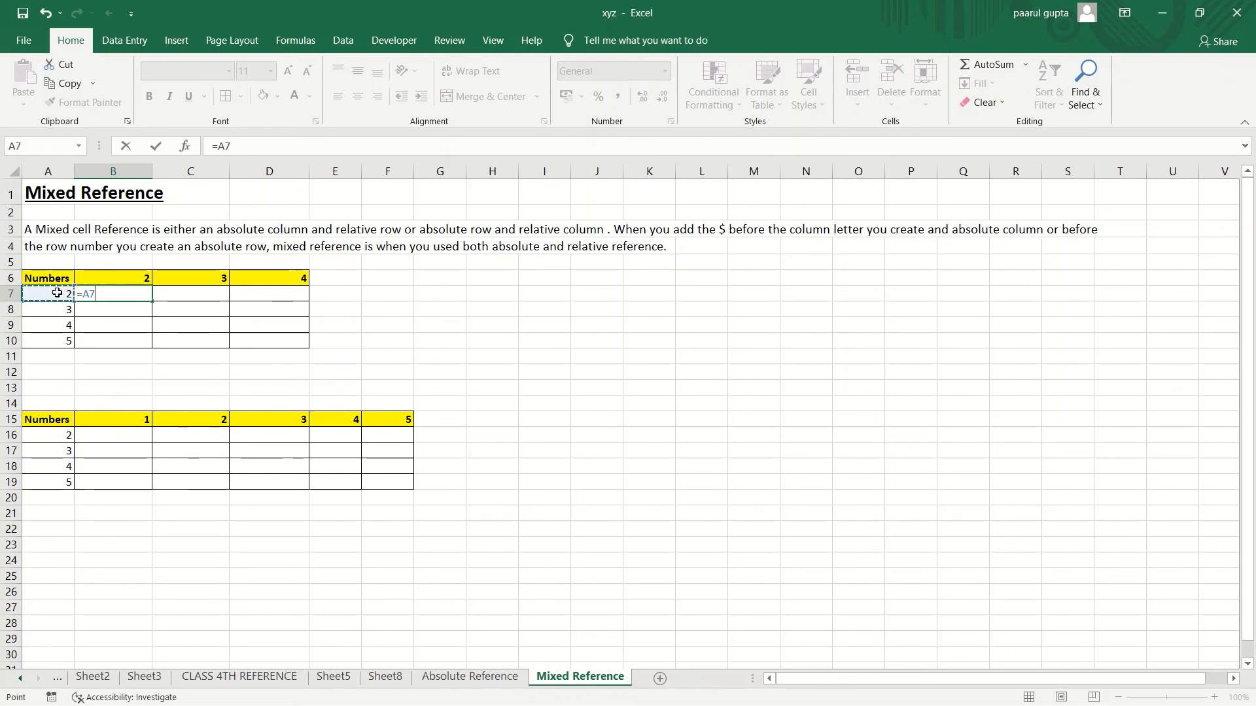
type("*")
left_click(129, 280)
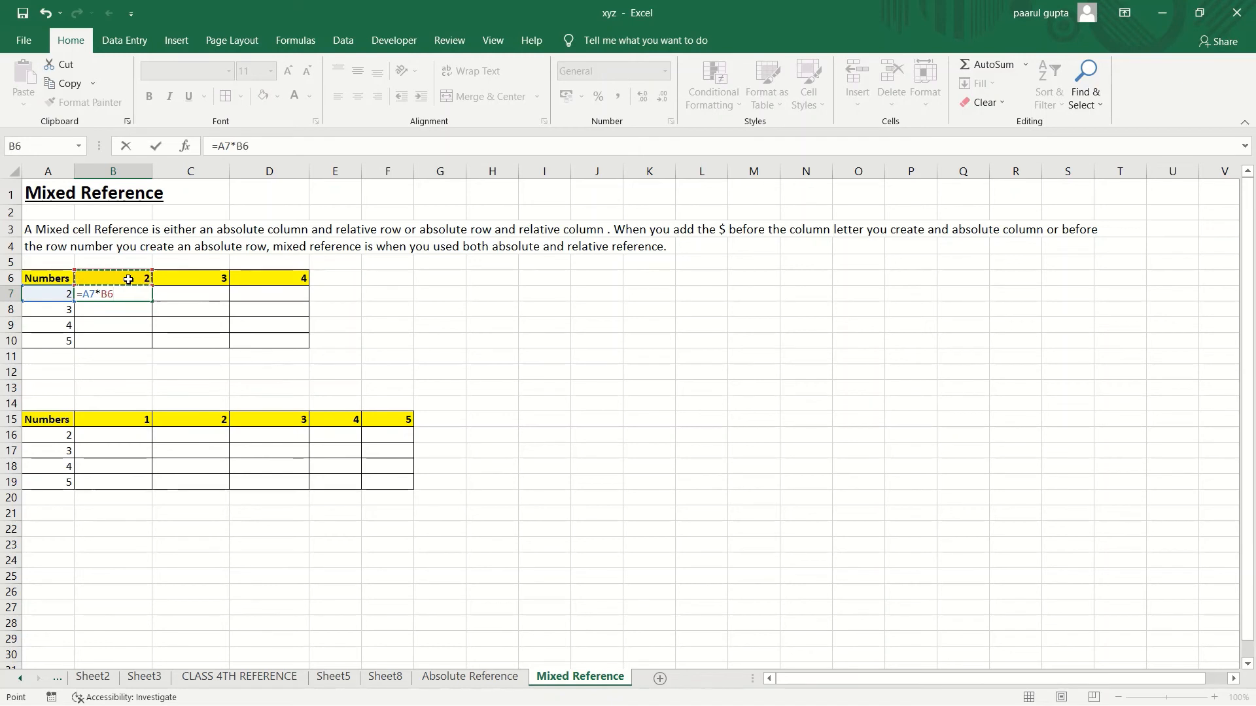
key("Return")
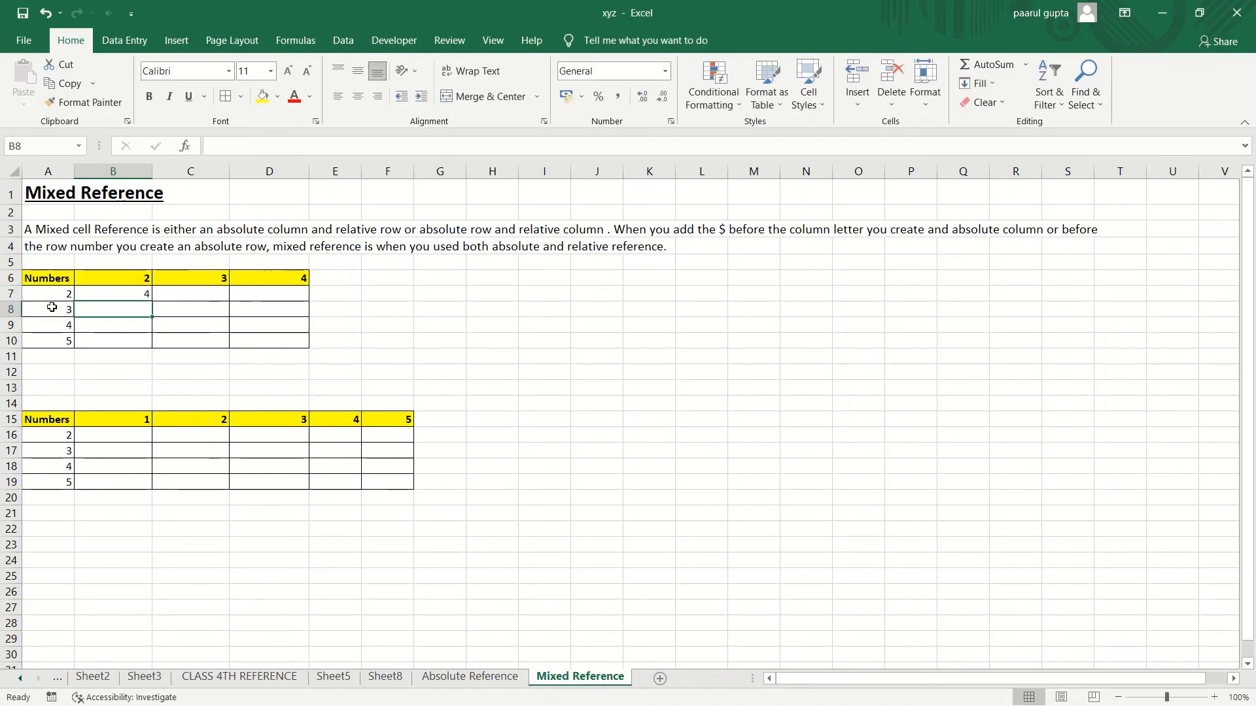
Step: Try filling the B7 formula down to row 10 and across to column D, and clear B7:D10
left_click(125, 293)
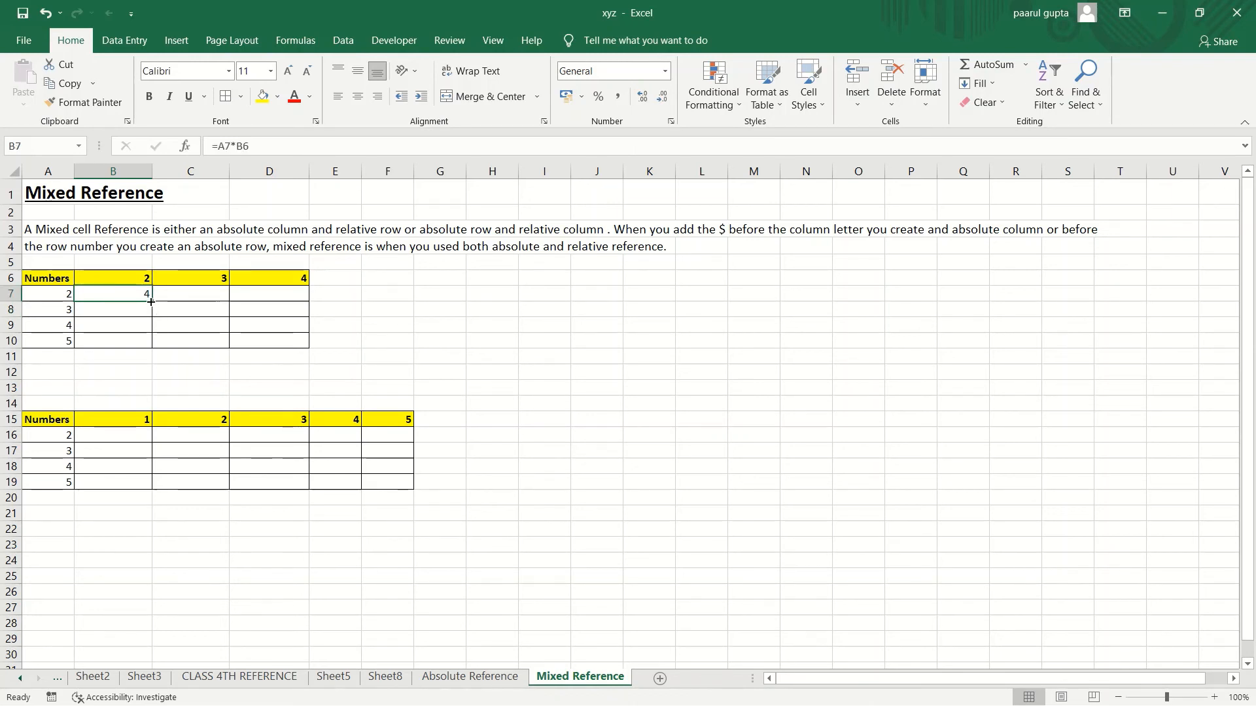
left_click_drag(154, 305, 150, 344)
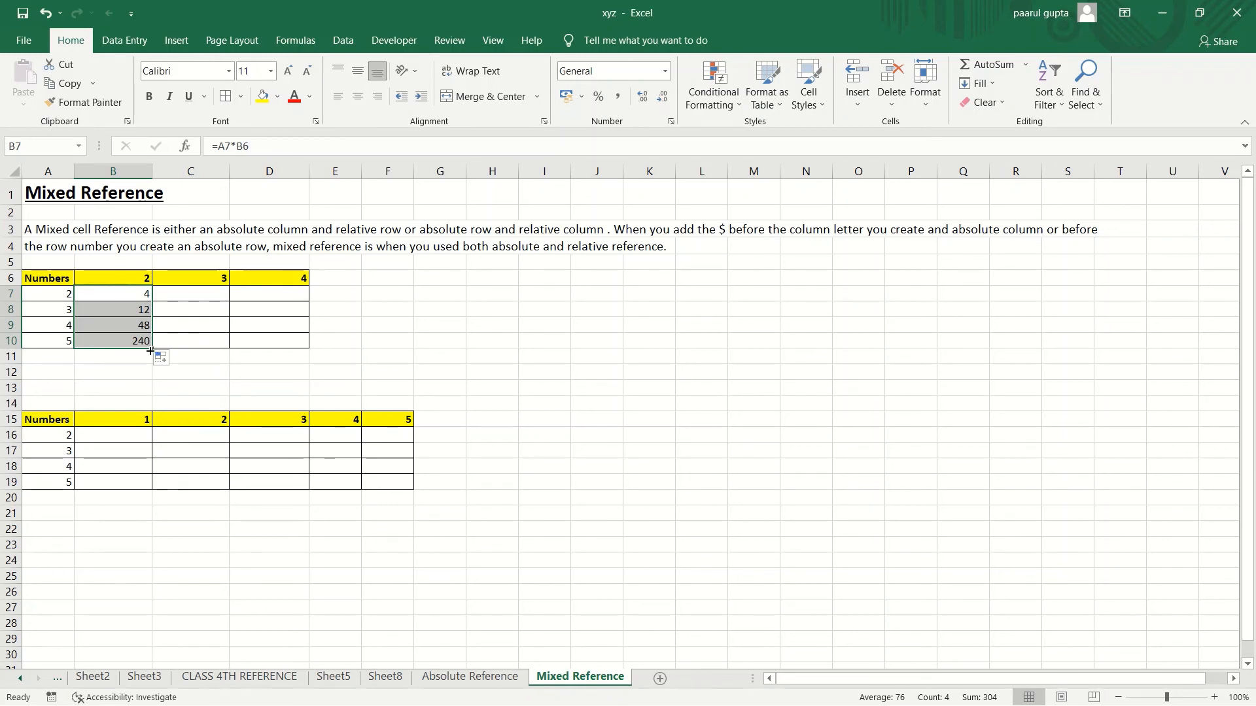
left_click_drag(155, 350, 308, 359)
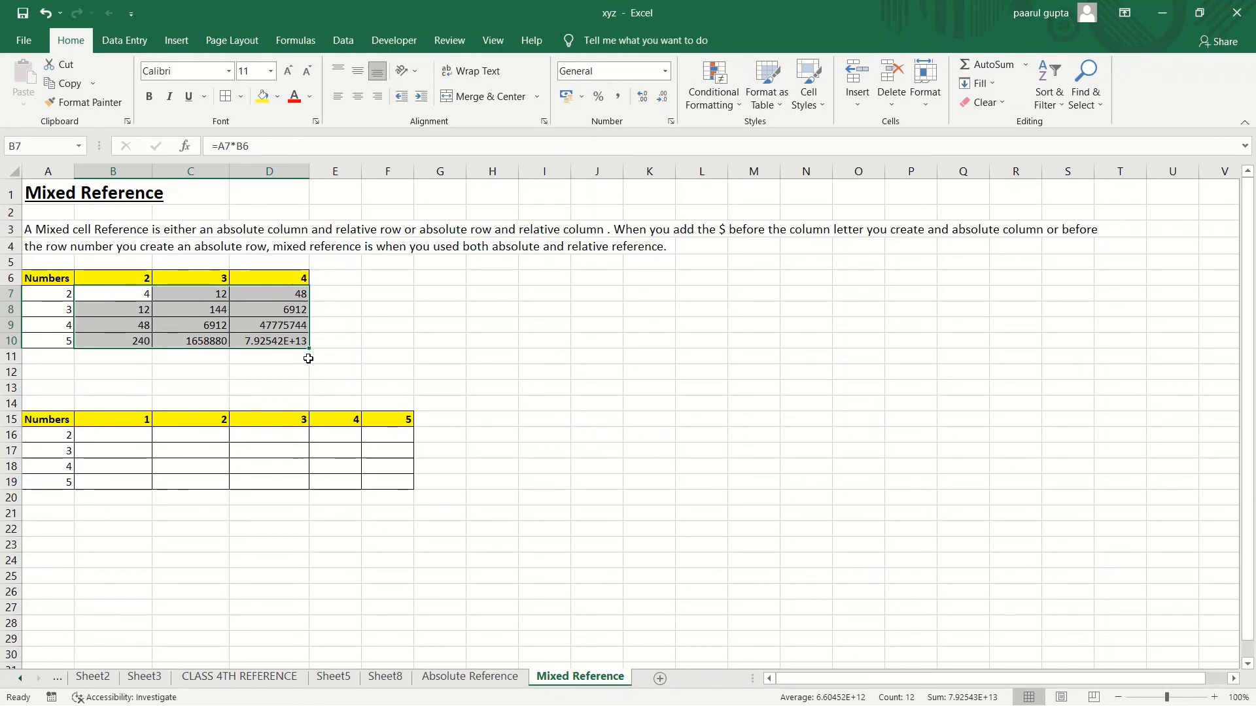
key("Delete")
Step: Enter the formula =A7*B6 in B7 again, multiplying the first row number by the first column header
left_click(130, 294)
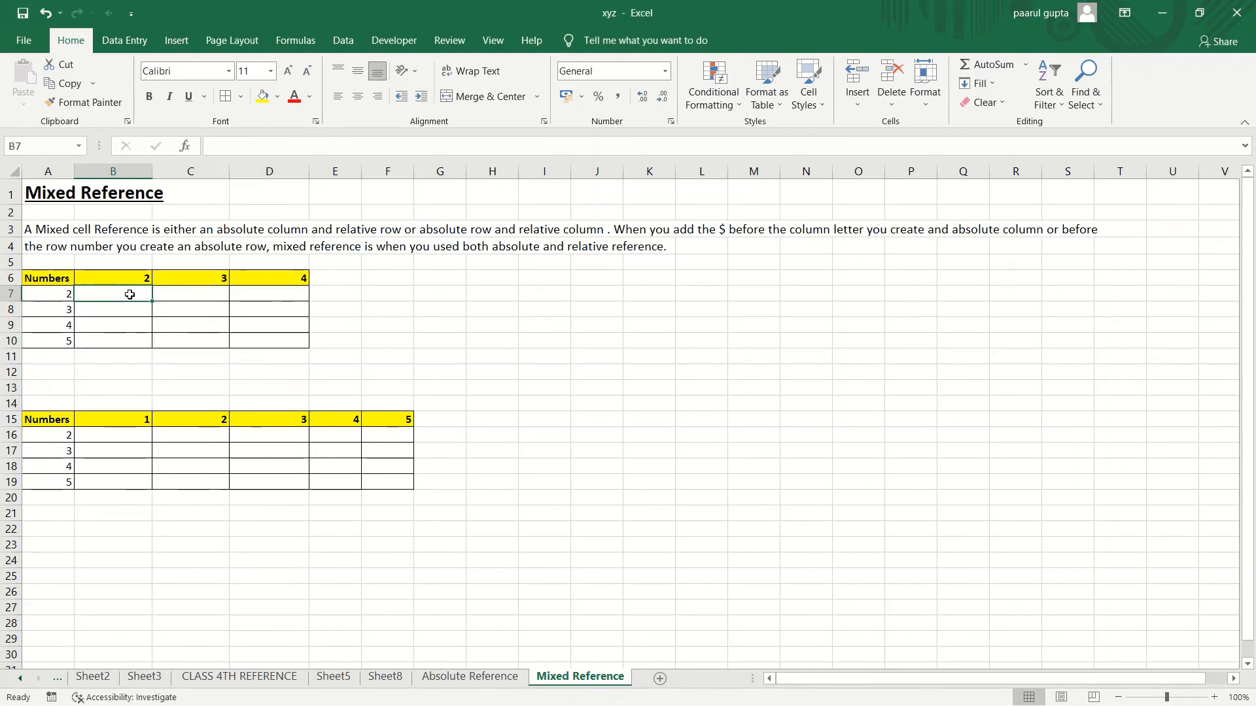
type("=")
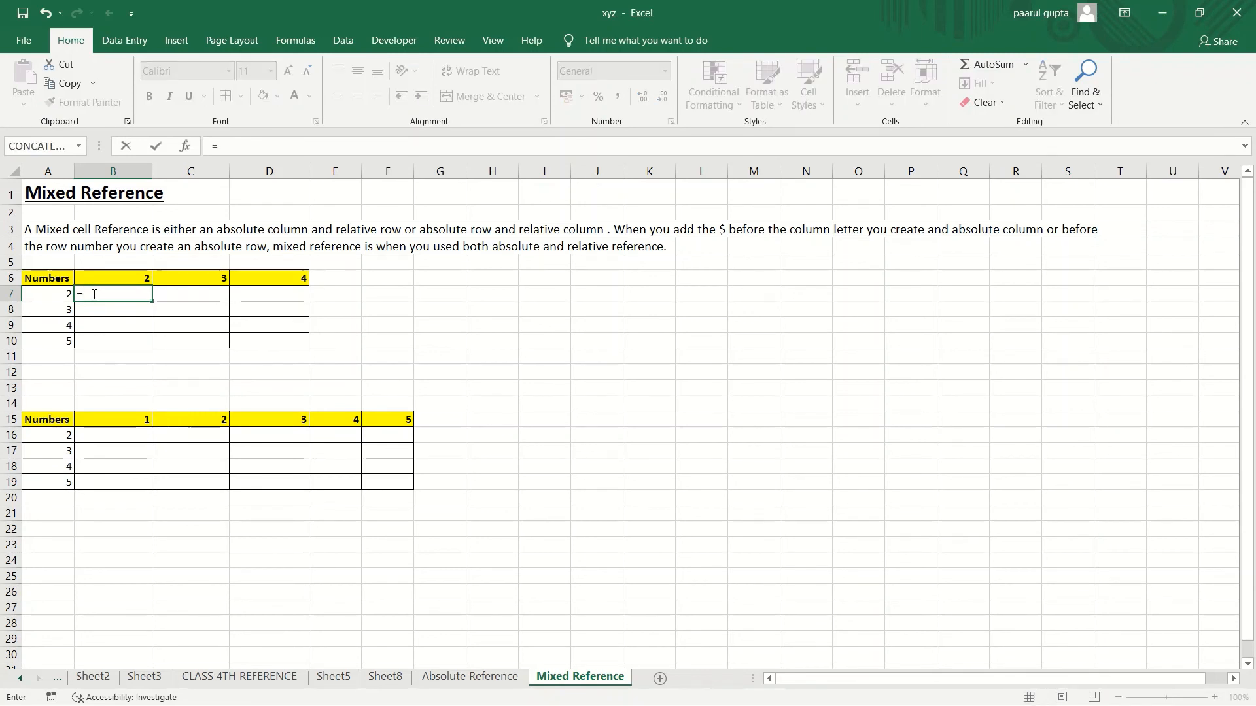
left_click(59, 294)
type("*")
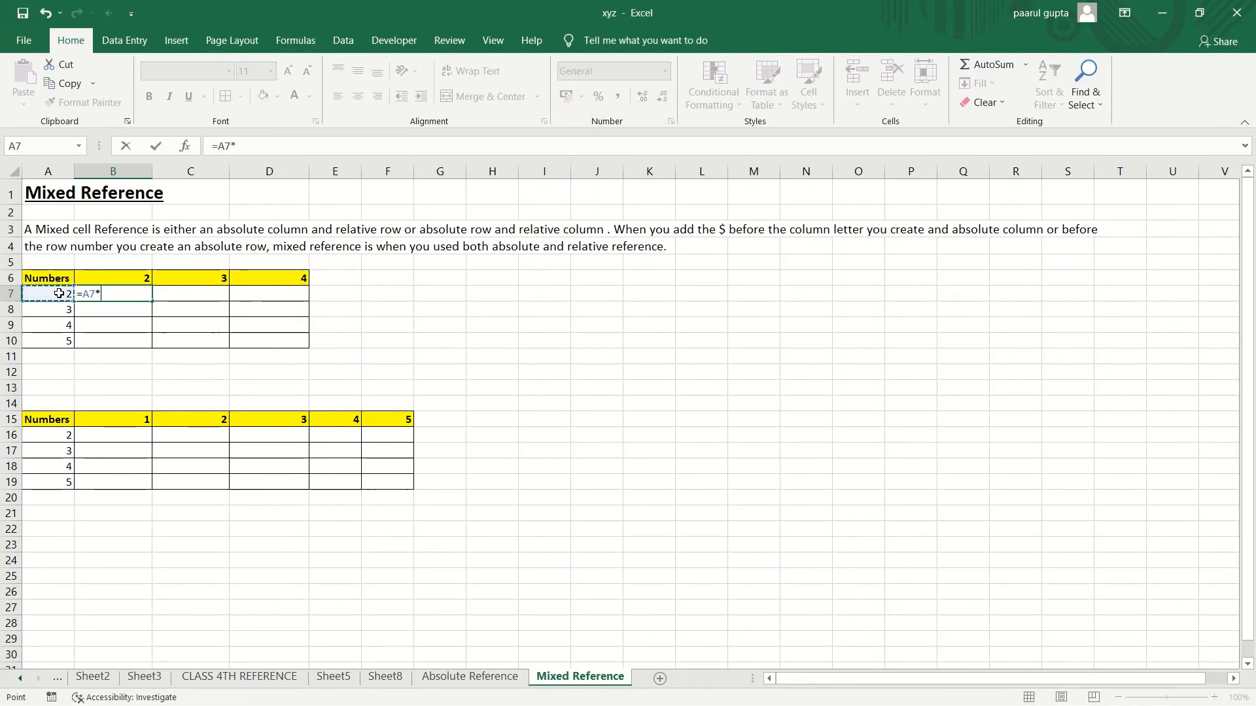
left_click(141, 278)
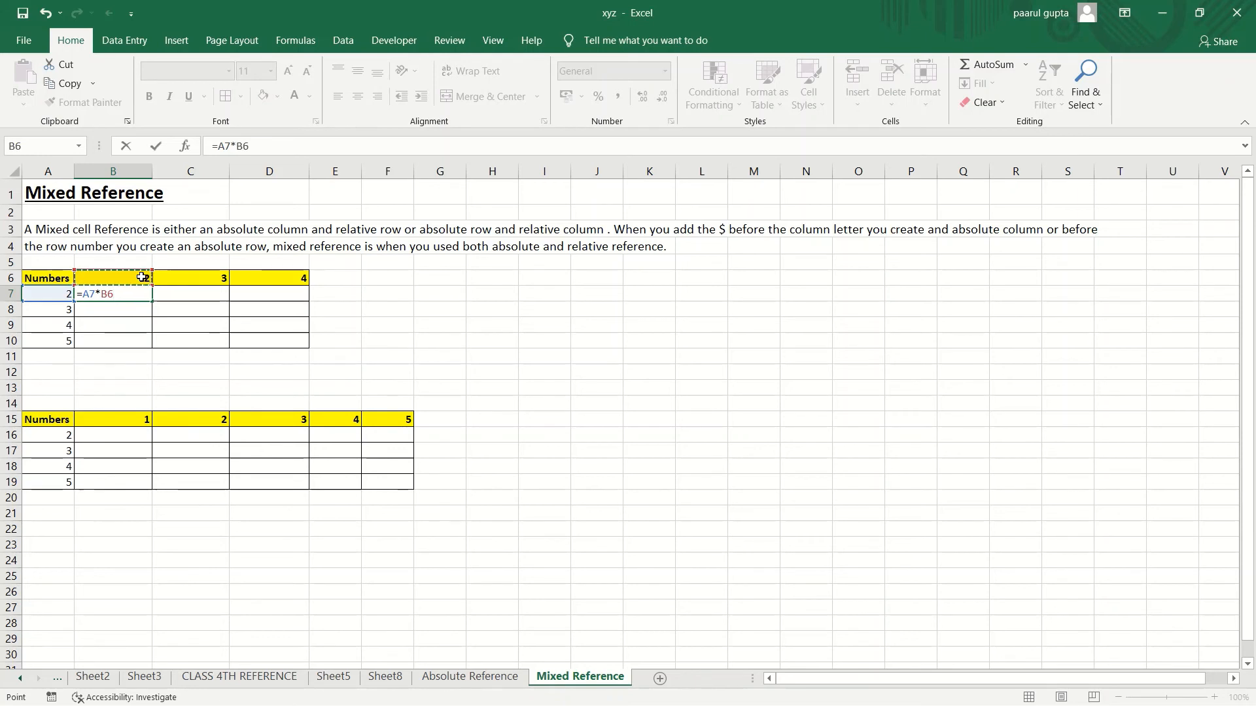
key("Return")
Step: Fill the B7 formula across to D7 and down through row 10 of the first table
left_click(145, 291)
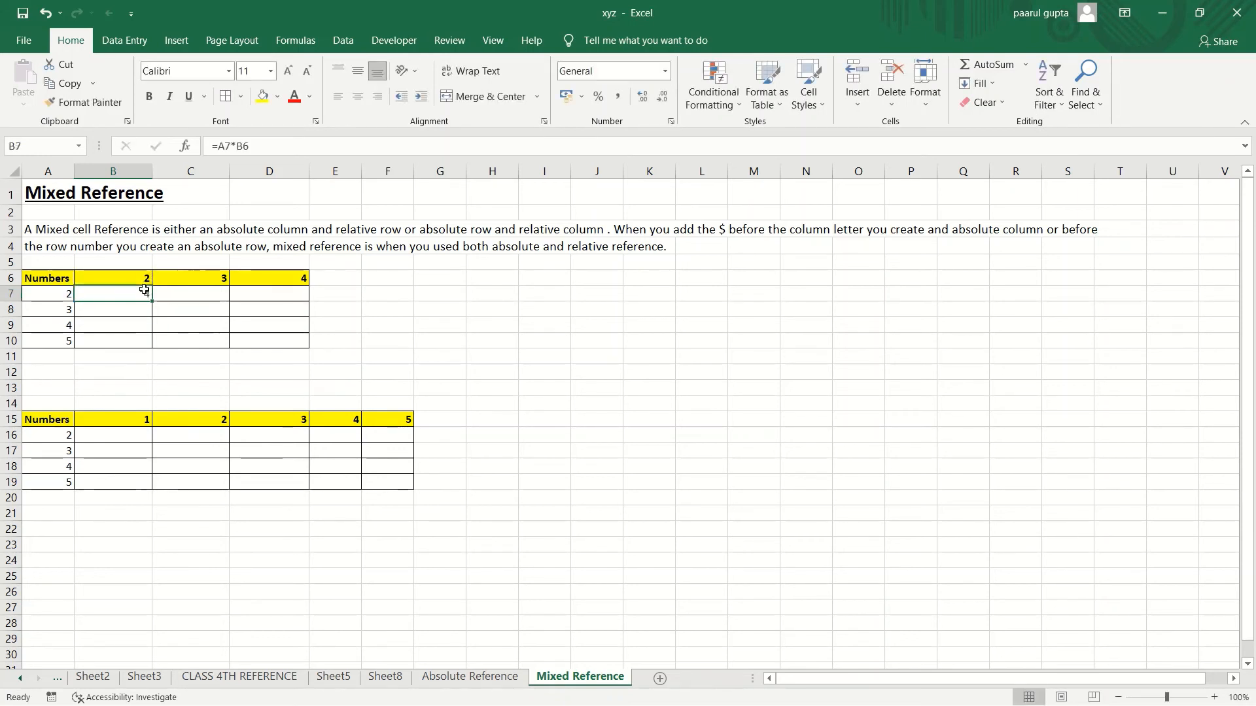
left_click_drag(147, 296, 267, 301)
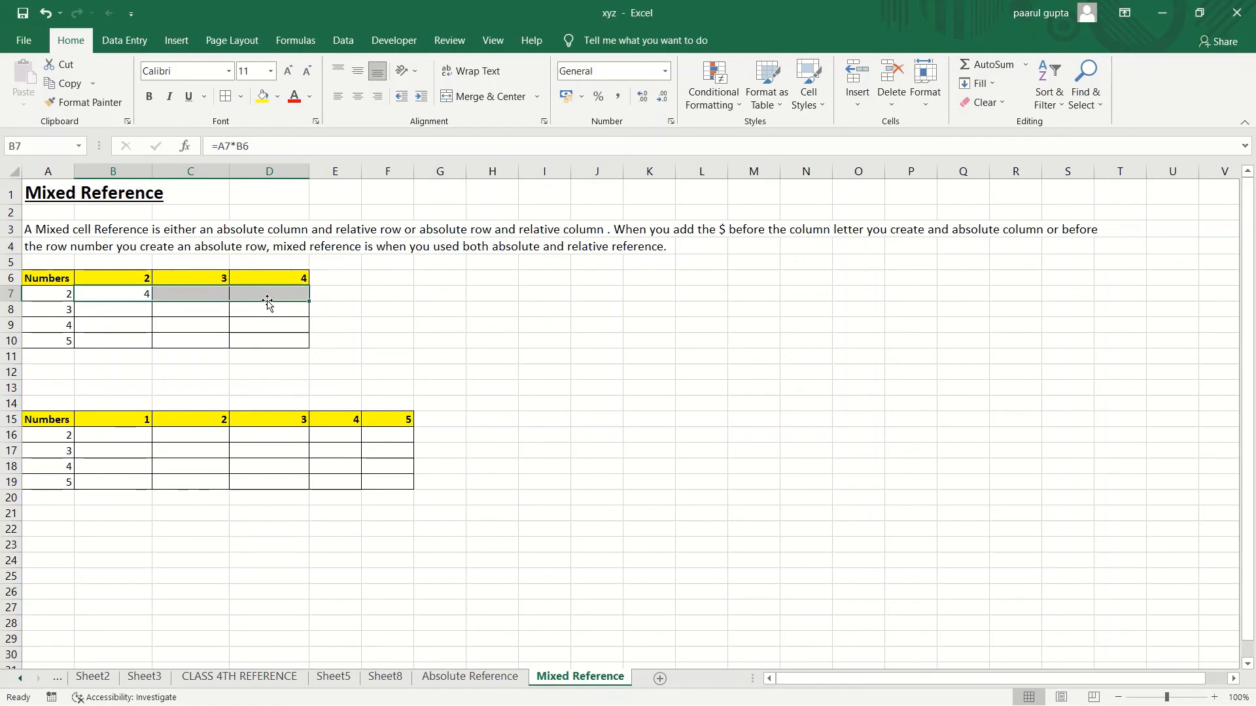
left_click(129, 293)
left_click_drag(151, 301, 280, 301)
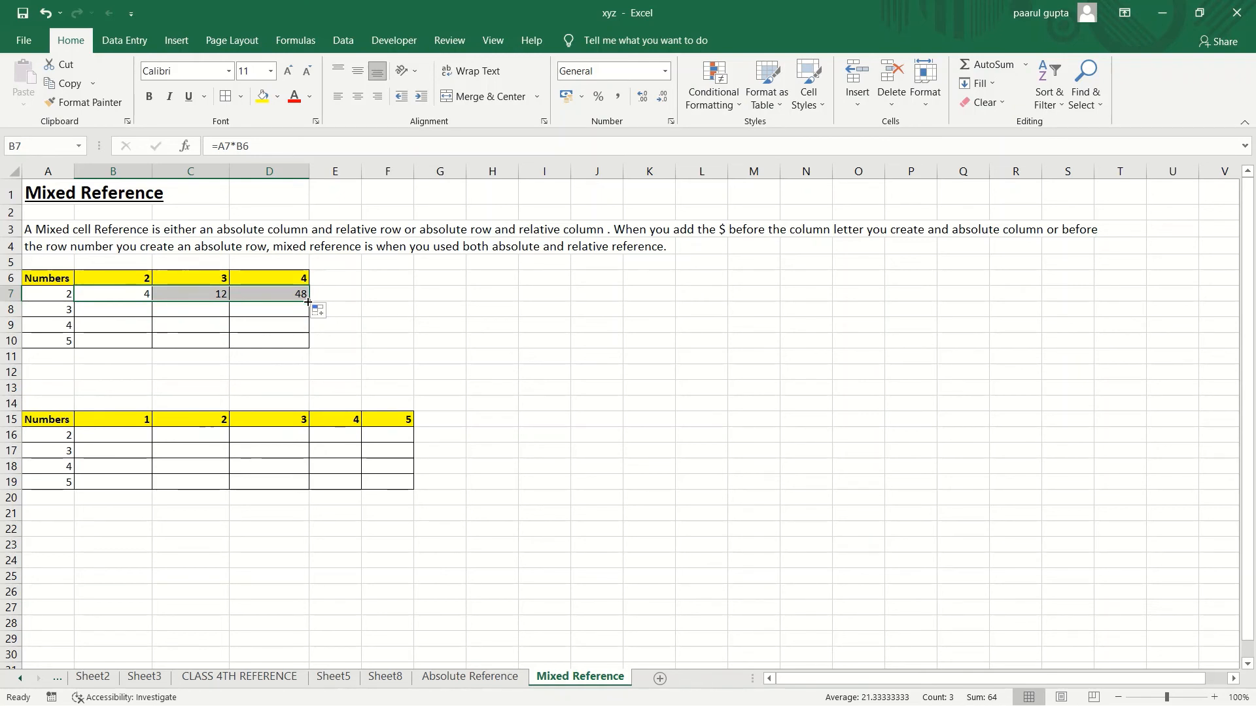
left_click_drag(310, 302, 307, 351)
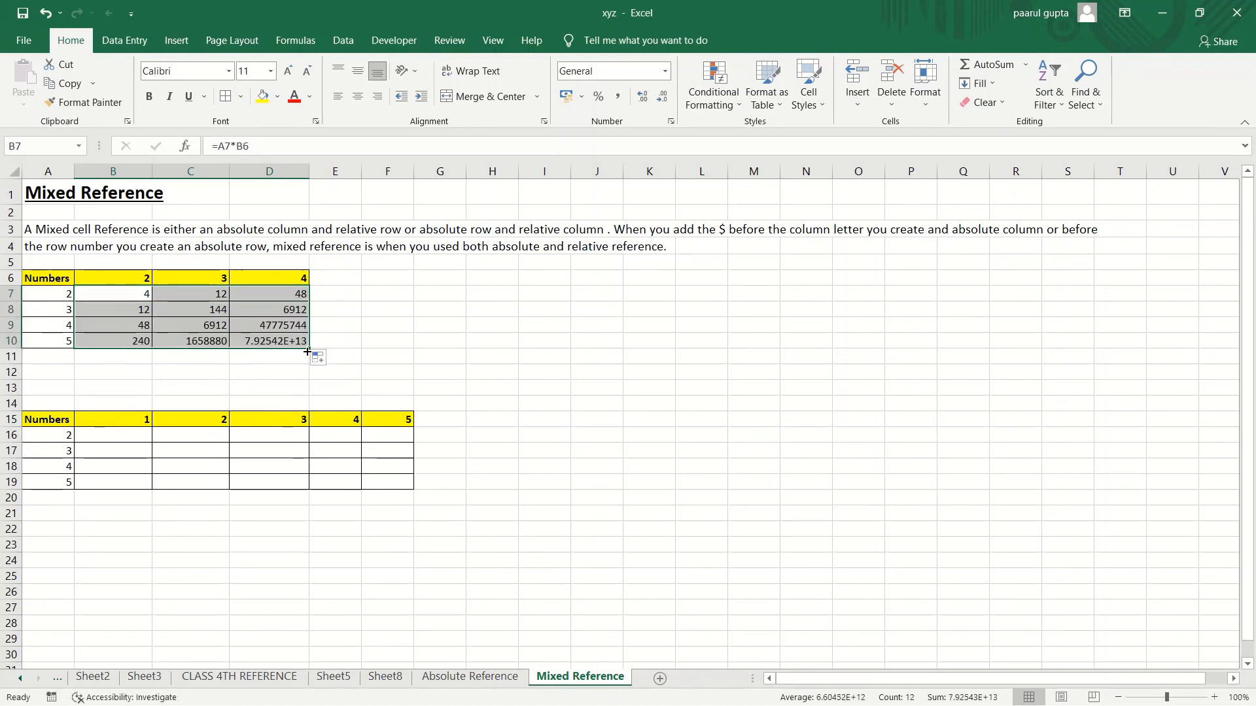
Step: Clear all the multiplication formulas from B7:D10
key("F2")
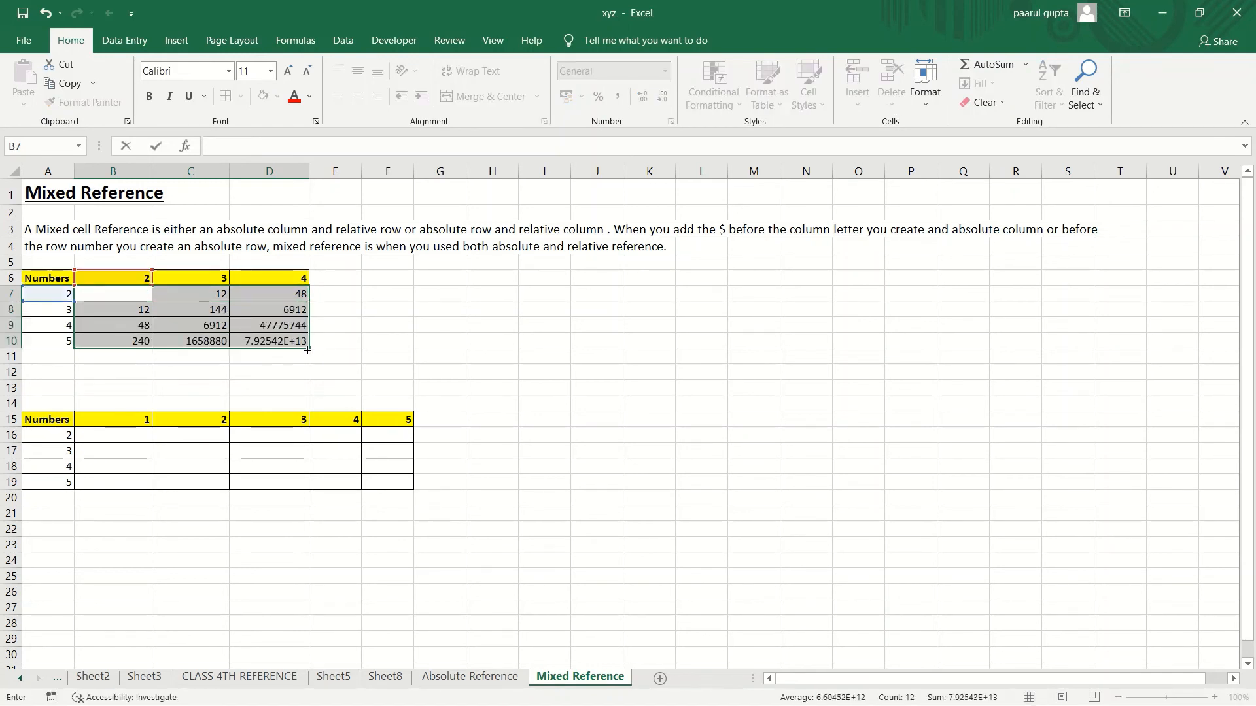
left_click_drag(333, 342, 308, 343)
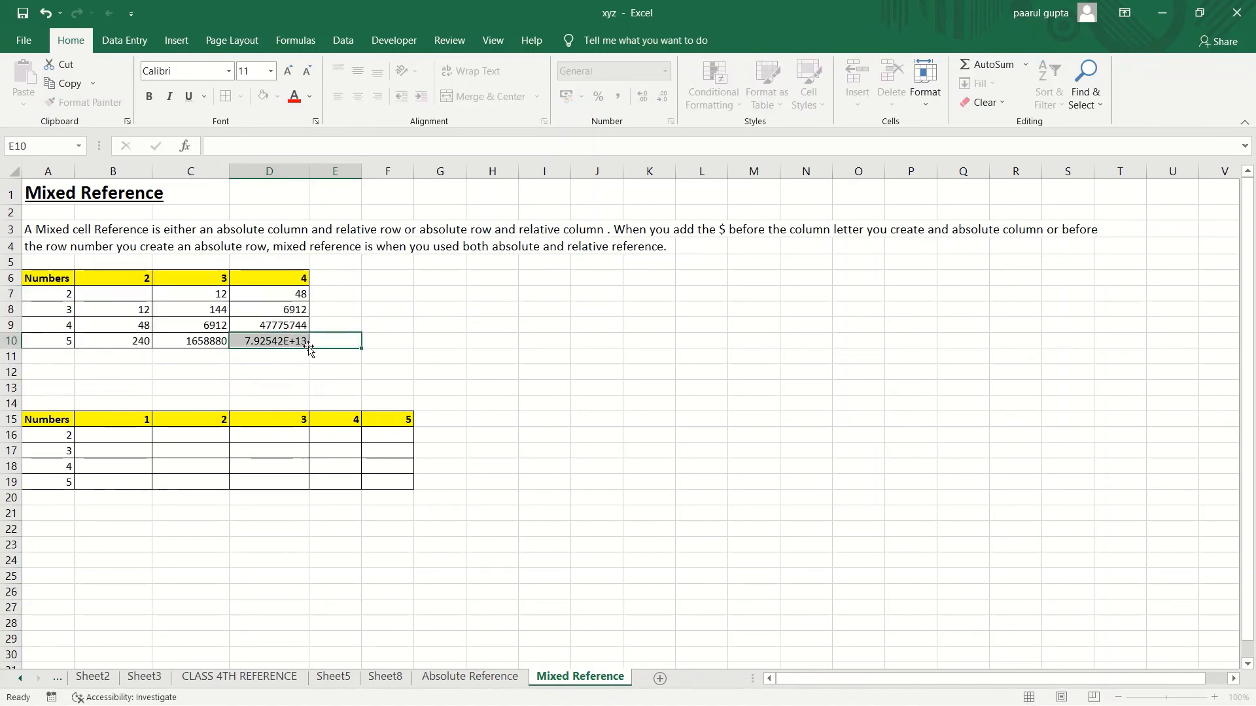
left_click_drag(120, 299, 281, 331)
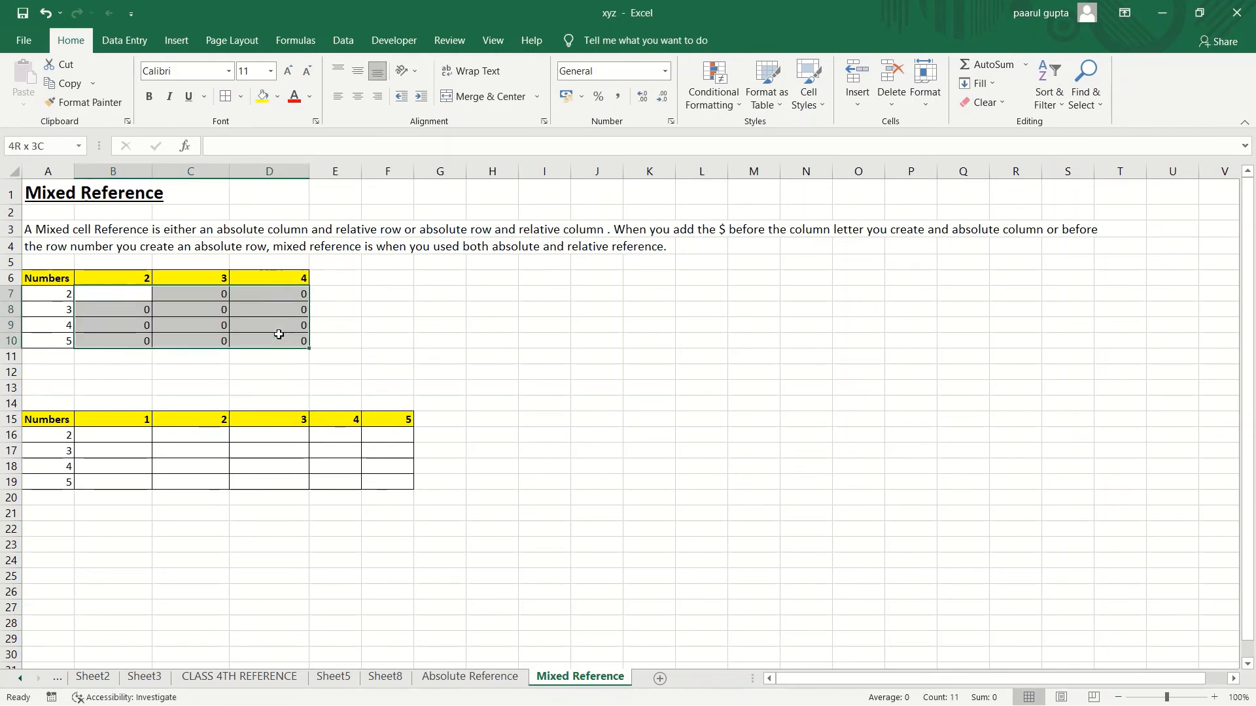
key("Delete")
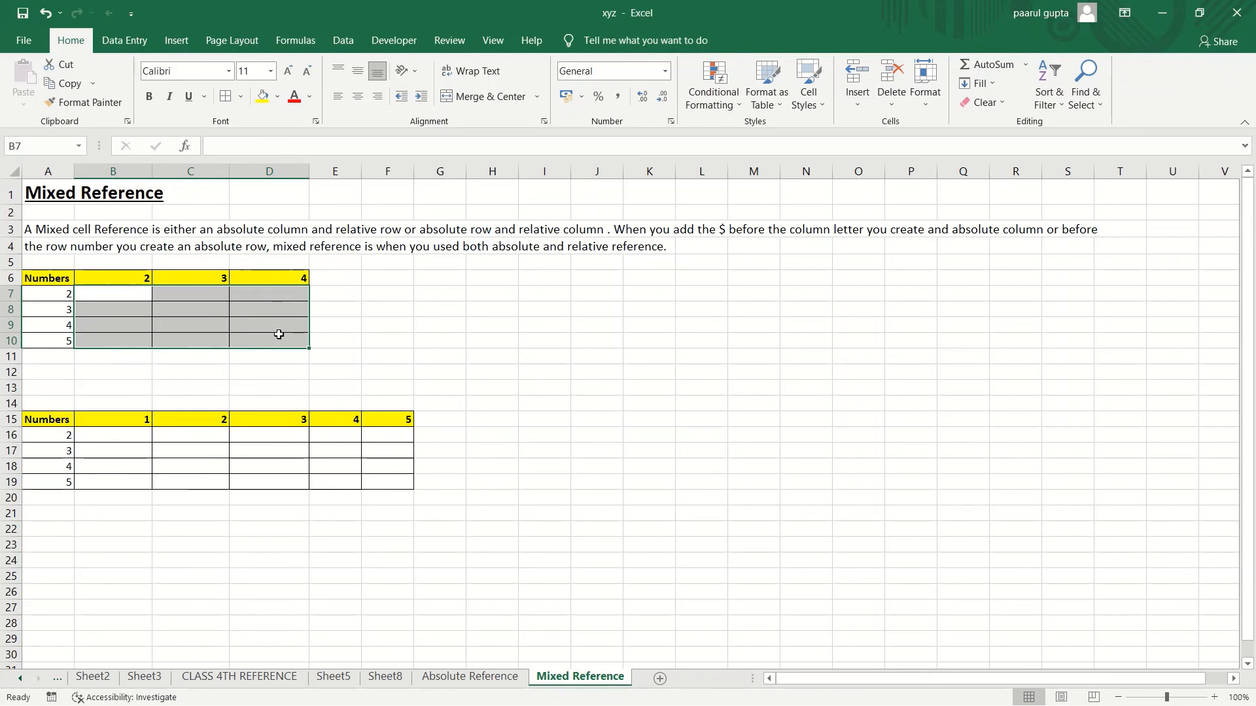
Step: Examine the formula in B7 on the Absolute Reference sheet without changing it
left_click(440, 678)
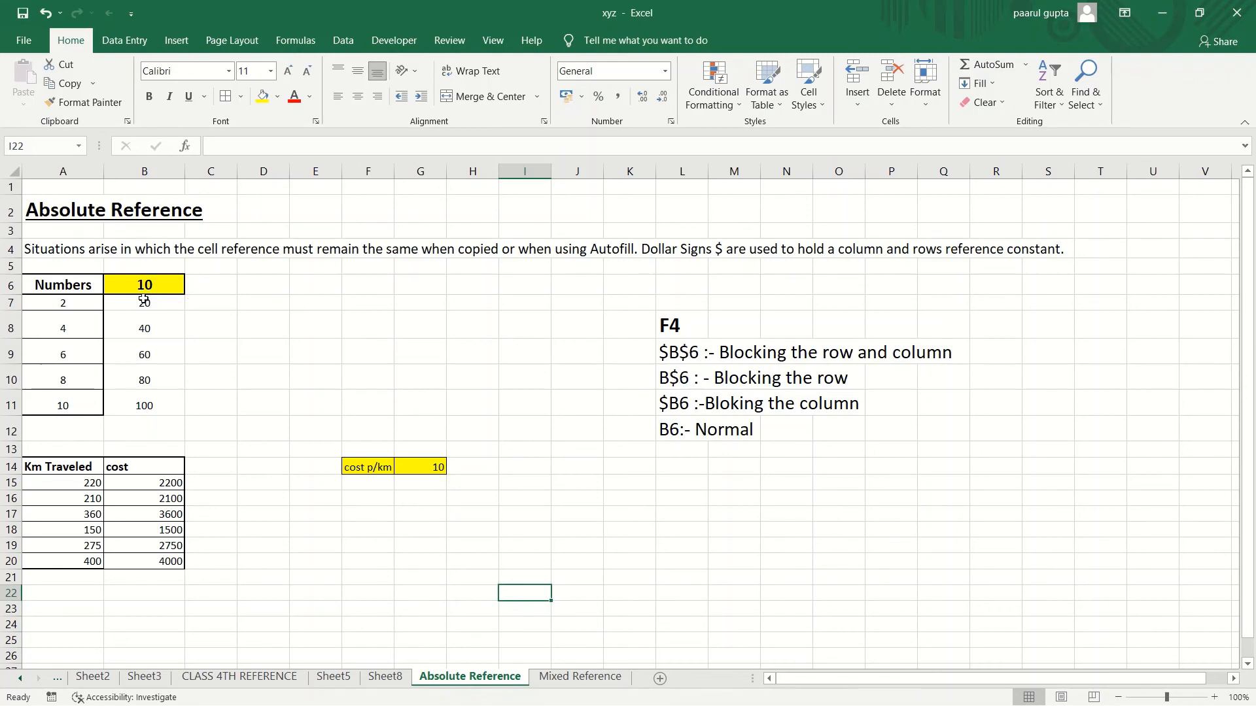
left_click(165, 285)
double_click(151, 303)
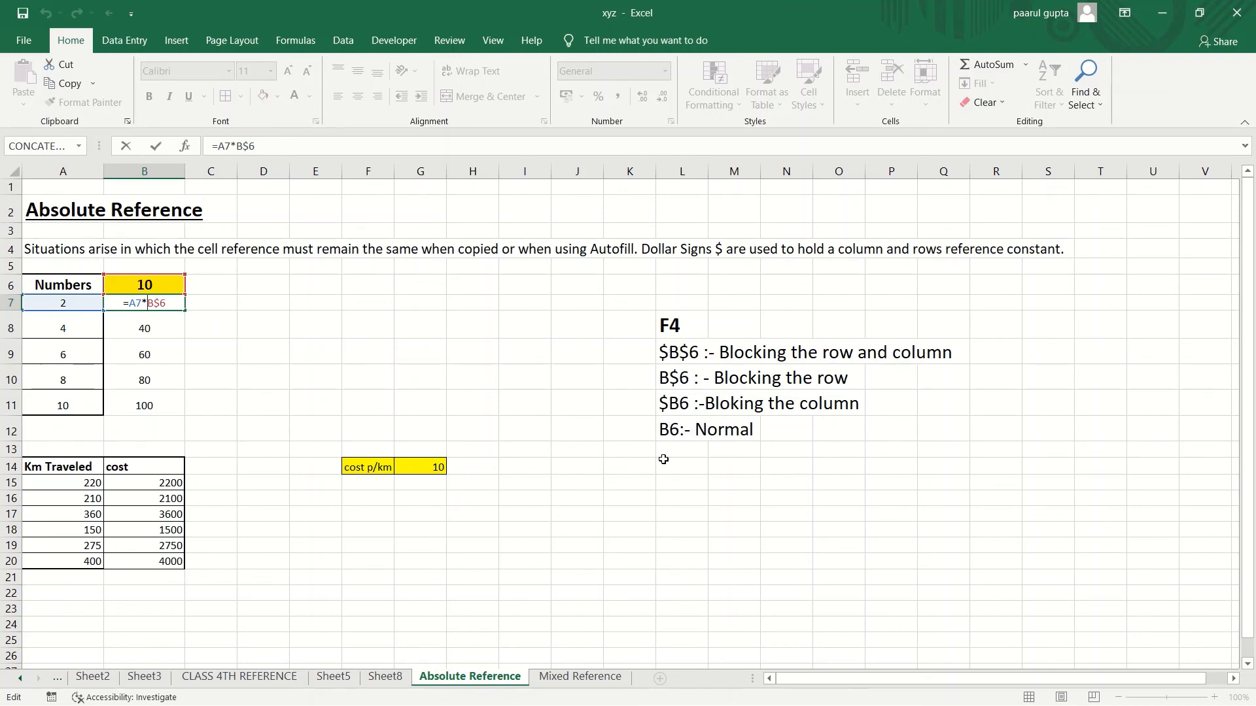
left_click(578, 678)
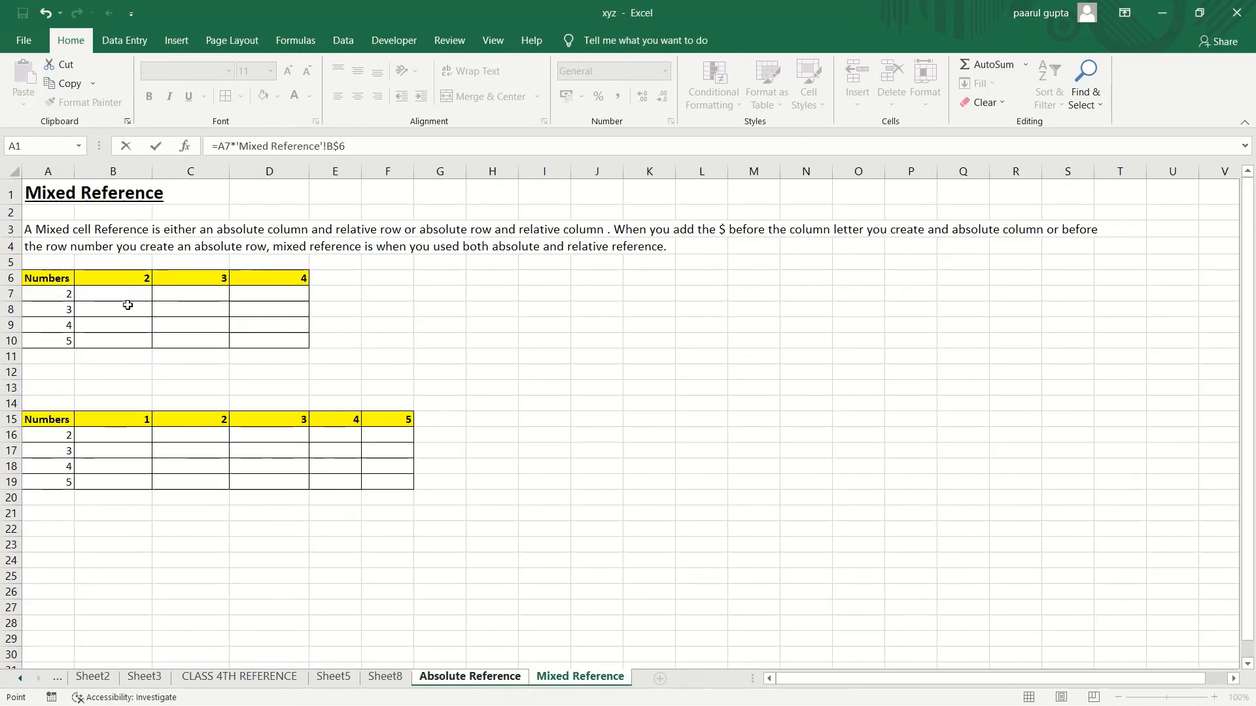
key("Escape")
left_click(93, 294)
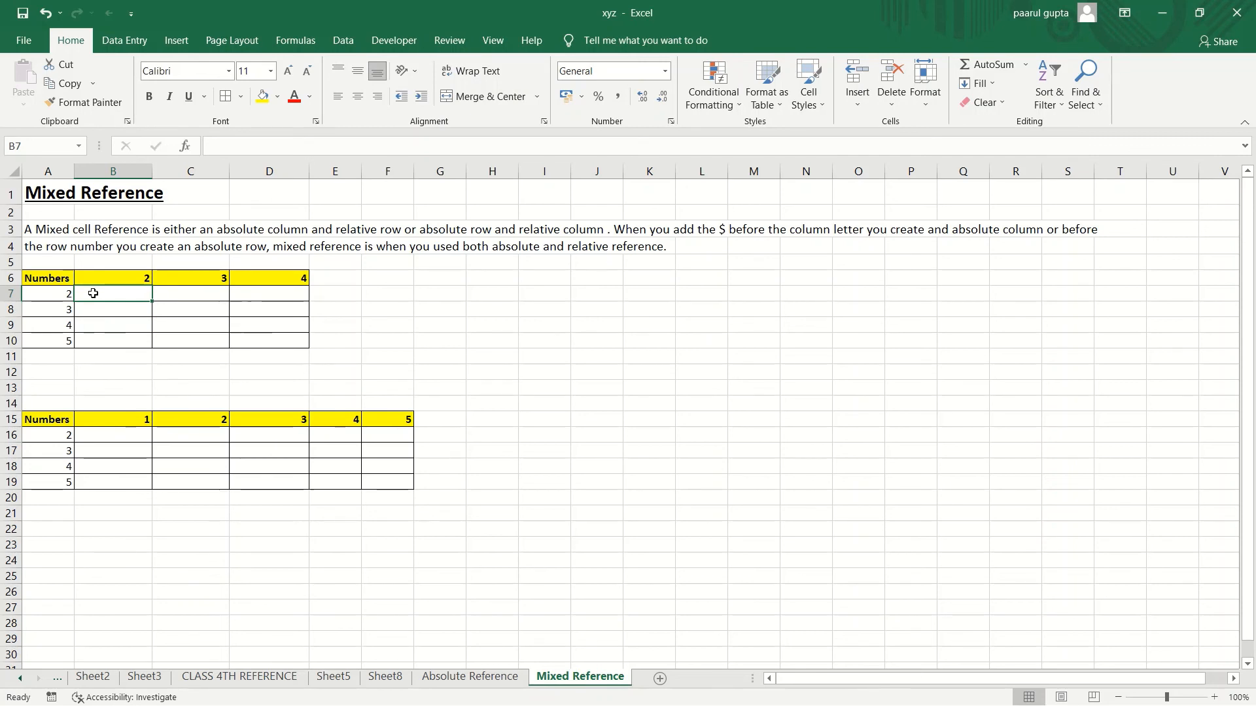
type("=")
left_click(56, 297)
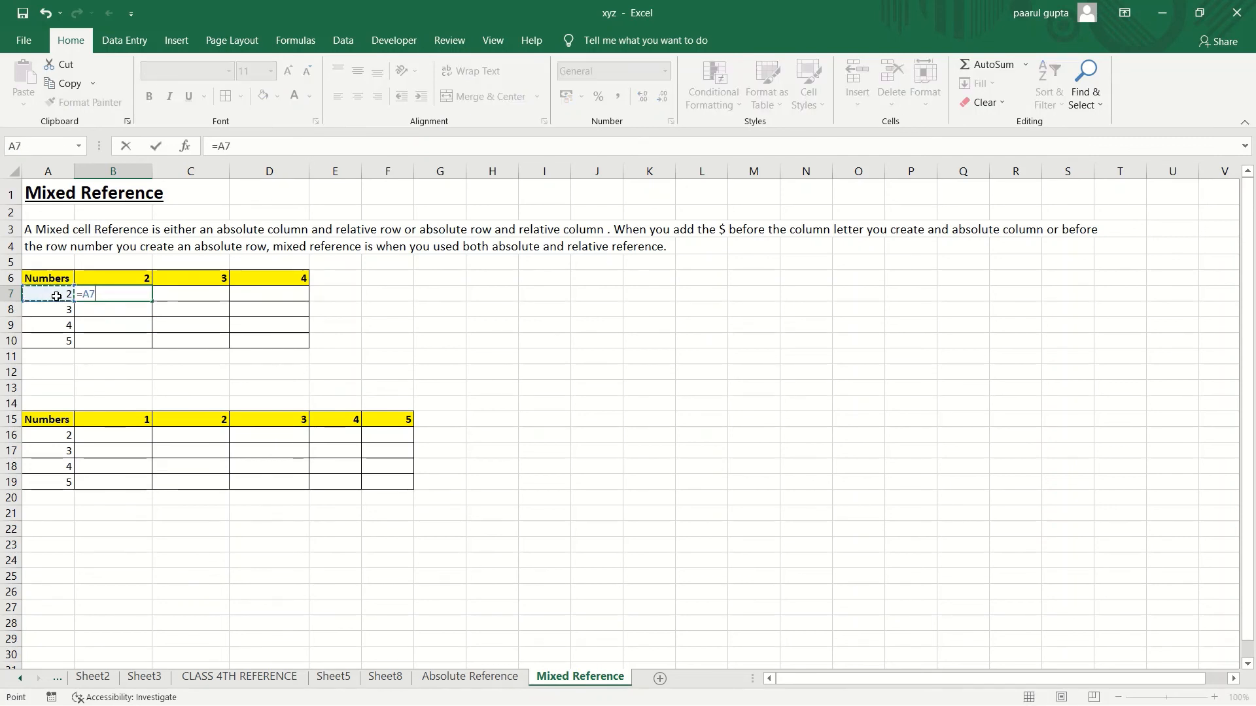
type("*")
left_click(117, 278)
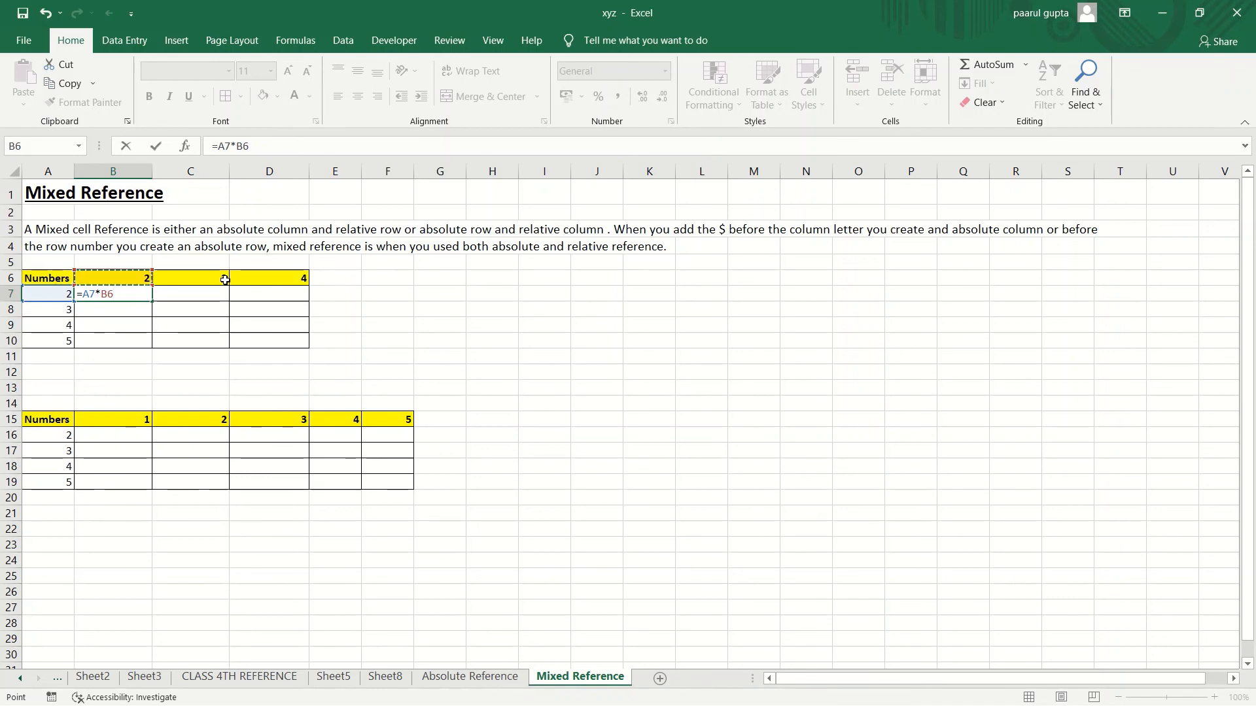
Step: Copy the four reference-locking notes from L9:Q12 on the Absolute Reference sheet to M8 on Mixed Reference, and make row 7 taller
left_click(443, 676)
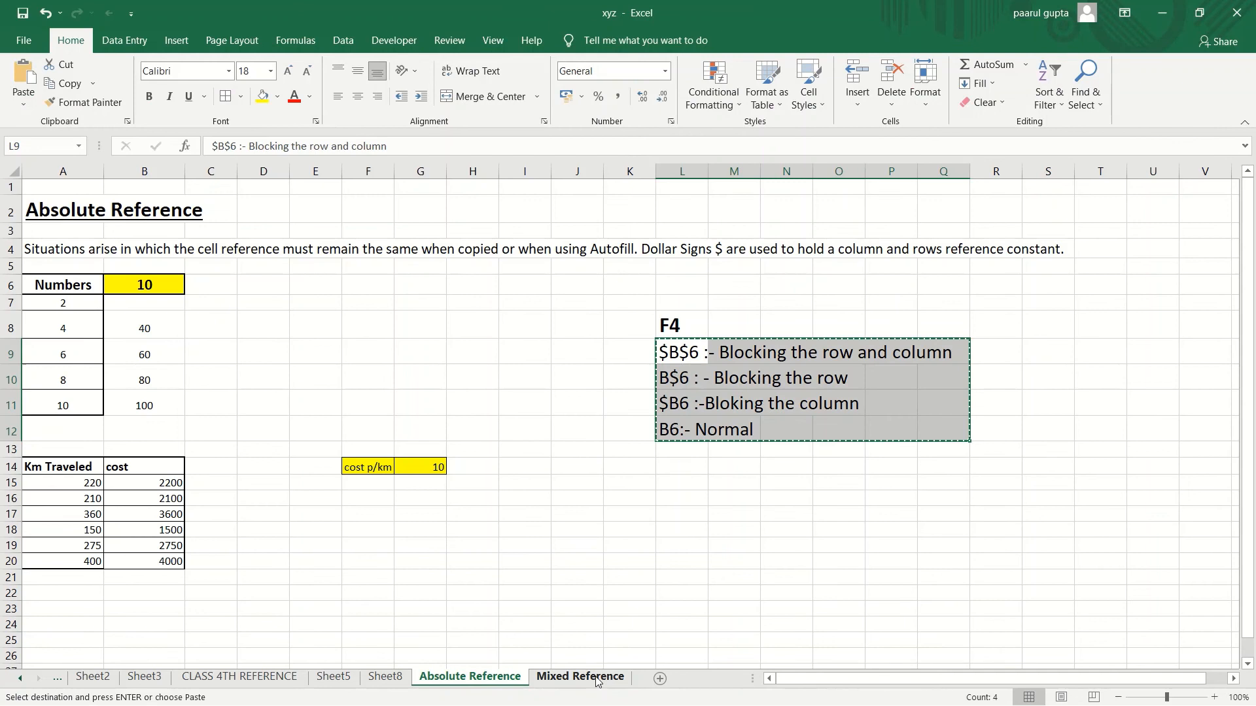
left_click(595, 679)
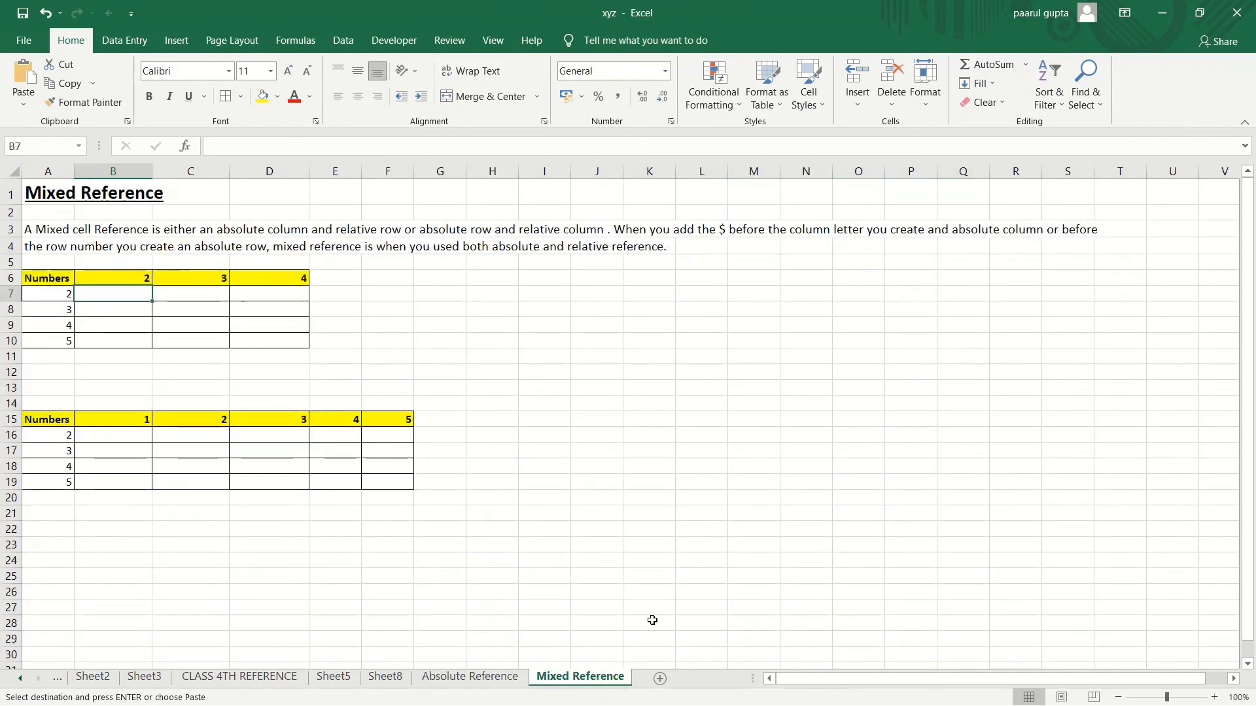
left_click(759, 305)
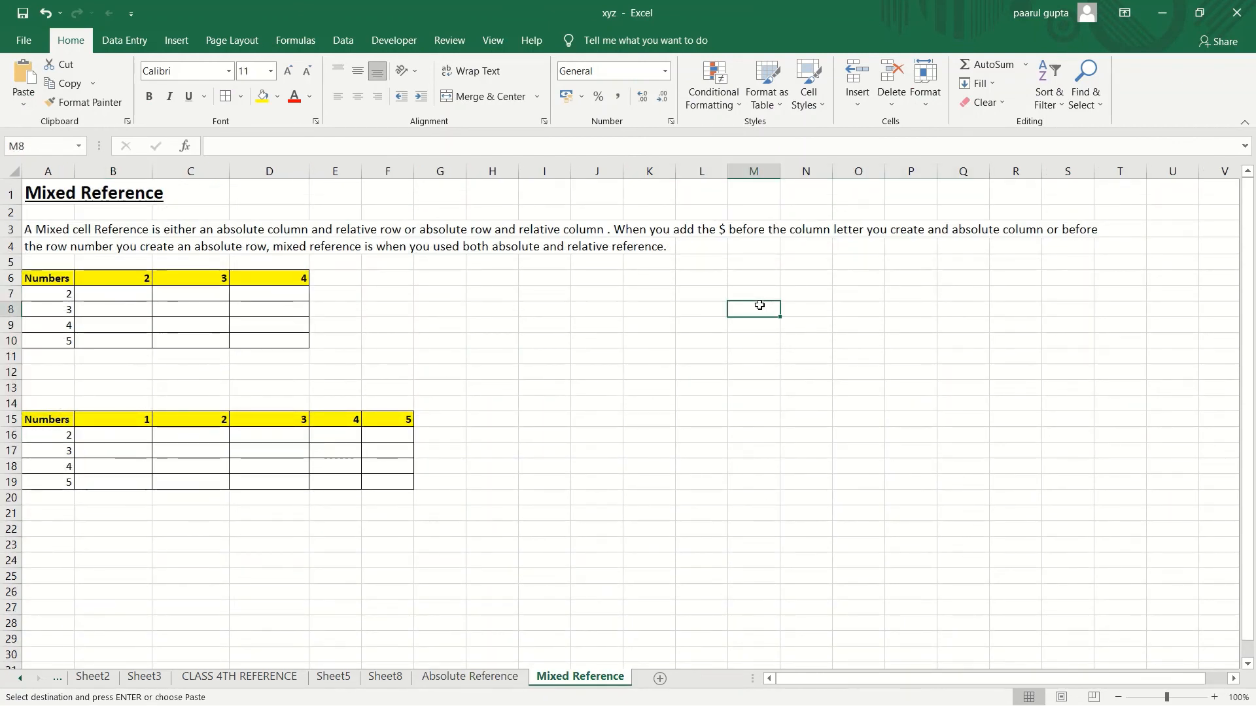
key("ctrl+v")
left_click(703, 458)
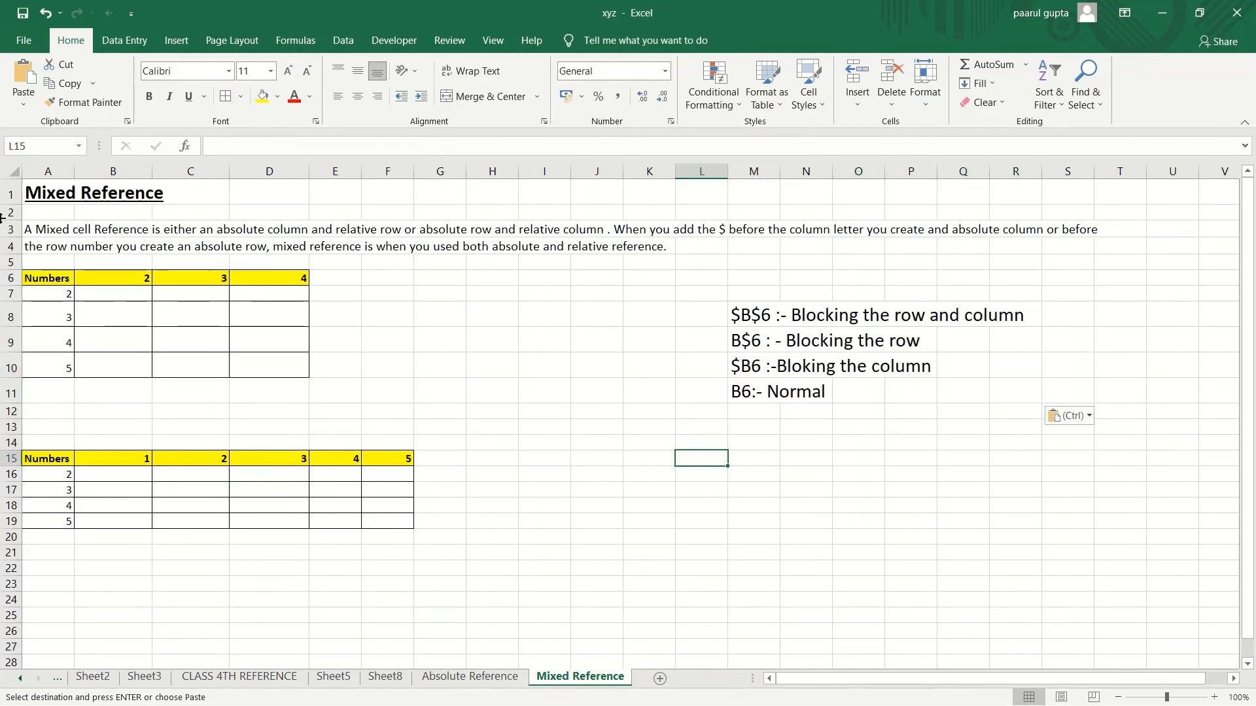
left_click(119, 292)
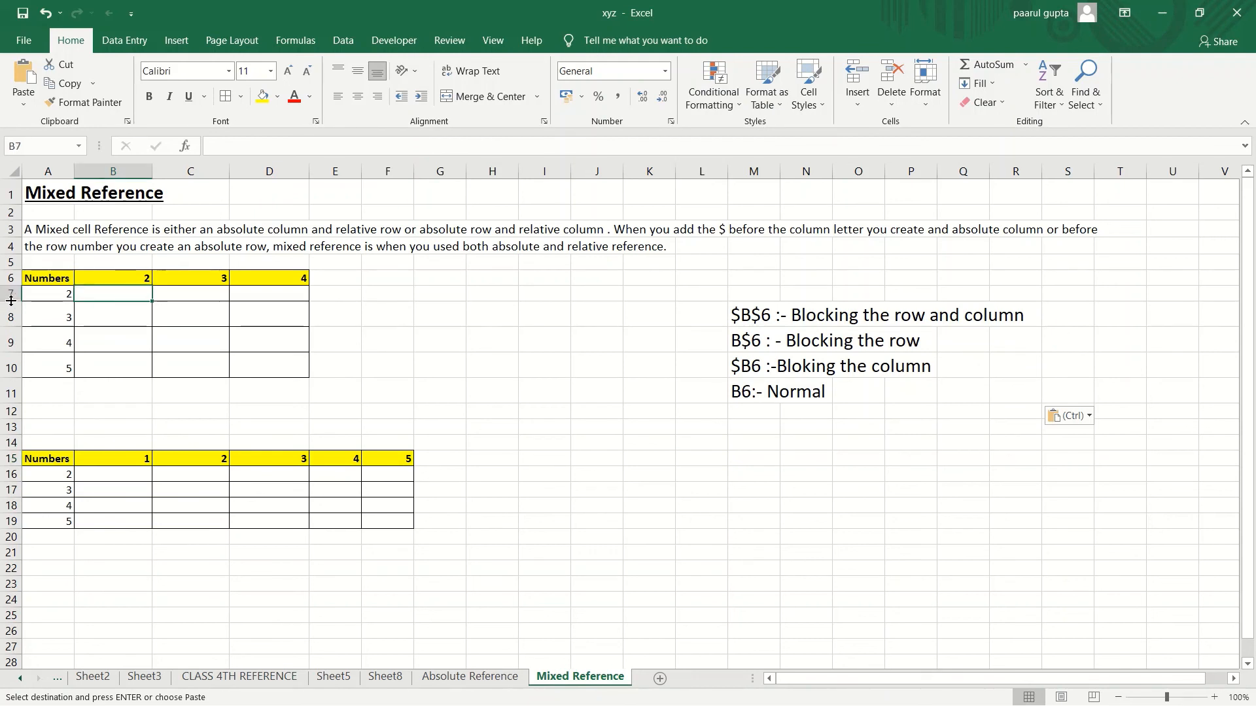
left_click_drag(17, 302, 17, 314)
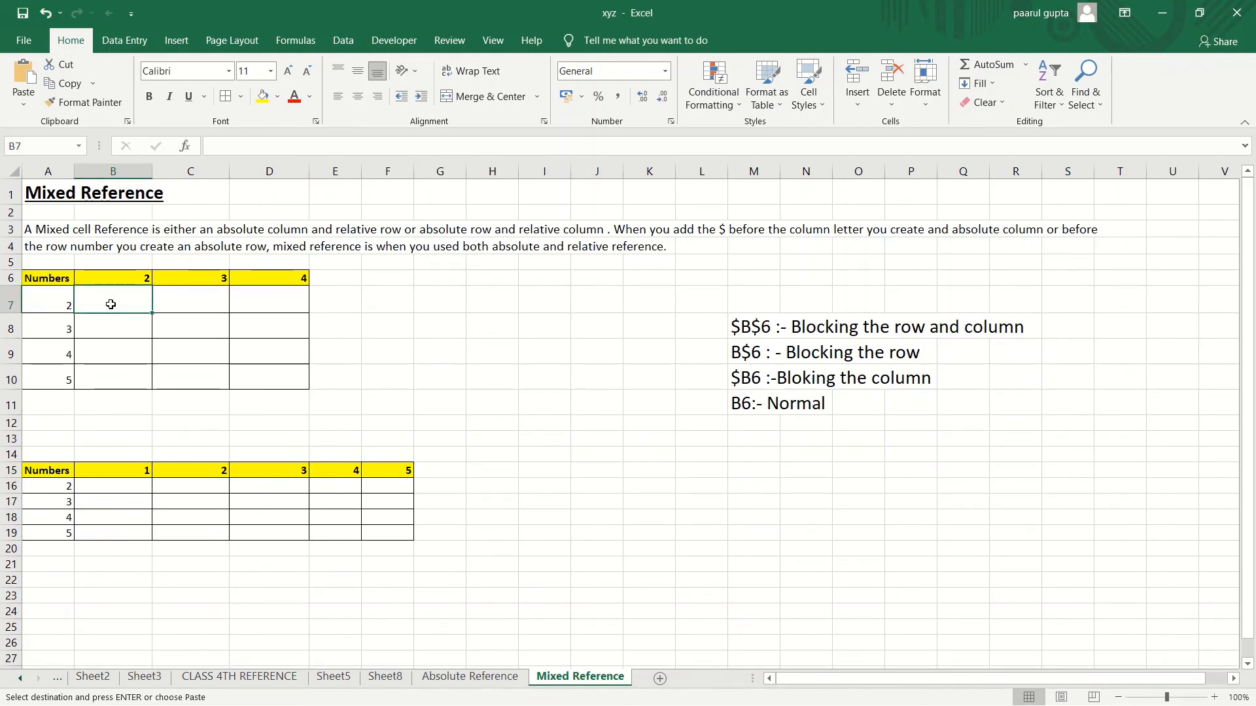
Step: Write the formula =A7*B$6 in B7, locking only the row of the column header reference
type("=")
left_click(45, 301)
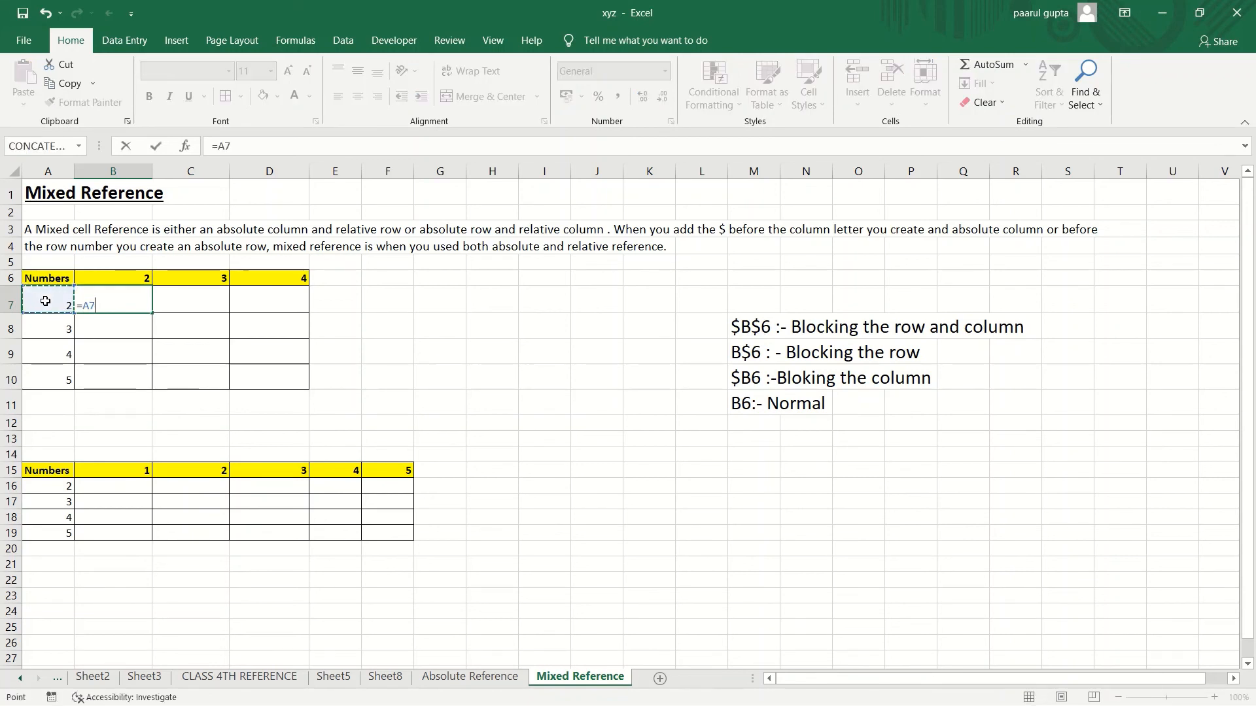
type("*")
left_click(143, 277)
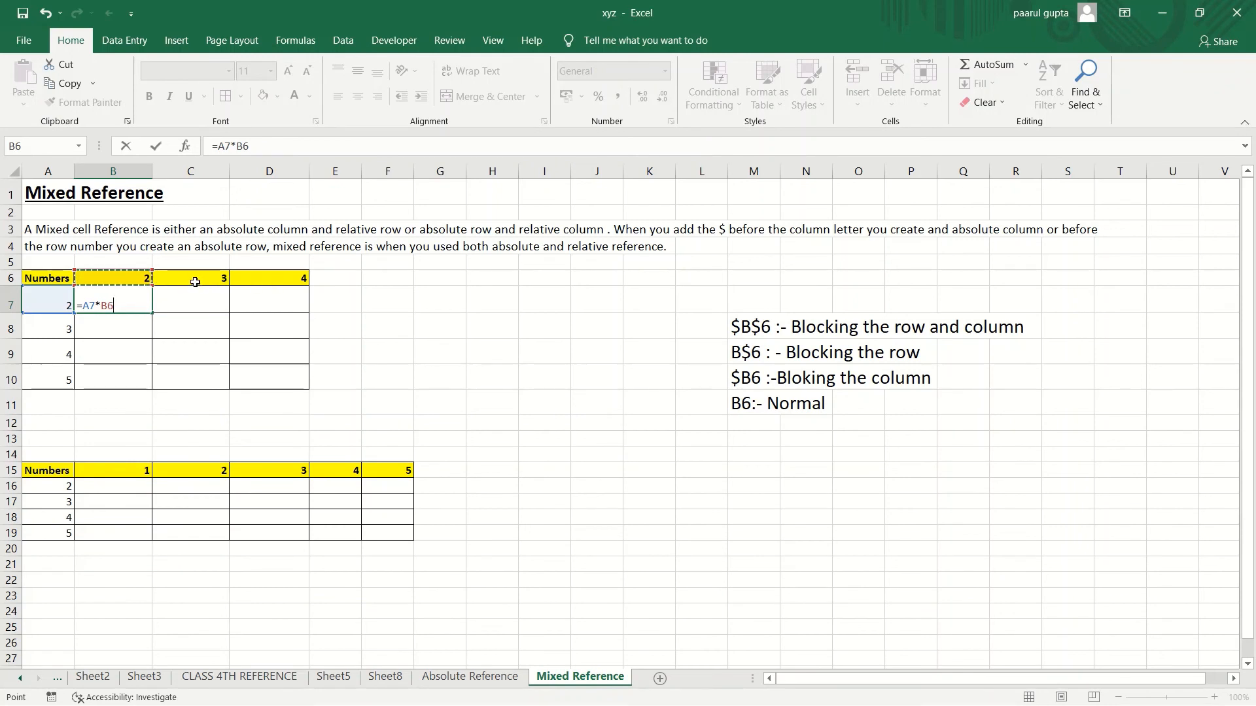
left_click(132, 284)
double_click(240, 146)
key("F4")
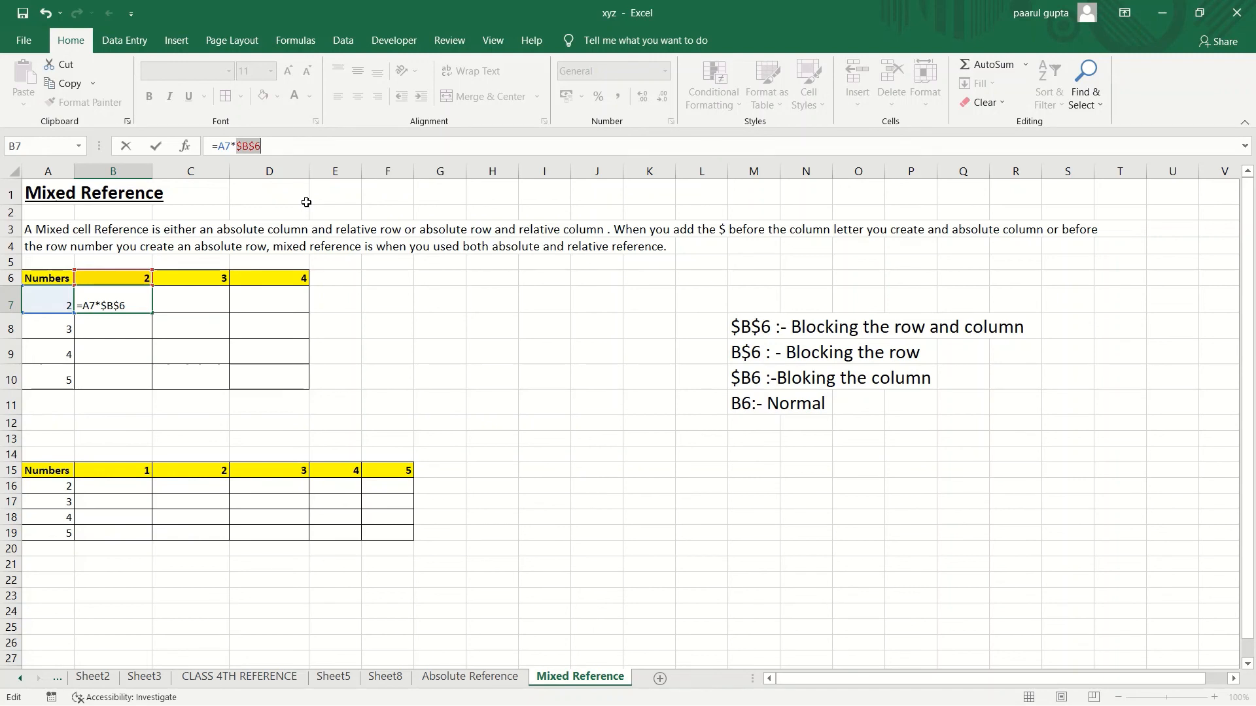
key("F4")
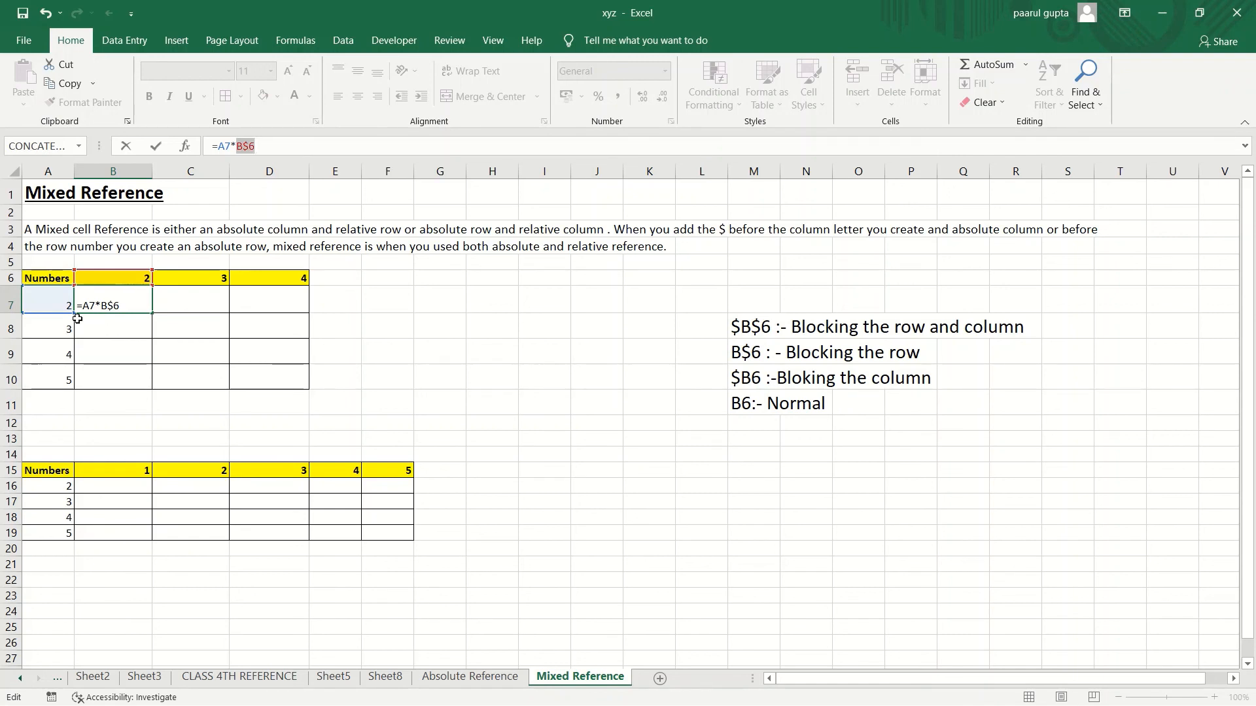
Step: Lock only the column of the A7 reference so the B7 formula is entered as =$A7*B$6
left_click(93, 305)
left_click_drag(230, 146, 221, 146)
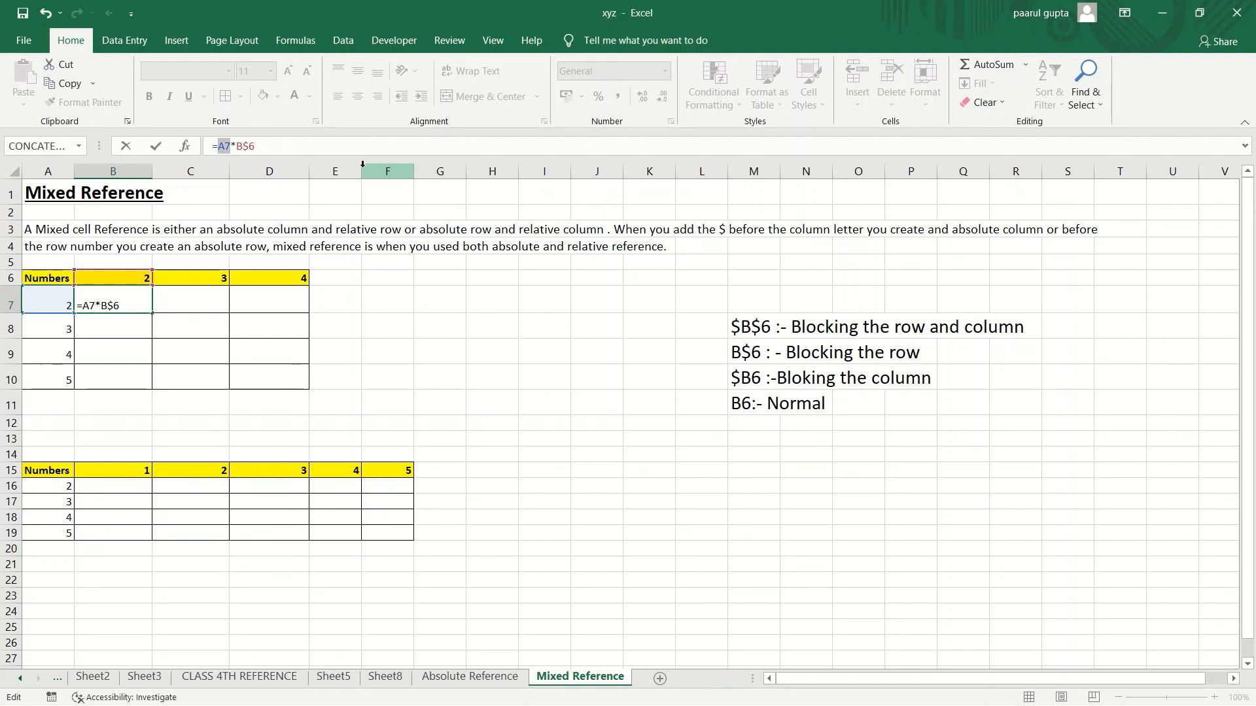
key("F4")
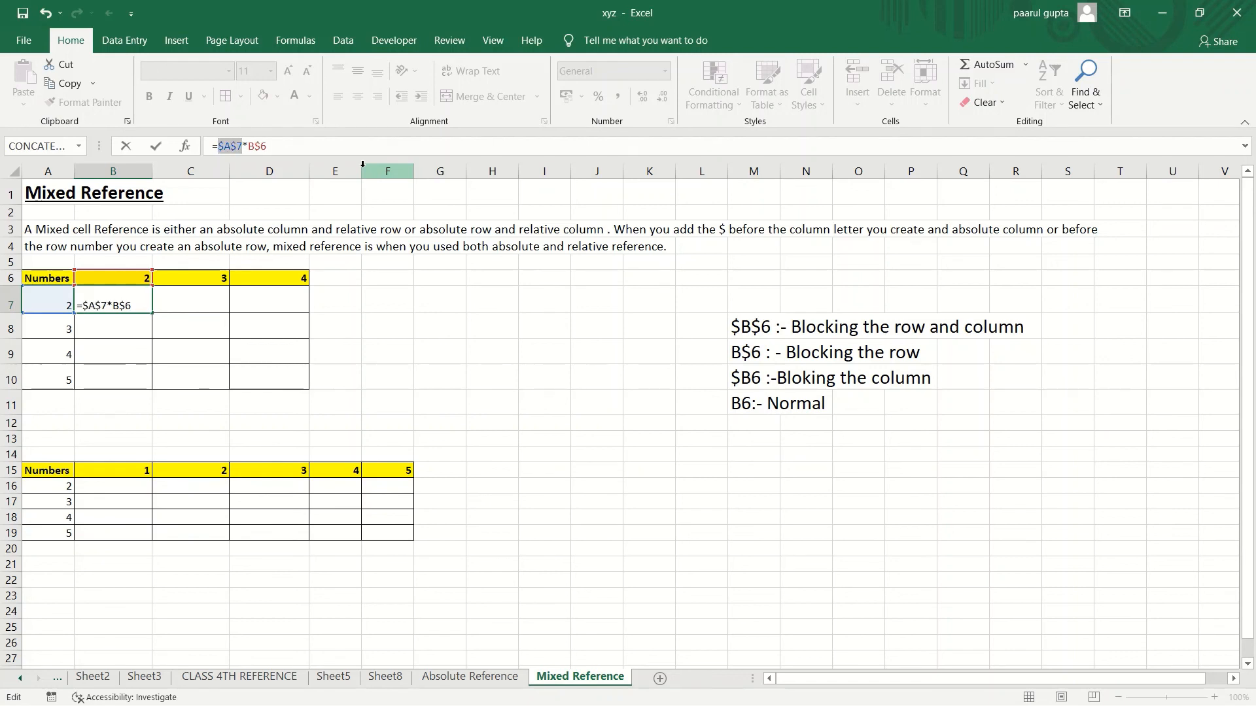
key("F4")
key("F4")
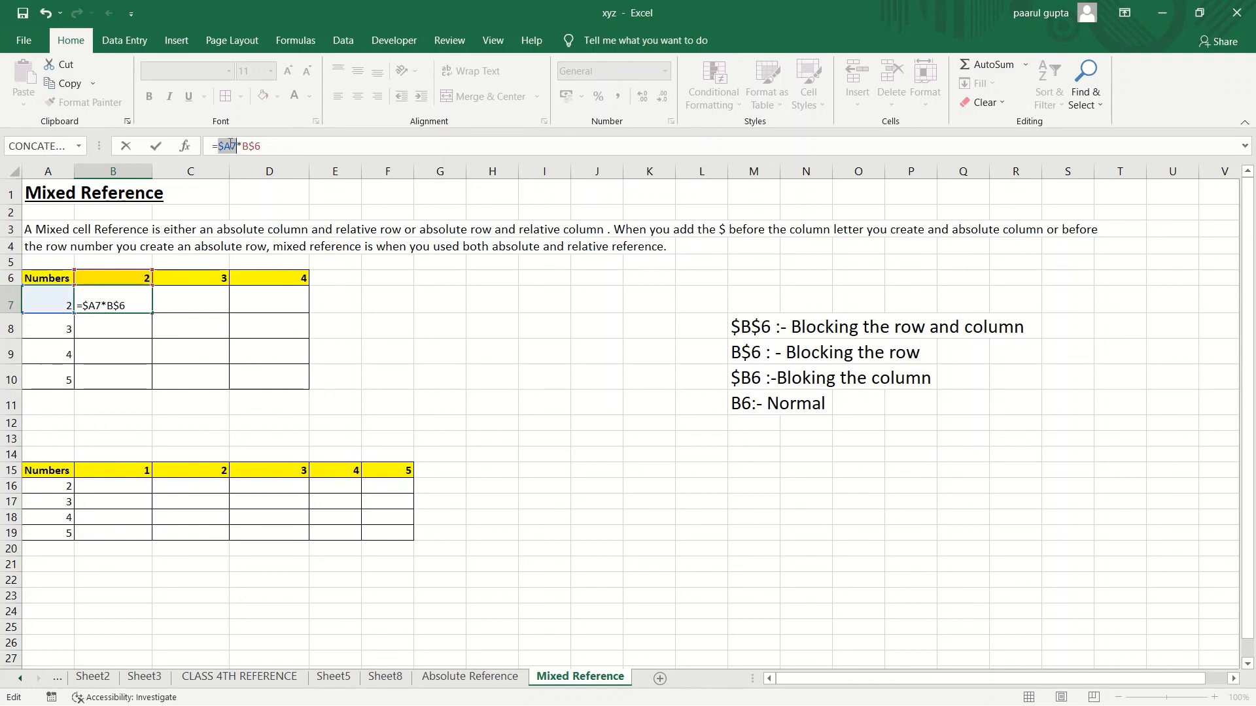
key("Return")
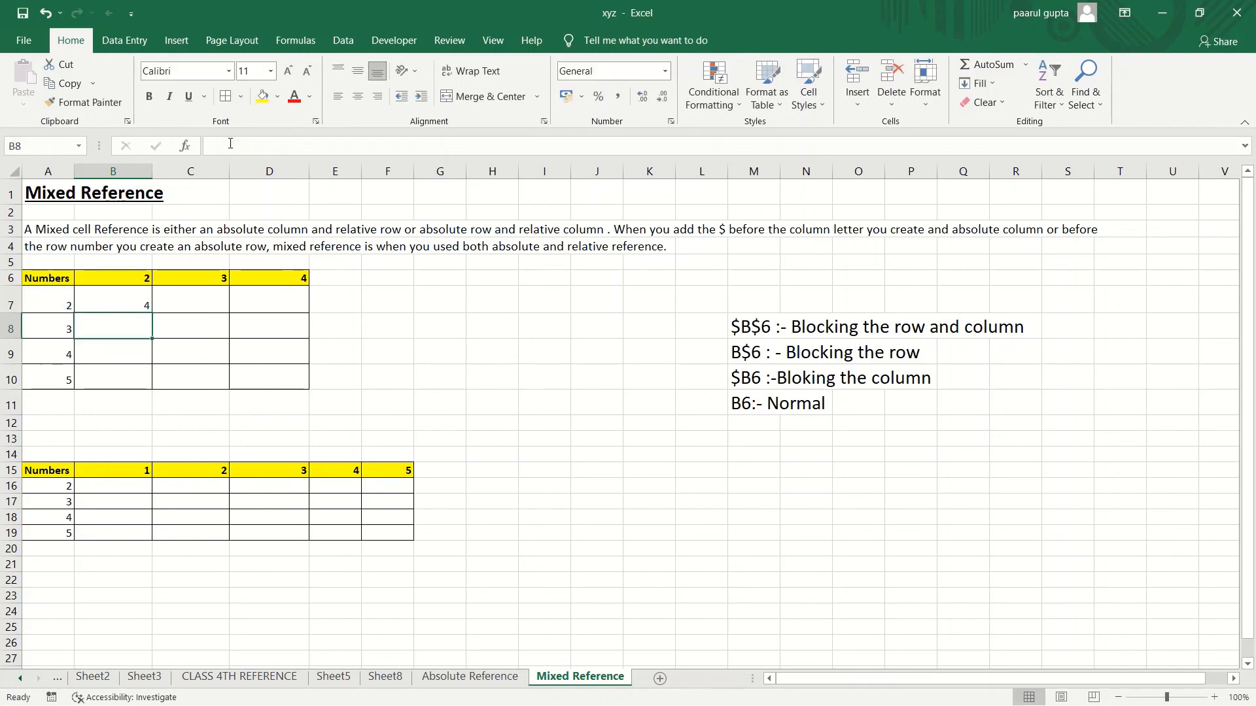
Step: Fill the B7 formula across to column D and down through row 10 of the first table
left_click(133, 302)
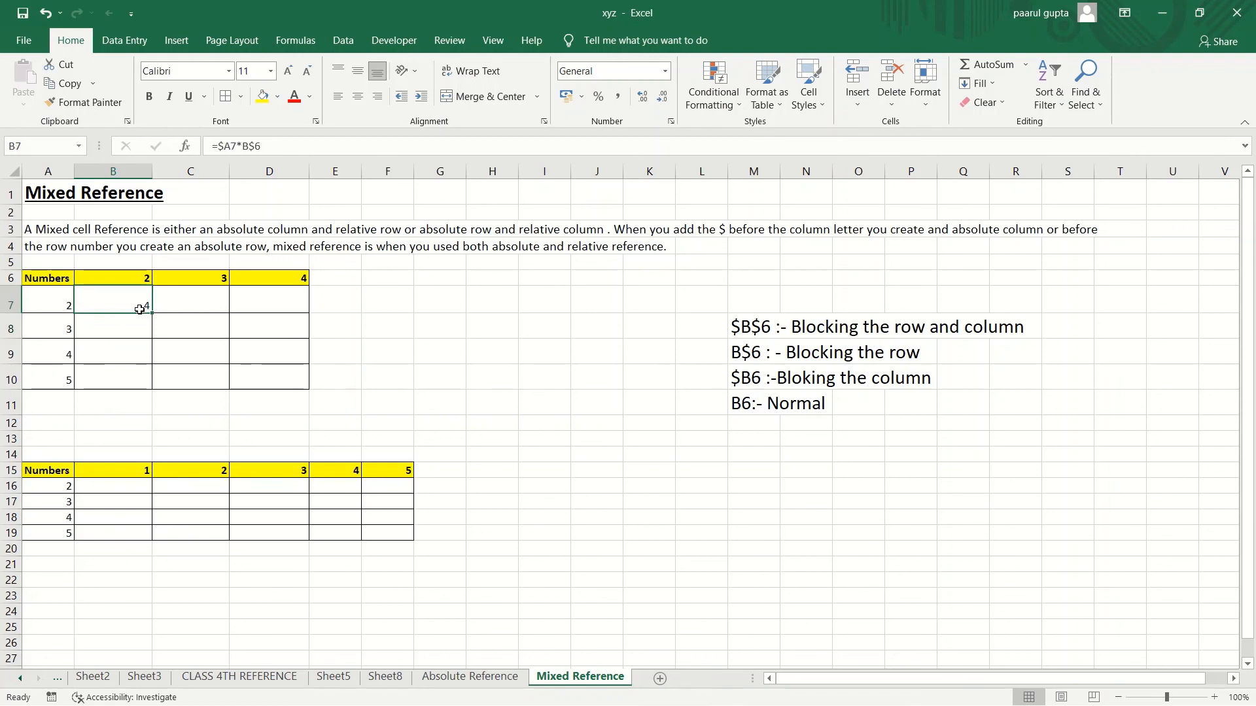
left_click_drag(153, 314, 305, 379)
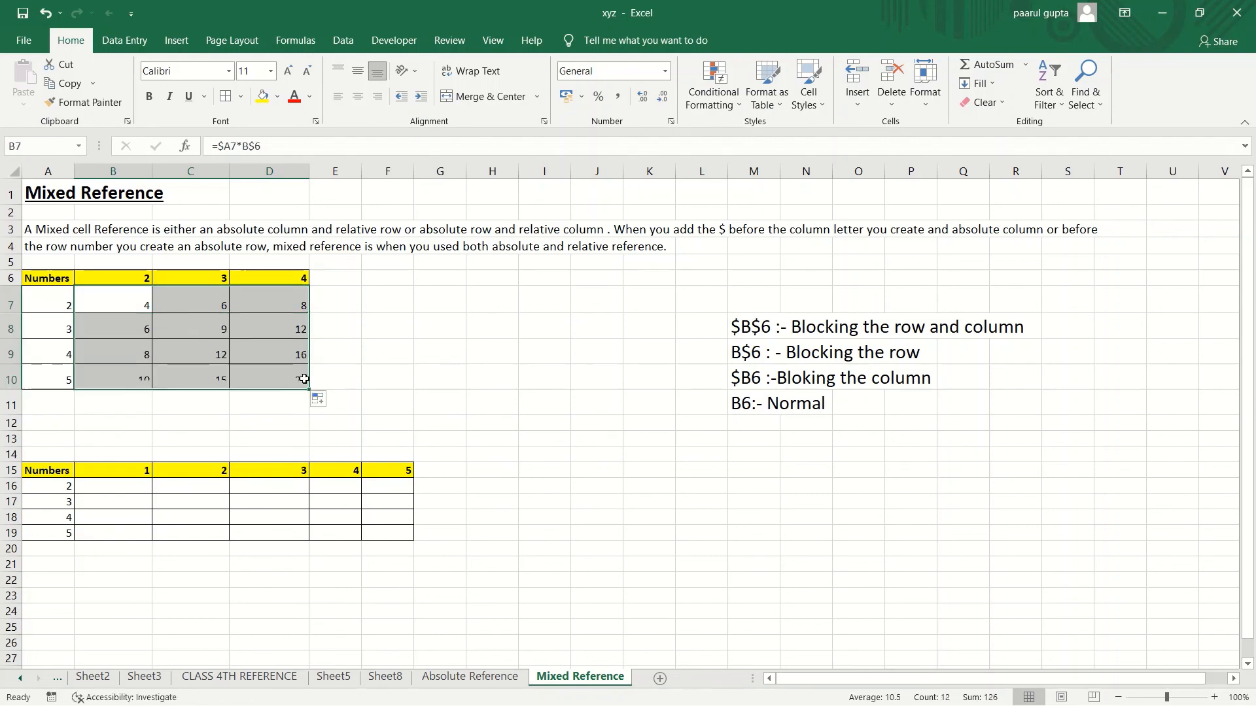
left_click(426, 377)
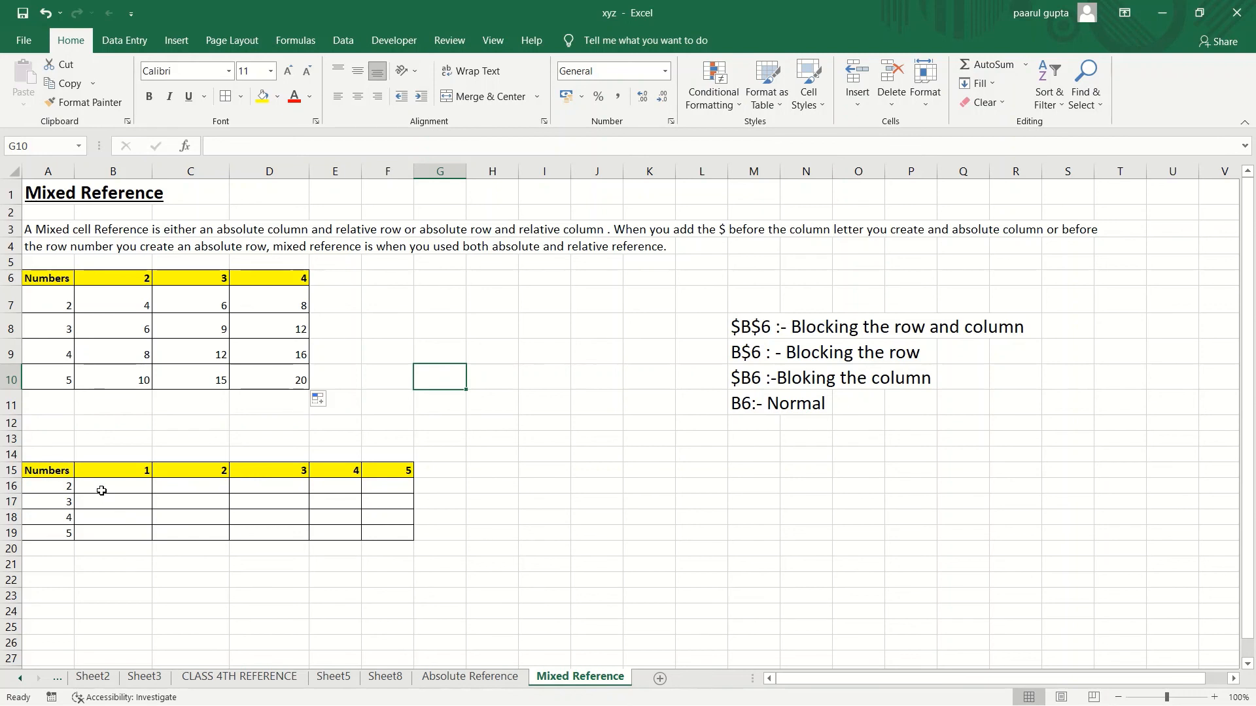
Step: Enter the formula =A16^B15 in B16, raising the first row number to the power of the first column header
left_click(101, 491)
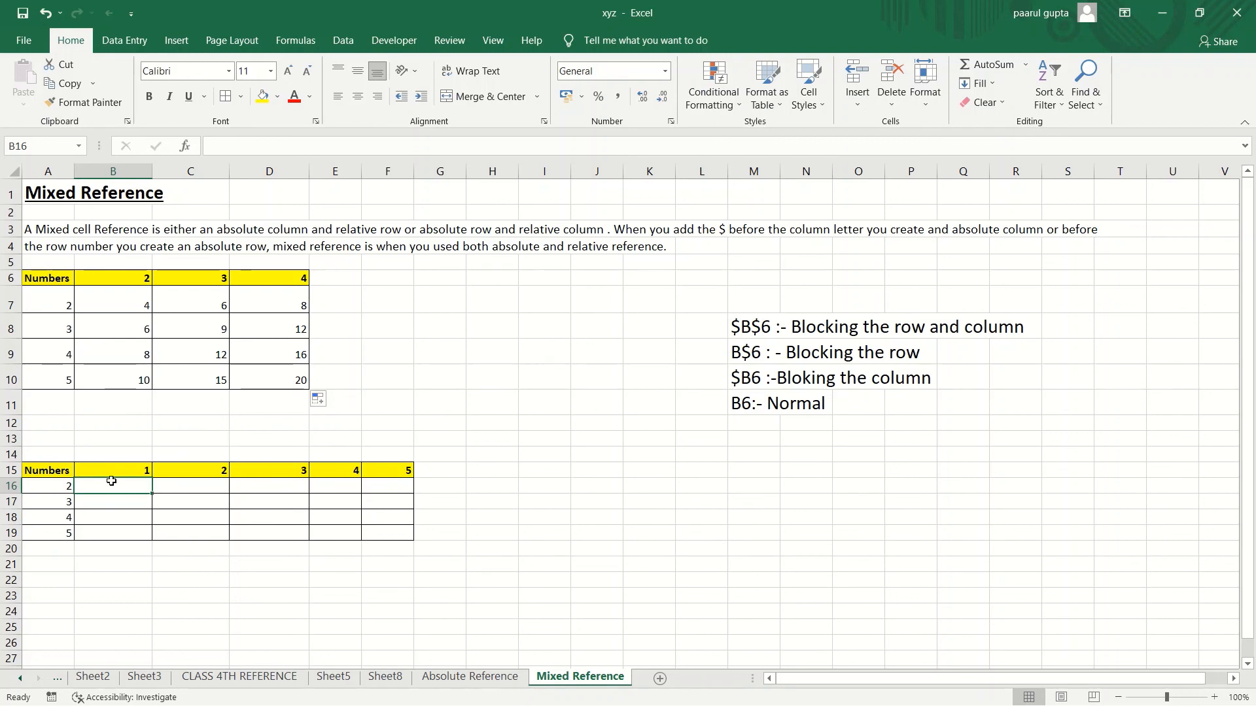
type("=")
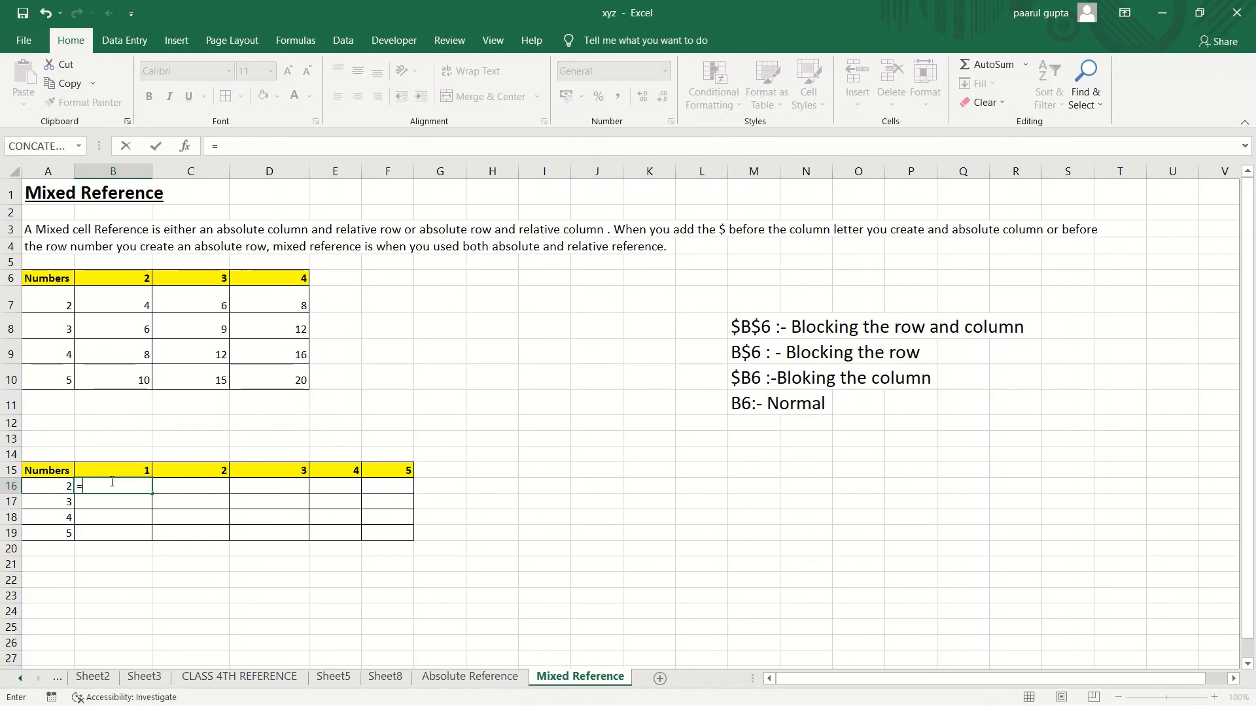
left_click(58, 488)
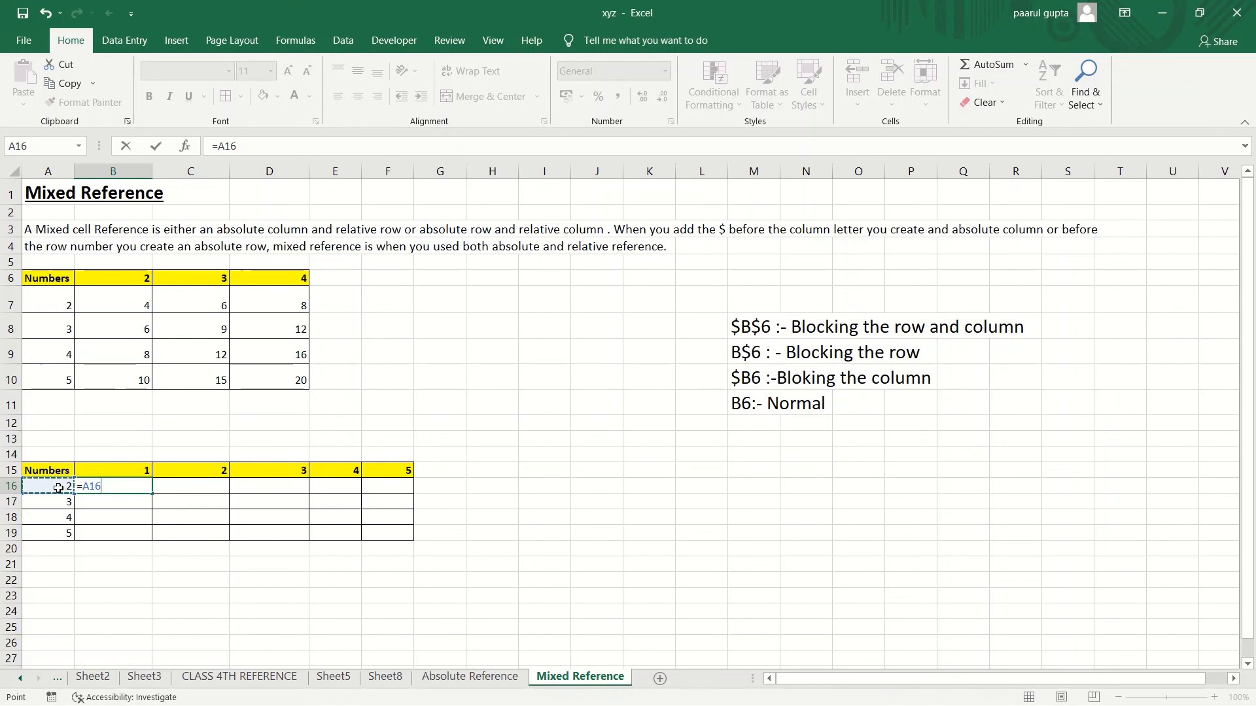
type("^")
left_click(131, 470)
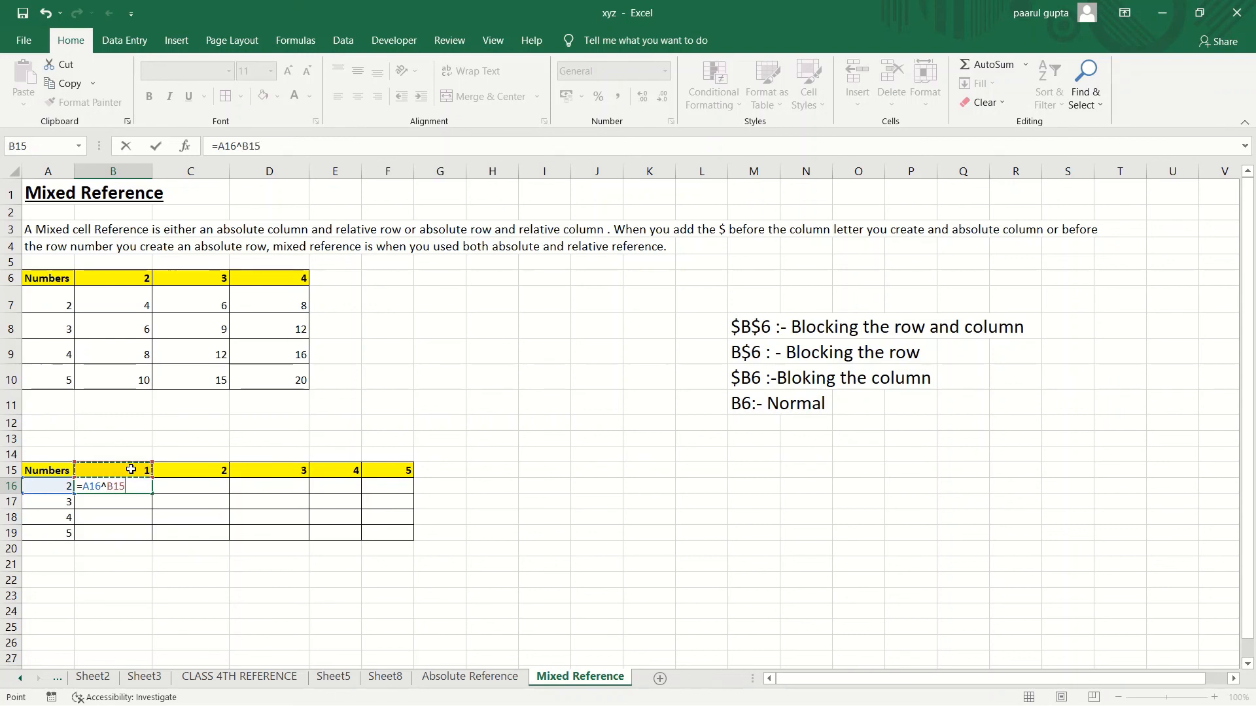
key("Return")
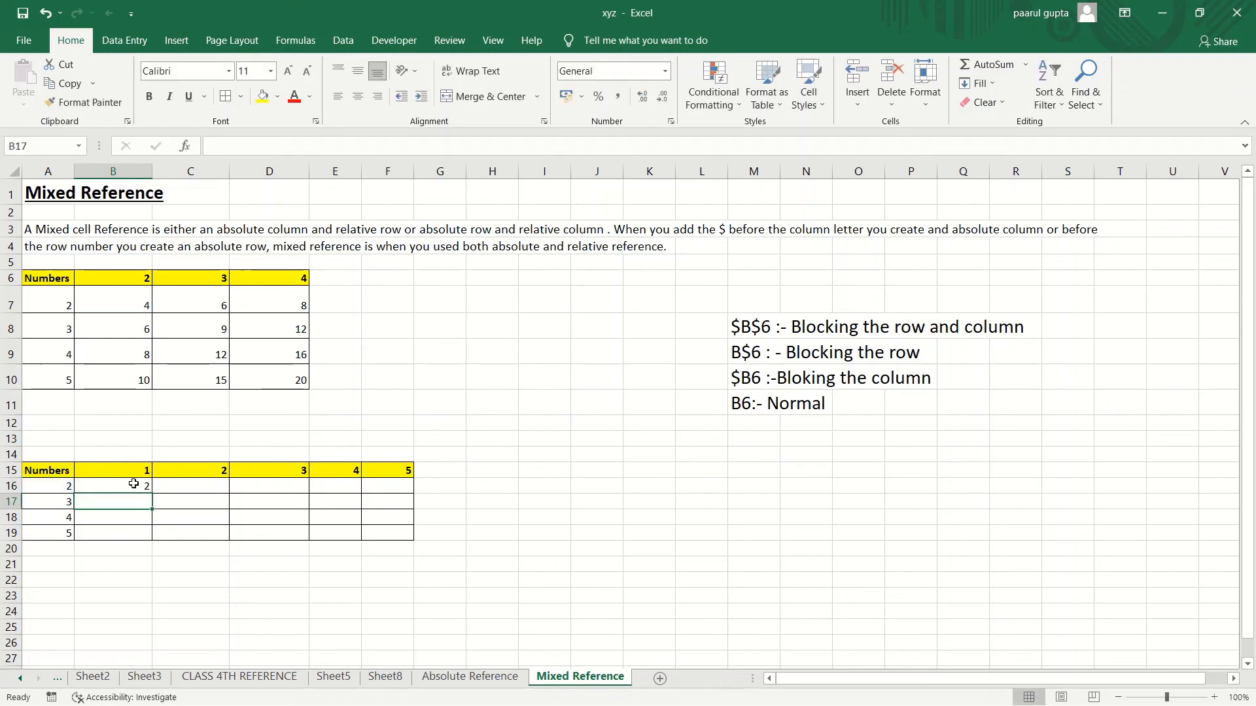
Step: Try filling the unlocked B16 formula across to F16 and down through row 19, and clear B16:F19
left_click(133, 483)
left_click_drag(151, 493, 410, 554)
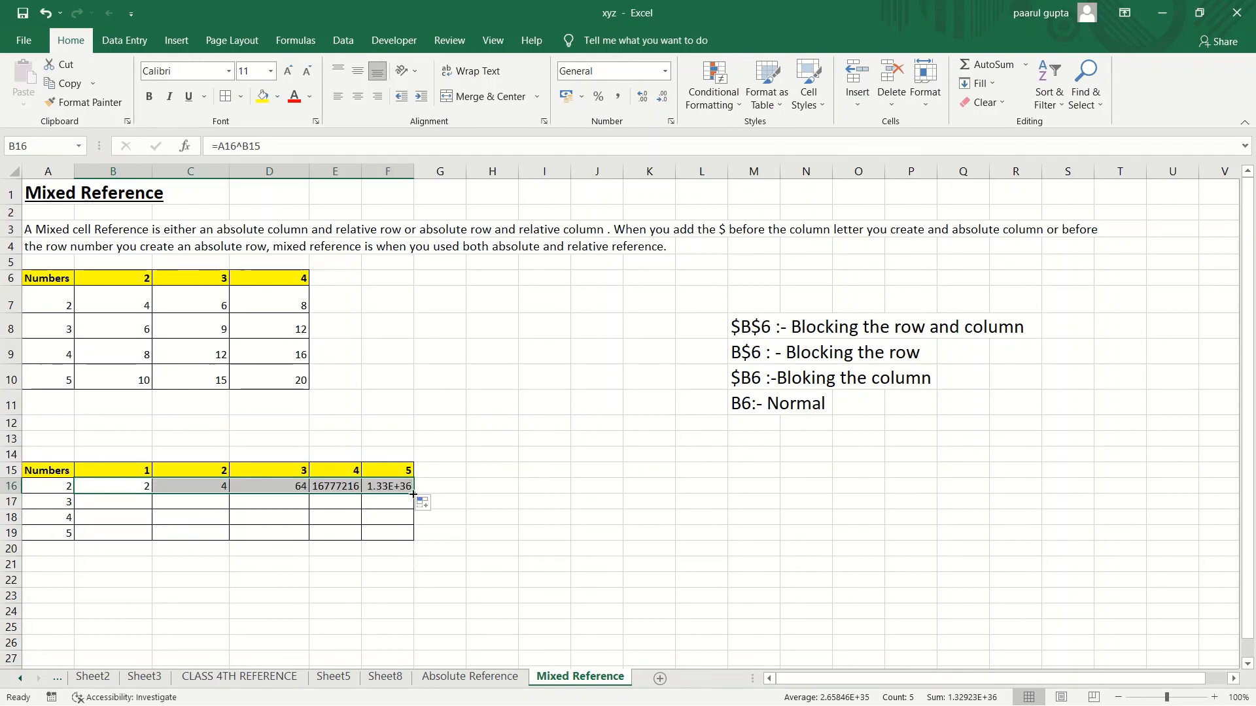
left_click_drag(413, 494, 416, 540)
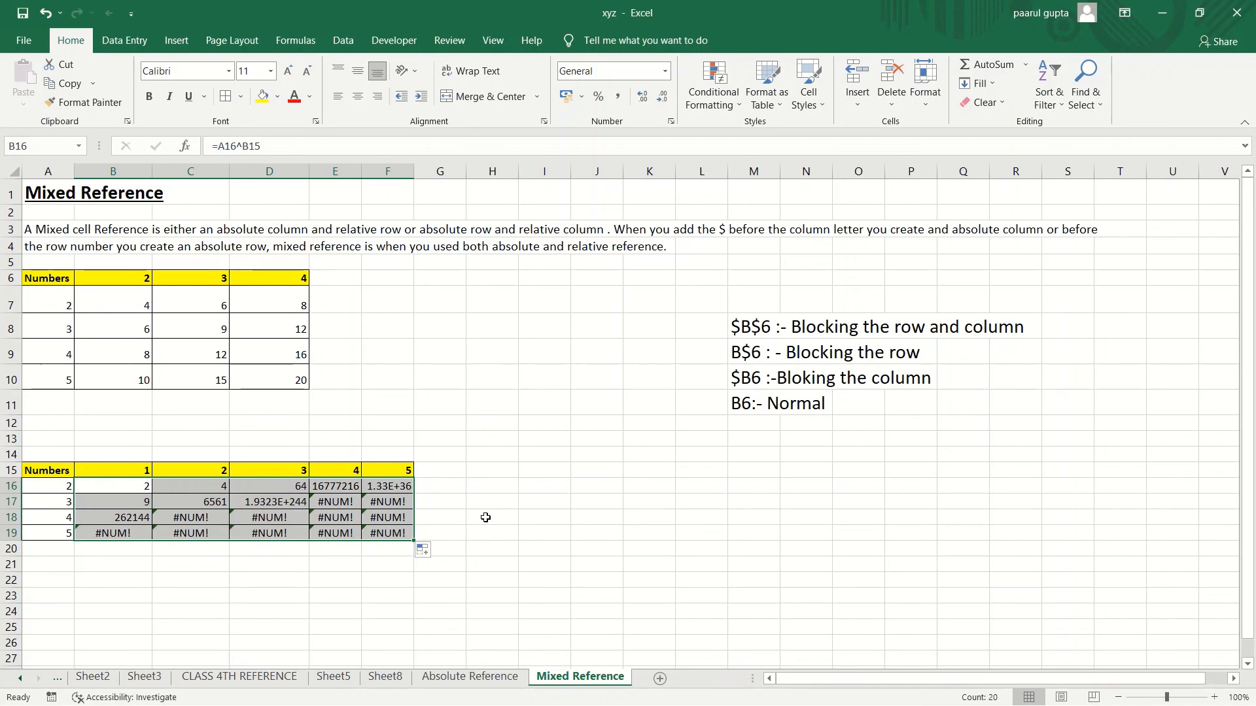
key("Delete")
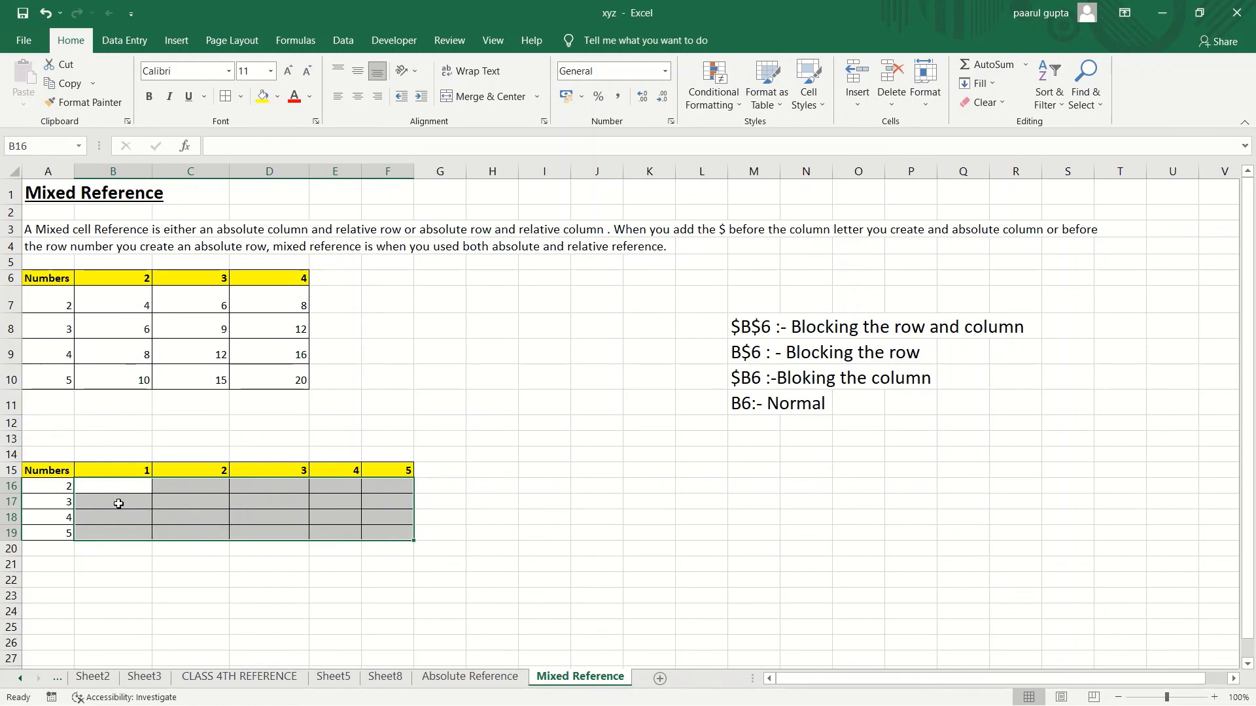
Step: Write the formula =A16^B15 again in the emptied cell B16 of the second table
left_click(129, 492)
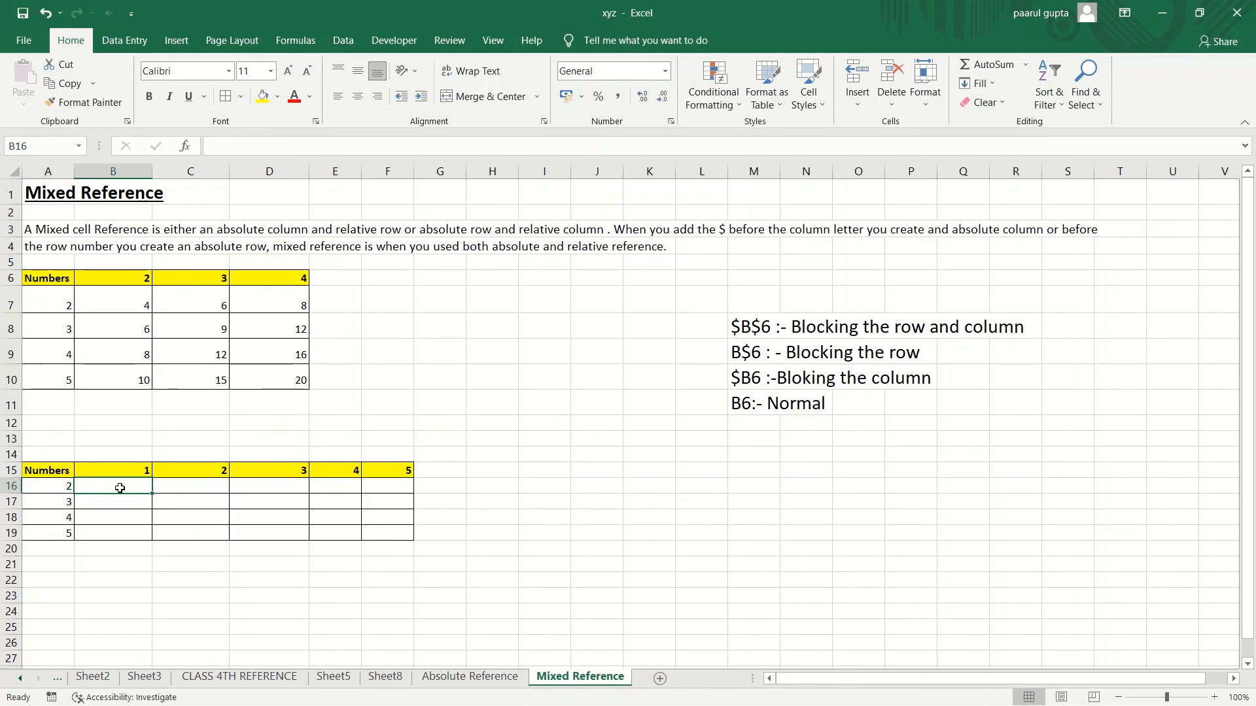
type("=")
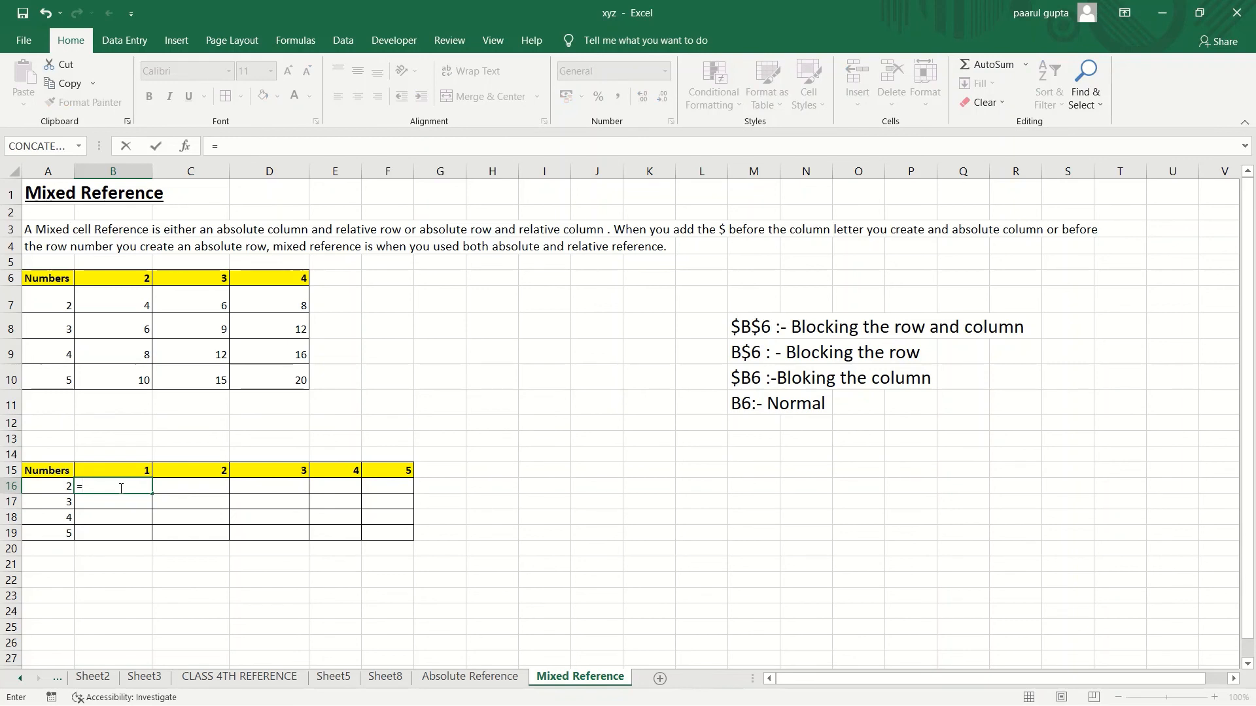
left_click(55, 489)
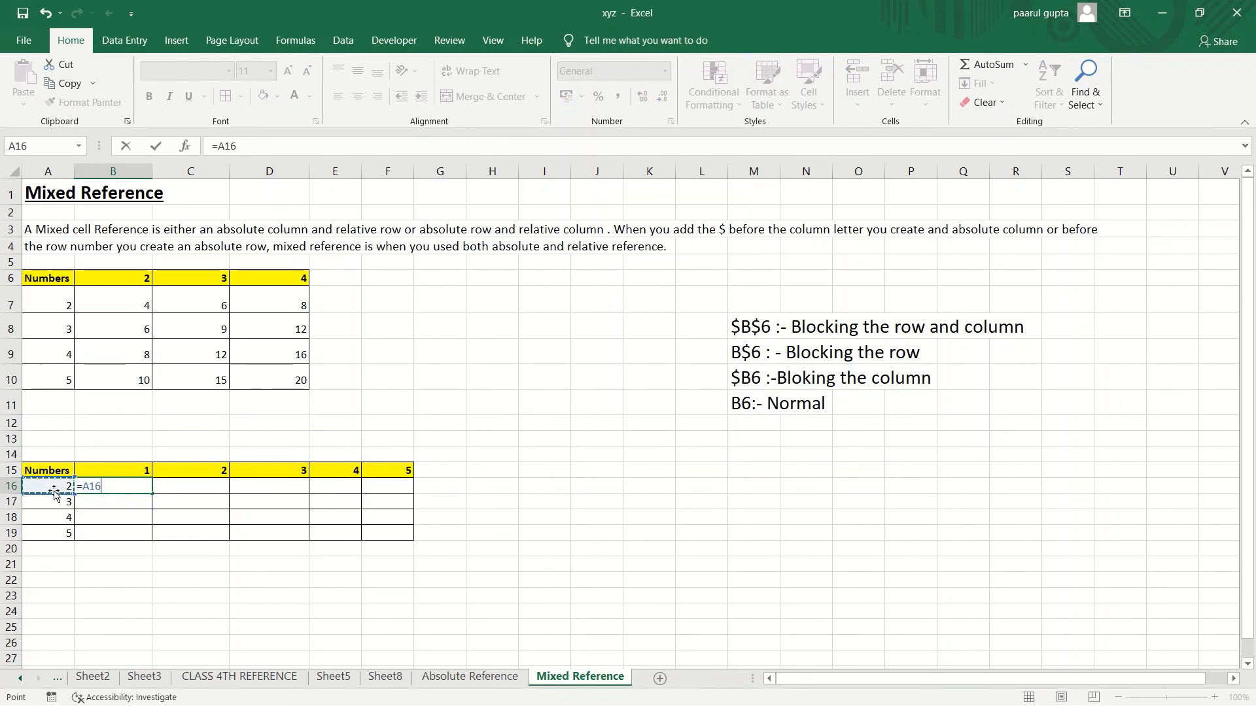
type("^")
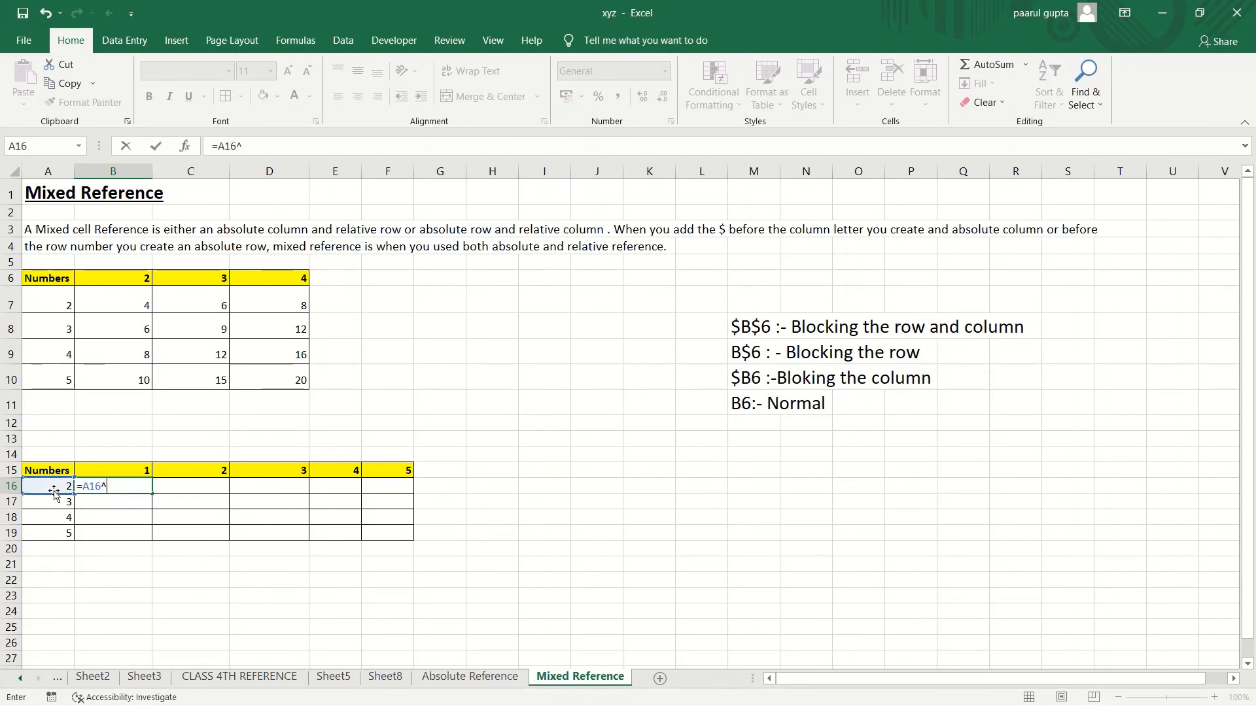
left_click(135, 471)
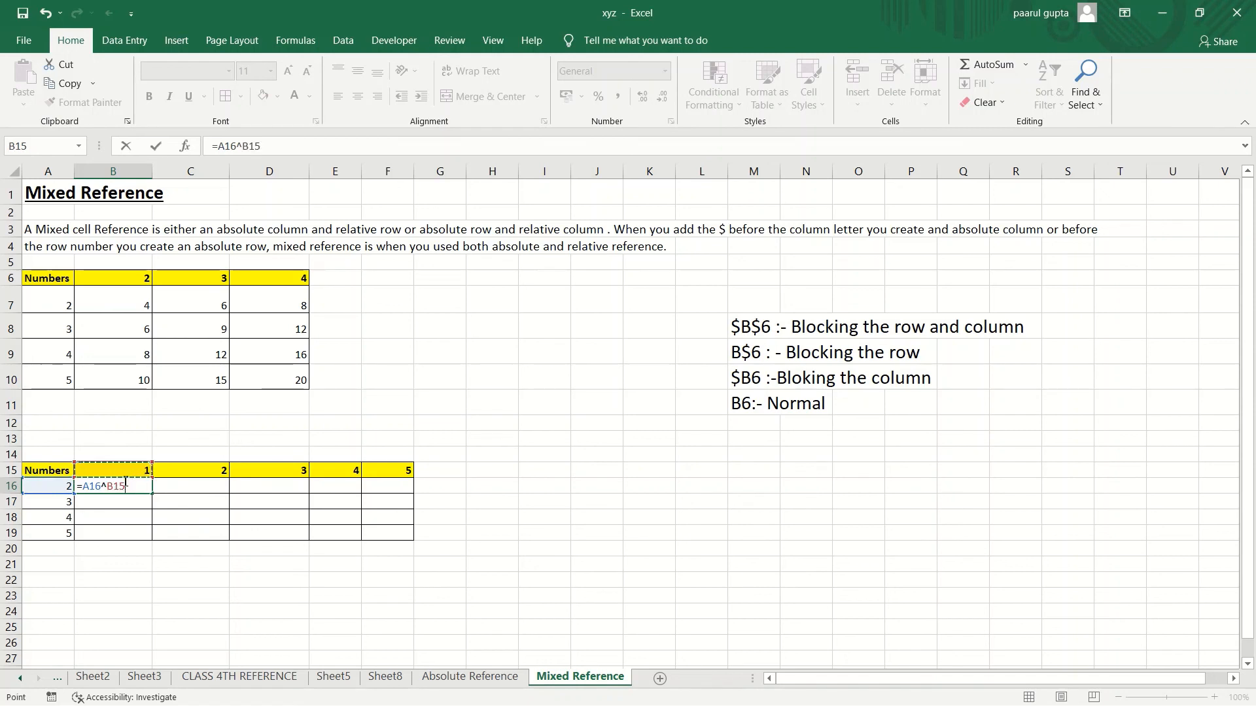
Step: Lock only the row of the B15 reference and only the column of the A16 reference, entering B16 as =$A16^B$15
left_click_drag(264, 146, 244, 147)
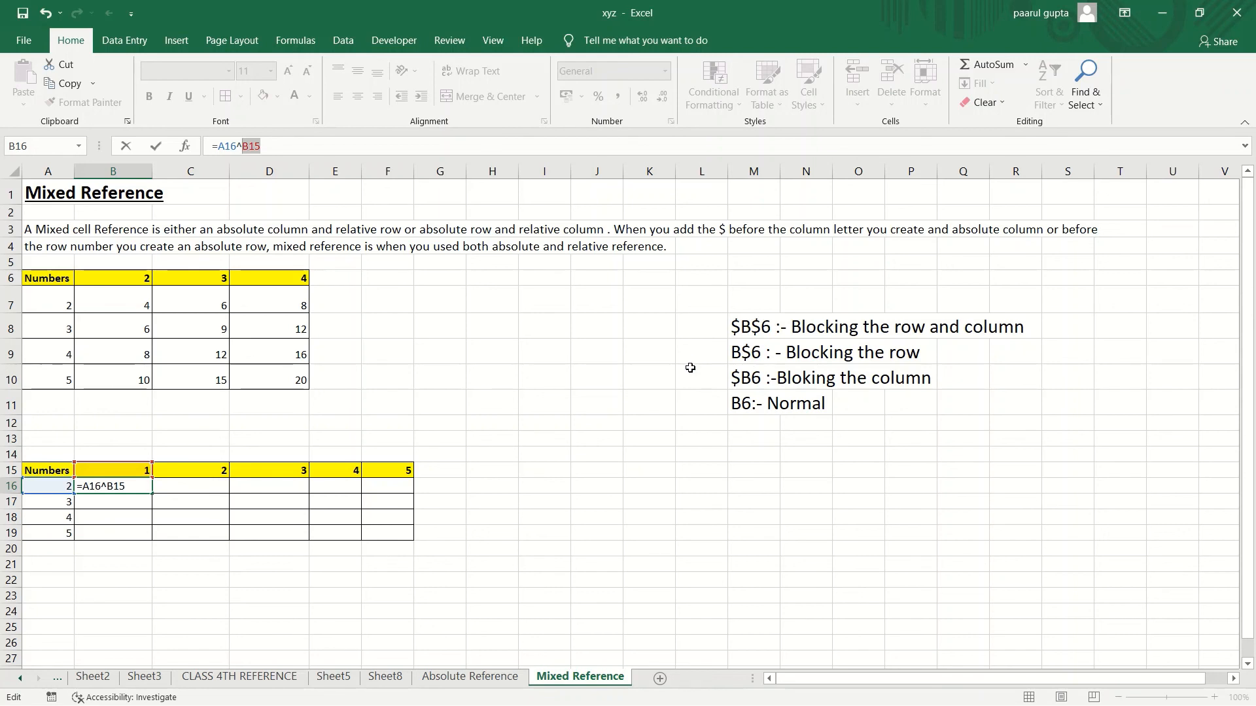
key("F4")
key("F4")
left_click_drag(237, 145, 222, 146)
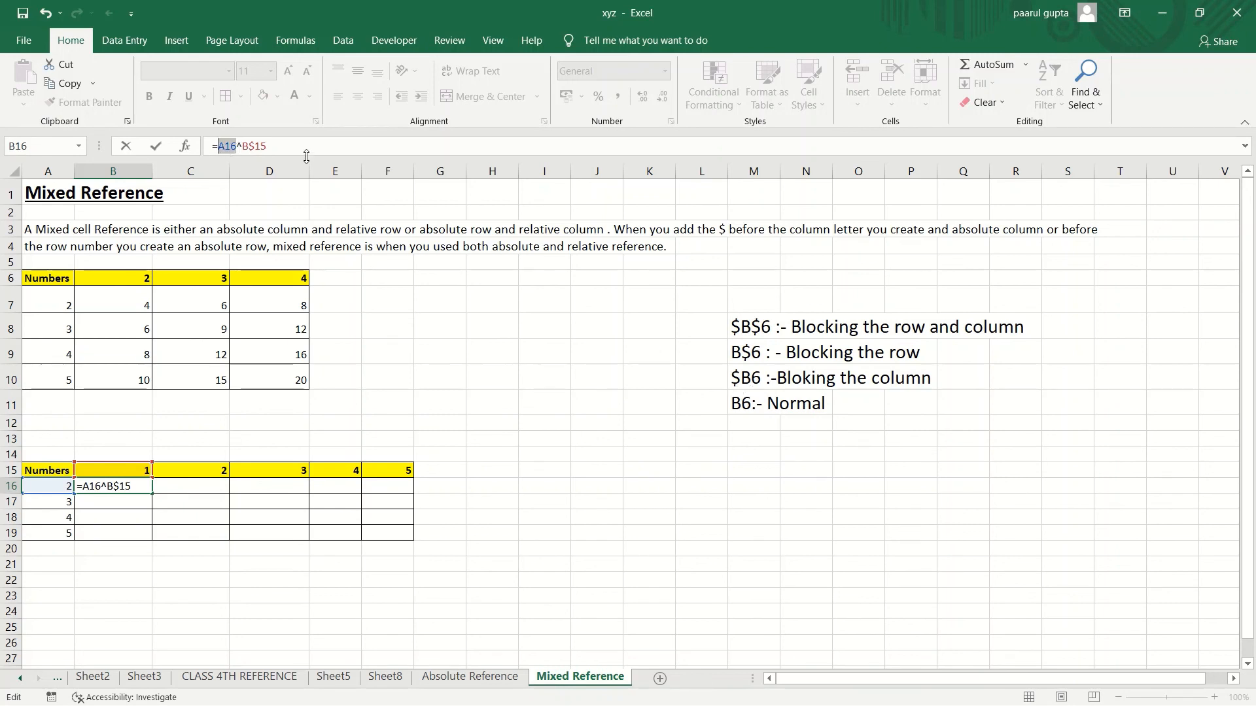
key("F4")
key("F4")
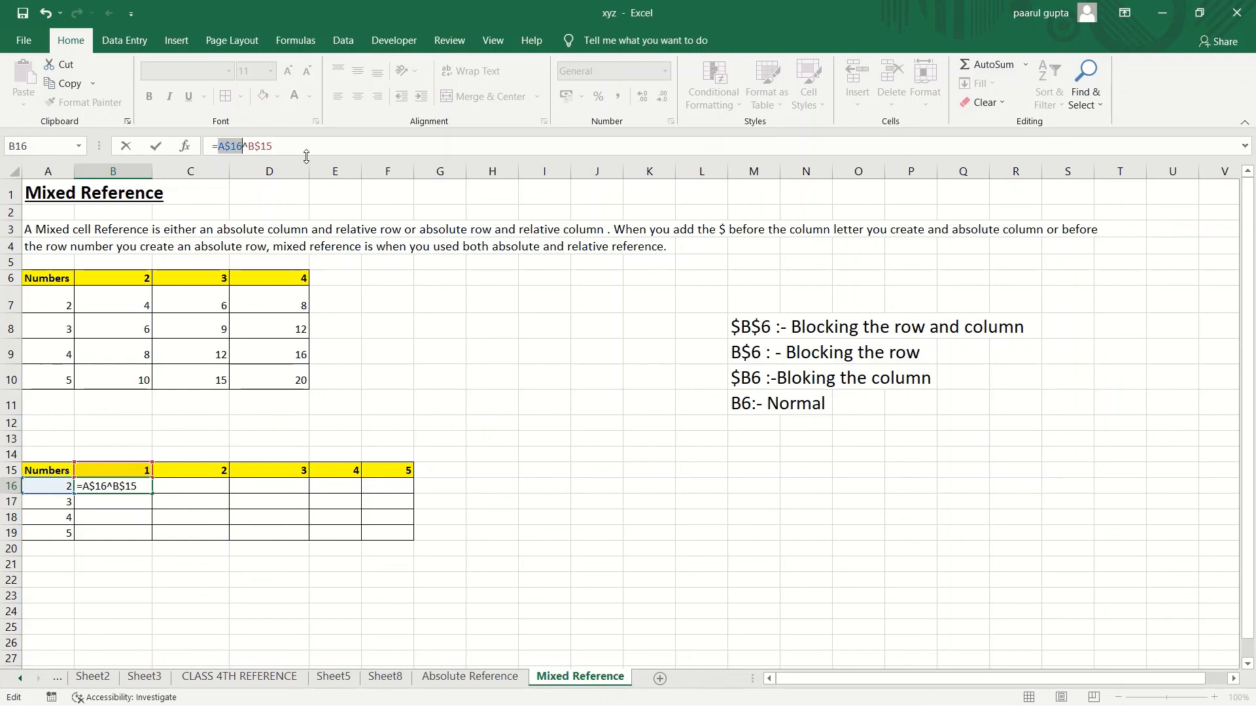
key("F4")
key("Return")
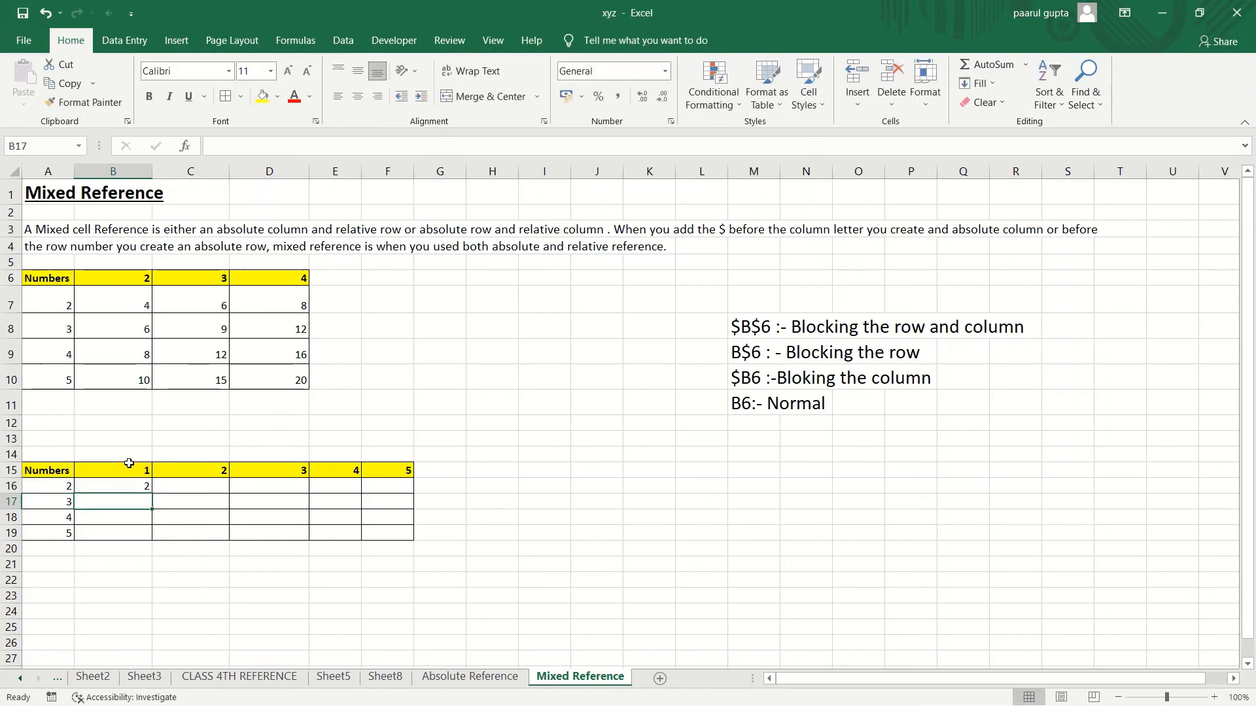
Step: Fill the B16 formula across to column F and down through row 19, and switch to the CLASS 4TH REFERENCE sheet
left_click(134, 486)
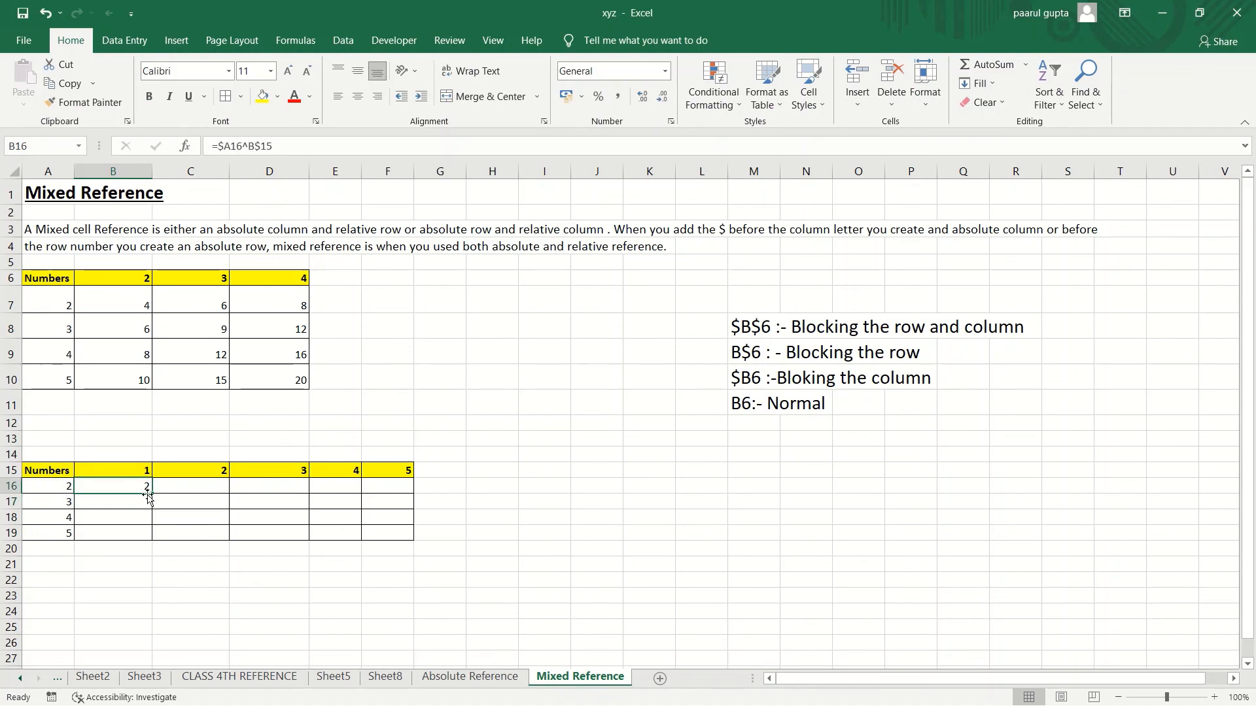
left_click_drag(150, 495, 397, 547)
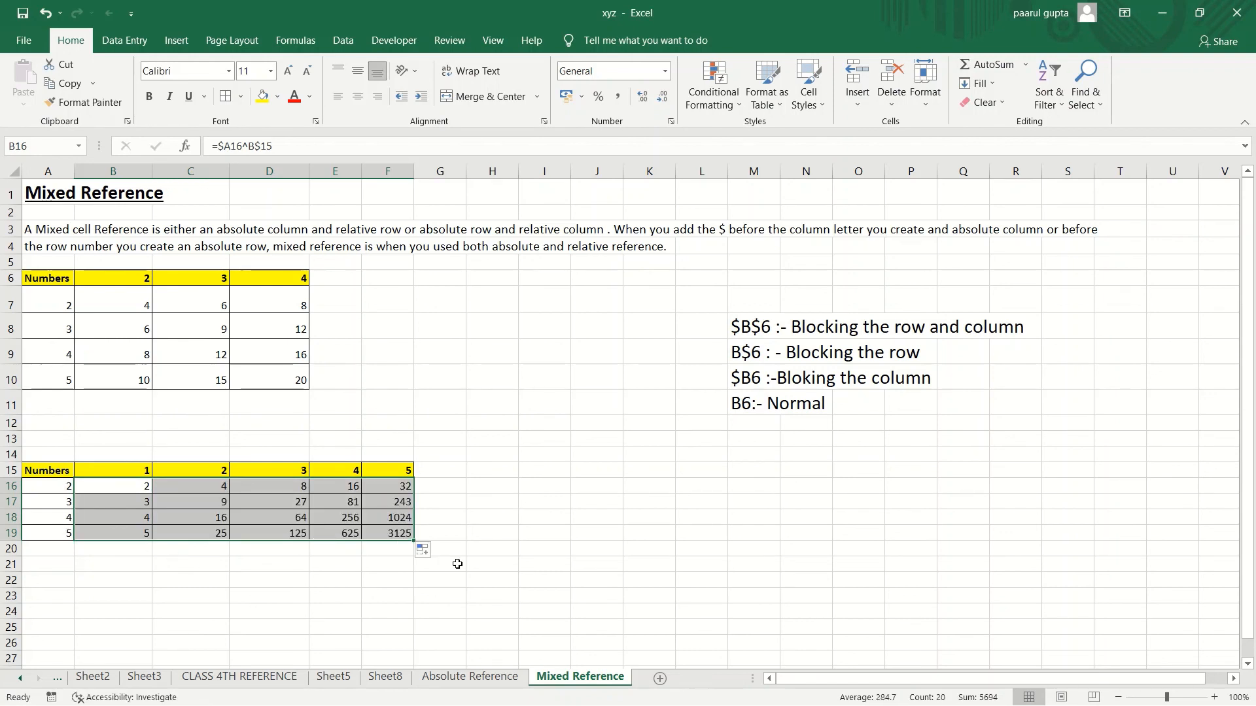
left_click(604, 473)
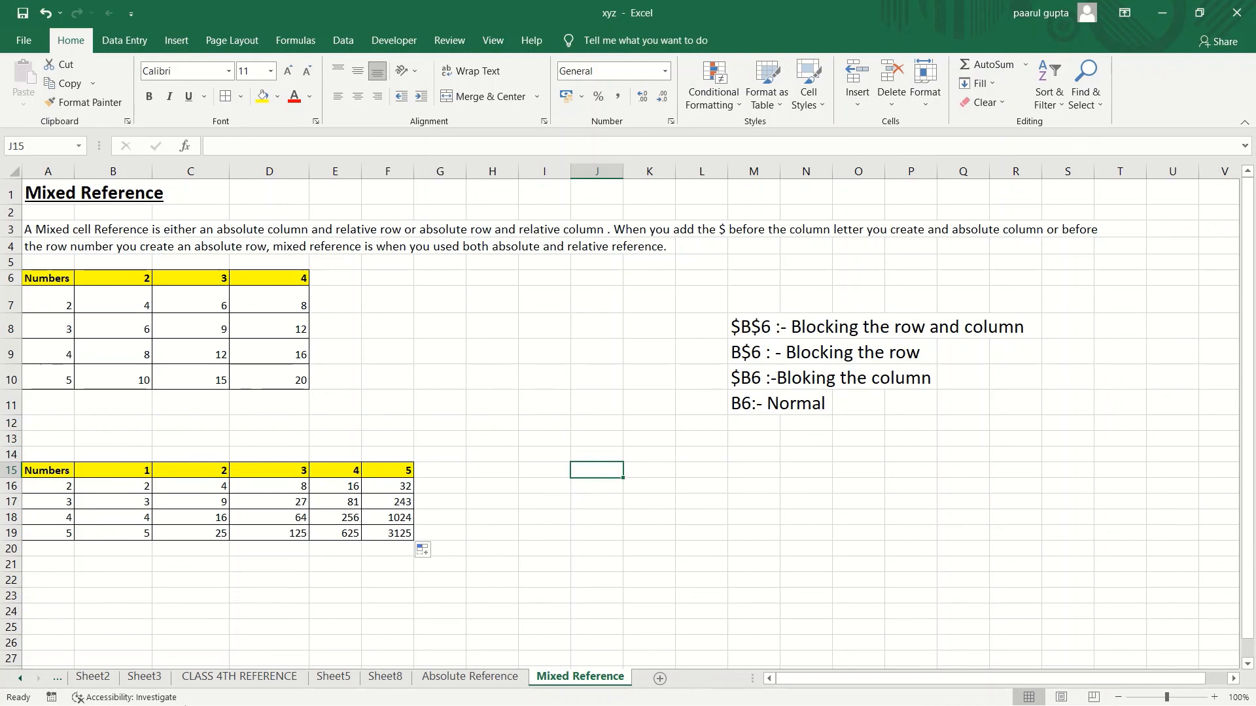
left_click(203, 677)
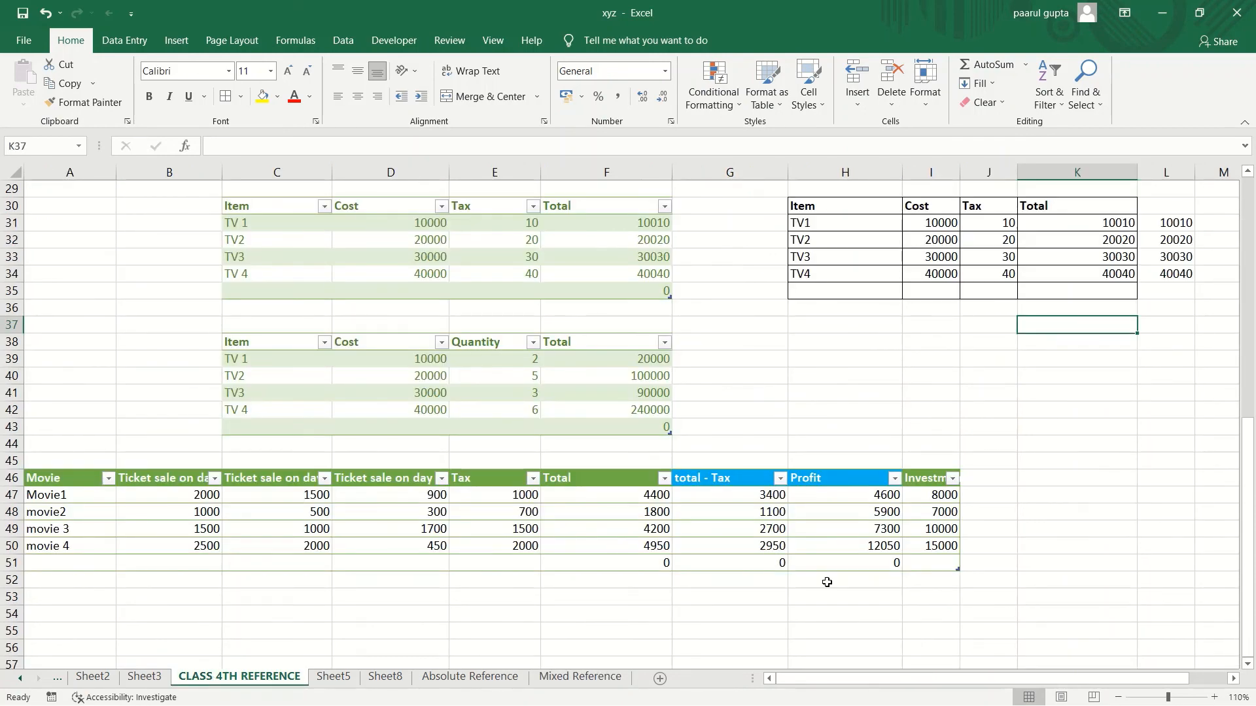